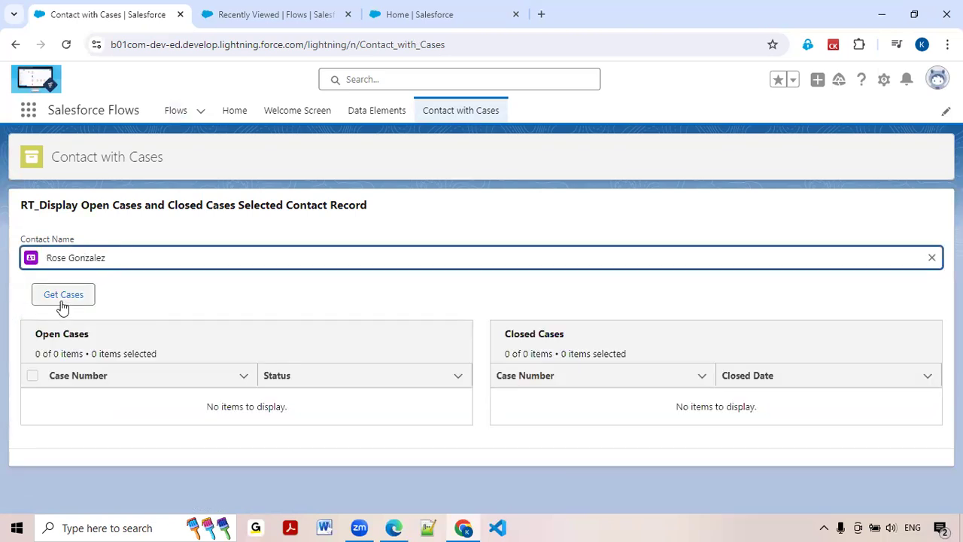
Retrieve the open and closed cases for the selected contact on the Contact with Cases page.
{"action": "left_click", "coordinate": [62, 301]}
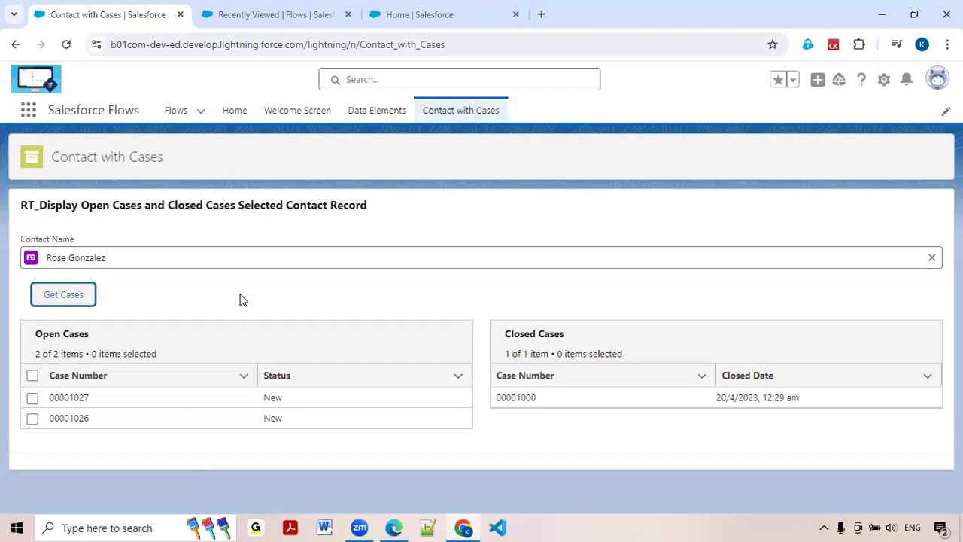
Close the existing Recently Viewed Flows tab and open the Flows list from the Sales app in the other org.
{"action": "left_click", "coordinate": [419, 14]}
{"action": "left_click", "coordinate": [294, 14]}
{"action": "left_click", "coordinate": [348, 14]}
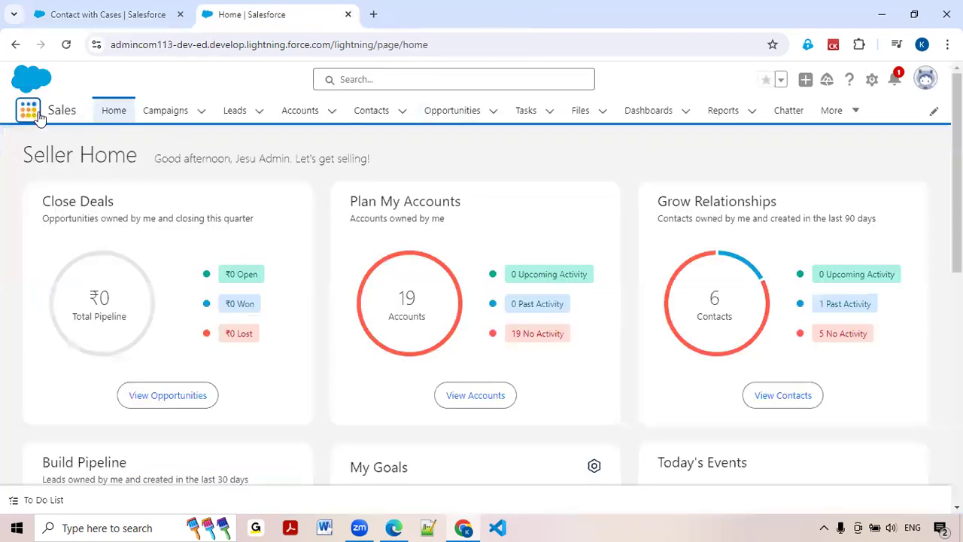
{"action": "left_click", "coordinate": [38, 116]}
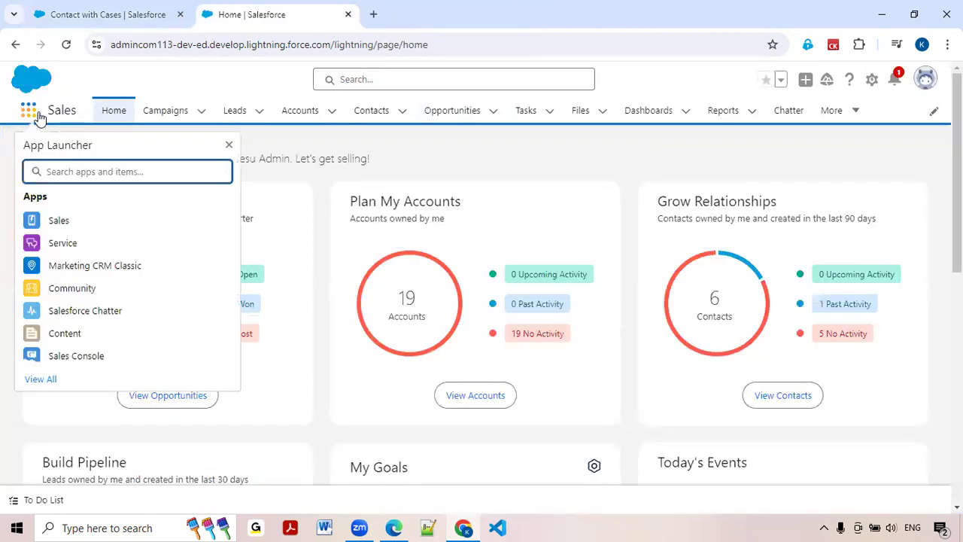
{"action": "type", "text": "flows"}
{"action": "left_click", "coordinate": [49, 262]}
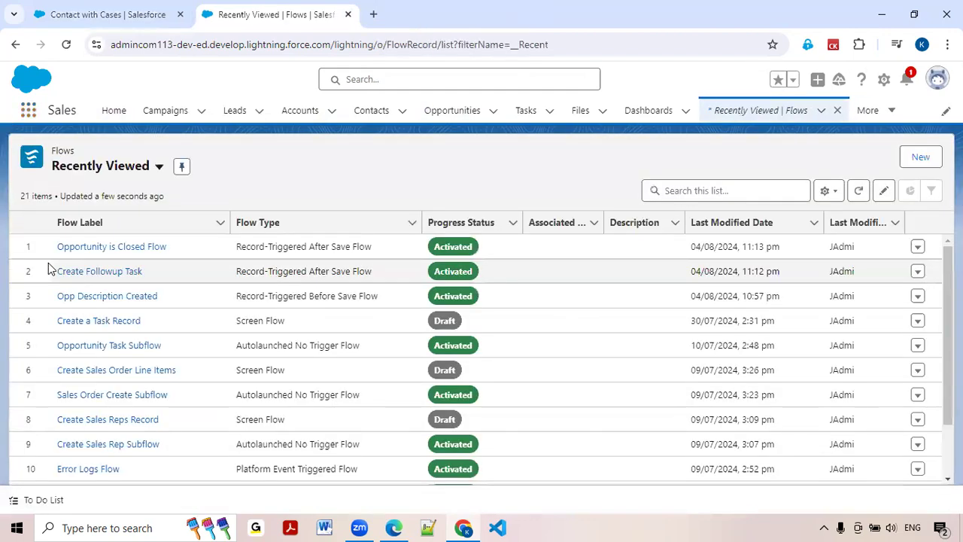
Create a new flow from scratch with the Screen Flow type.
{"action": "left_click", "coordinate": [924, 163]}
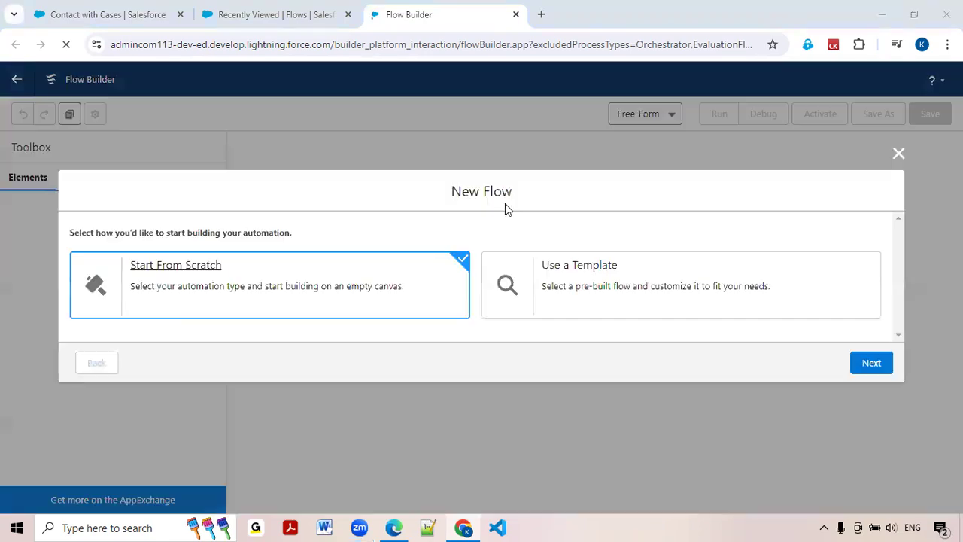
{"action": "left_click", "coordinate": [154, 274]}
{"action": "left_click", "coordinate": [877, 364]}
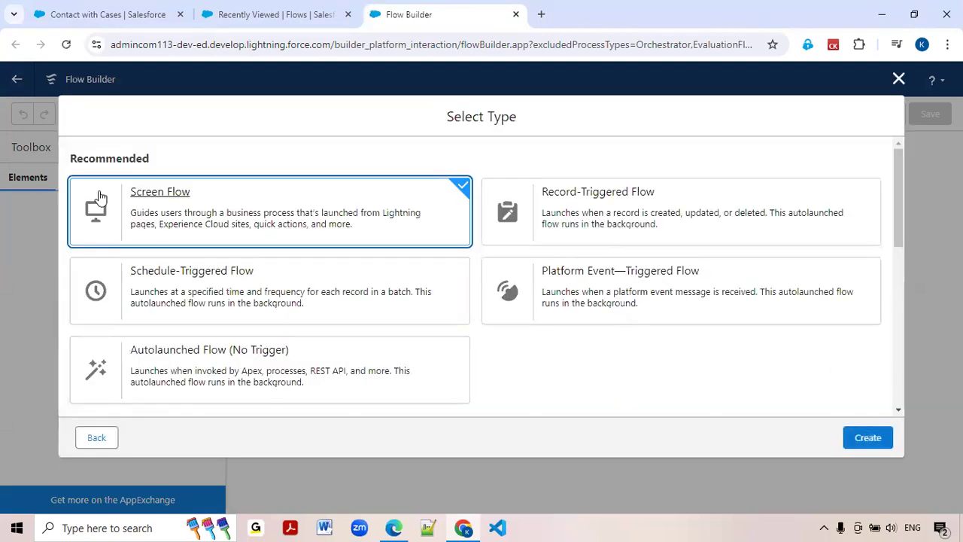
{"action": "left_click", "coordinate": [154, 197]}
{"action": "left_click", "coordinate": [862, 441]}
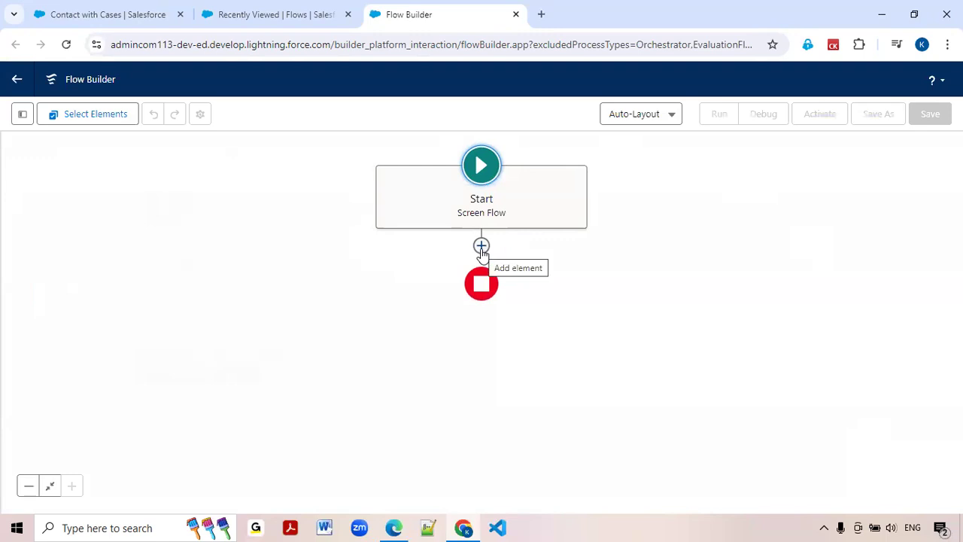
Add a Screen element after Start, labelled Contact with Cases, with API name Contact_with_Cases.
{"action": "left_click", "coordinate": [482, 246]}
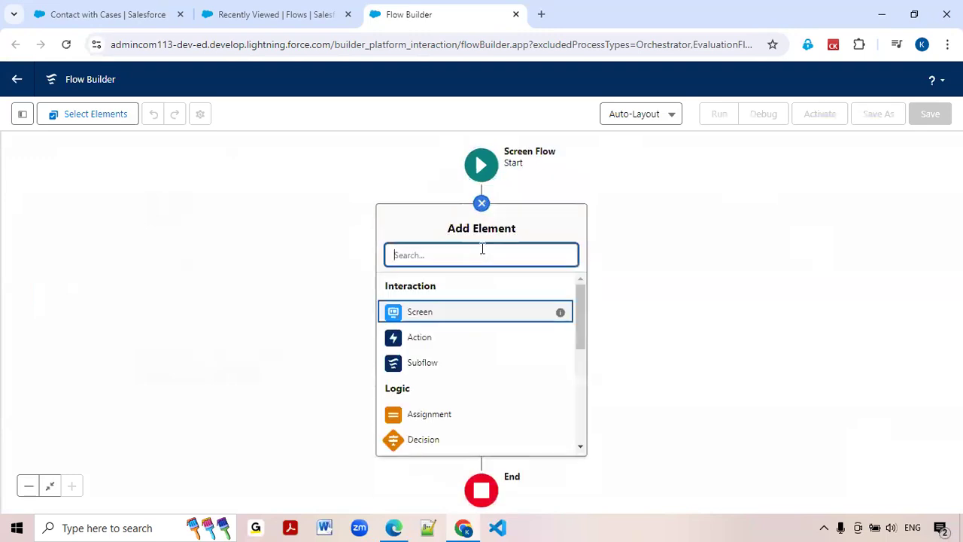
{"action": "left_click", "coordinate": [431, 318]}
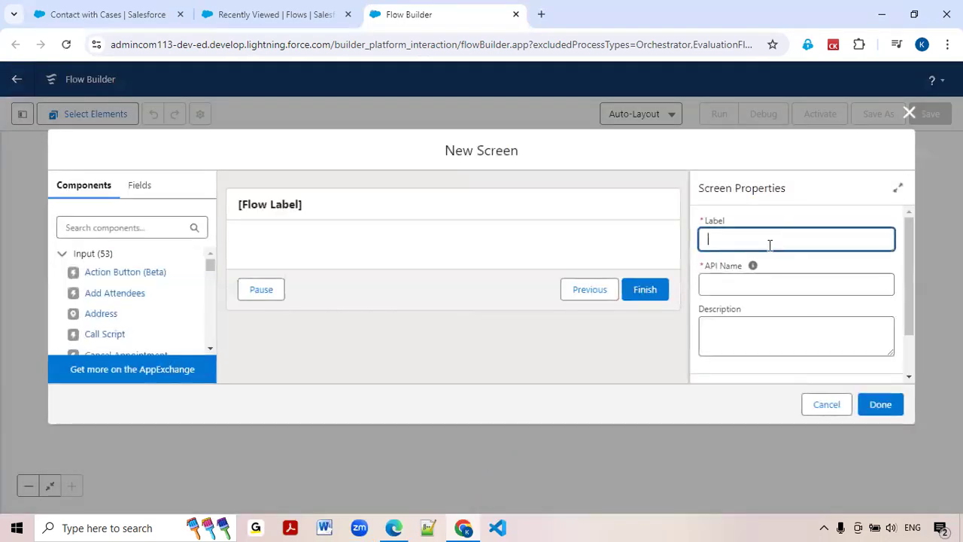
{"action": "type", "text": "Contact with Cases"}
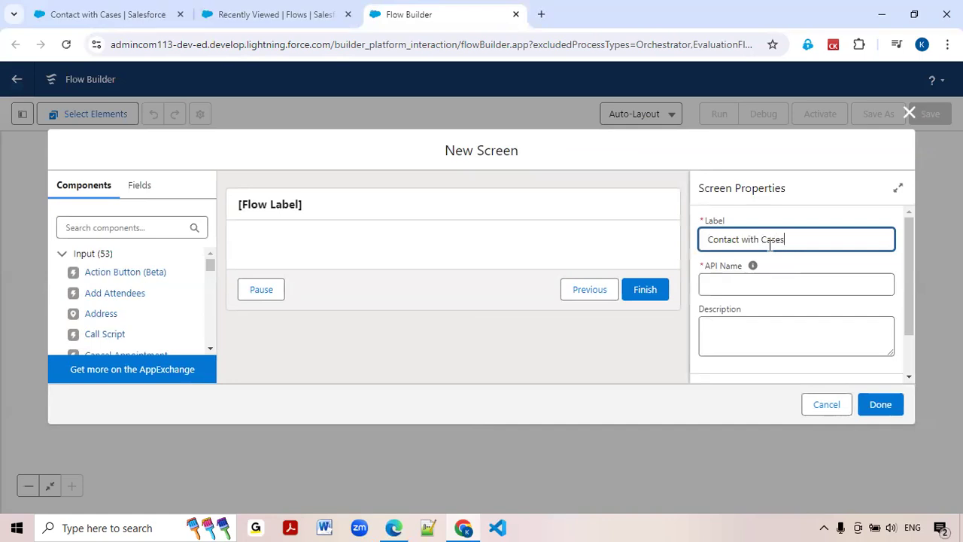
{"action": "double_click", "coordinate": [753, 241]}
{"action": "left_click", "coordinate": [756, 324]}
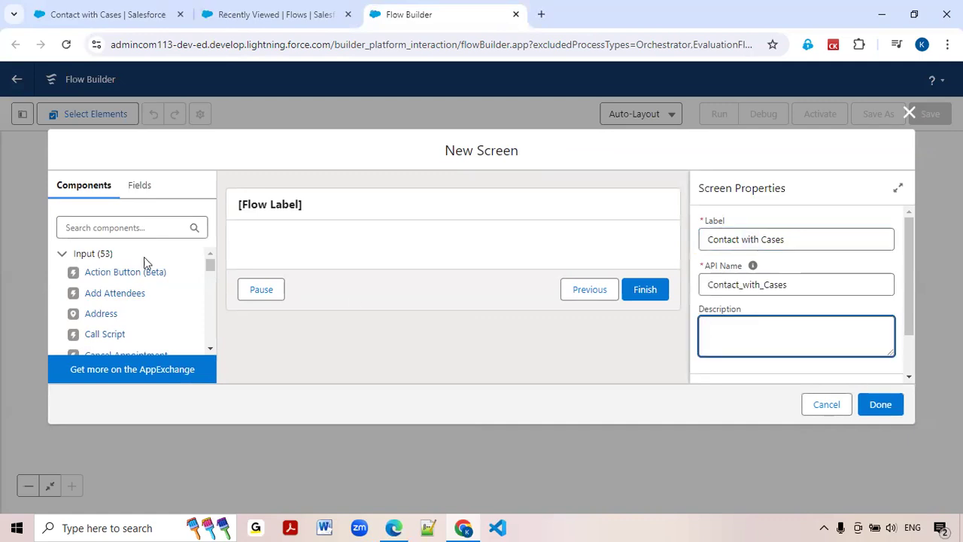
Find the Lookup component and place it on the screen canvas.
{"action": "left_click", "coordinate": [111, 224]}
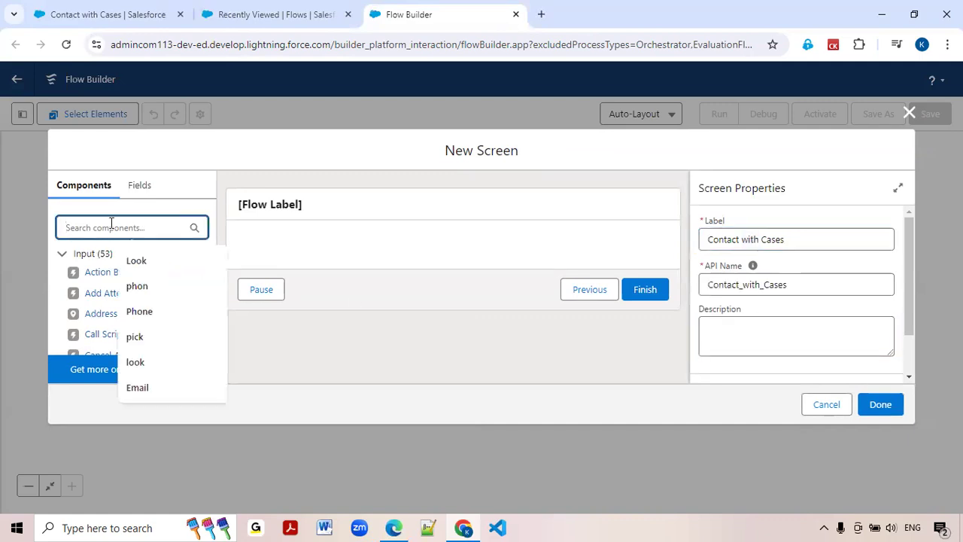
{"action": "type", "text": "loo"}
{"action": "left_click", "coordinate": [96, 325]}
{"action": "left_click_drag", "start_coordinate": [112, 294], "coordinate": [312, 242]}
Set the Lookup's API name to casecontactId and its field API name to ContactId.
{"action": "left_click", "coordinate": [742, 235]}
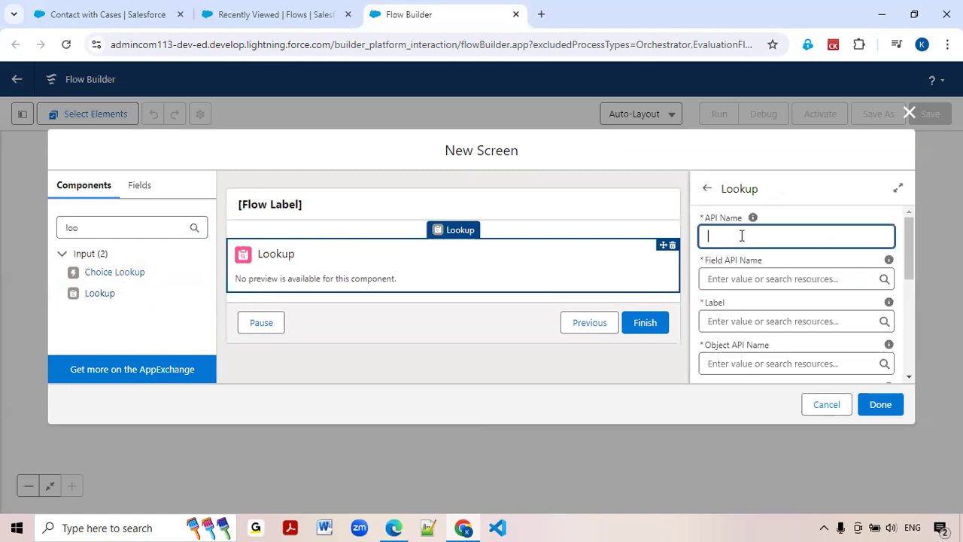
{"action": "type", "text": "cas"}
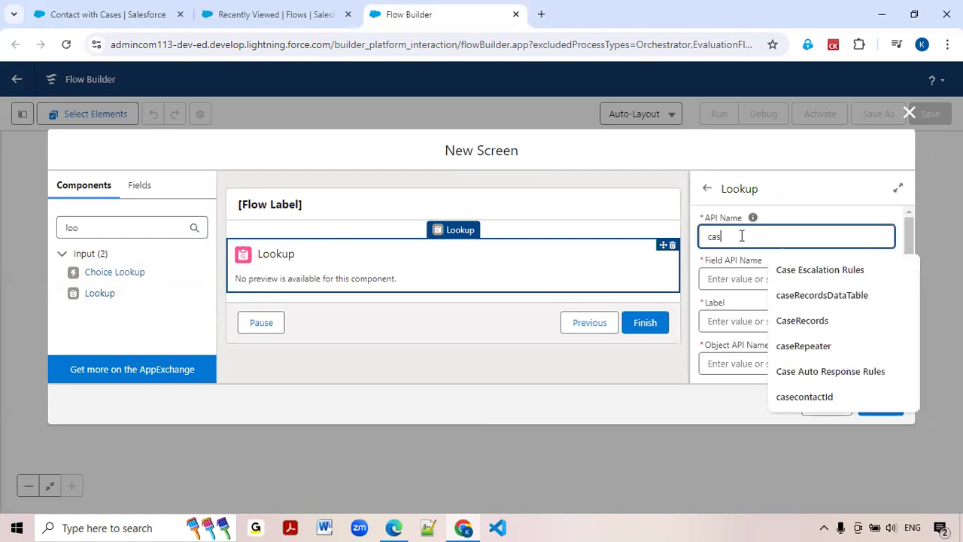
{"action": "type", "text": "econtact"}
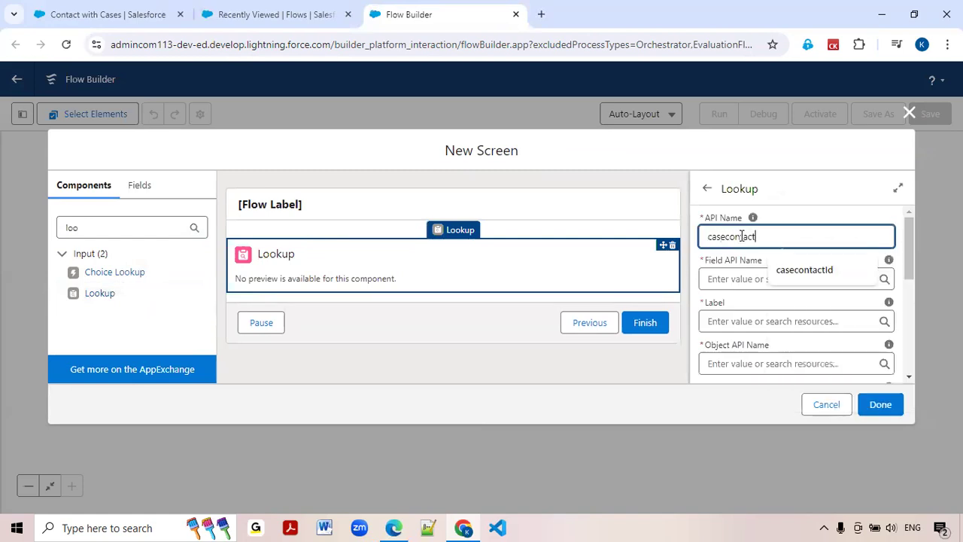
{"action": "type", "text": "Id"}
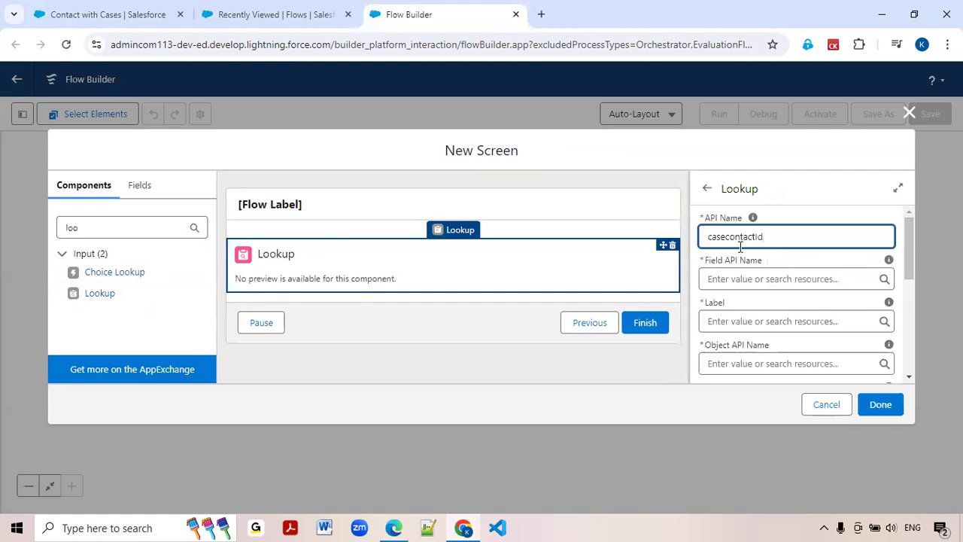
{"action": "left_click", "coordinate": [736, 279]}
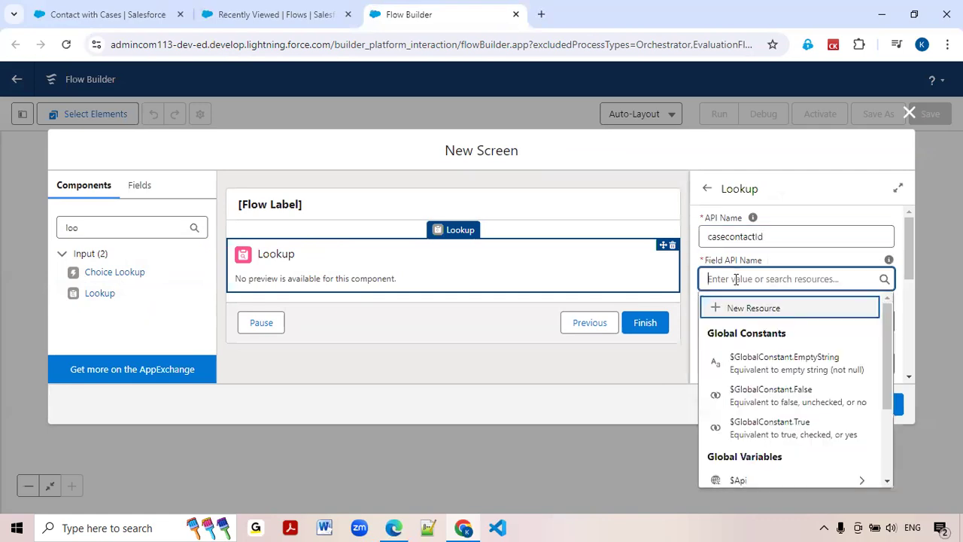
{"action": "type", "text": "contactId"}
{"action": "double_click", "coordinate": [736, 279]}
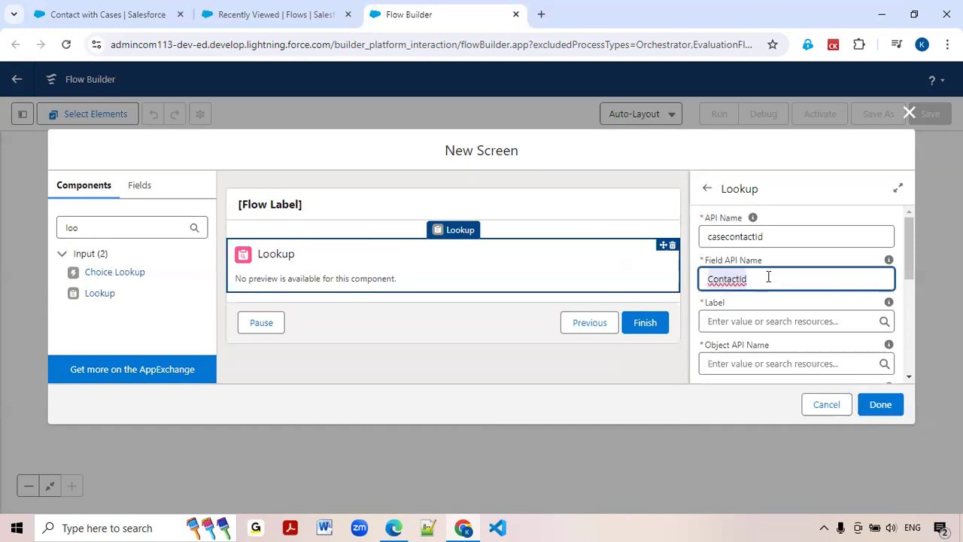
Set the Lookup's label to Contact Name and its object API name to case.
{"action": "left_click", "coordinate": [735, 320]}
{"action": "type", "text": "Conta"}
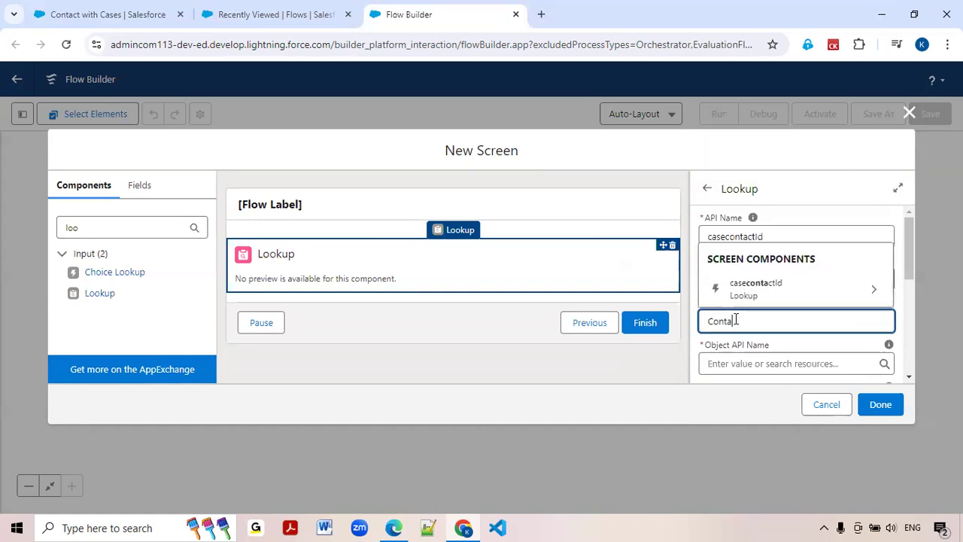
{"action": "type", "text": "ct Name"}
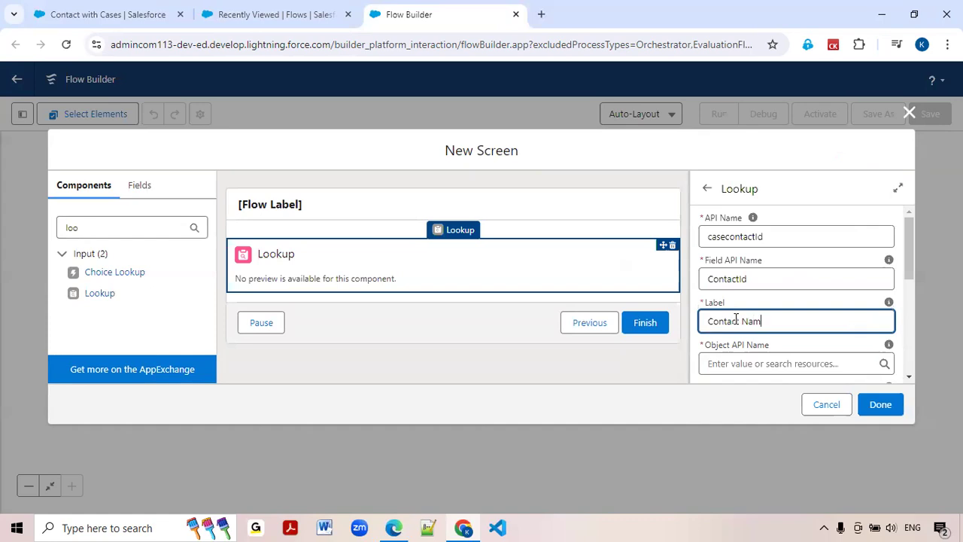
{"action": "scroll", "coordinate": [736, 319], "scroll_direction": "down", "scroll_amount": 1}
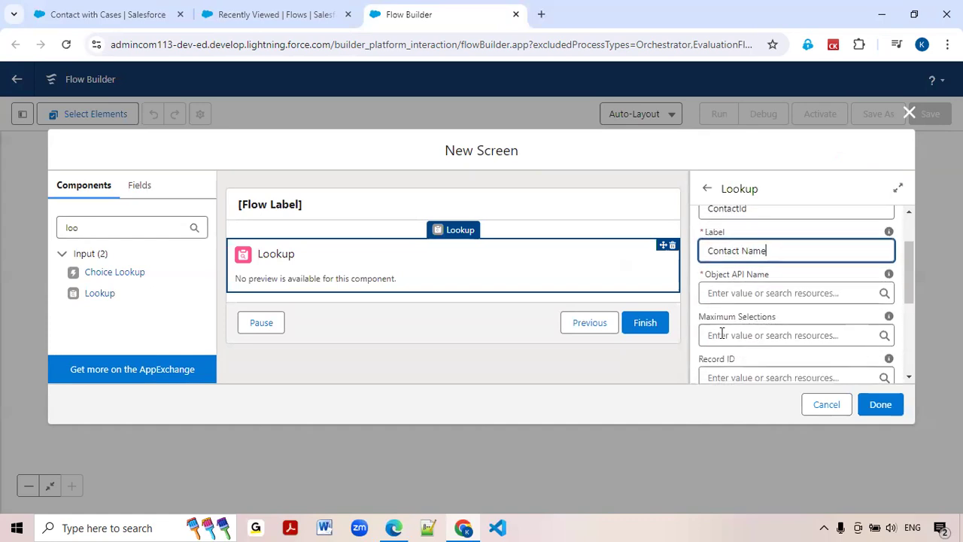
{"action": "left_click", "coordinate": [729, 292]}
{"action": "type", "text": "case"}
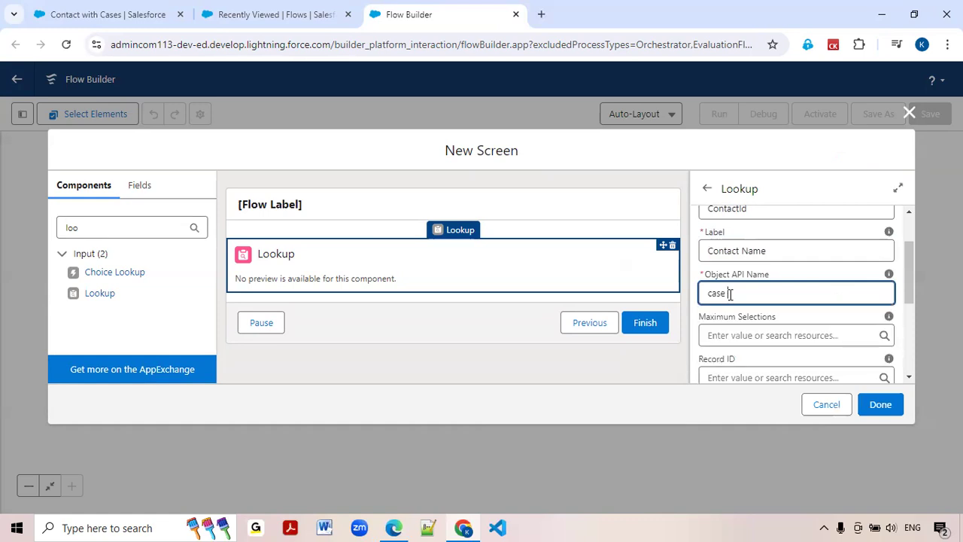
{"action": "key", "text": "BackSpace"}
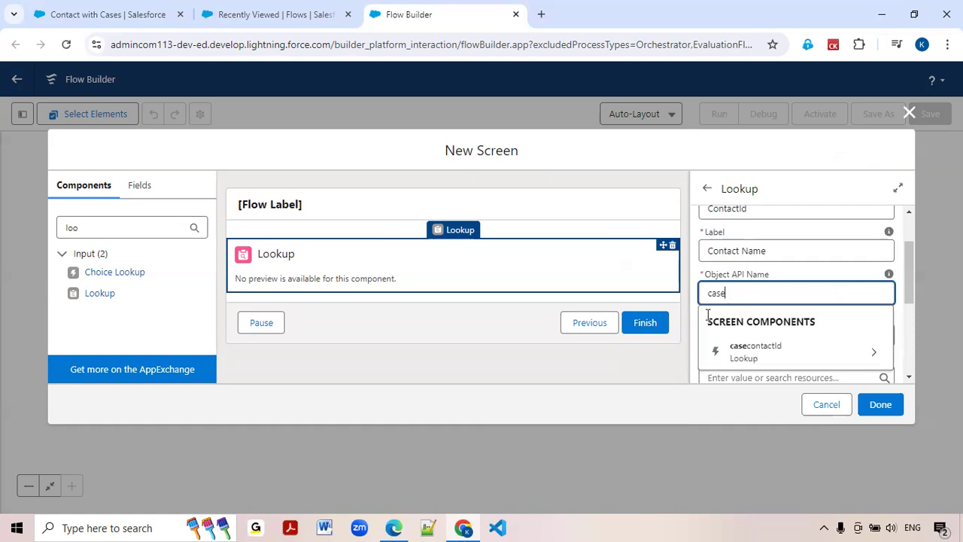
{"action": "left_click", "coordinate": [602, 376]}
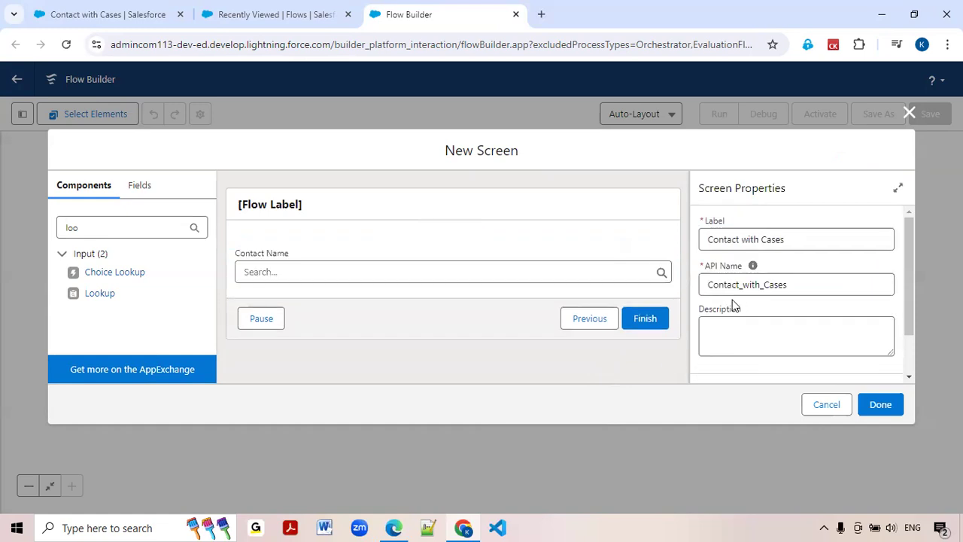
Correct the Contact Name lookup's object API name to the capitalized Case.
{"action": "left_click", "coordinate": [486, 268]}
{"action": "scroll", "coordinate": [730, 301], "scroll_direction": "down", "scroll_amount": 5}
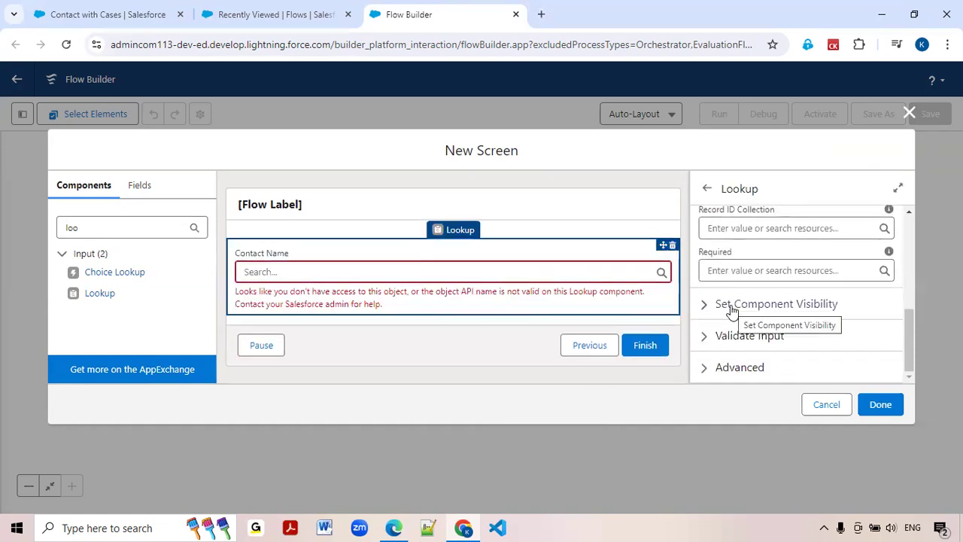
{"action": "scroll", "coordinate": [731, 305], "scroll_direction": "up", "scroll_amount": 5}
{"action": "scroll", "coordinate": [727, 279], "scroll_direction": "down", "scroll_amount": 2}
{"action": "left_click", "coordinate": [714, 222]}
{"action": "key", "text": "BackSpace"}
{"action": "type", "text": "Case"}
{"action": "left_click", "coordinate": [483, 330]}
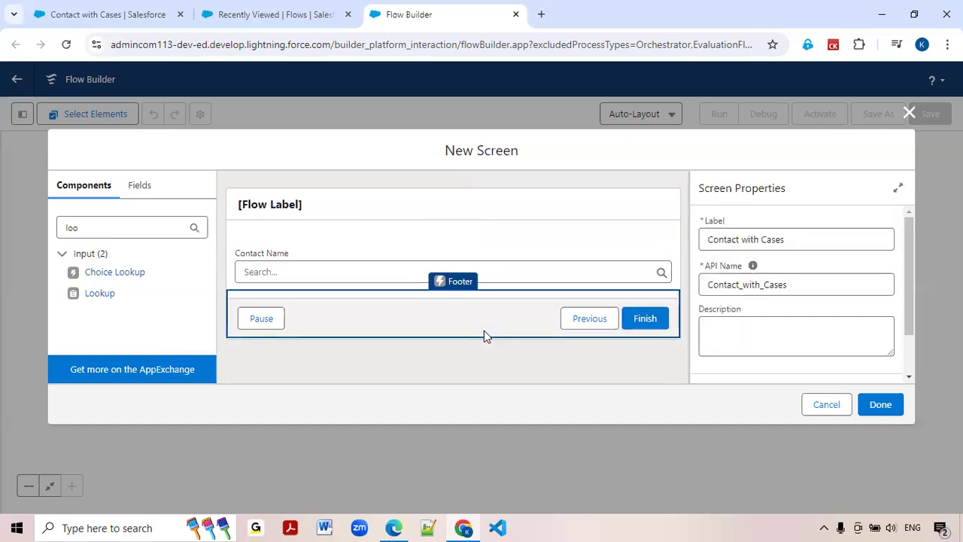
Review the Contact Name lookup's settings and finish editing the screen.
{"action": "left_click", "coordinate": [547, 260]}
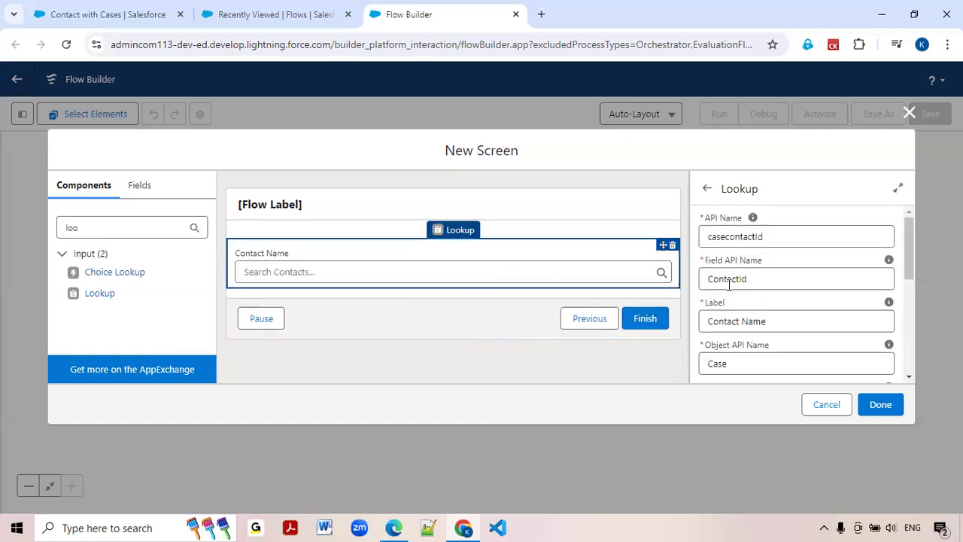
{"action": "scroll", "coordinate": [729, 284], "scroll_direction": "down", "scroll_amount": 2}
{"action": "scroll", "coordinate": [725, 245], "scroll_direction": "up", "scroll_amount": 1}
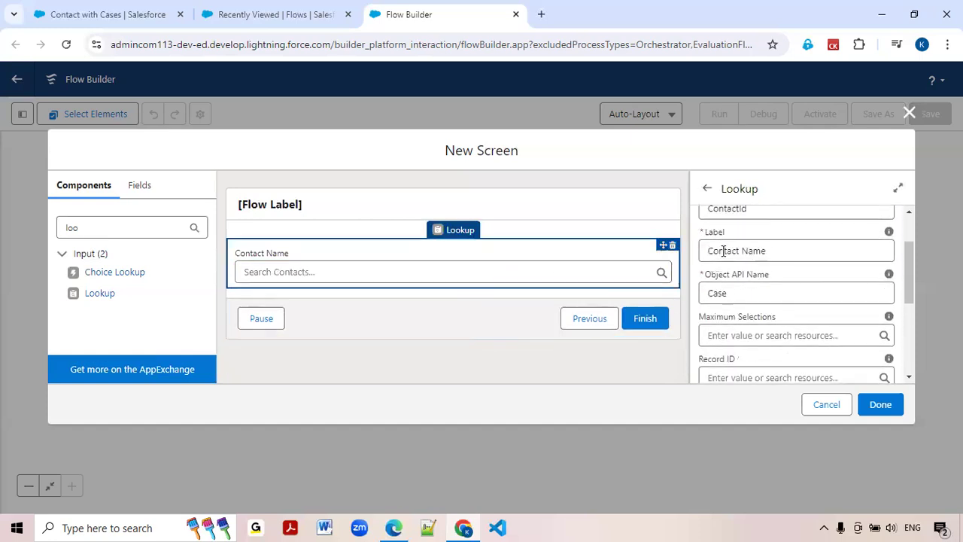
{"action": "scroll", "coordinate": [724, 256], "scroll_direction": "up", "scroll_amount": 3}
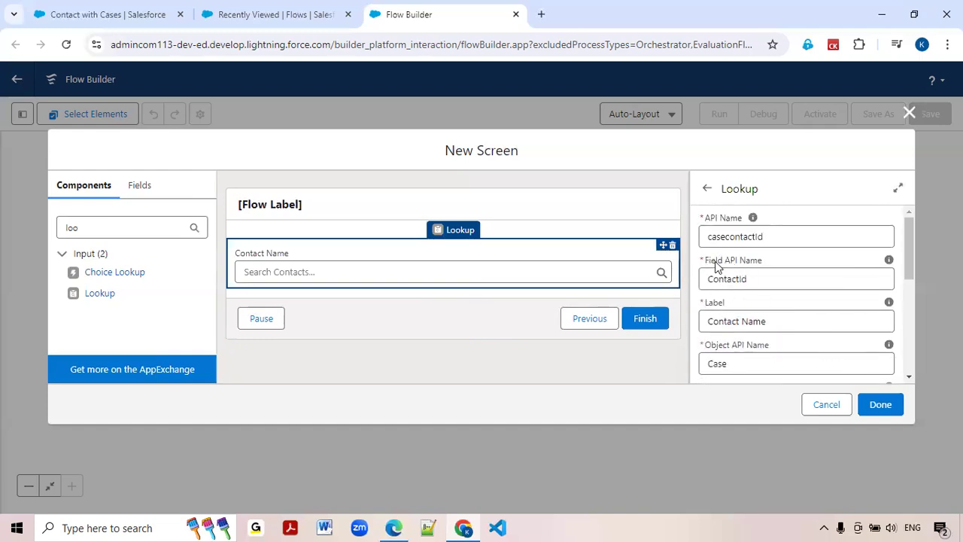
{"action": "left_click", "coordinate": [887, 406]}
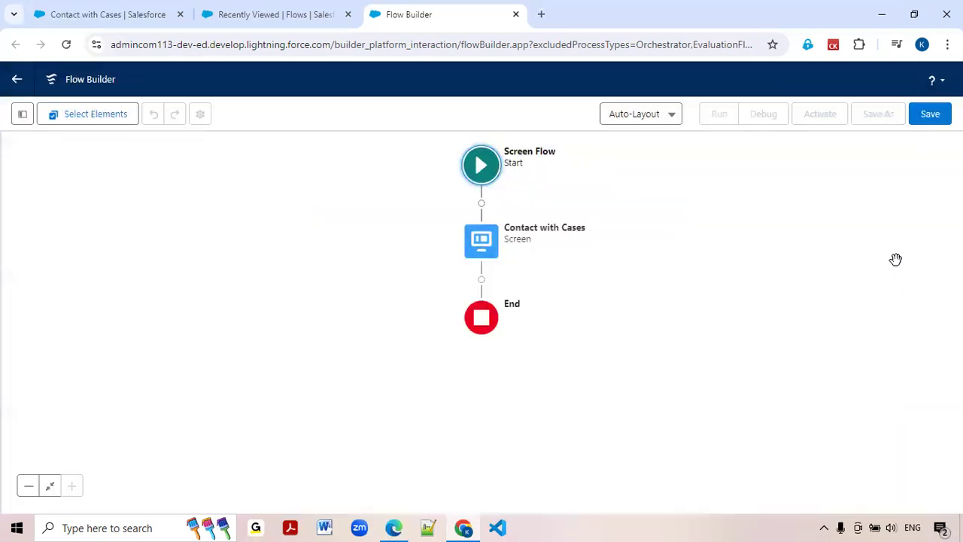
Save the flow with the label Contact Related Cases and API name Contact_Related_Cases.
{"action": "left_click", "coordinate": [936, 119]}
{"action": "left_click", "coordinate": [310, 238]}
{"action": "type", "text": "Cont"}
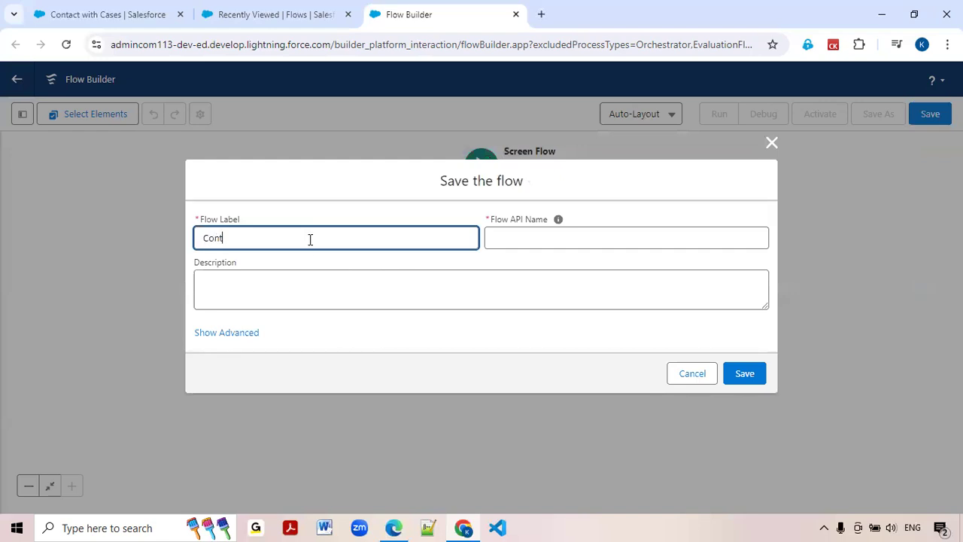
{"action": "type", "text": "act Related Cases"}
{"action": "left_click", "coordinate": [504, 238]}
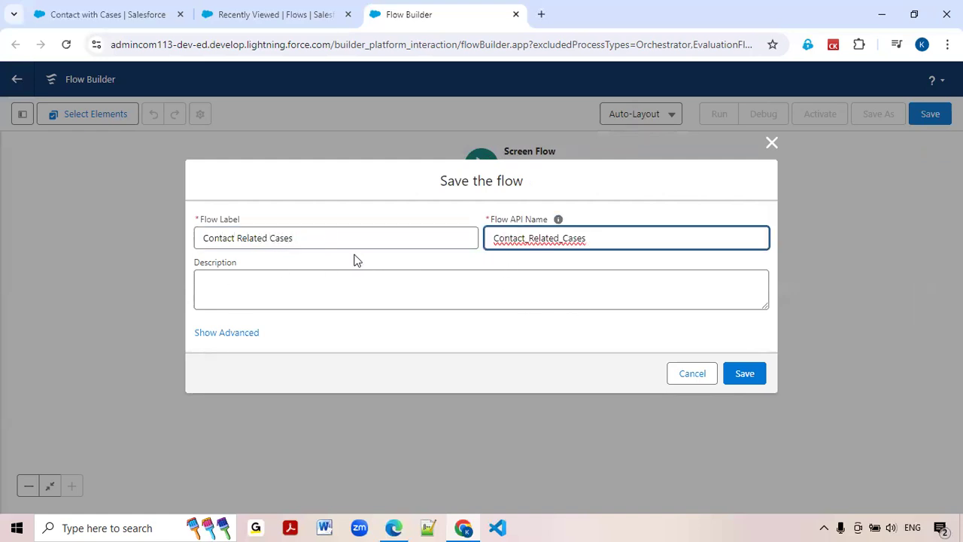
{"action": "left_click", "coordinate": [750, 379]}
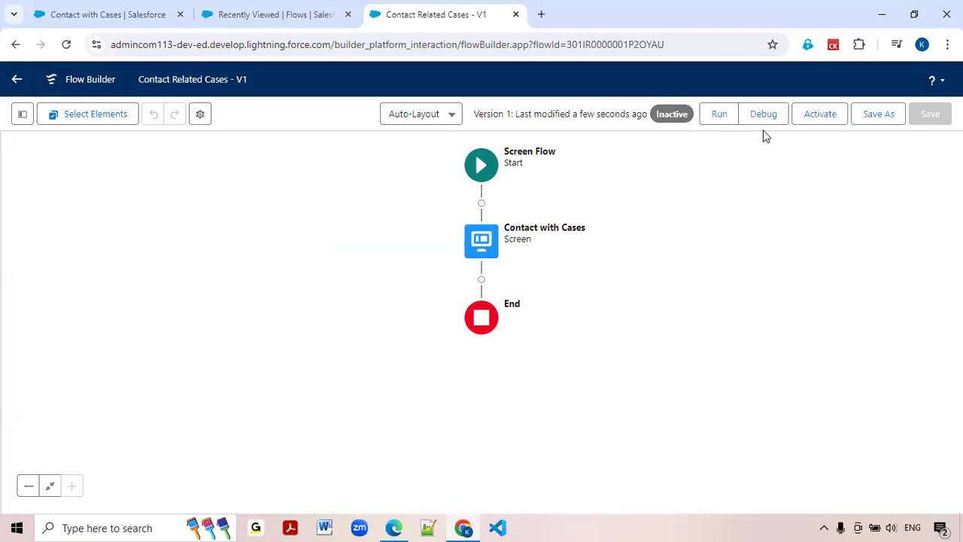
Run the flow in debug mode with the default debug options.
{"action": "left_click", "coordinate": [762, 118]}
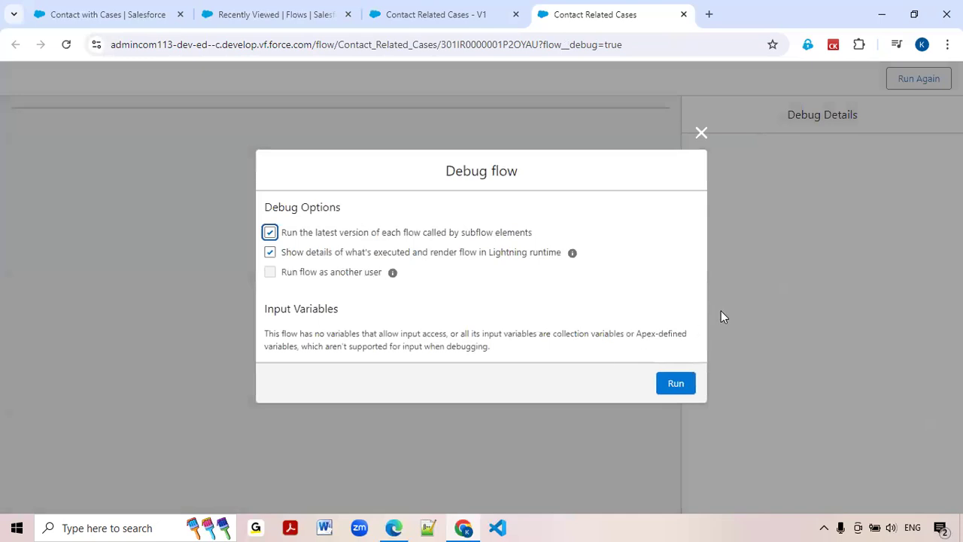
{"action": "left_click", "coordinate": [687, 386]}
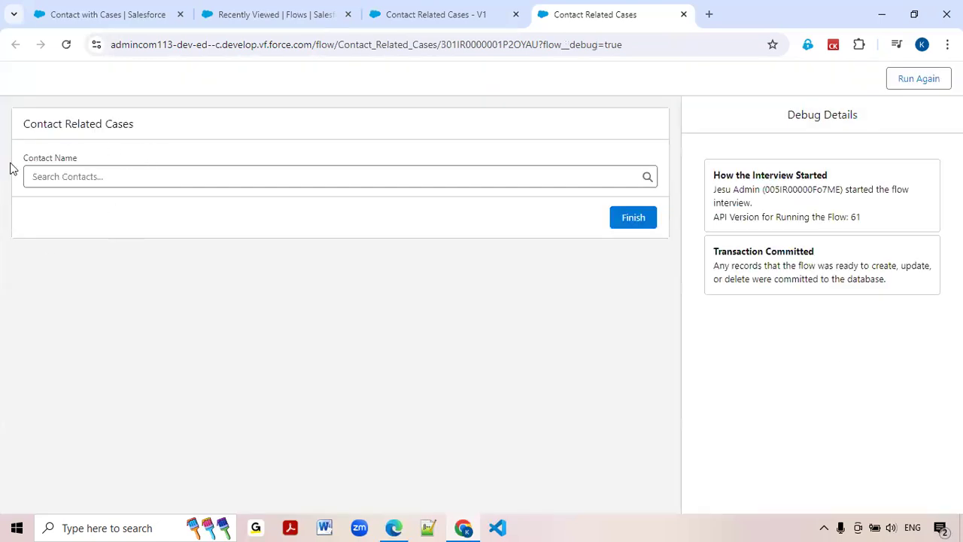
Select a recent contact in the Contact Name lookup of the debug run.
{"action": "left_click", "coordinate": [65, 176]}
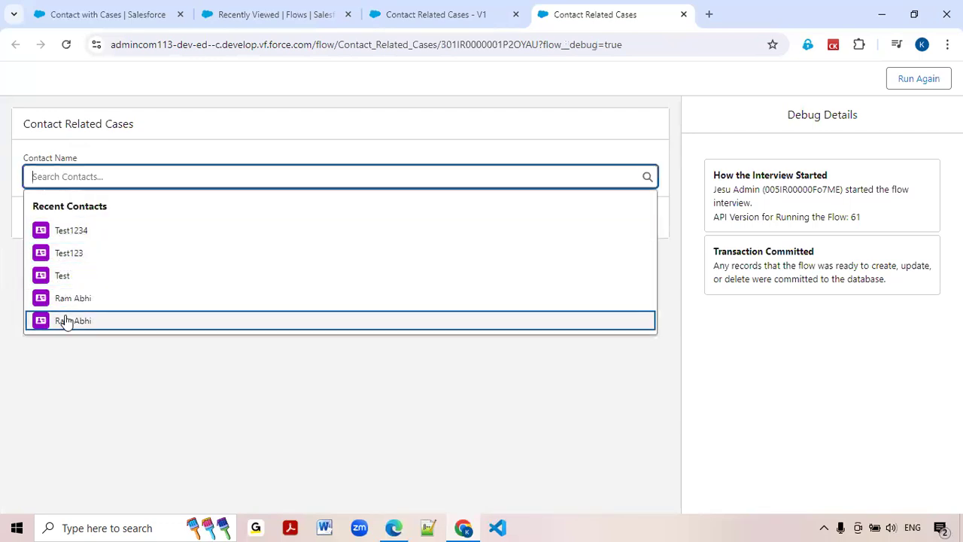
{"action": "left_click", "coordinate": [59, 297]}
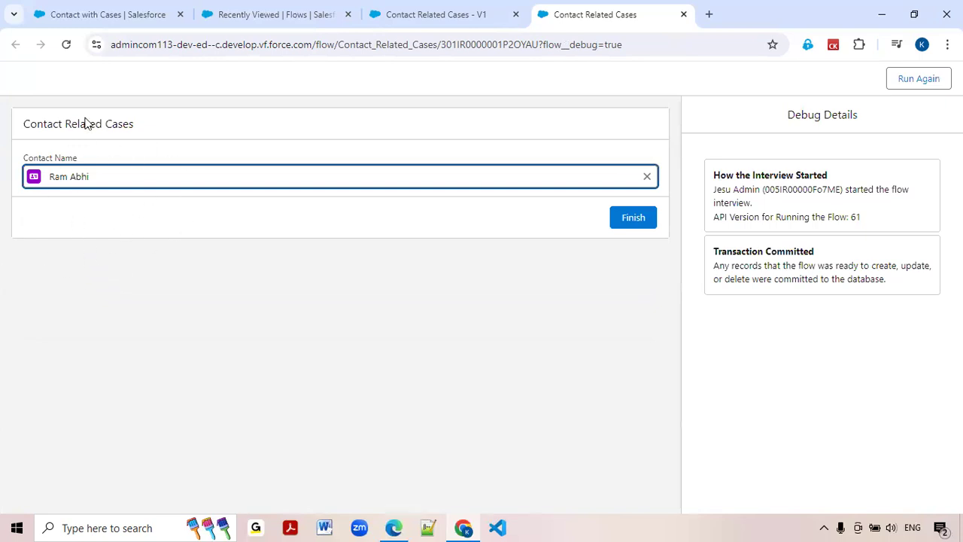
Open the Contact with Cases screen in the flow builder, view the Action Button (Beta) component, and close the editor without changes.
{"action": "left_click", "coordinate": [429, 21]}
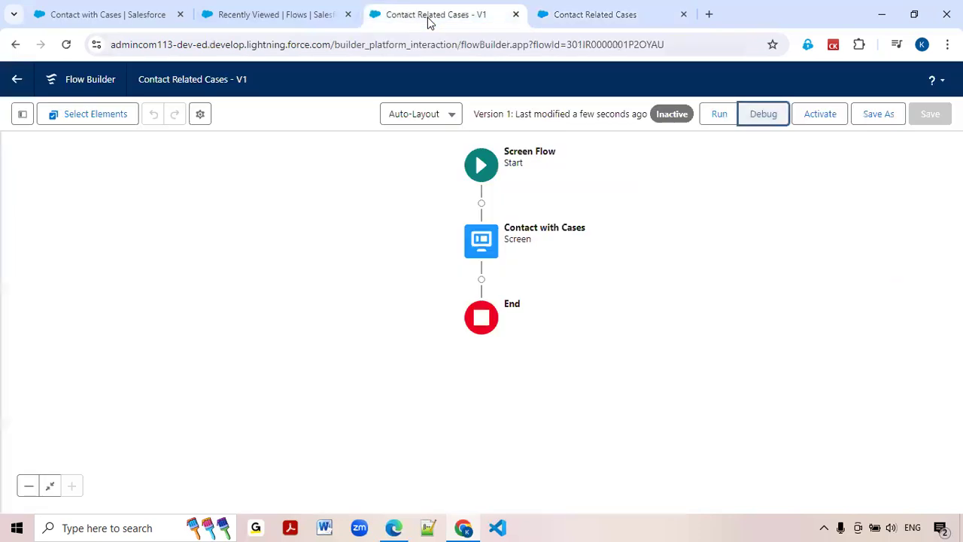
{"action": "double_click", "coordinate": [484, 246]}
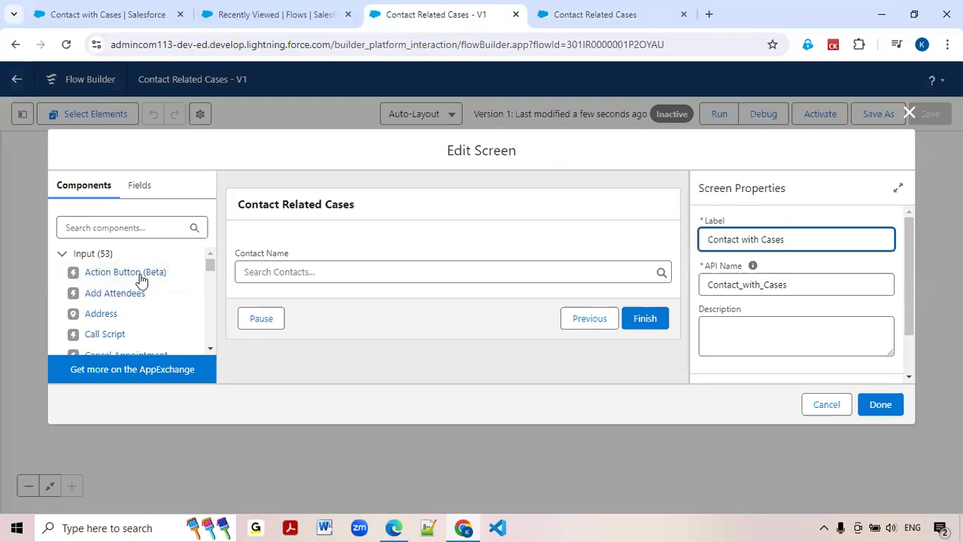
{"action": "left_click_drag", "start_coordinate": [107, 277], "coordinate": [137, 277]}
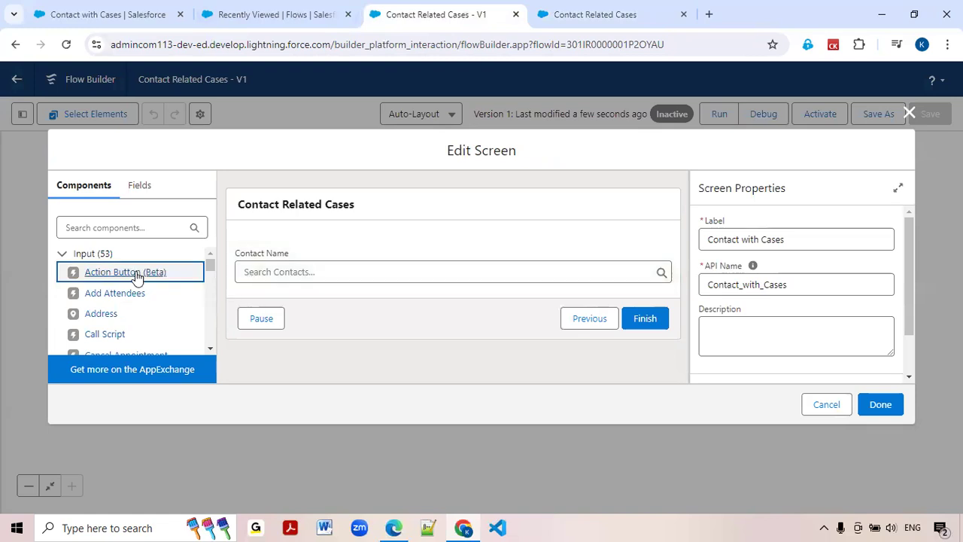
{"action": "left_click", "coordinate": [841, 414]}
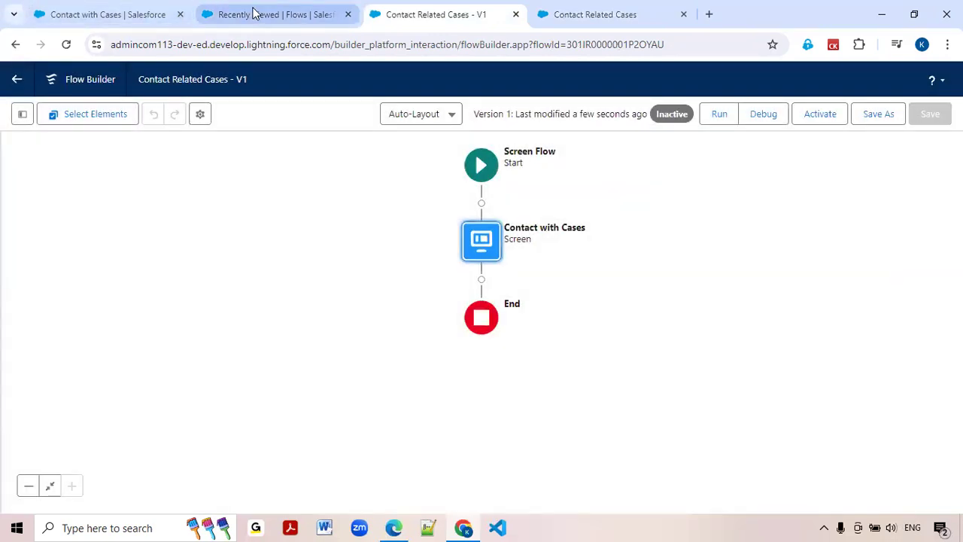
Create a new Autolaunched Flow (No Trigger) from scratch, starting from the recently viewed flows list.
{"action": "left_click", "coordinate": [254, 14]}
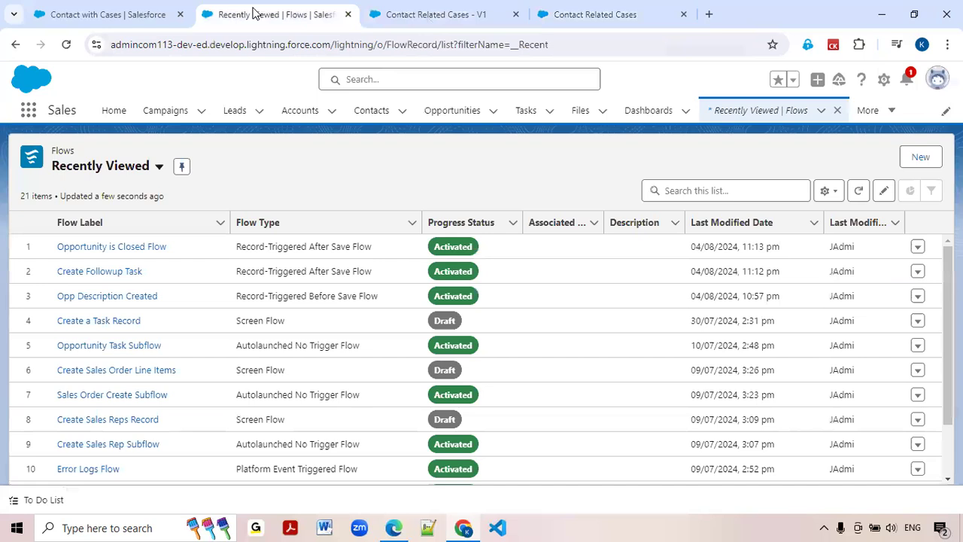
{"action": "left_click", "coordinate": [921, 157]}
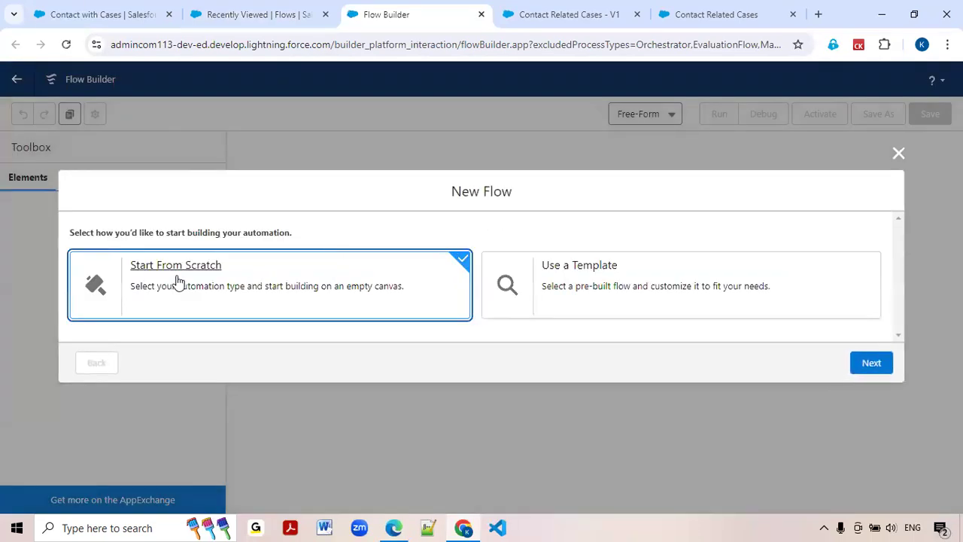
{"action": "left_click", "coordinate": [870, 362]}
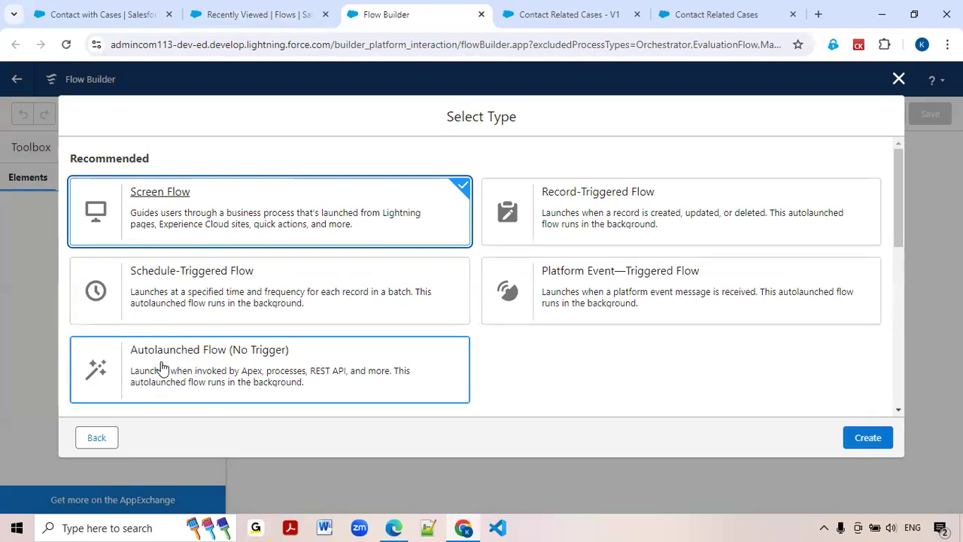
{"action": "left_click", "coordinate": [242, 360]}
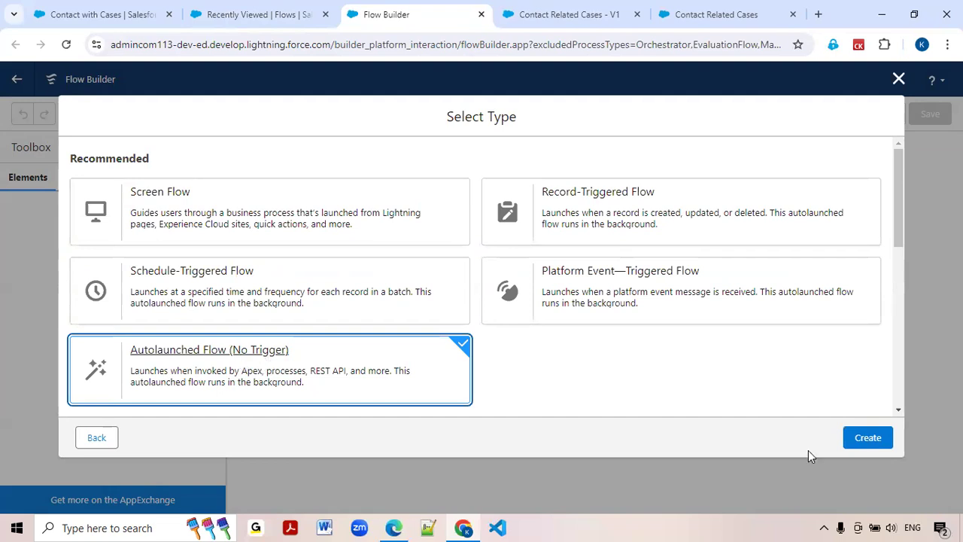
{"action": "left_click", "coordinate": [871, 439]}
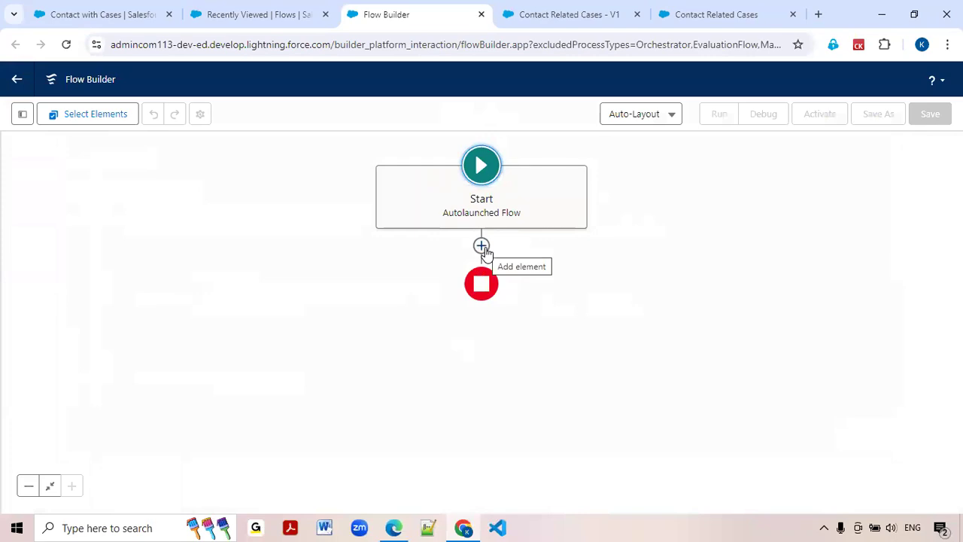
Add a Get Records element after the start of the autolaunched flow.
{"action": "left_click", "coordinate": [483, 246]}
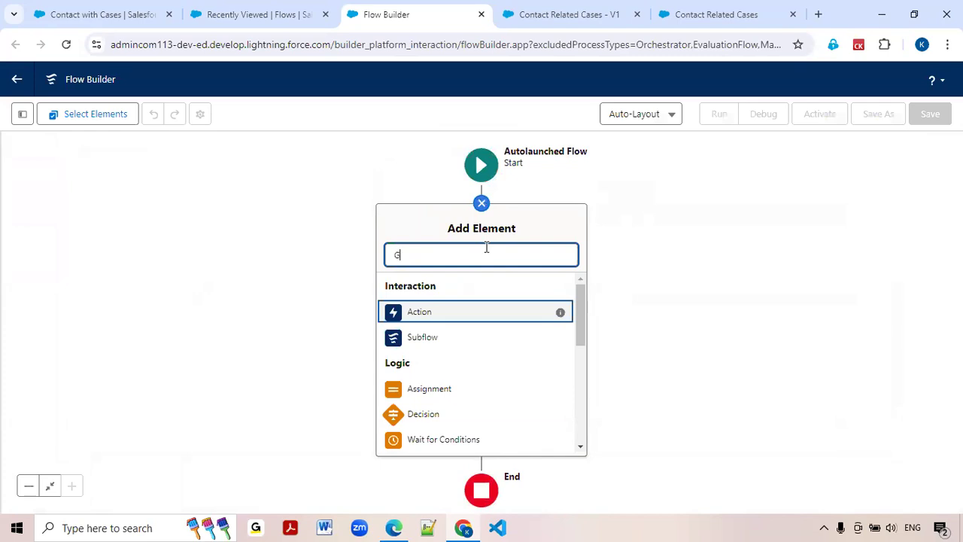
{"action": "type", "text": "Get"}
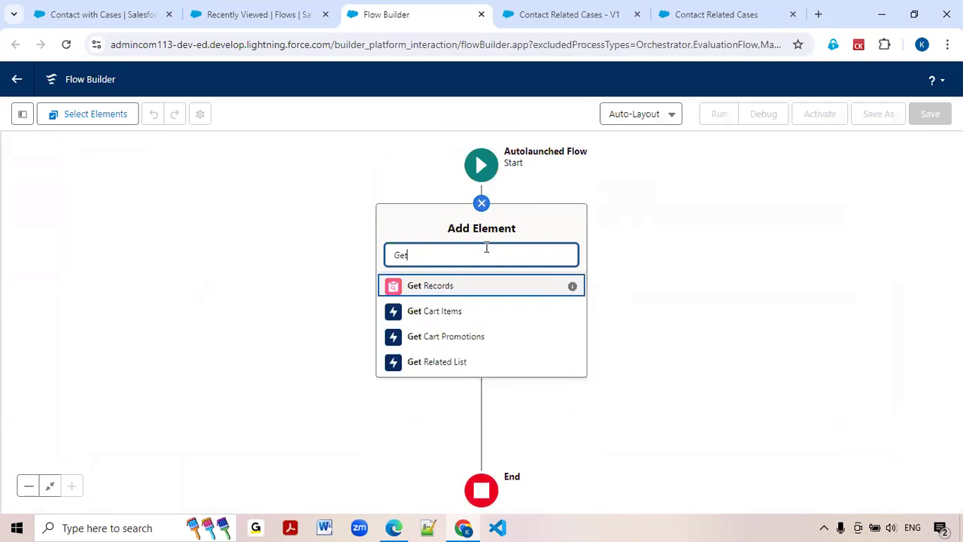
{"action": "left_click", "coordinate": [446, 291]}
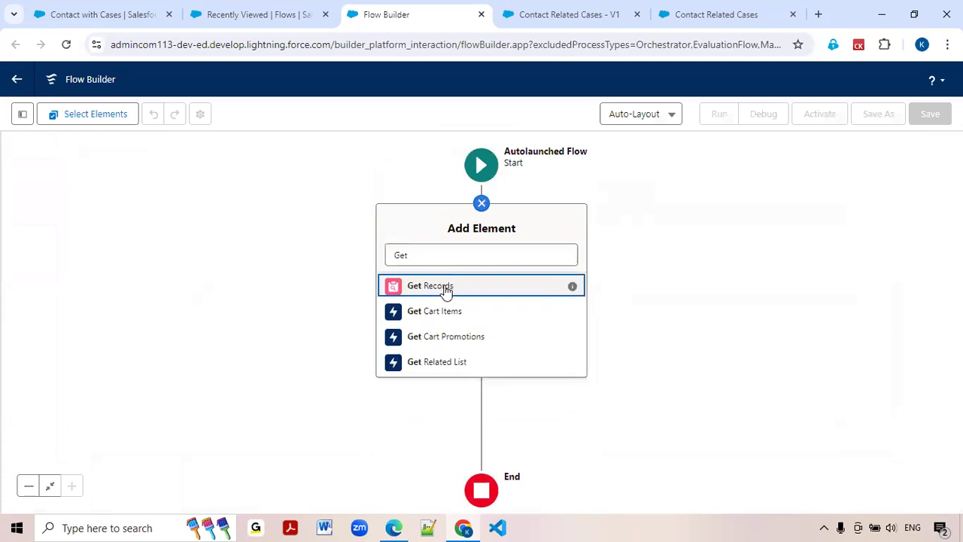
Label the Get Records element Get Cases and give it the API name Get_Cases.
{"action": "type", "text": "V"}
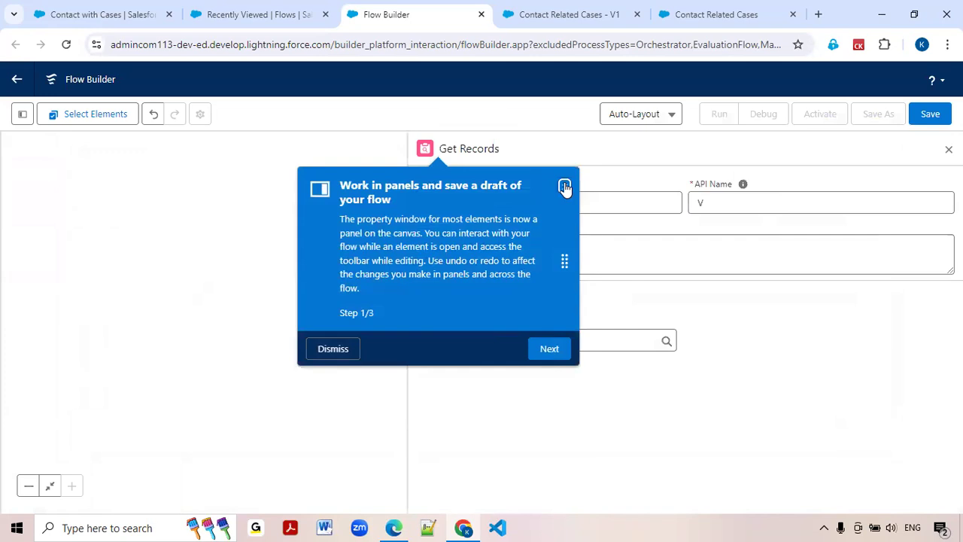
{"action": "left_click", "coordinate": [564, 186]}
{"action": "key", "text": "BackSpace"}
{"action": "type", "text": "Get Cases"}
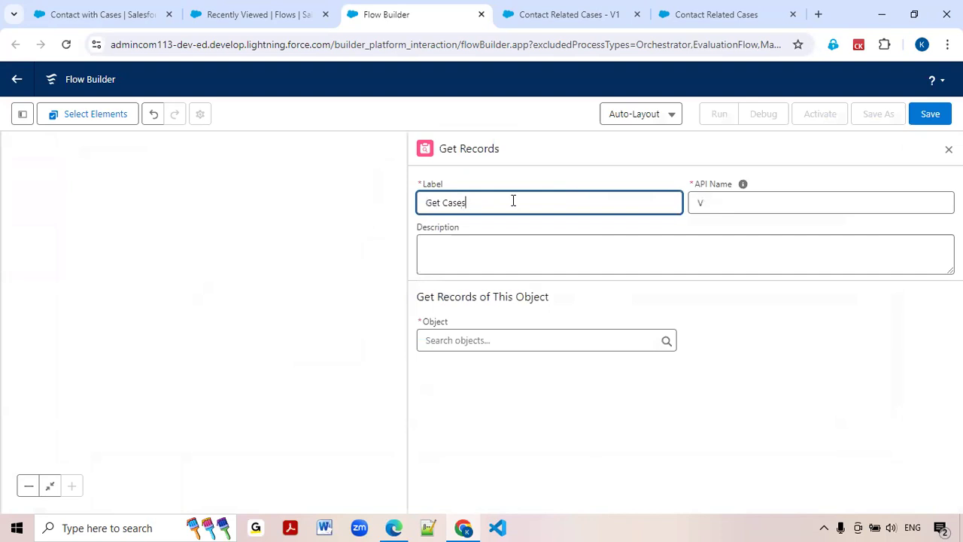
{"action": "left_click", "coordinate": [723, 203]}
{"action": "key", "text": "BackSpace"}
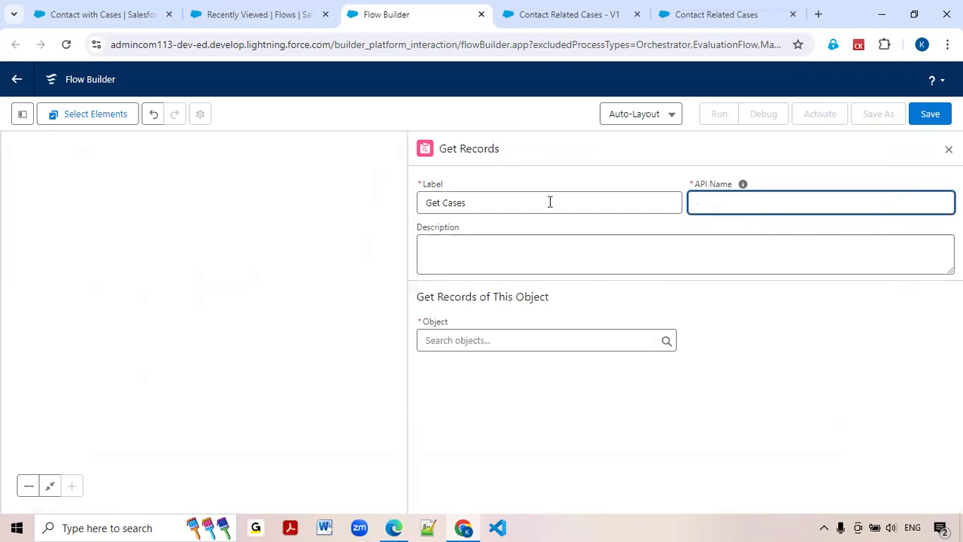
{"action": "left_click", "coordinate": [490, 198]}
{"action": "key", "text": "Tab"}
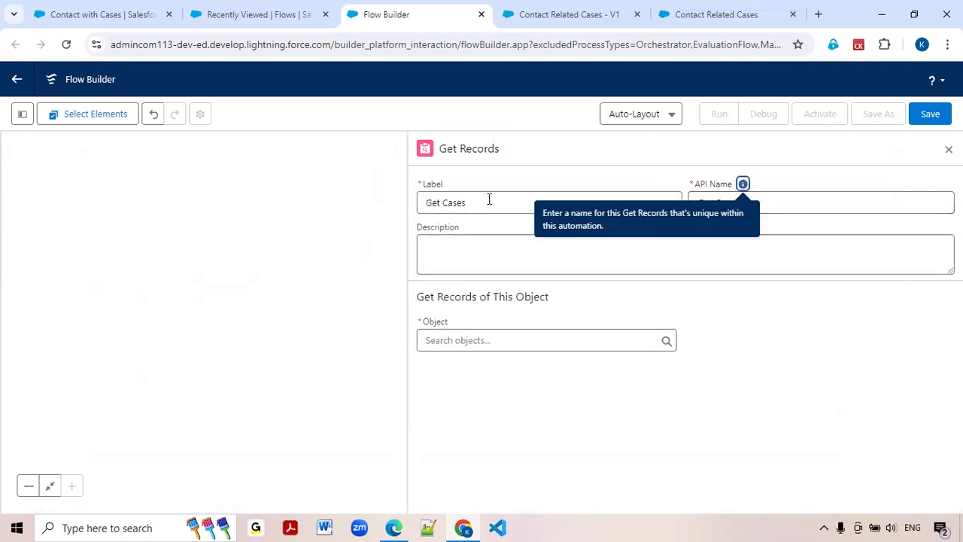
Set the object of the Get Cases element to Case.
{"action": "left_click", "coordinate": [492, 342]}
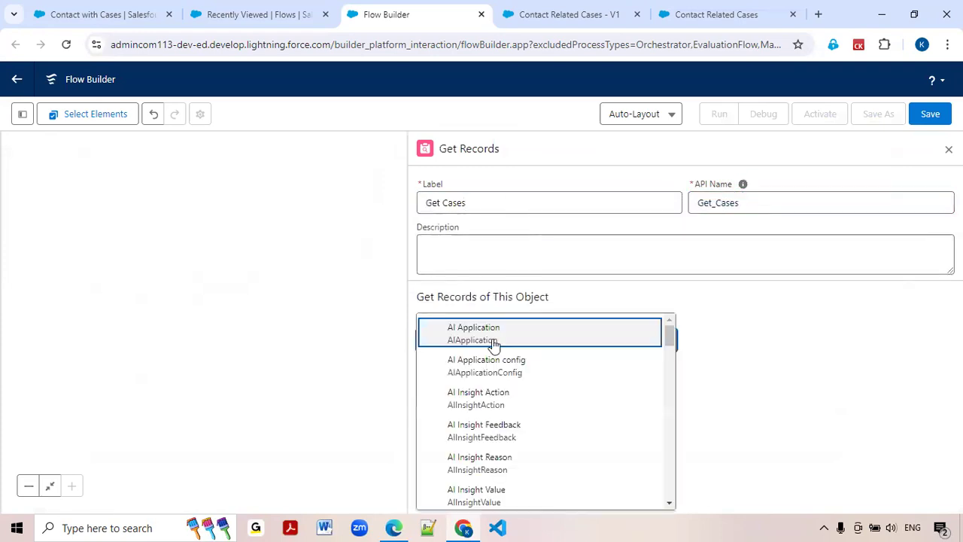
{"action": "type", "text": "cases"}
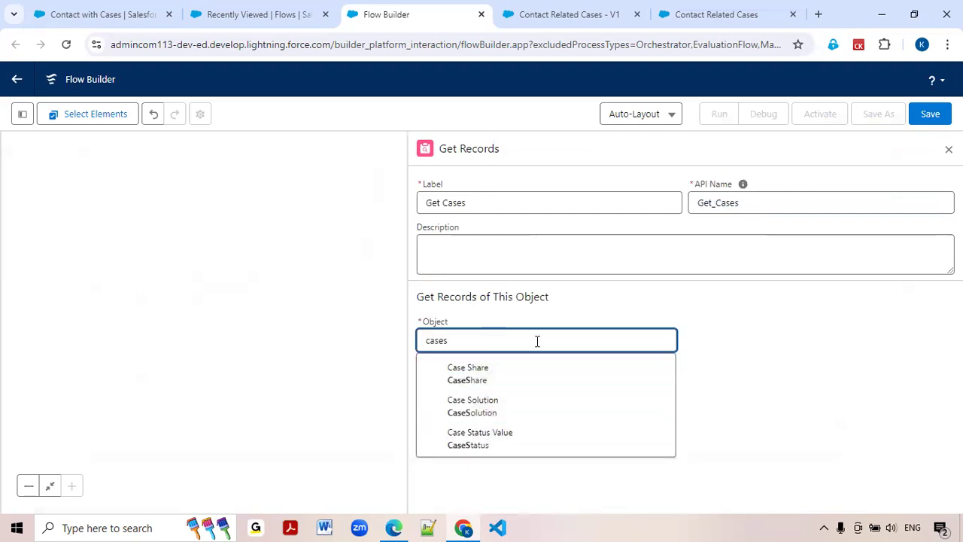
{"action": "key", "text": "BackSpace"}
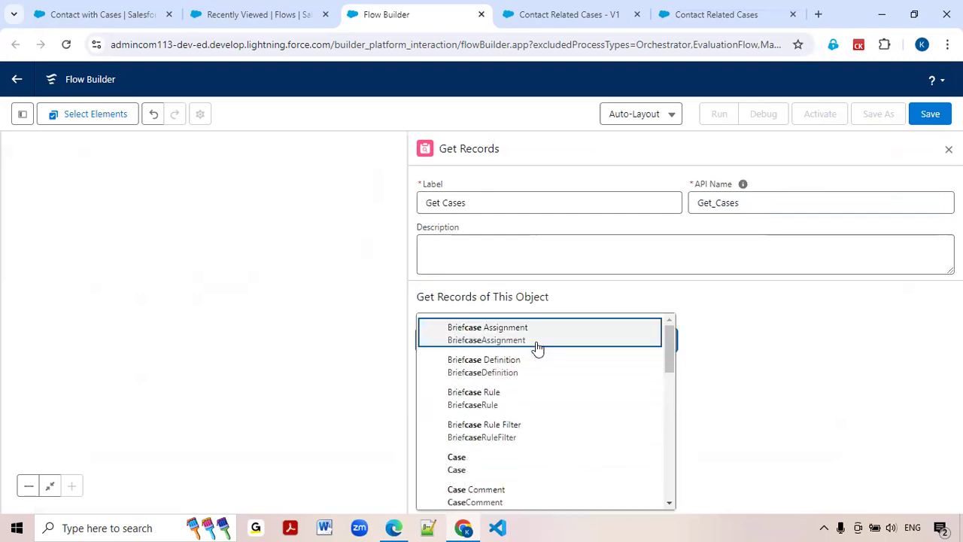
{"action": "left_click", "coordinate": [505, 456]}
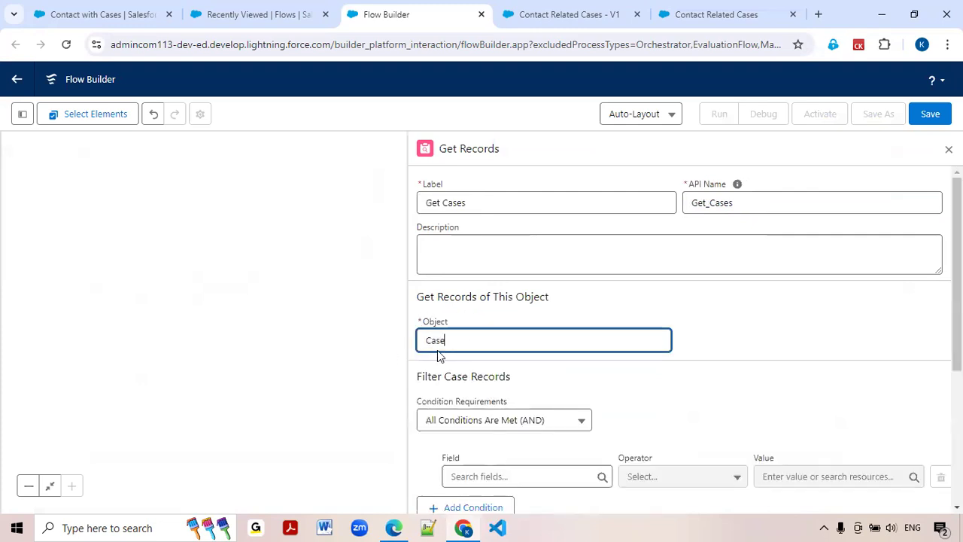
Check the contact lookup in the debug run and filter the Case records on ContactId with the Equals operator.
{"action": "scroll", "coordinate": [459, 385], "scroll_direction": "down", "scroll_amount": 1}
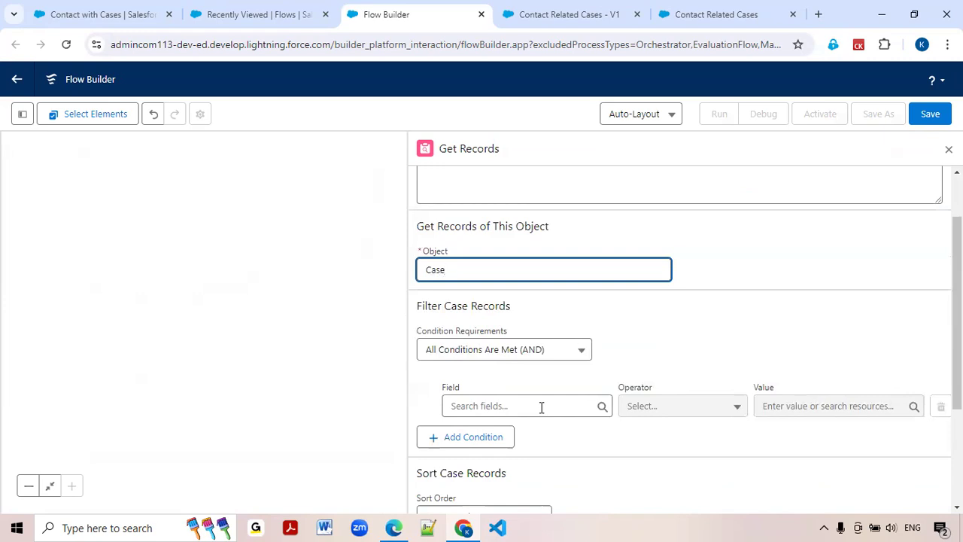
{"action": "left_click", "coordinate": [539, 12]}
{"action": "left_click", "coordinate": [674, 18]}
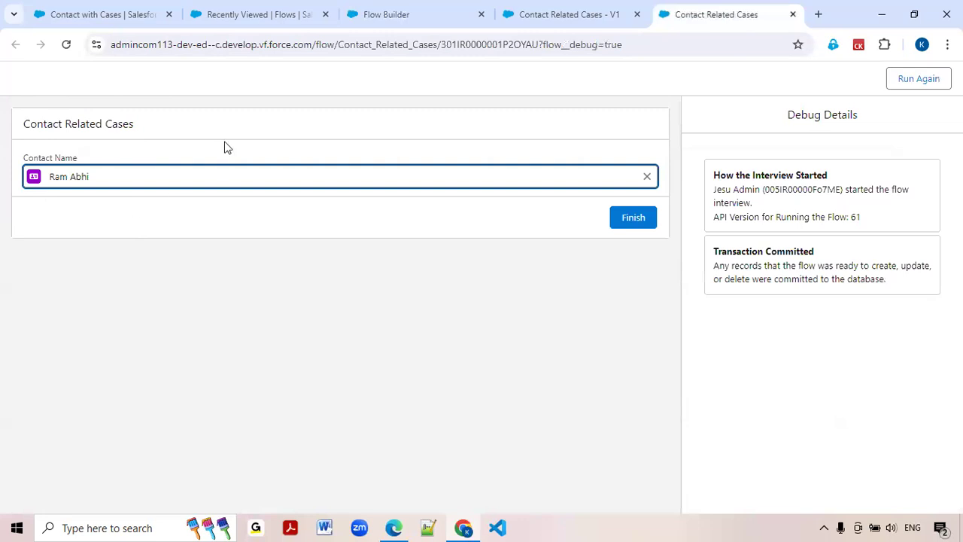
{"action": "left_click", "coordinate": [378, 20]}
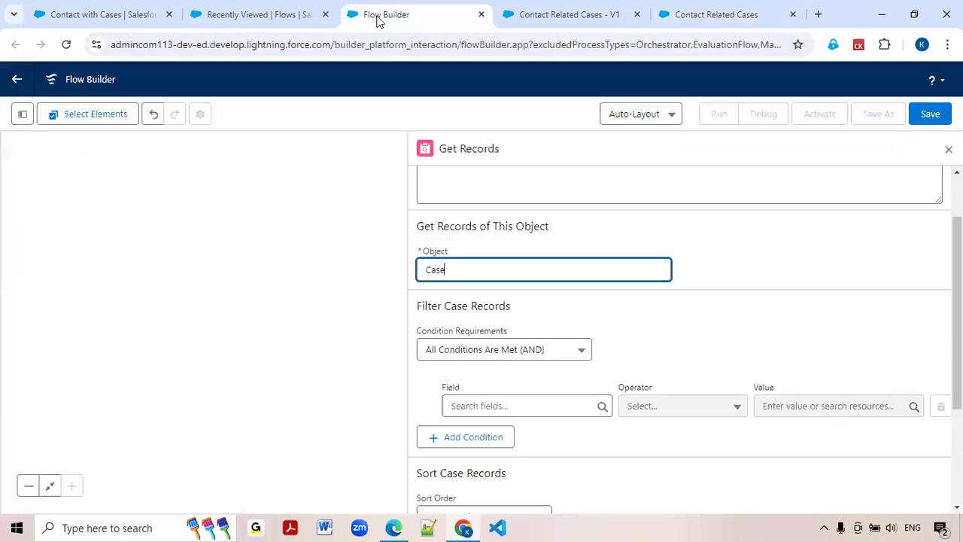
{"action": "left_click", "coordinate": [670, 15]}
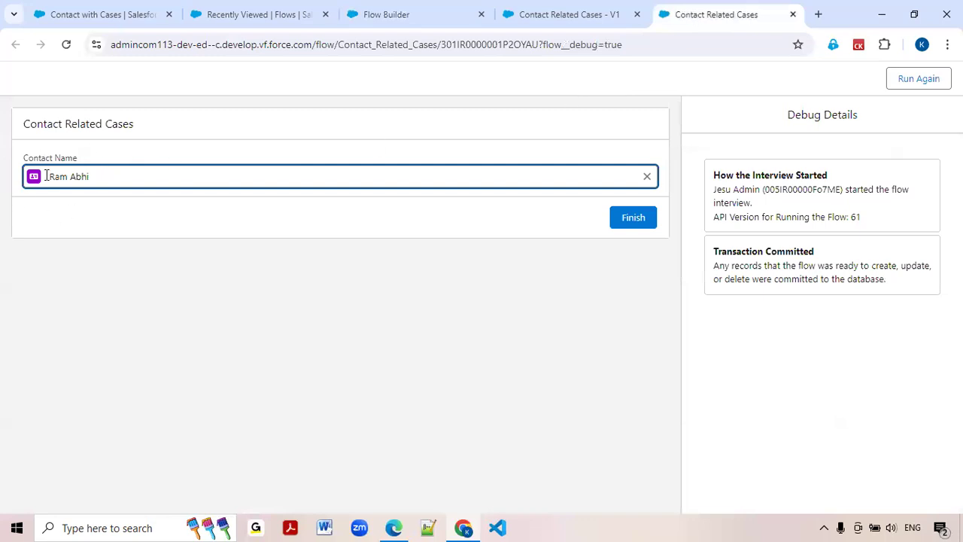
{"action": "left_click", "coordinate": [383, 16]}
{"action": "left_click", "coordinate": [510, 405]}
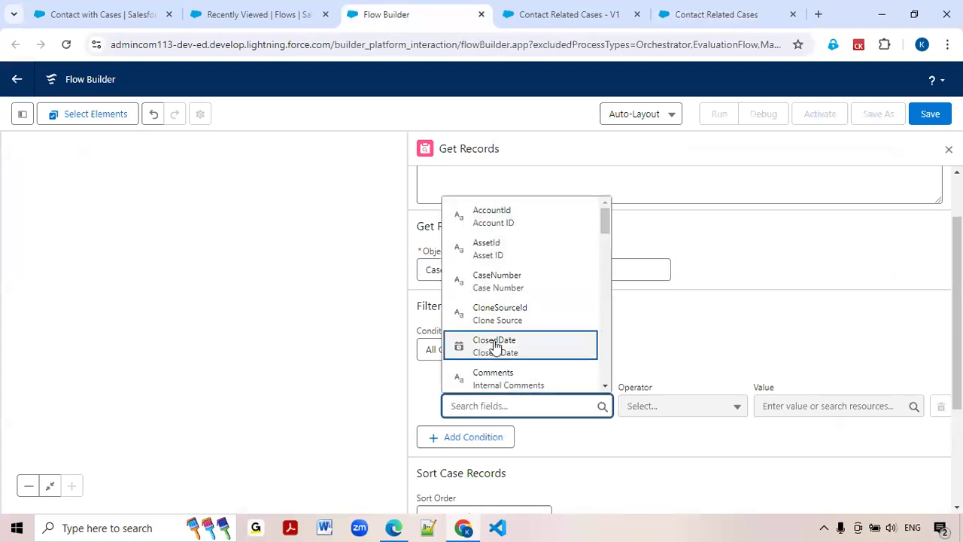
{"action": "type", "text": "cont"}
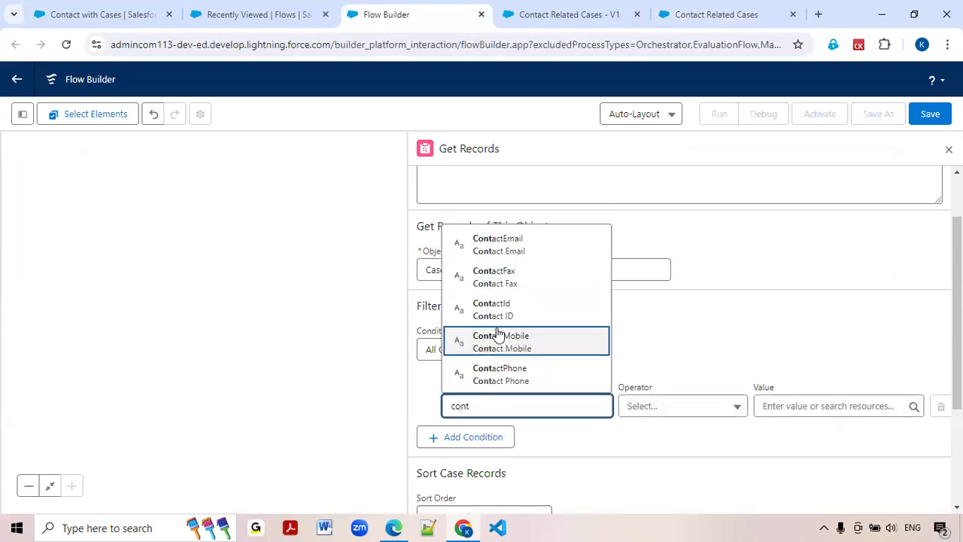
{"action": "left_click", "coordinate": [498, 311]}
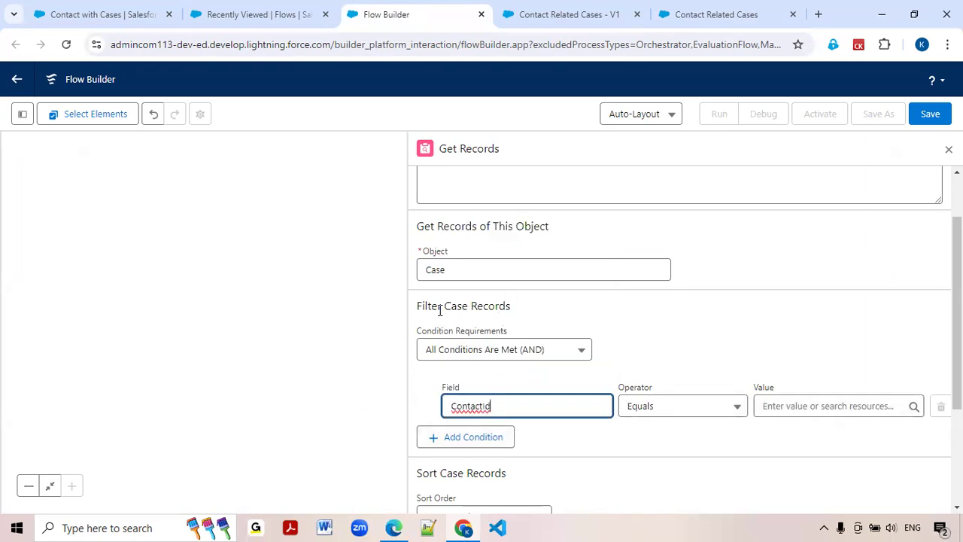
Start a new Variable resource for the ContactId condition's value and give it the API name var_SelectedContactId.
{"action": "left_click", "coordinate": [786, 406]}
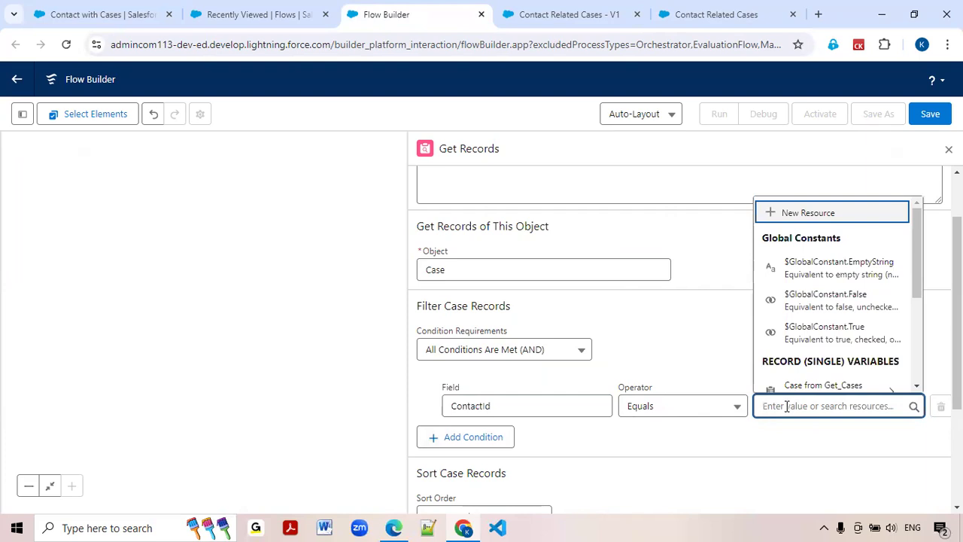
{"action": "left_click", "coordinate": [795, 219]}
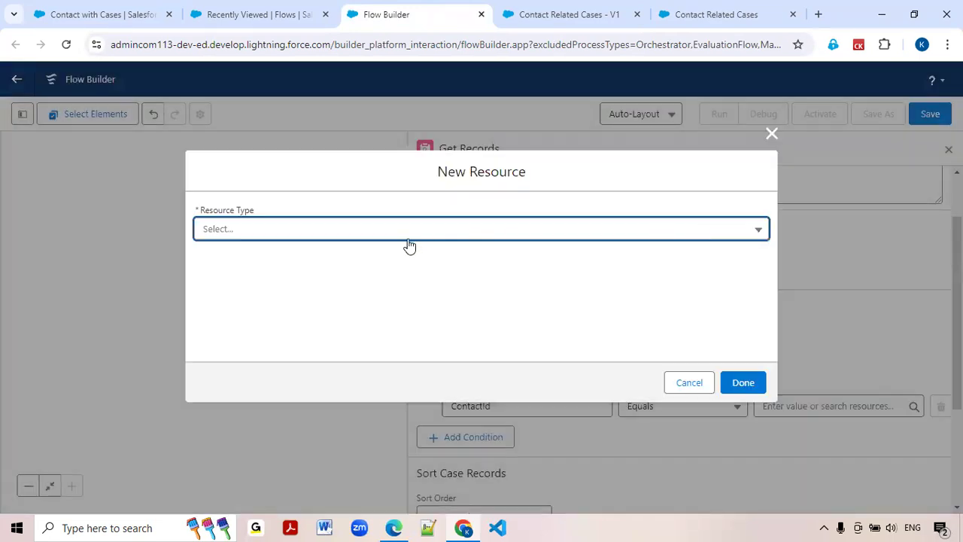
{"action": "left_click", "coordinate": [375, 237]}
{"action": "left_click", "coordinate": [266, 269]}
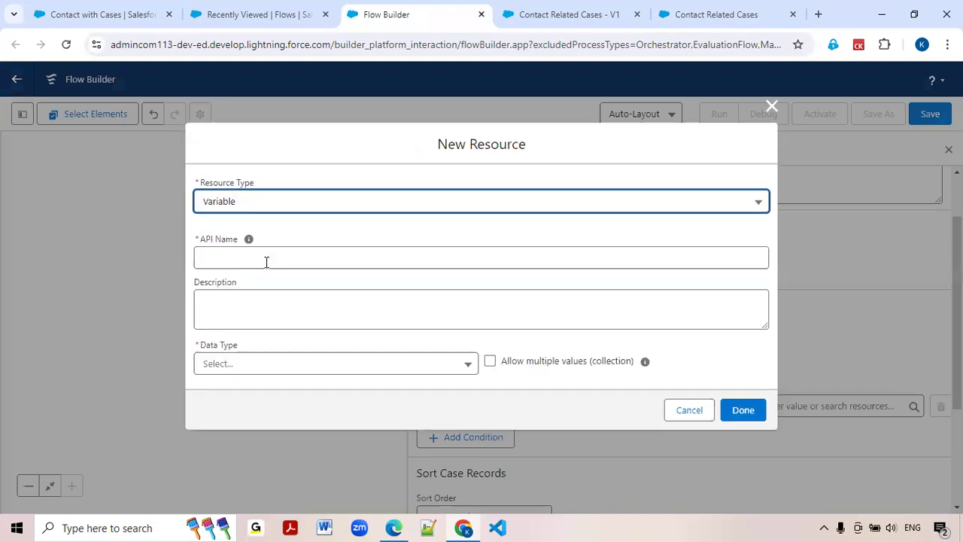
{"action": "type", "text": "var"}
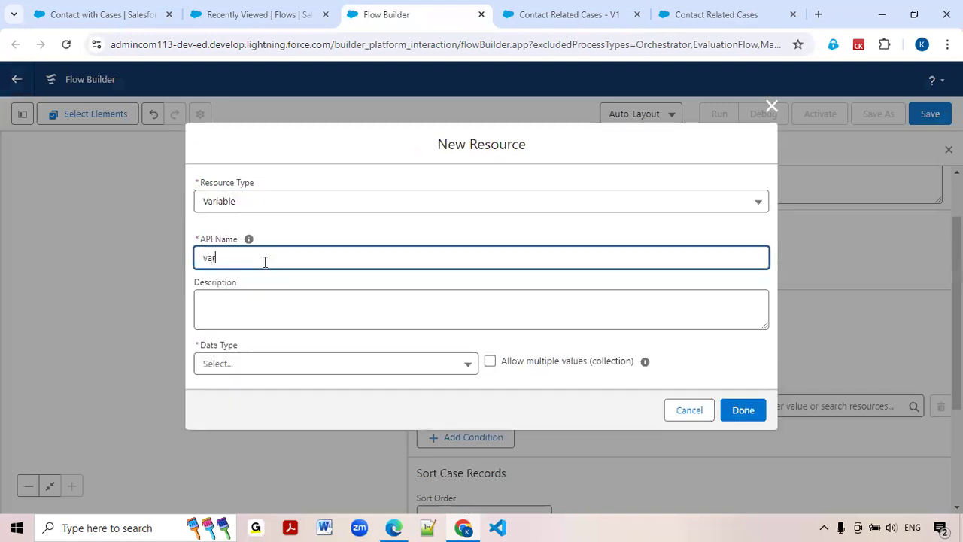
{"action": "type", "text": "_Cont"}
{"action": "key", "text": "BackSpace"}
{"action": "key", "text": "BackSpace"}
{"action": "key", "text": "BackSpace"}
{"action": "key", "text": "BackSpace"}
{"action": "type", "text": "SelectedContactId"}
Set the data type of the var_SelectedContactId variable to Text.
{"action": "left_click", "coordinate": [233, 363]}
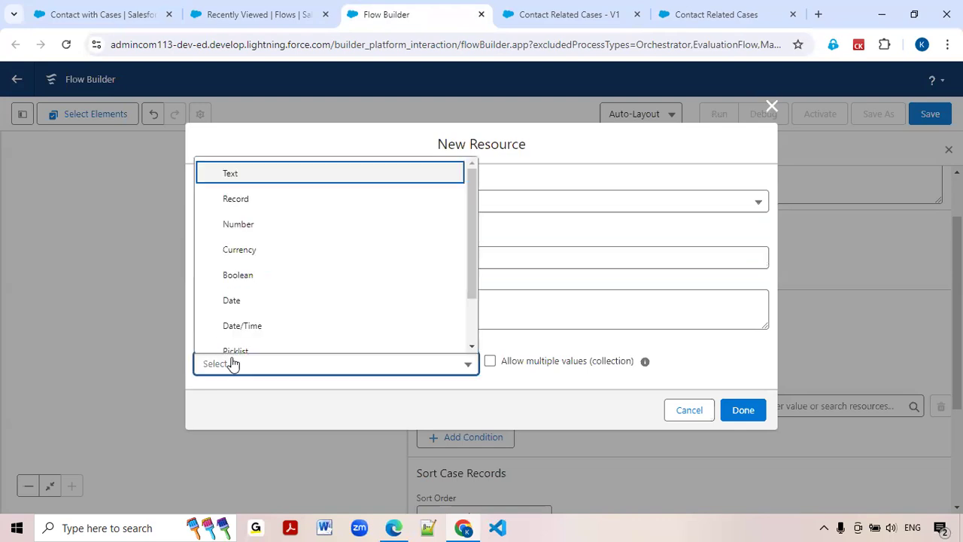
{"action": "left_click", "coordinate": [248, 178]}
{"action": "scroll", "coordinate": [252, 195], "scroll_direction": "down", "scroll_amount": 1}
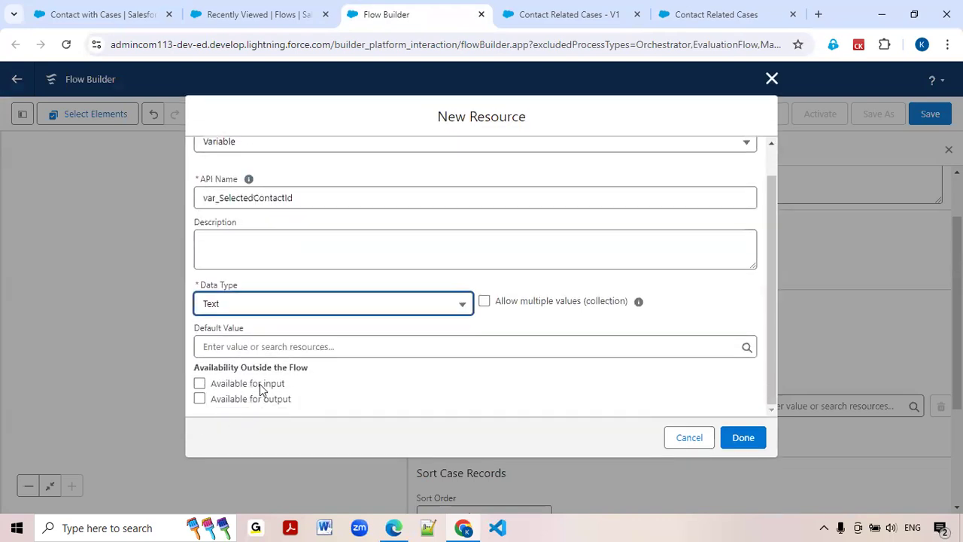
Make the var_SelectedContactId variable available for input, finish creating it, and set Get Cases to store all records.
{"action": "left_click", "coordinate": [200, 383]}
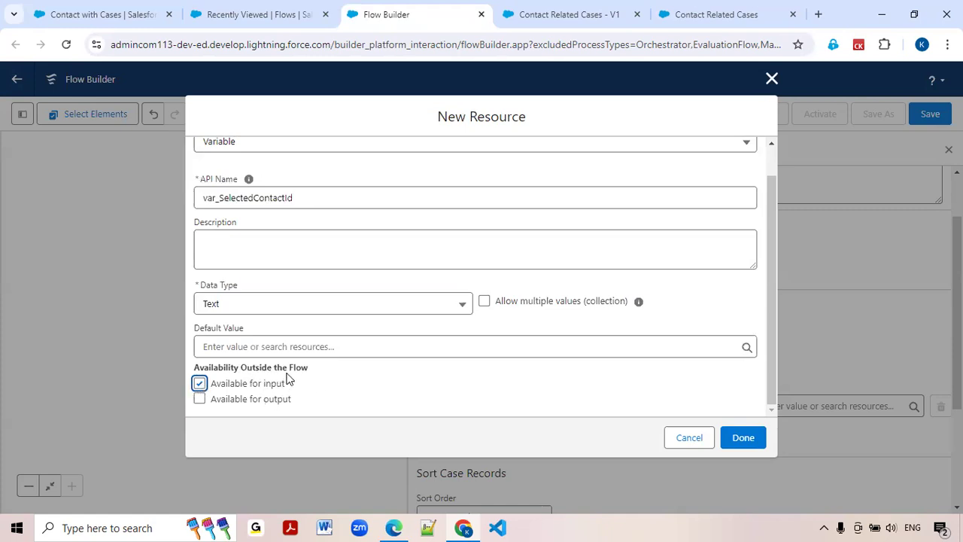
{"action": "left_click", "coordinate": [739, 441]}
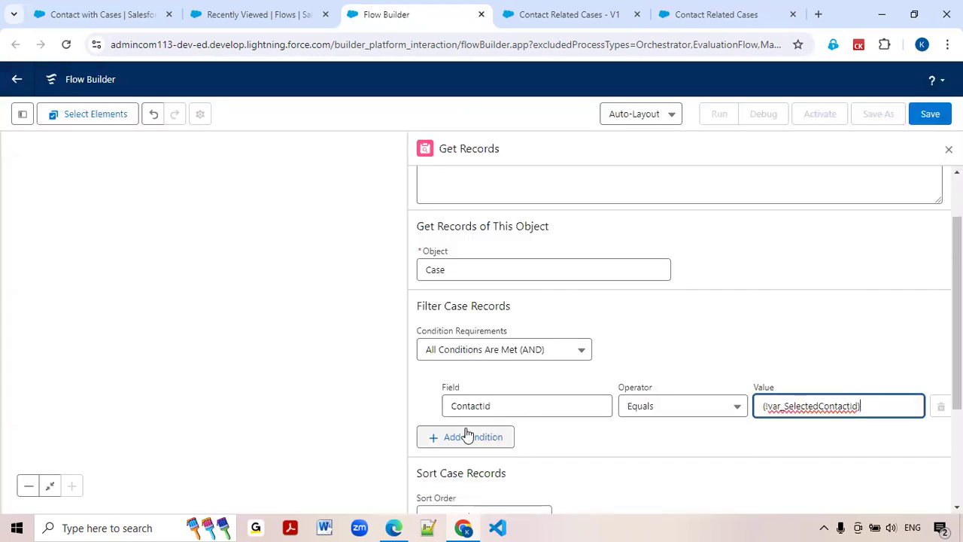
{"action": "scroll", "coordinate": [466, 429], "scroll_direction": "down", "scroll_amount": 2}
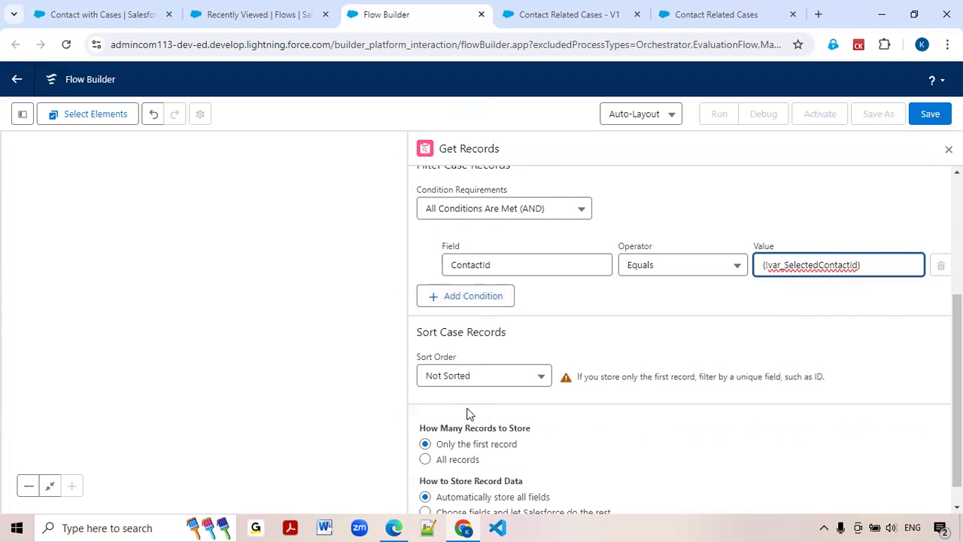
{"action": "left_click", "coordinate": [426, 461]}
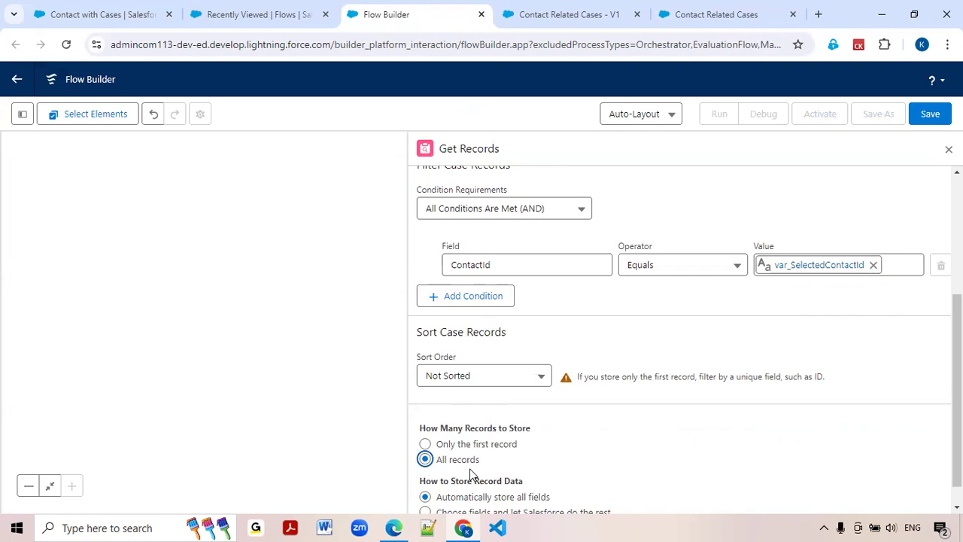
{"action": "left_click", "coordinate": [475, 384]}
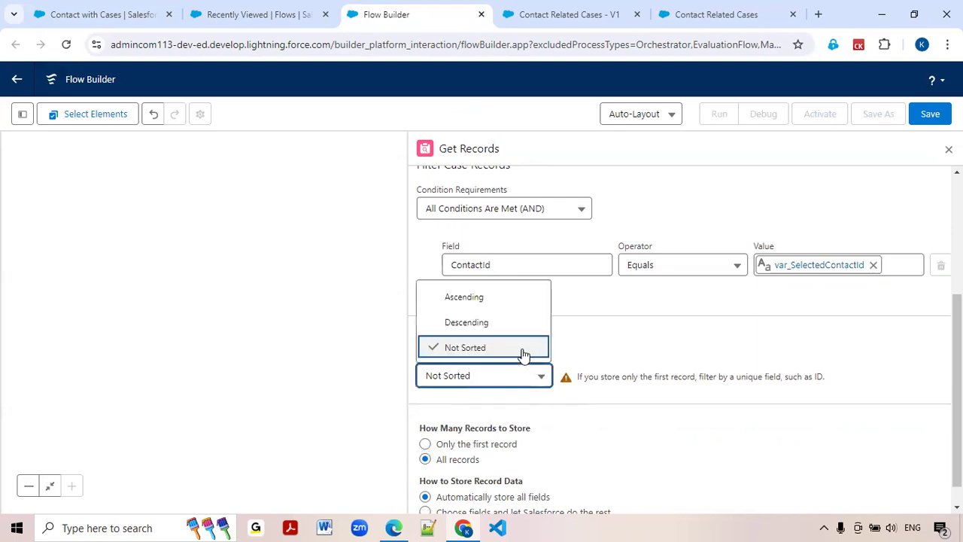
{"action": "left_click", "coordinate": [485, 298]}
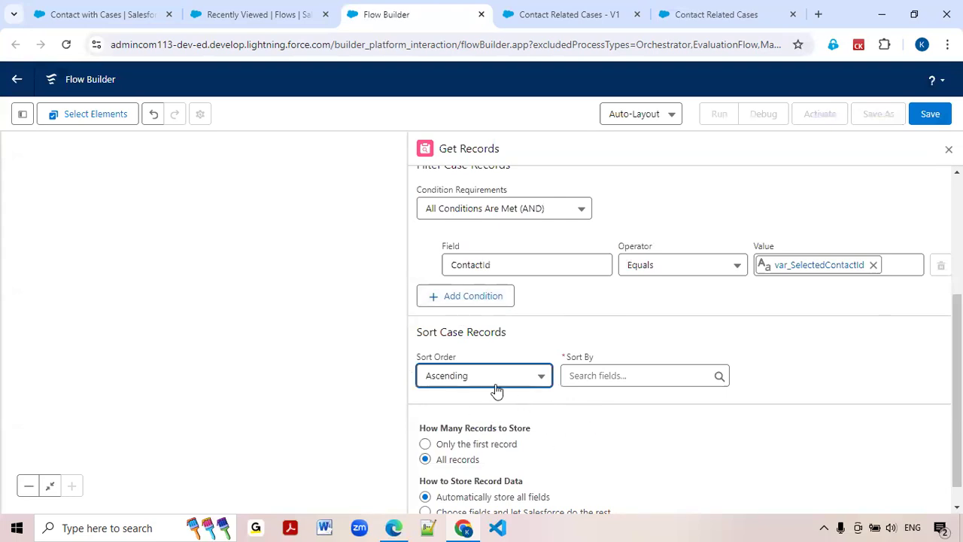
{"action": "left_click", "coordinate": [623, 379]}
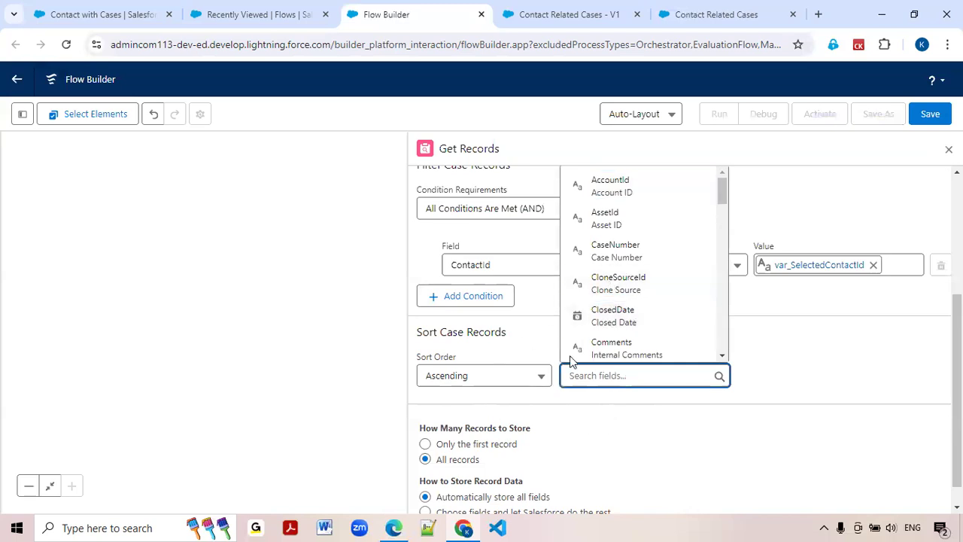
{"action": "scroll", "coordinate": [611, 305], "scroll_direction": "down", "scroll_amount": 2}
{"action": "scroll", "coordinate": [615, 331], "scroll_direction": "down", "scroll_amount": 4}
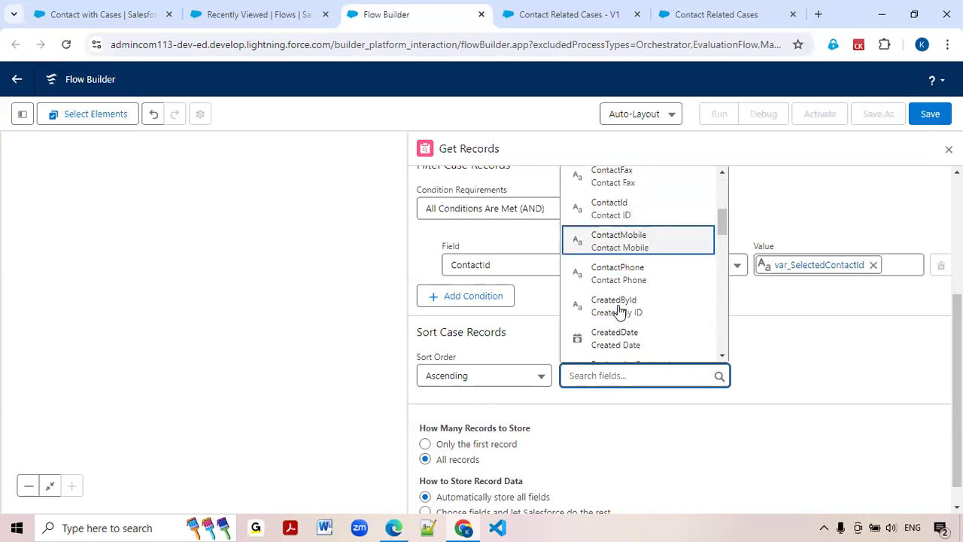
{"action": "scroll", "coordinate": [609, 296], "scroll_direction": "down", "scroll_amount": 1}
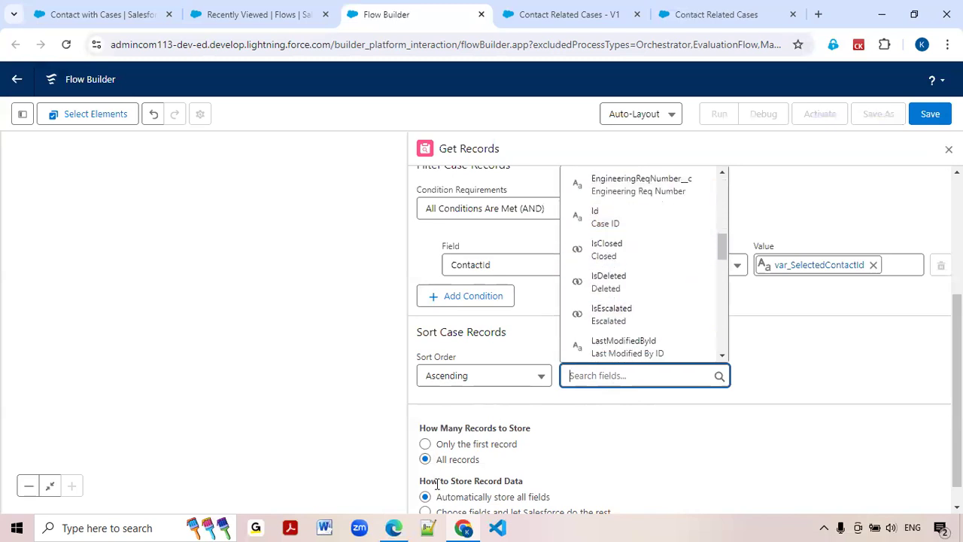
{"action": "left_click", "coordinate": [547, 420]}
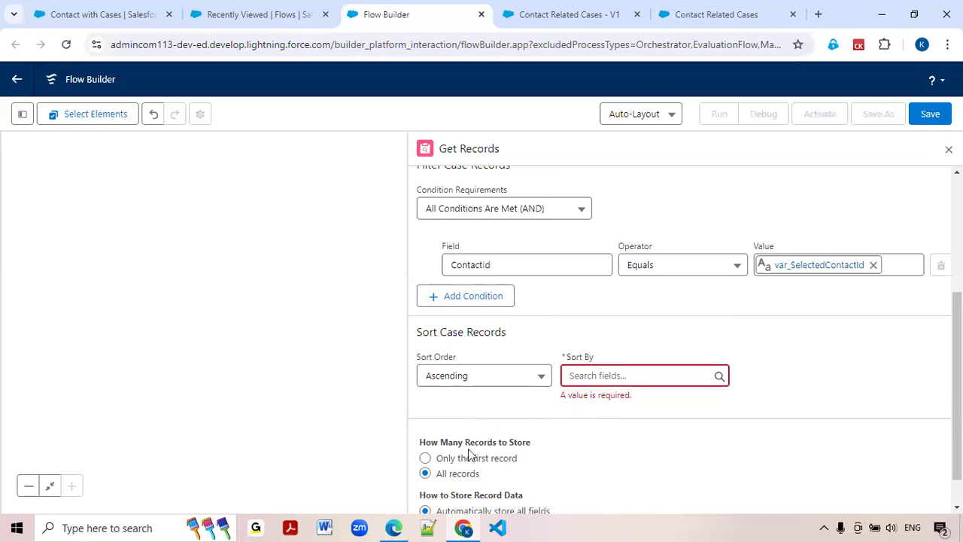
{"action": "left_click", "coordinate": [531, 383]}
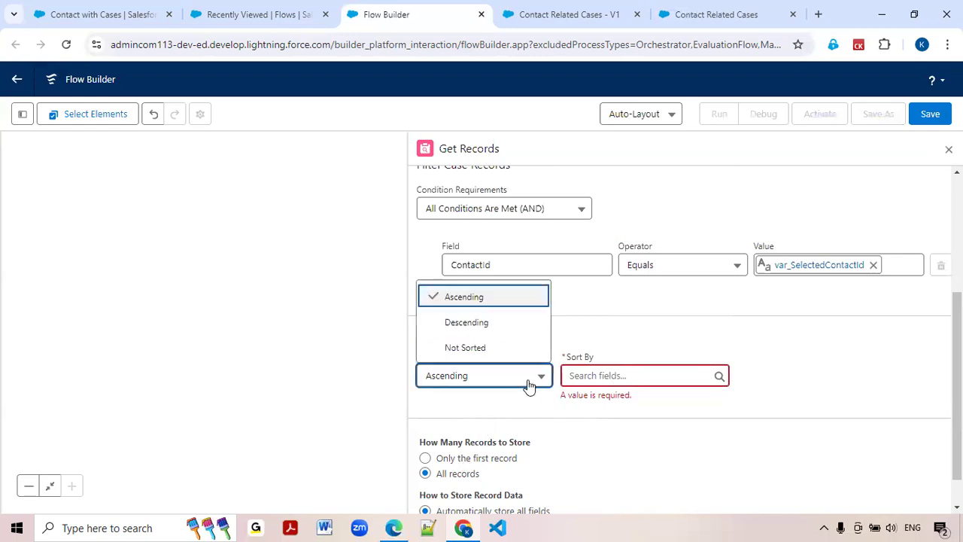
{"action": "left_click", "coordinate": [503, 351]}
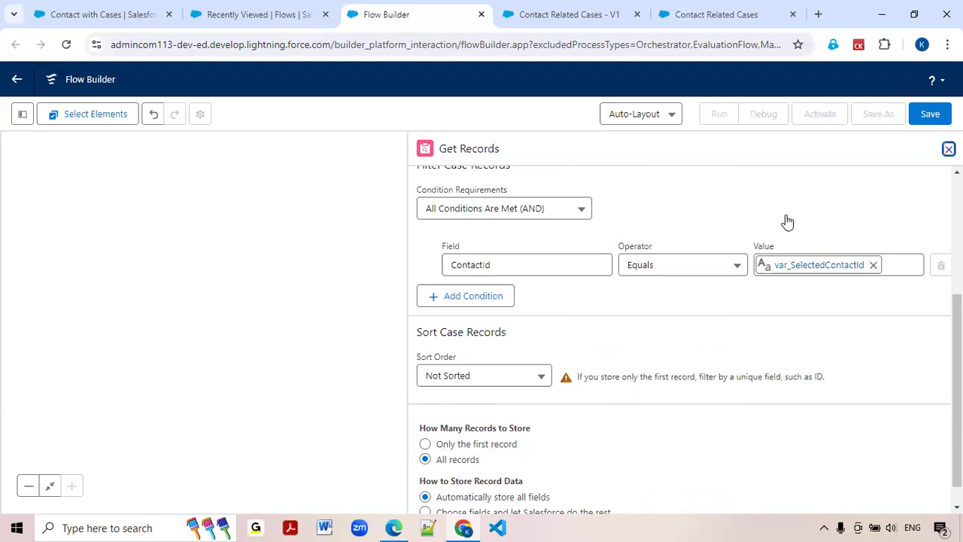
Review the Contact with Cases page, the contact lookup debug run and the Contact Related Cases screen flow.
{"action": "left_click", "coordinate": [293, 305]}
{"action": "left_click_drag", "start_coordinate": [663, 273], "coordinate": [667, 350]}
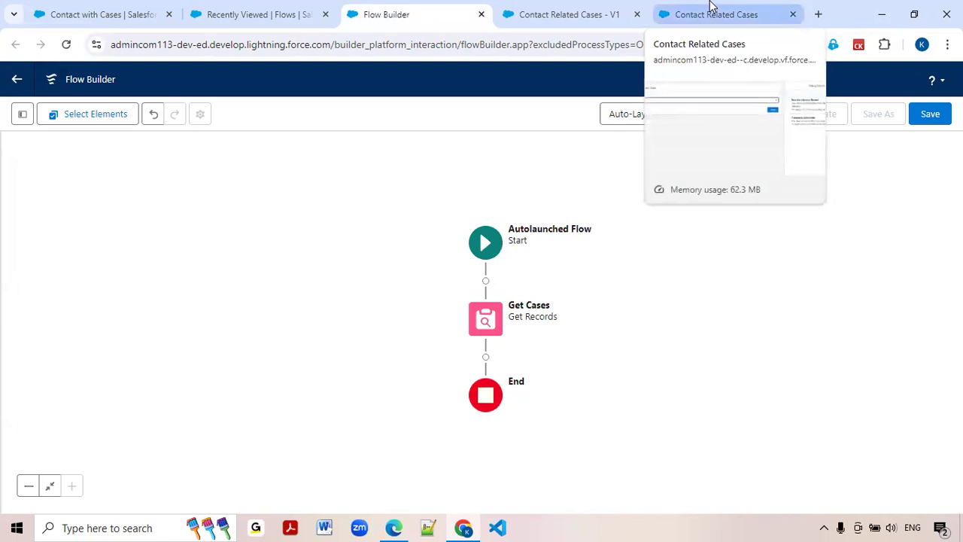
{"action": "left_click", "coordinate": [129, 17]}
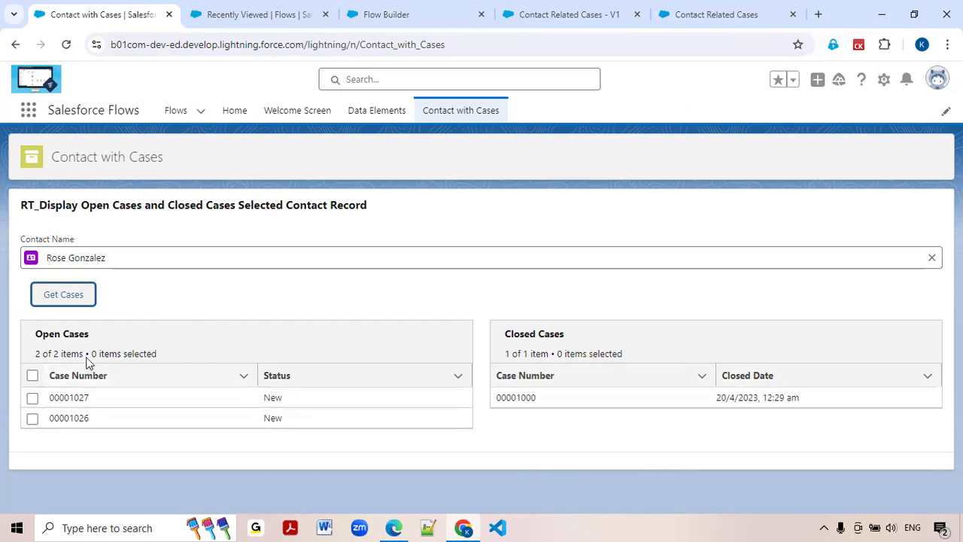
{"action": "left_click", "coordinate": [746, 17]}
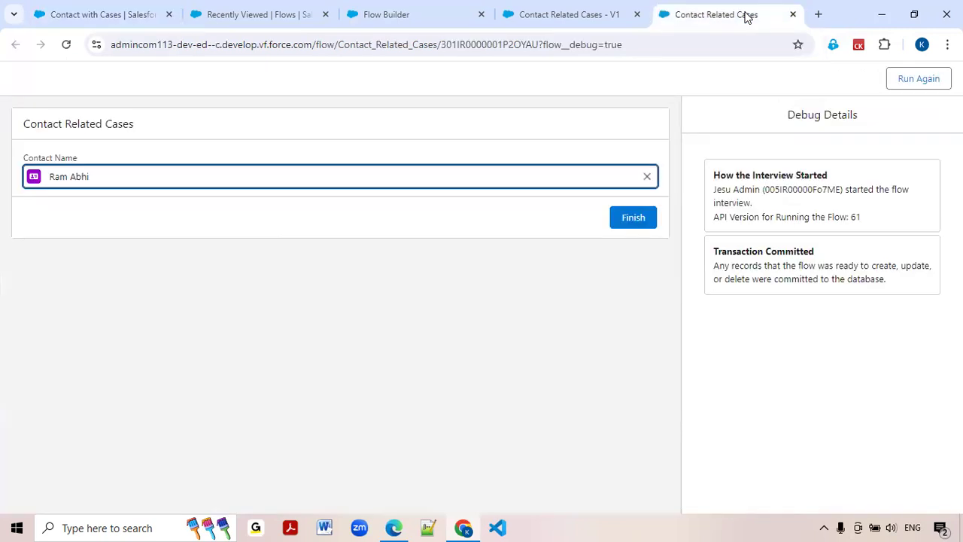
{"action": "left_click", "coordinate": [602, 12]}
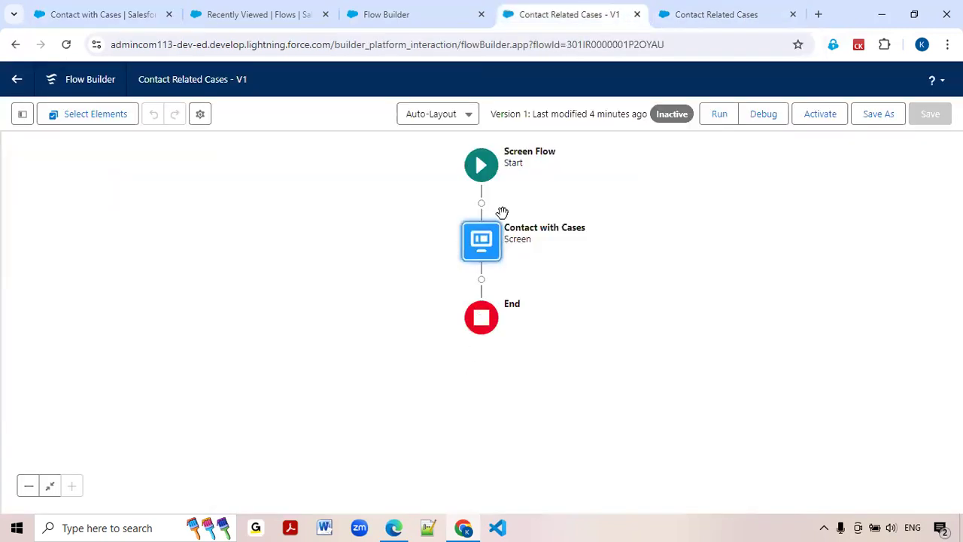
{"action": "left_click", "coordinate": [406, 13]}
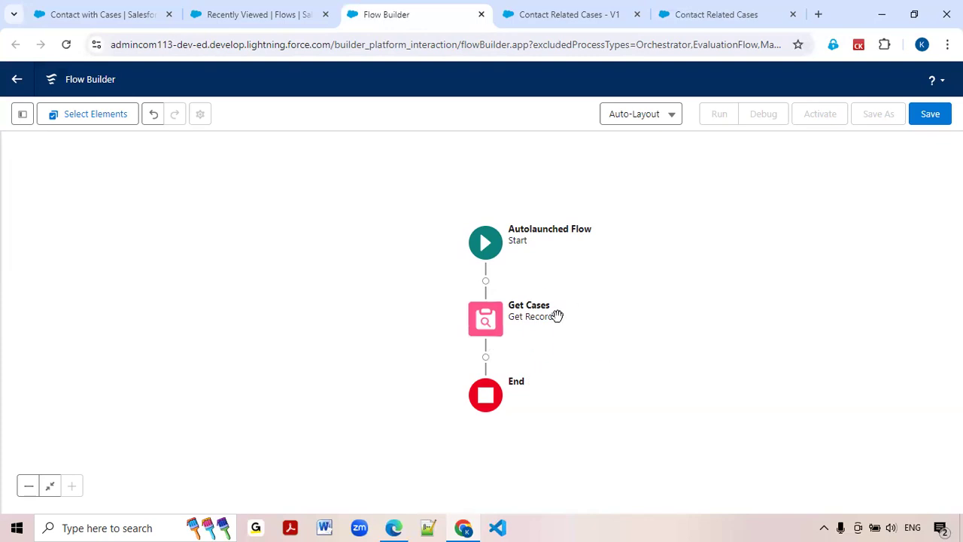
Add a Loop element after Get Cases in the autolaunched flow and label it Loop the Cases.
{"action": "left_click", "coordinate": [486, 358]}
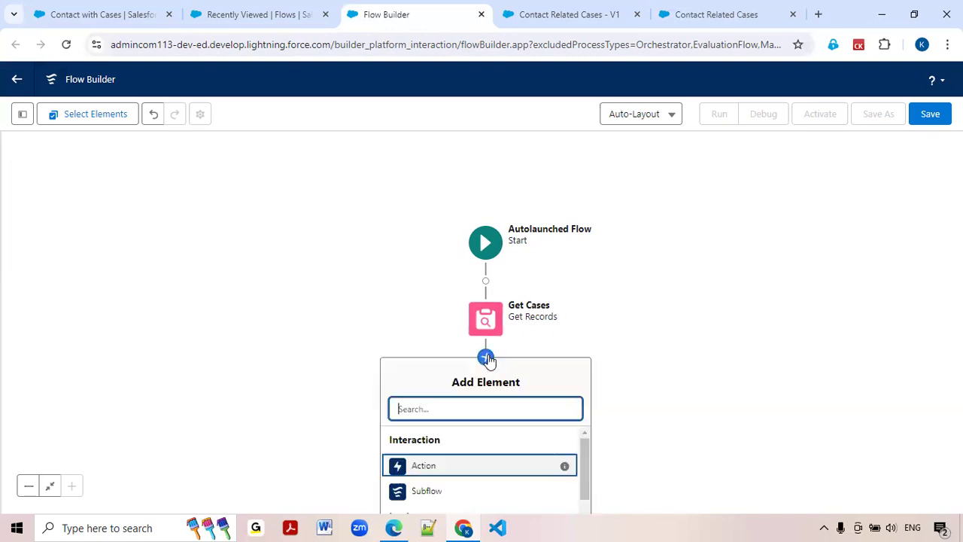
{"action": "type", "text": "loo"}
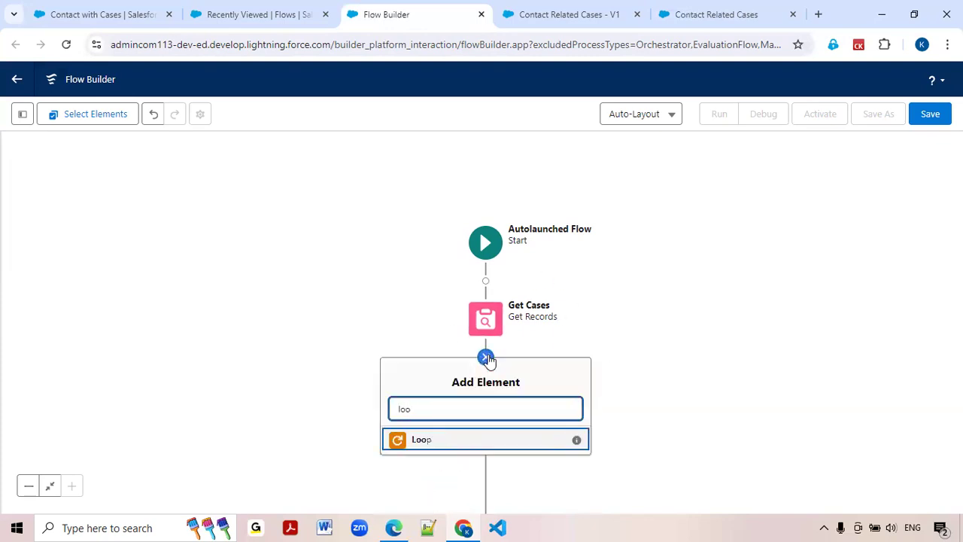
{"action": "left_click", "coordinate": [411, 442]}
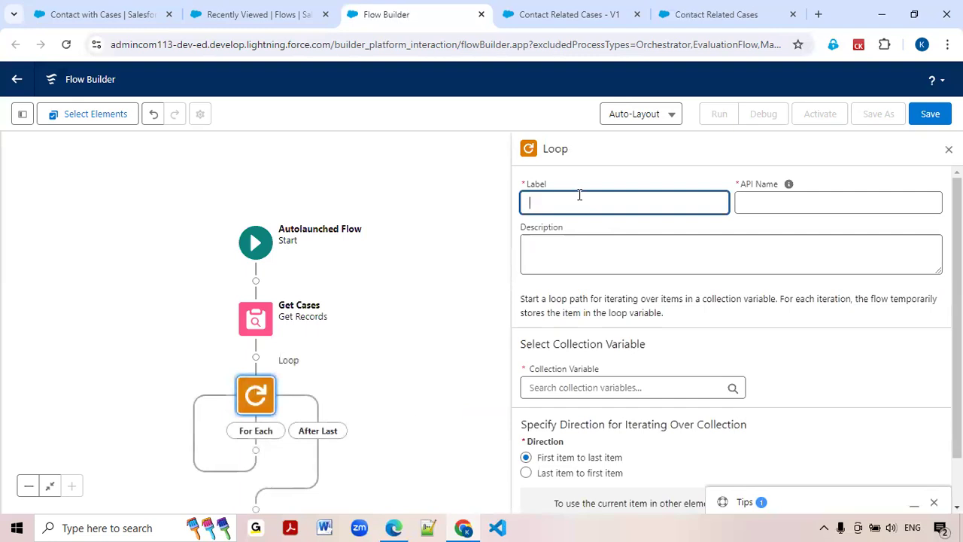
{"action": "type", "text": "Loop the Cases"}
{"action": "key", "text": "Tab"}
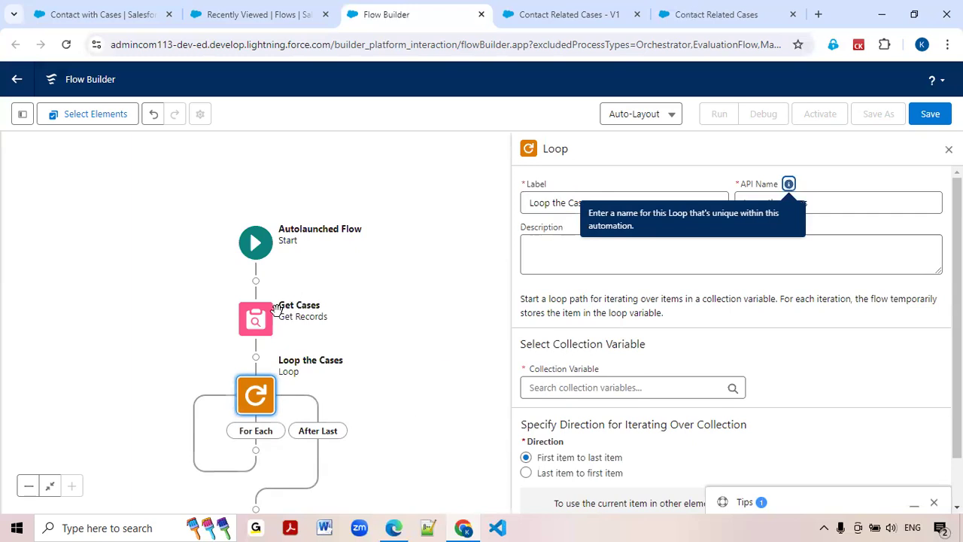
Set the loop's collection variable to Cases from Get Cases.
{"action": "left_click", "coordinate": [598, 390]}
{"action": "type", "text": "get"}
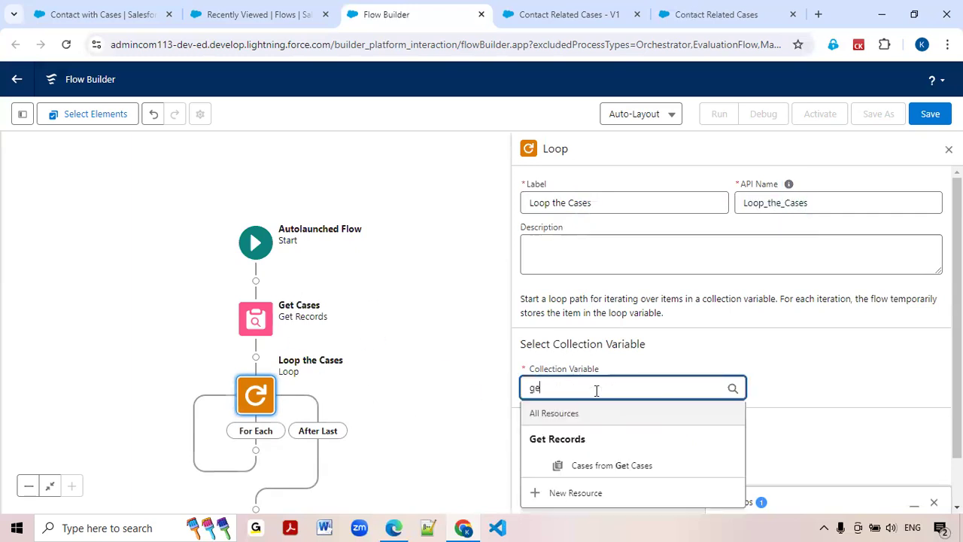
{"action": "left_click", "coordinate": [612, 467]}
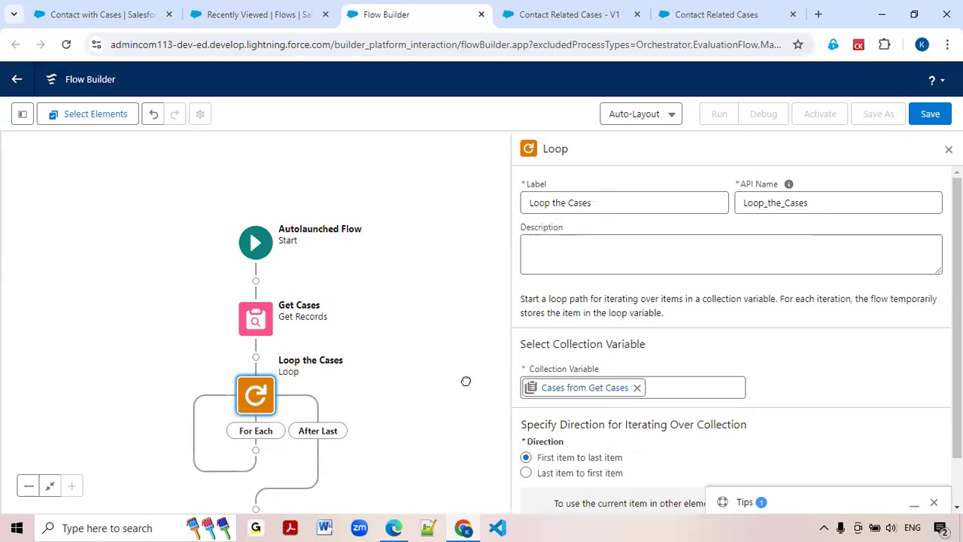
Add a Decision element on the loop's For Each path and label it Open Cases.
{"action": "scroll", "coordinate": [417, 374], "scroll_direction": "down", "scroll_amount": 3}
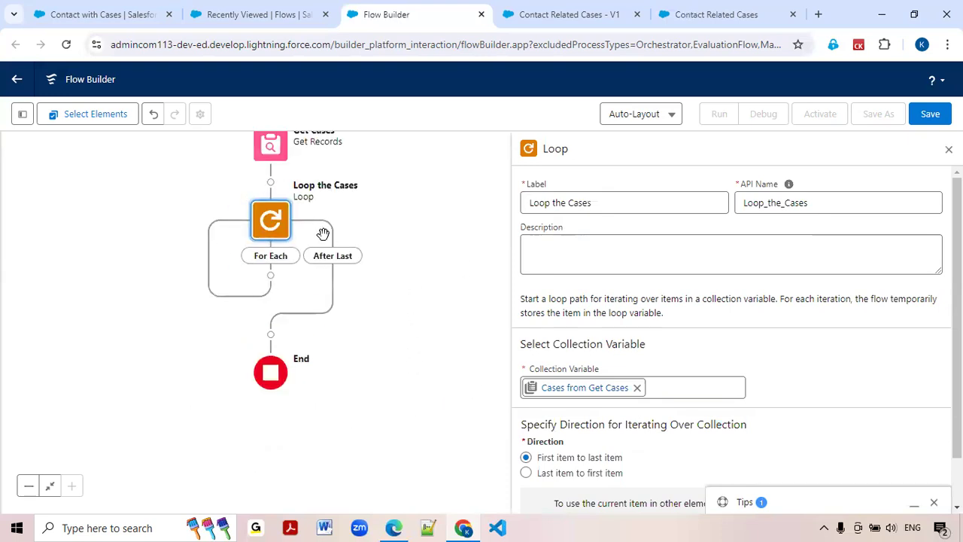
{"action": "left_click", "coordinate": [271, 276]}
{"action": "type", "text": "De"}
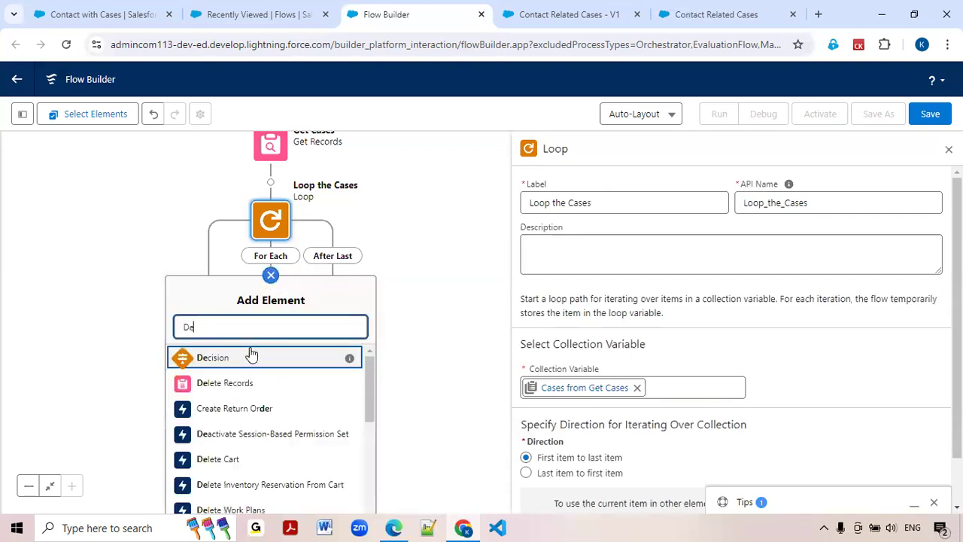
{"action": "left_click", "coordinate": [236, 367]}
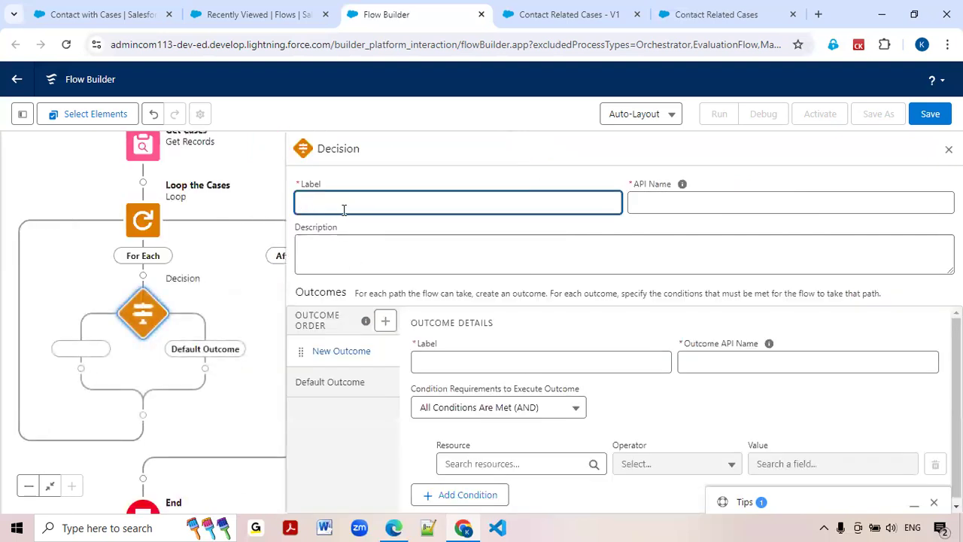
{"action": "type", "text": "Open Cases"}
{"action": "key", "text": "Tab"}
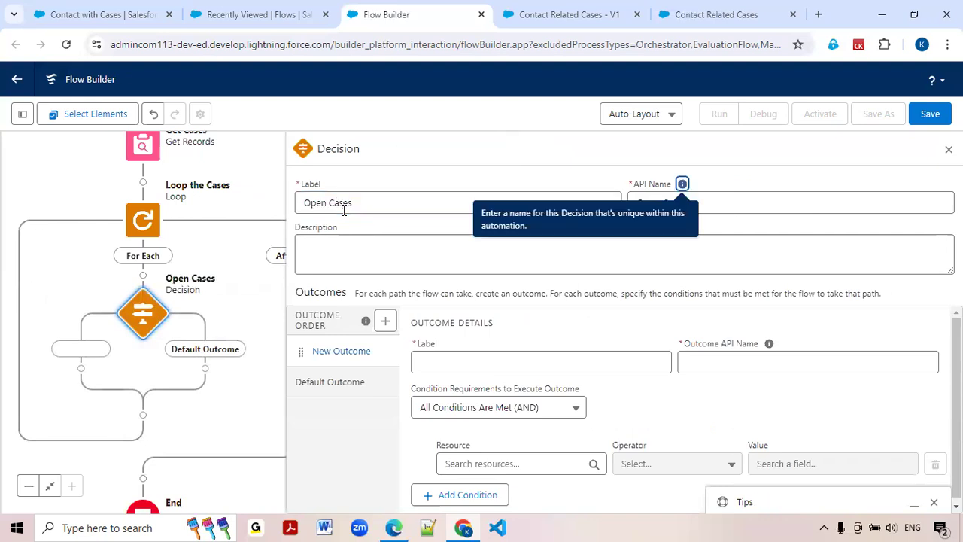
Relabel the decision as Case Status and regenerate its API name as Case_Status.
{"action": "left_click", "coordinate": [517, 365]}
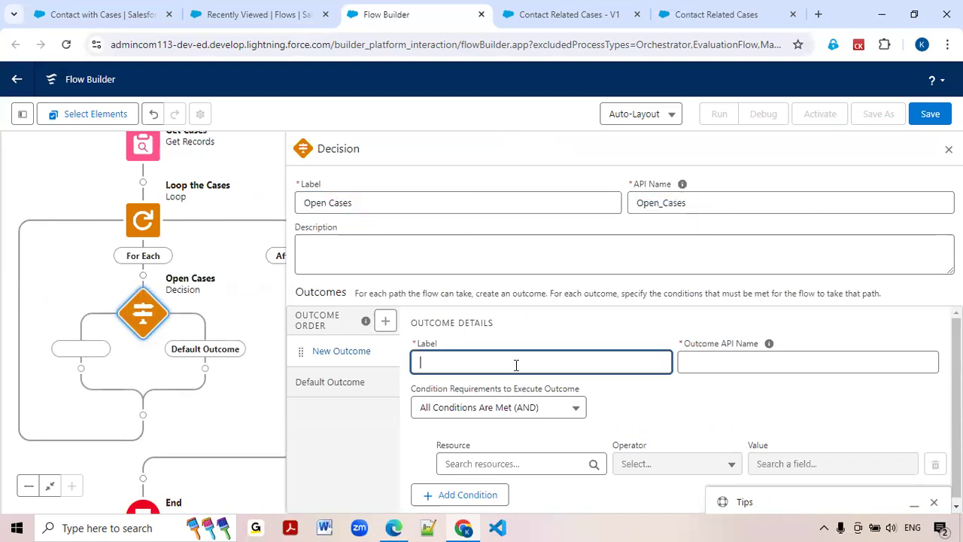
{"action": "triple_click", "coordinate": [395, 201]}
{"action": "type", "text": "Case"}
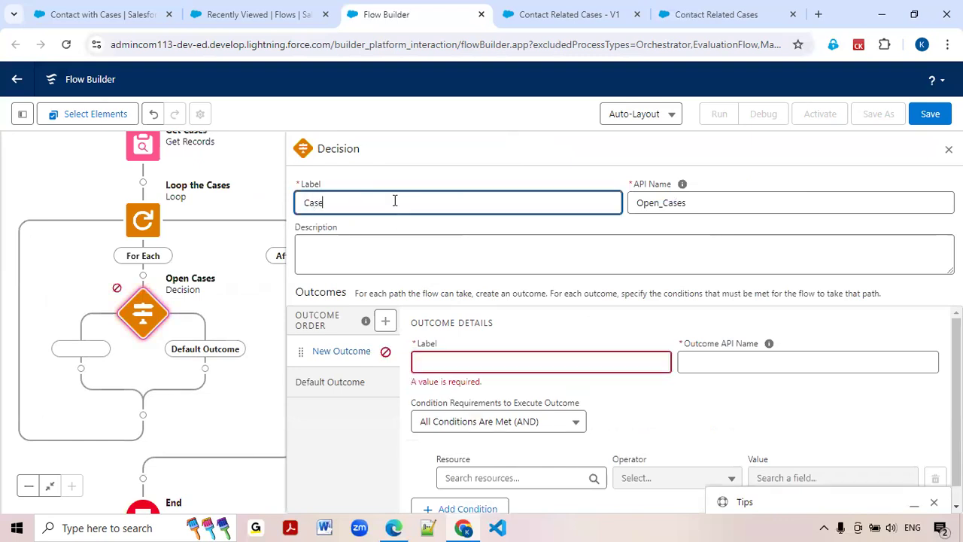
{"action": "type", "text": " Status"}
{"action": "double_click", "coordinate": [674, 209]}
{"action": "key", "text": "BackSpace"}
{"action": "left_click", "coordinate": [359, 206]}
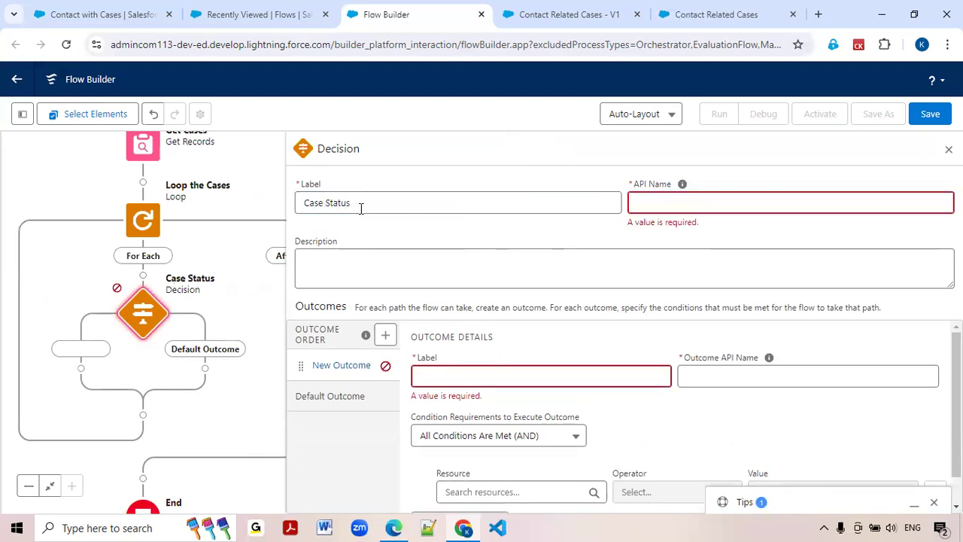
{"action": "key", "text": "Tab"}
Label the decision's first outcome Open Cases, with the API name Open_Cases.
{"action": "left_click", "coordinate": [464, 367]}
{"action": "type", "text": "Open C"}
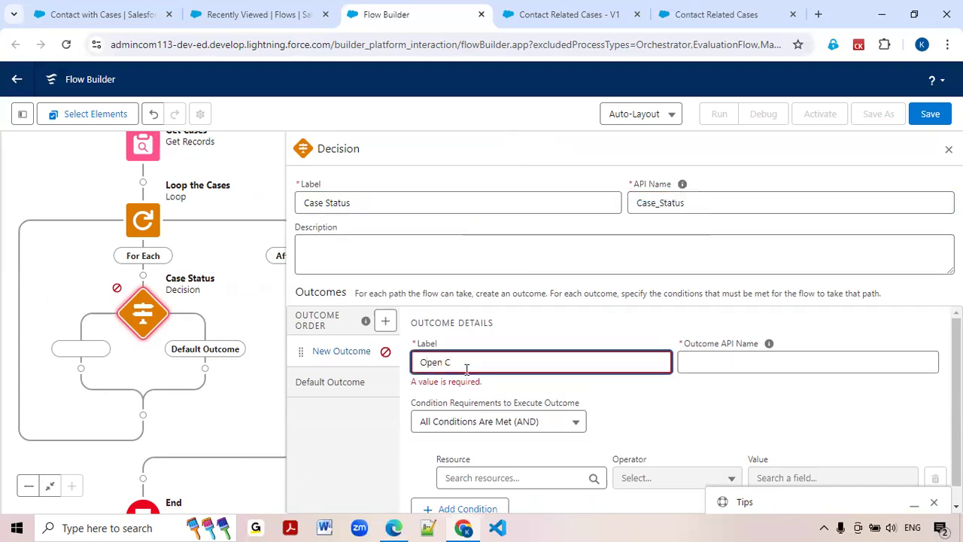
{"action": "type", "text": "ases"}
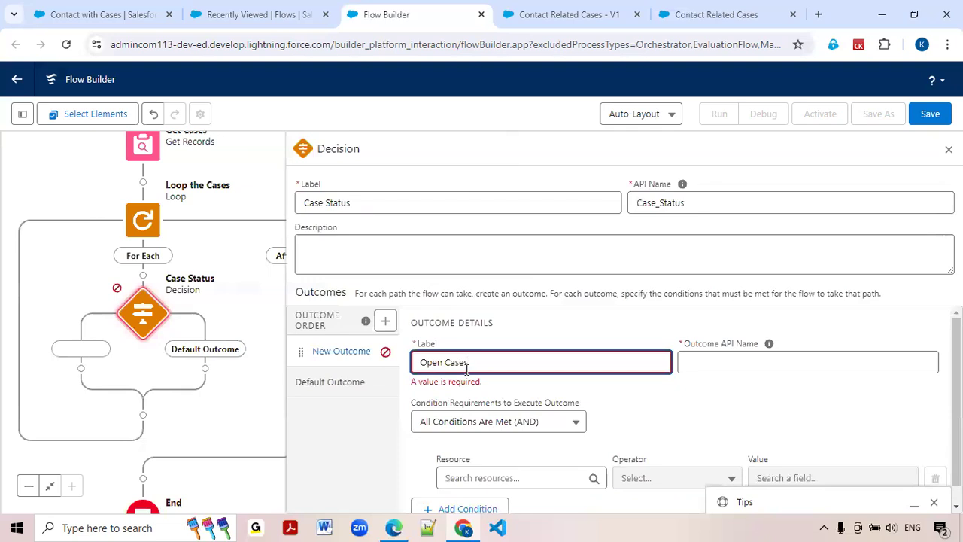
{"action": "left_click", "coordinate": [663, 409]}
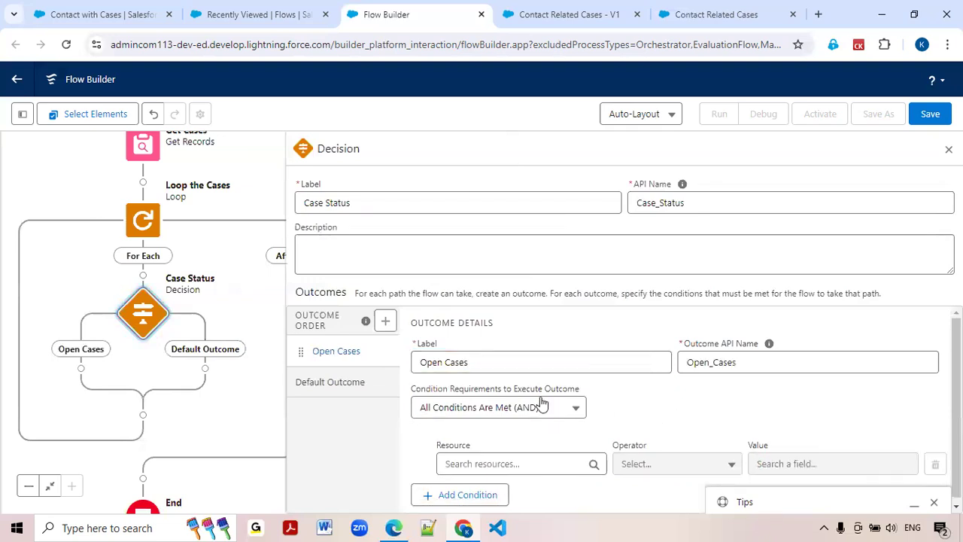
Set the Open Cases outcome's condition resource to the Closed field of the current item from Loop the Cases.
{"action": "left_click", "coordinate": [464, 461]}
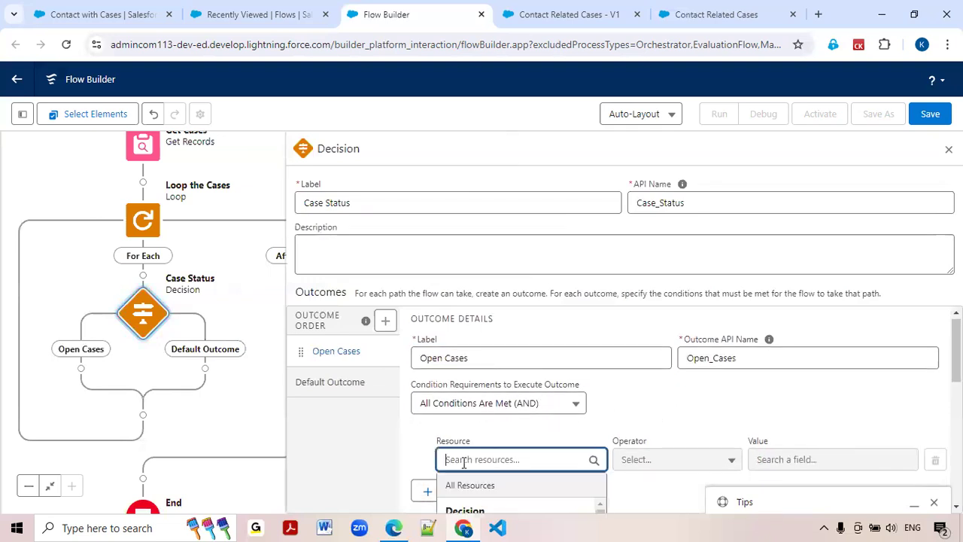
{"action": "scroll", "coordinate": [510, 422], "scroll_direction": "down", "scroll_amount": 2}
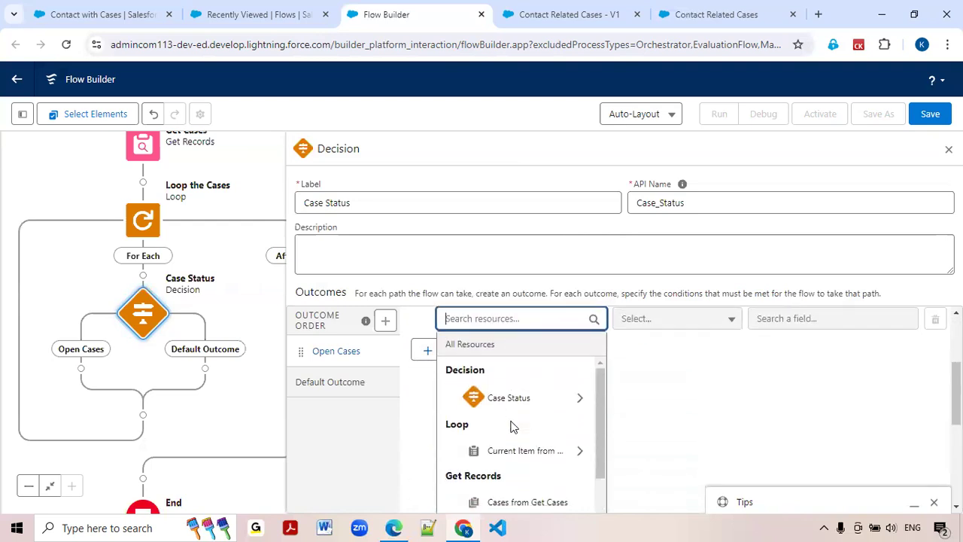
{"action": "type", "text": "clos"}
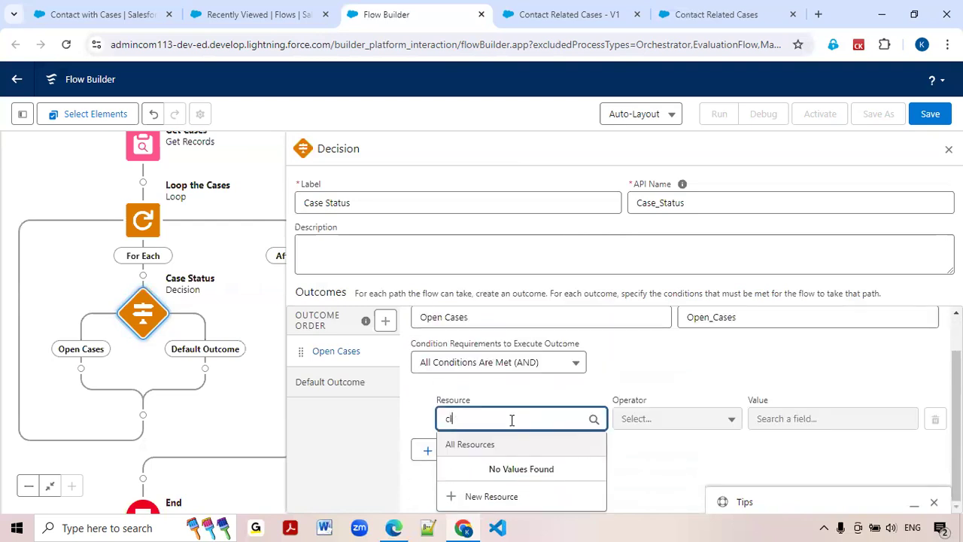
{"action": "key", "text": "BackSpace"}
{"action": "key", "text": "BackSpace"}
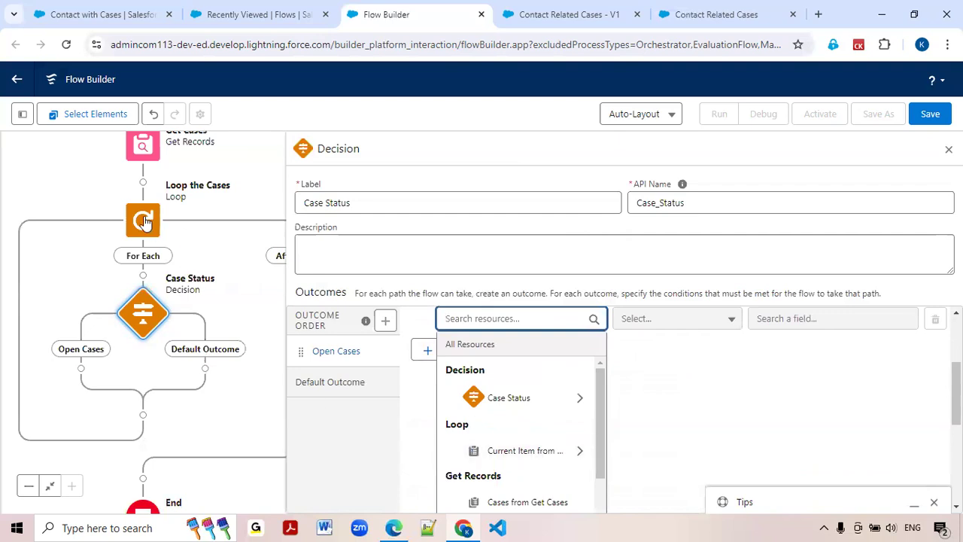
{"action": "left_click", "coordinate": [526, 451]}
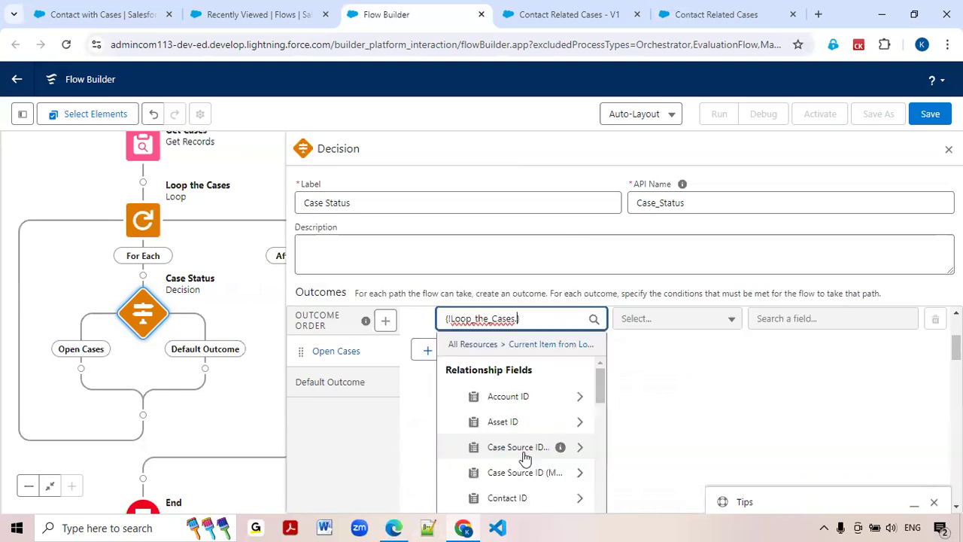
{"action": "type", "text": "clos"}
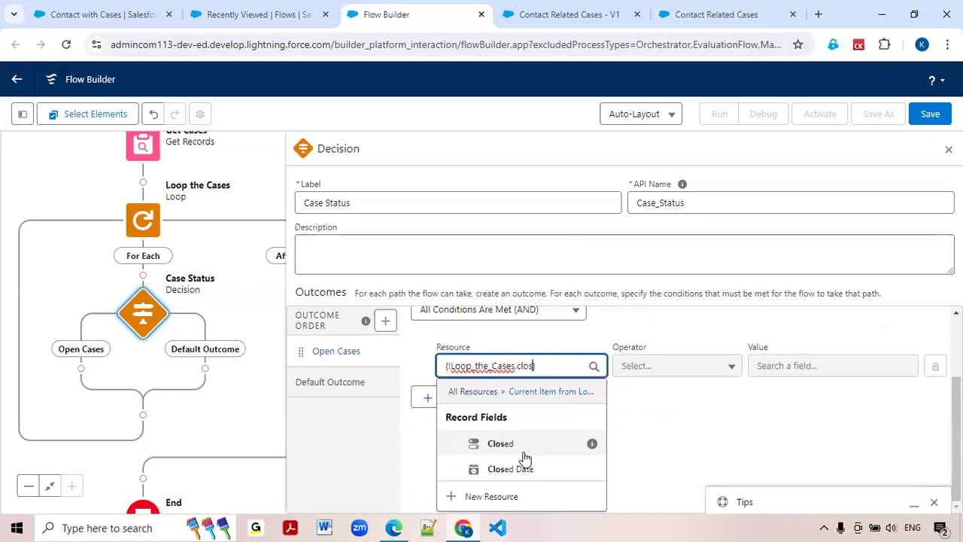
{"action": "left_click", "coordinate": [507, 444]}
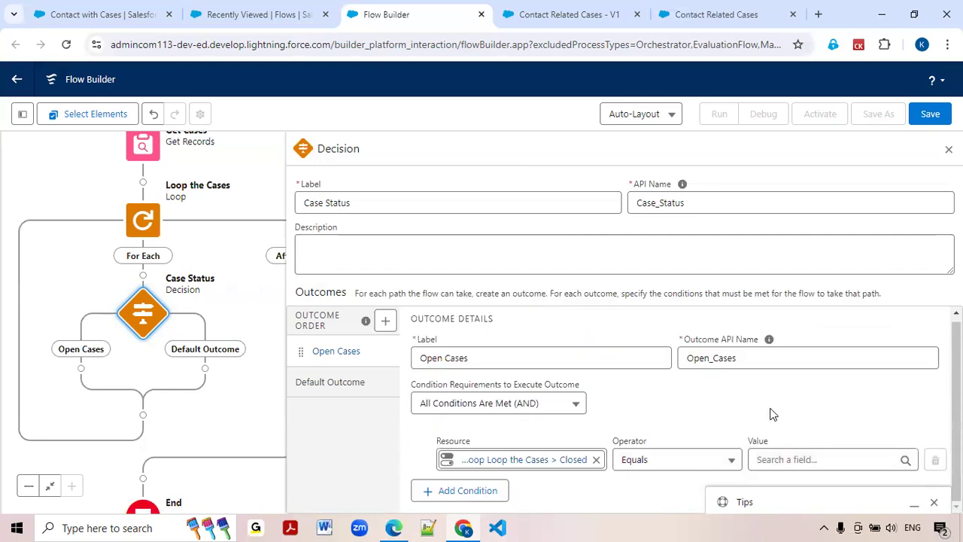
Set the condition's value to the global constant False and close the Case Status decision.
{"action": "left_click", "coordinate": [788, 456]}
{"action": "type", "text": "f"}
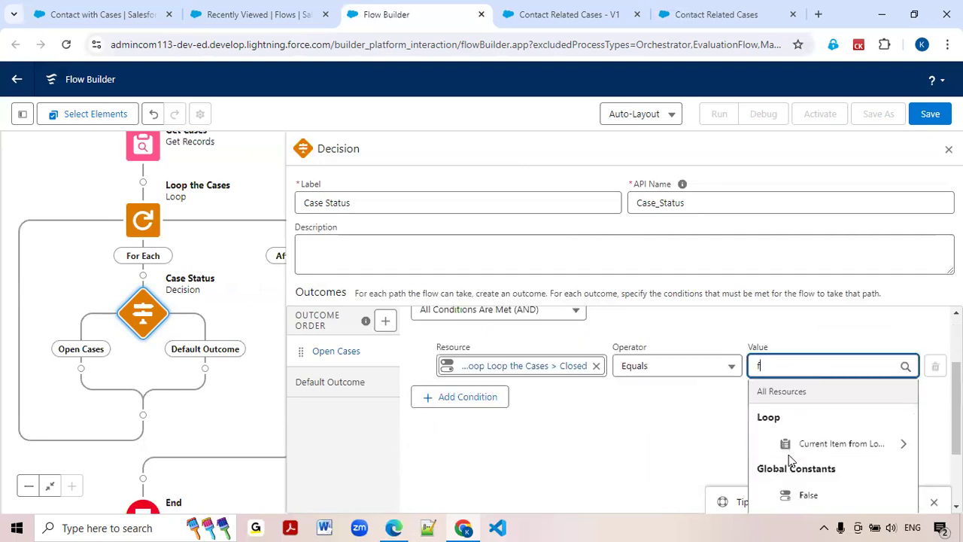
{"action": "type", "text": "alse"}
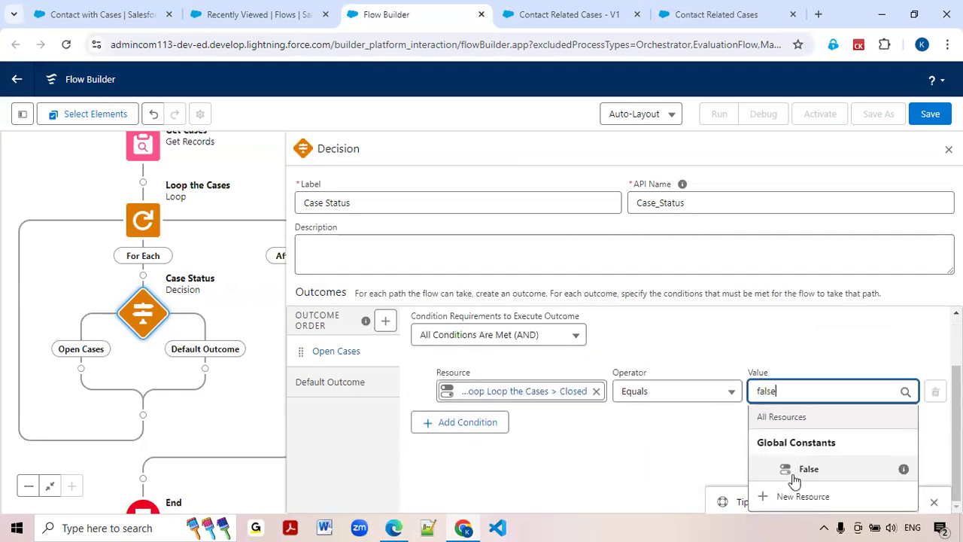
{"action": "left_click", "coordinate": [793, 472]}
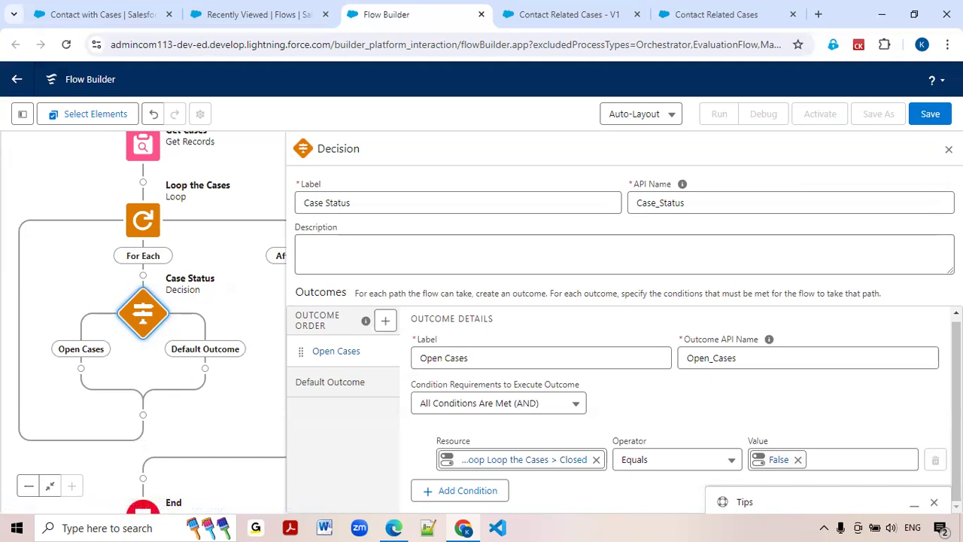
{"action": "left_click", "coordinate": [949, 149]}
Add an Assignment element on the Open Cases path, labelled Set Open Cases with the API name Set_Open_Cases.
{"action": "left_click_drag", "start_coordinate": [436, 361], "coordinate": [514, 341]}
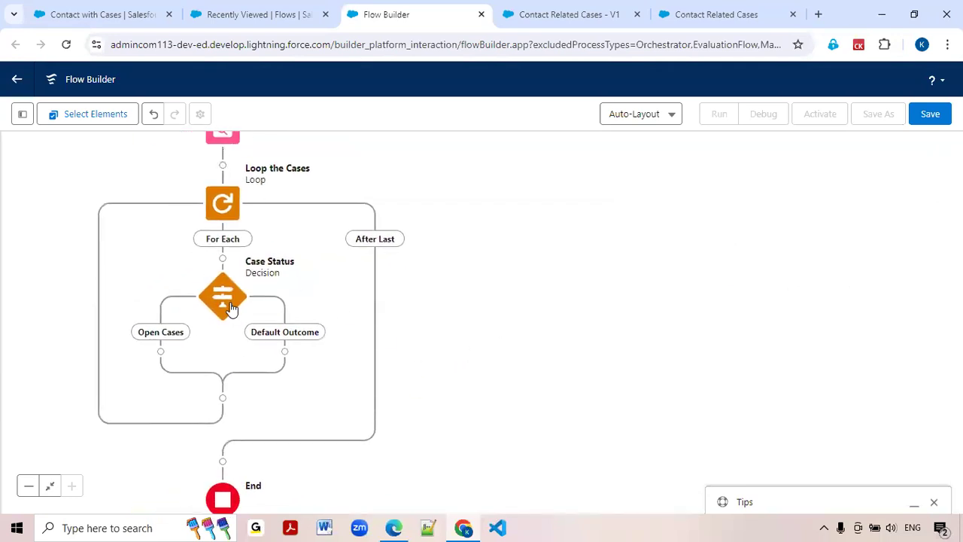
{"action": "left_click", "coordinate": [162, 352]}
{"action": "type", "text": "ass"}
{"action": "left_click", "coordinate": [106, 443]}
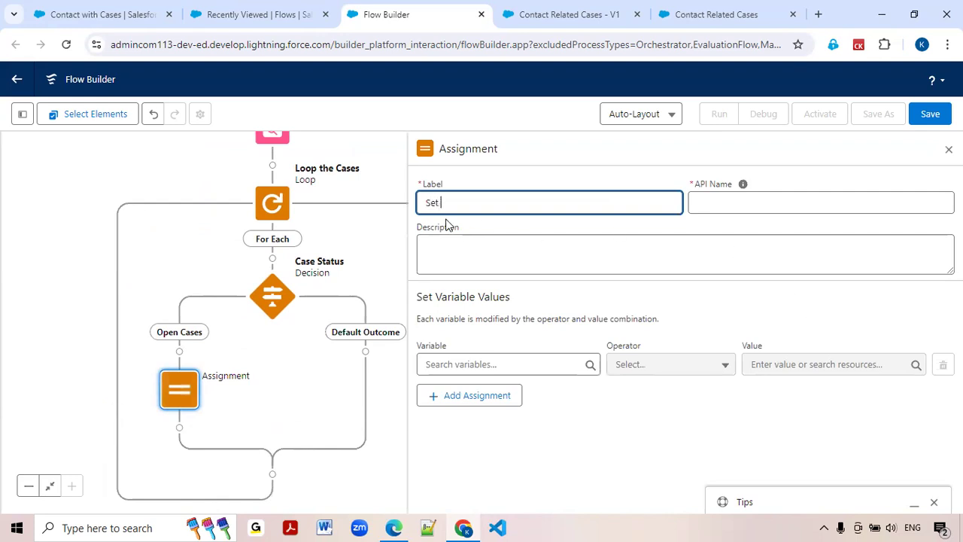
{"action": "type", "text": "ses"}
{"action": "key", "text": "Tab"}
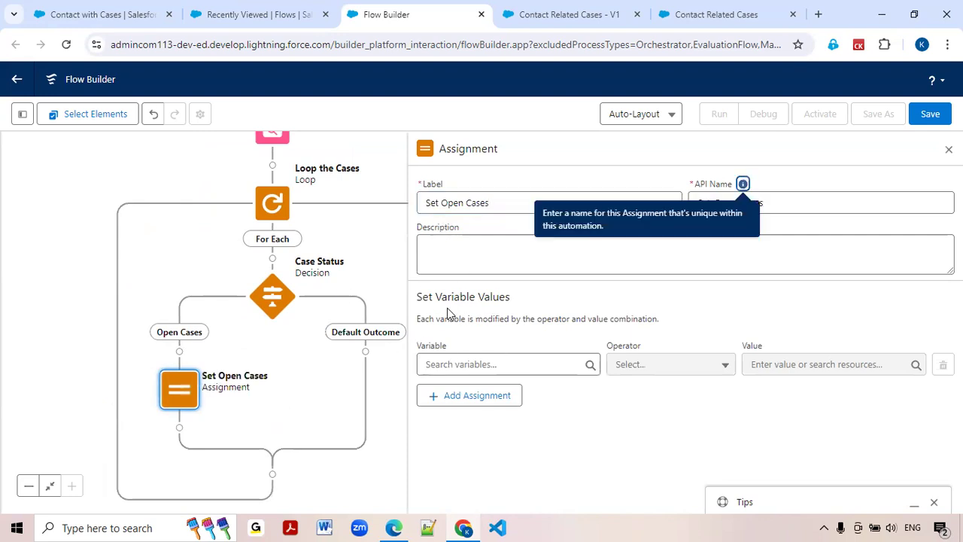
Start a new variable resource for the assignment, named var_OpenCasesList with the data type Record.
{"action": "left_click", "coordinate": [481, 364]}
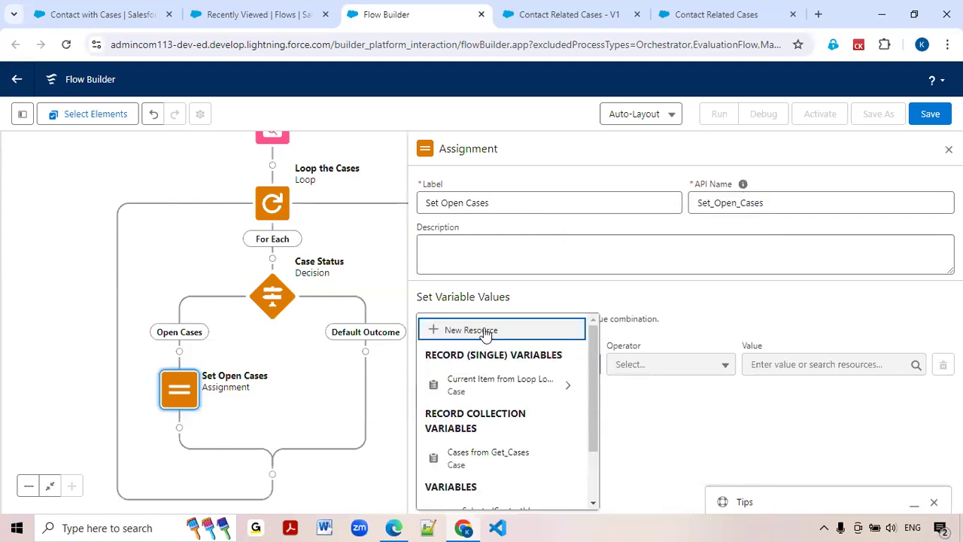
{"action": "left_click", "coordinate": [485, 332]}
{"action": "left_click", "coordinate": [293, 239]}
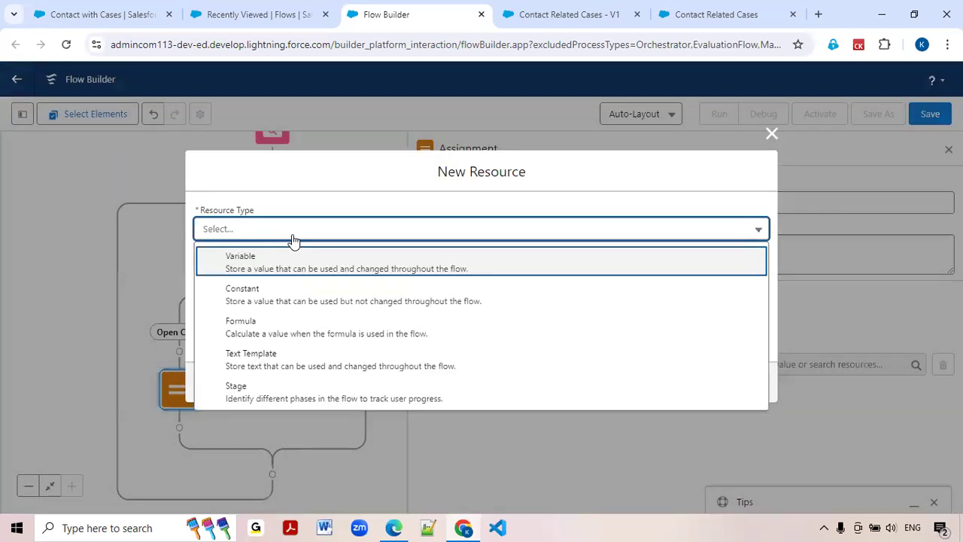
{"action": "left_click", "coordinate": [271, 271]}
{"action": "left_click", "coordinate": [268, 259]}
{"action": "type", "text": "var_OPe"}
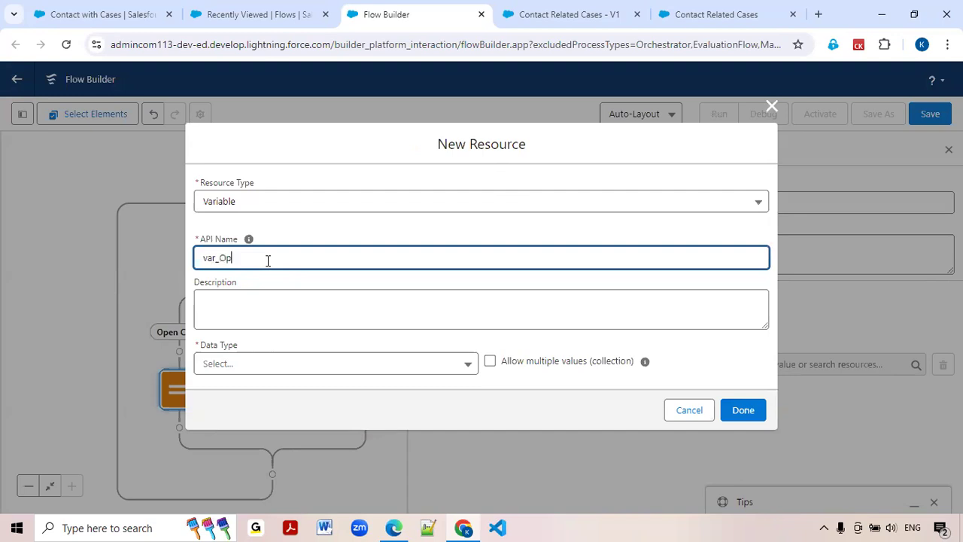
{"action": "type", "text": "nCasesList"}
{"action": "left_click", "coordinate": [208, 367]}
{"action": "left_click", "coordinate": [251, 205]}
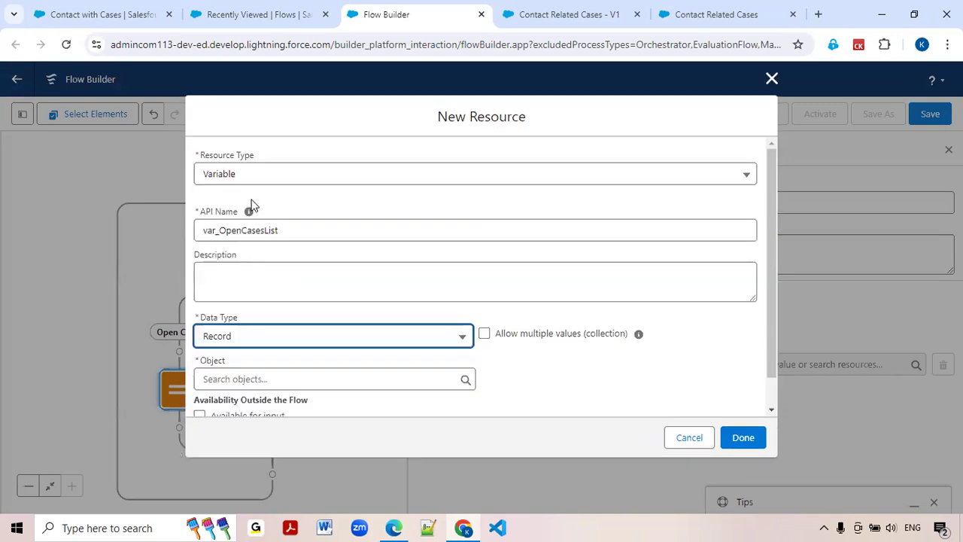
Set the variable's object to Case and allow multiple values so it is a collection.
{"action": "scroll", "coordinate": [224, 299], "scroll_direction": "down", "scroll_amount": 1}
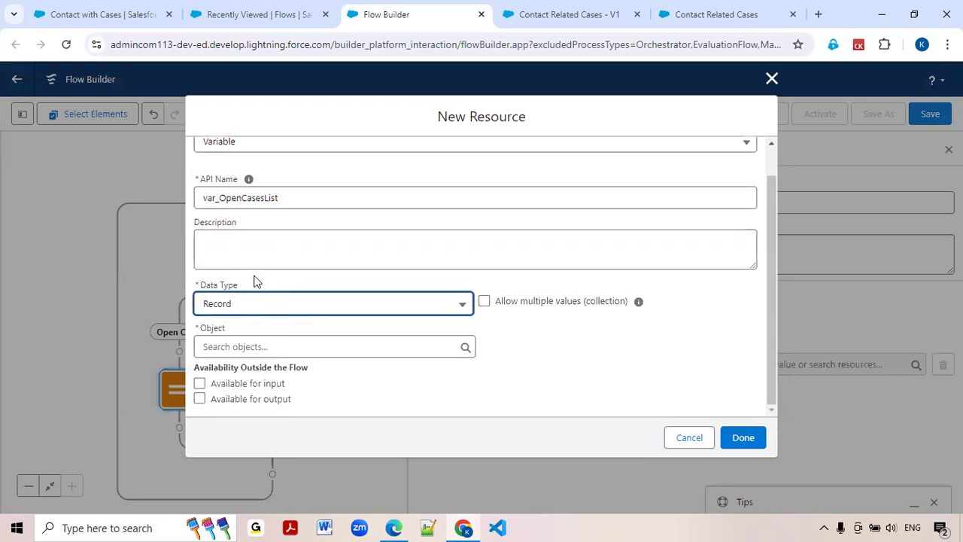
{"action": "left_click", "coordinate": [210, 346]}
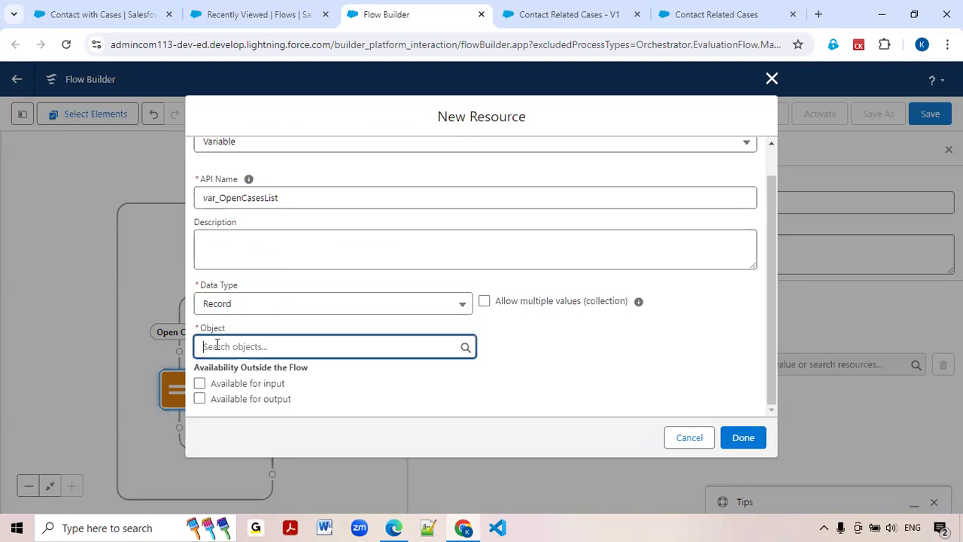
{"action": "type", "text": "Case"}
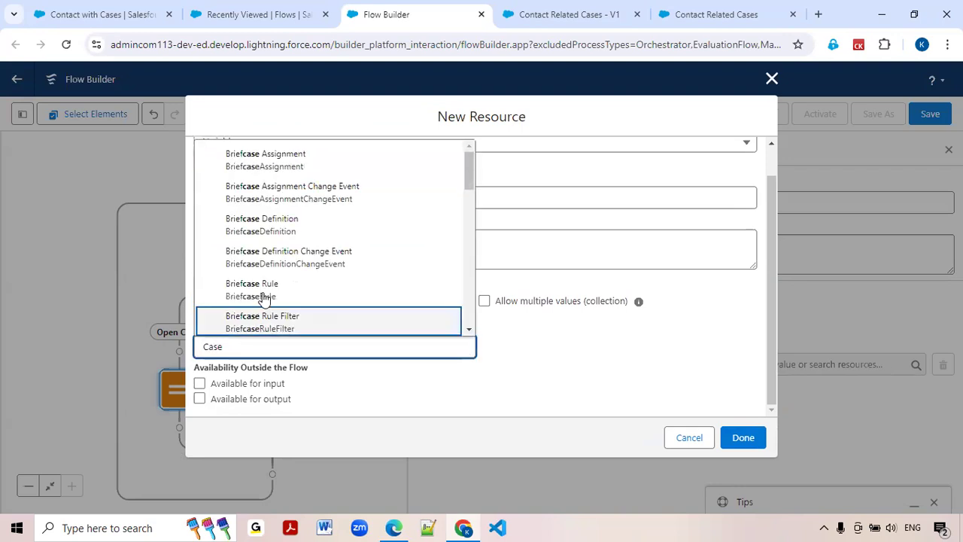
{"action": "scroll", "coordinate": [263, 297], "scroll_direction": "down", "scroll_amount": 2}
{"action": "left_click", "coordinate": [253, 216]}
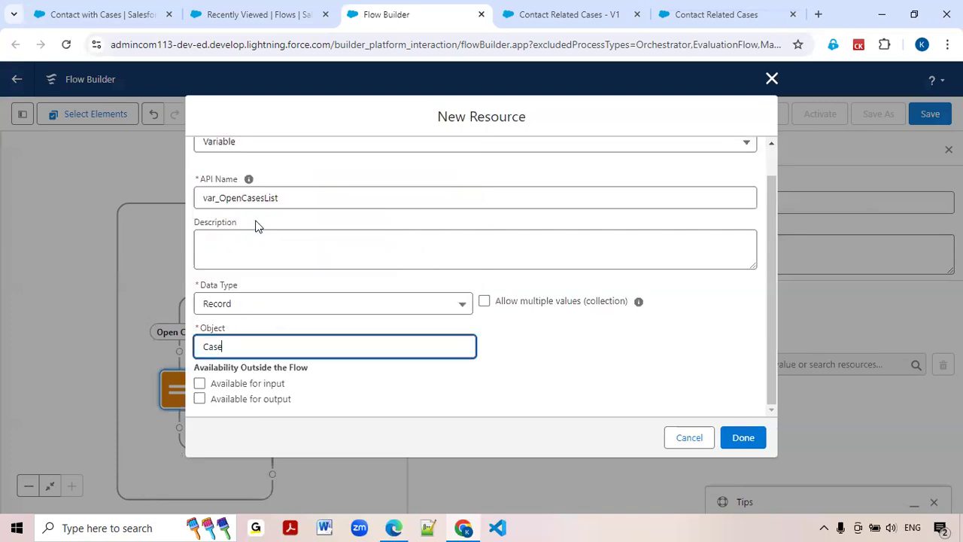
{"action": "left_click", "coordinate": [483, 302]}
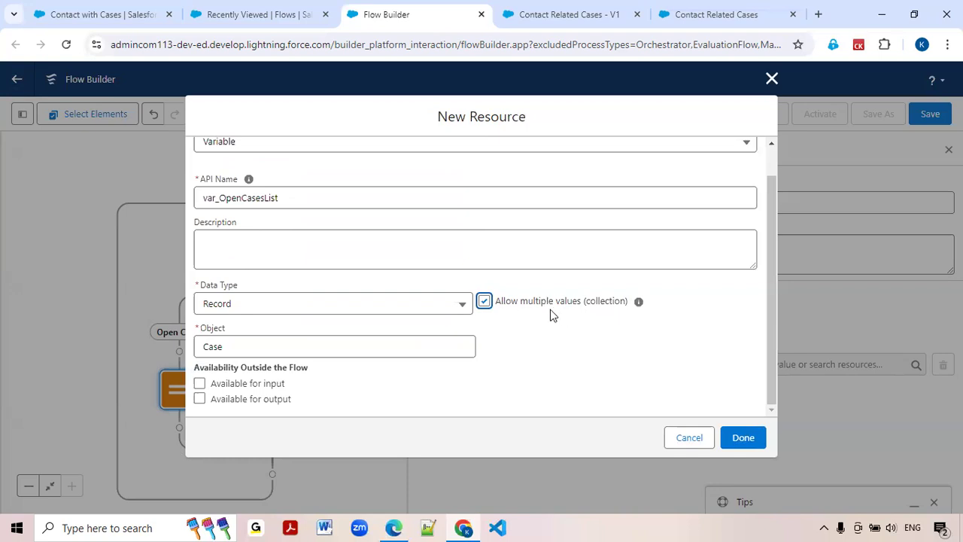
Make var_OpenCasesList available for output and finish creating the variable.
{"action": "double_click", "coordinate": [242, 198]}
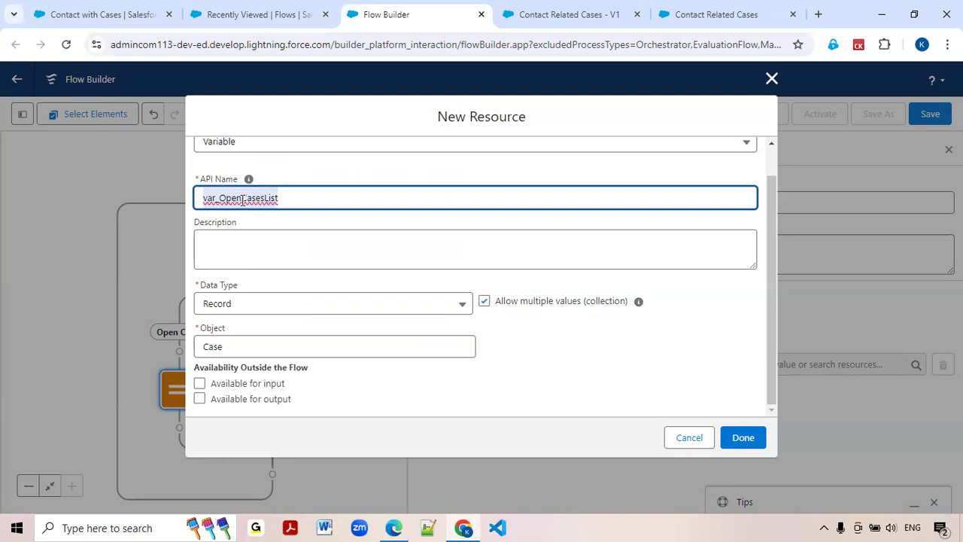
{"action": "left_click", "coordinate": [200, 398]}
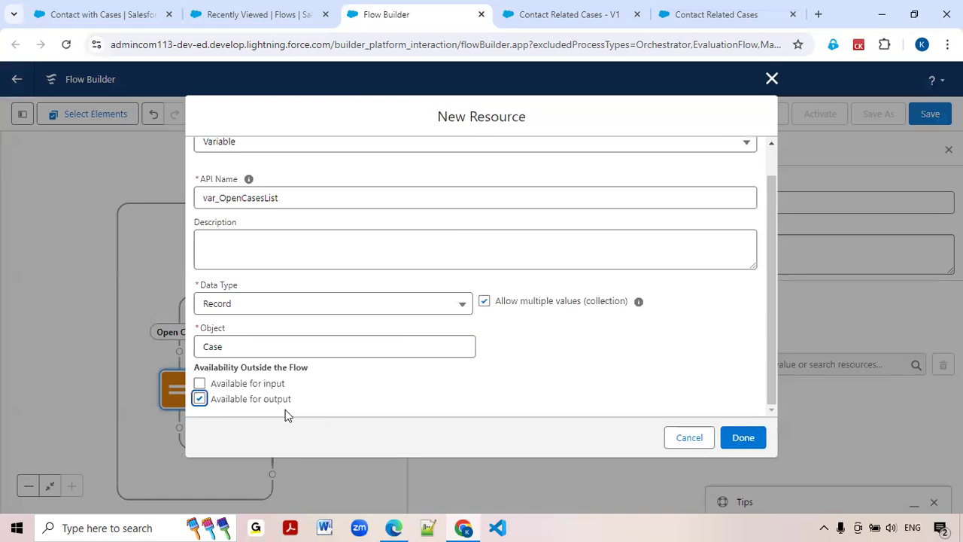
{"action": "left_click", "coordinate": [761, 444]}
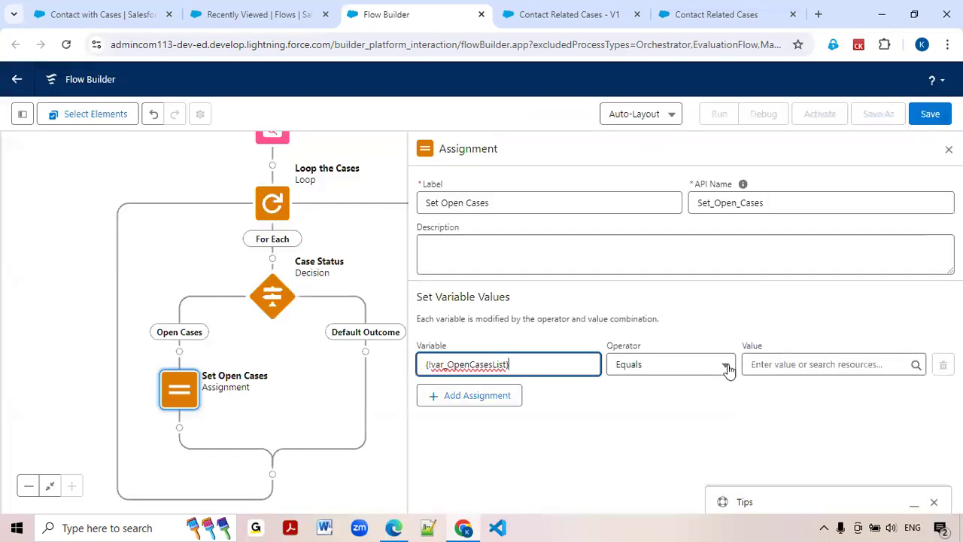
Set the assignment to add the current item from Loop the Cases to var_OpenCasesList.
{"action": "left_click", "coordinate": [728, 366]}
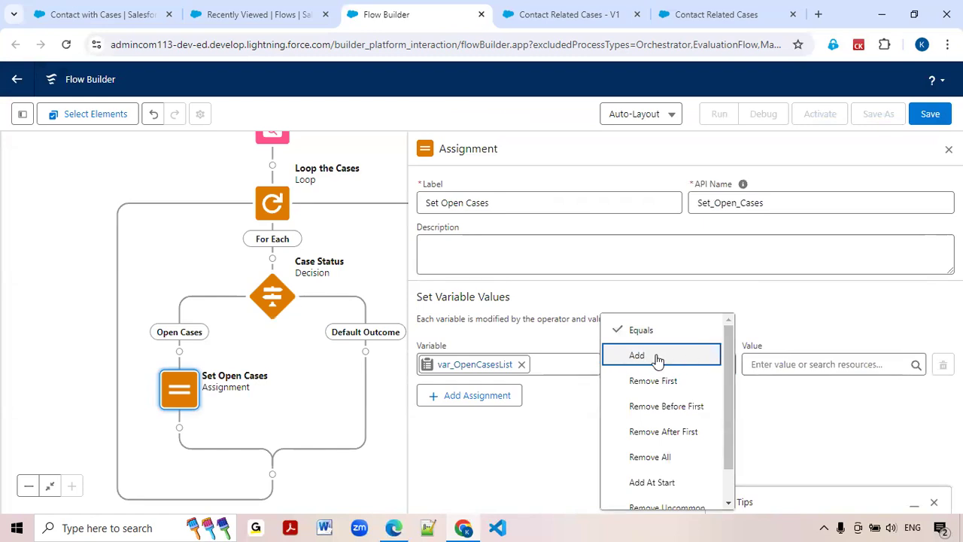
{"action": "left_click", "coordinate": [657, 361]}
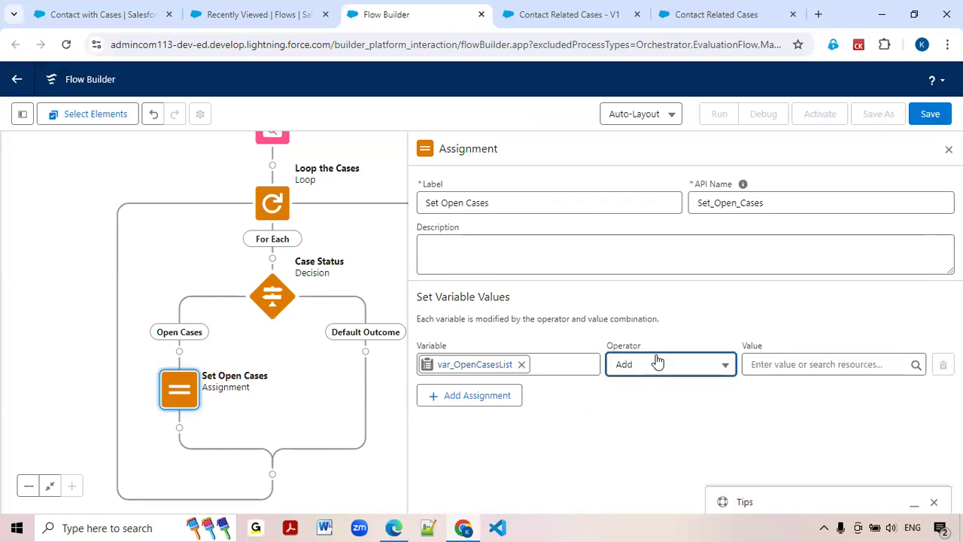
{"action": "left_click", "coordinate": [823, 366]}
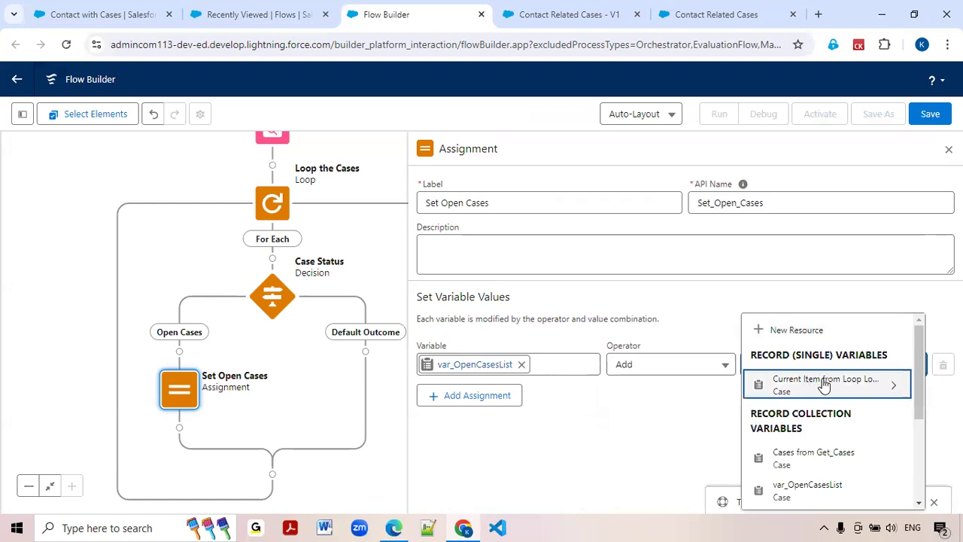
{"action": "left_click", "coordinate": [822, 384]}
{"action": "left_click", "coordinate": [642, 417]}
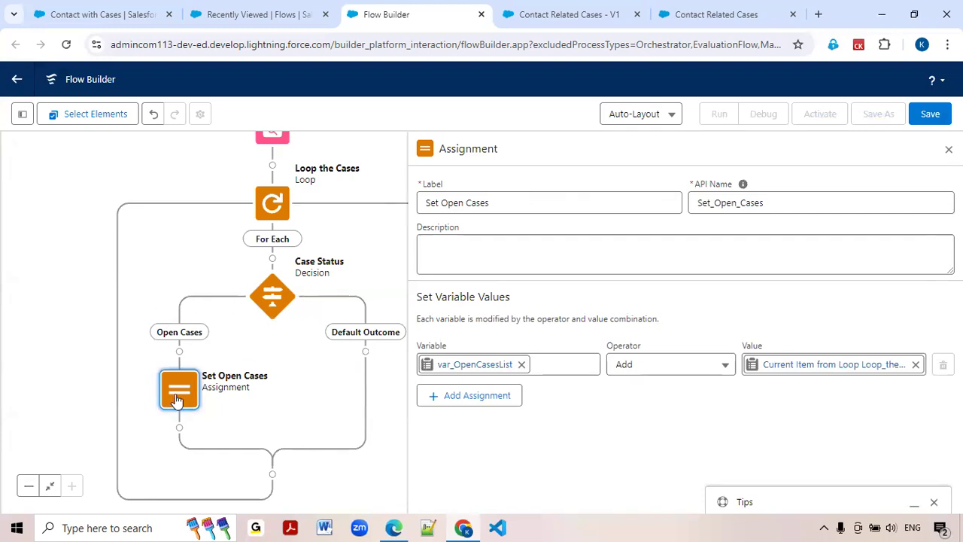
Add an Assignment element on the Default Outcome path, labelled Set Closed Cases with the API name Set_Closed_Cases.
{"action": "left_click", "coordinate": [366, 352]}
{"action": "type", "text": "Ass"}
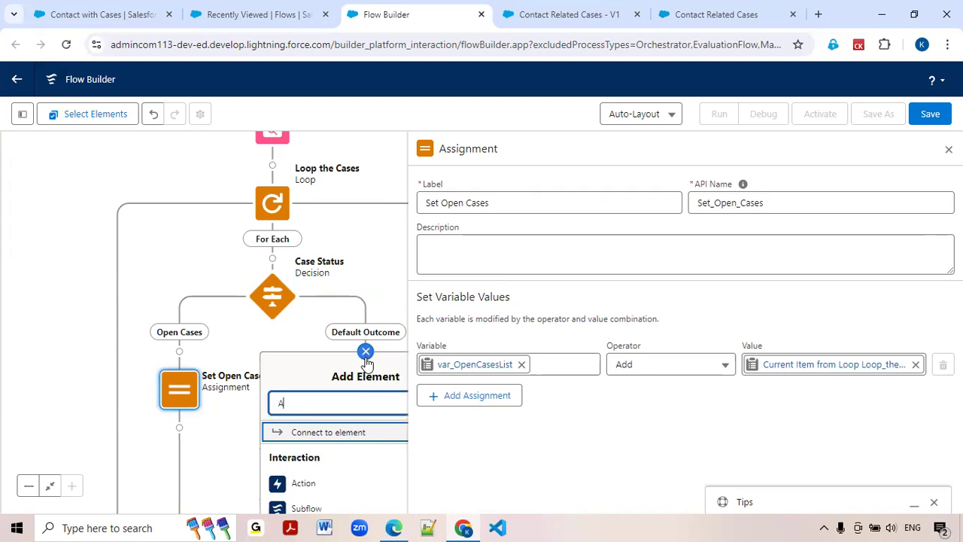
{"action": "key", "text": "Return"}
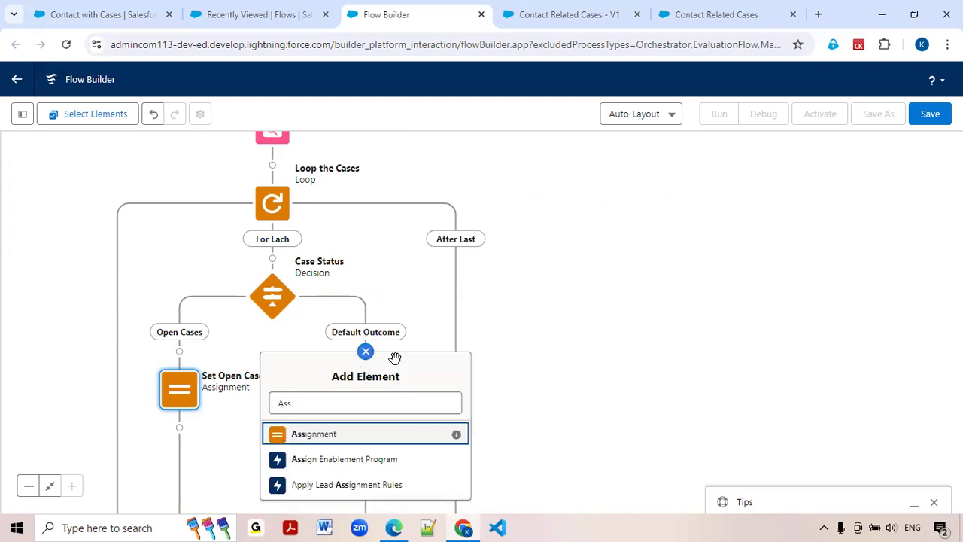
{"action": "left_click", "coordinate": [321, 444]}
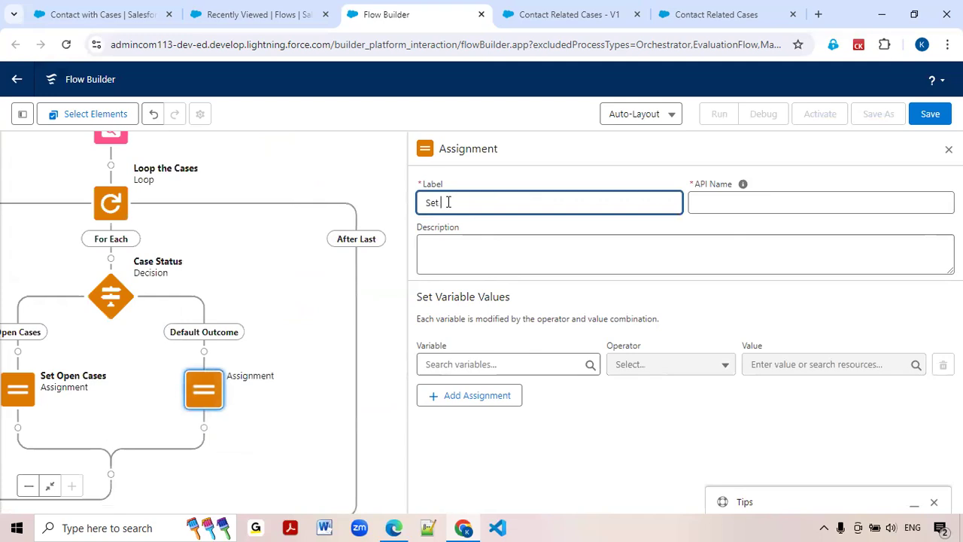
{"action": "type", "text": "Set Closed Cases"}
{"action": "double_click", "coordinate": [450, 202]}
{"action": "type", "text": "Closed"}
Create a new variable resource named var_ClosedCasesList with the Record data type for the Set Closed Cases assignment.
{"action": "left_click", "coordinate": [486, 369]}
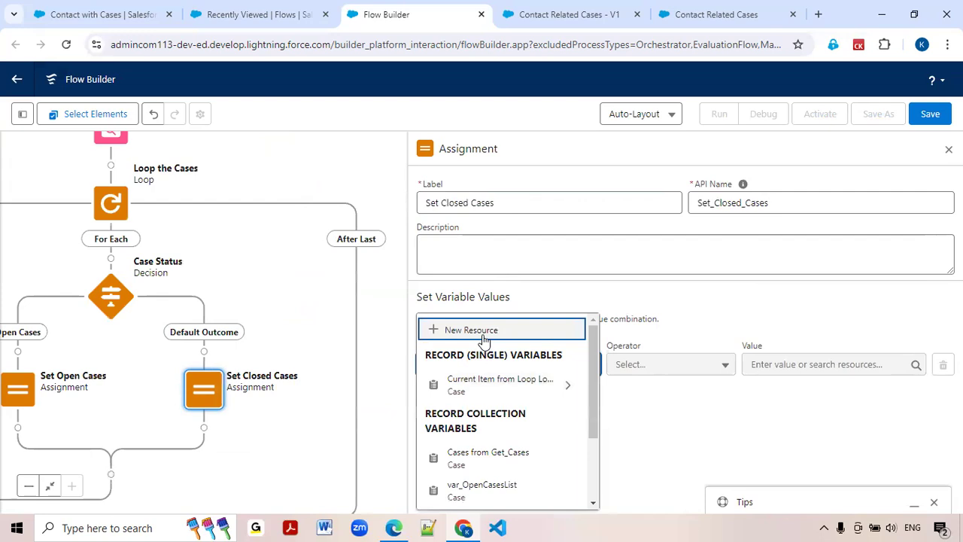
{"action": "left_click", "coordinate": [482, 334]}
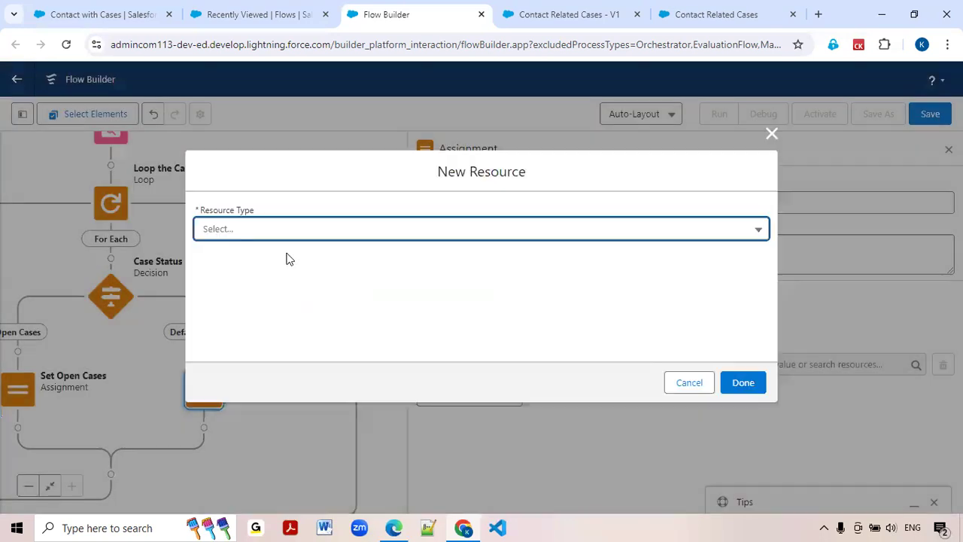
{"action": "left_click", "coordinate": [276, 230]}
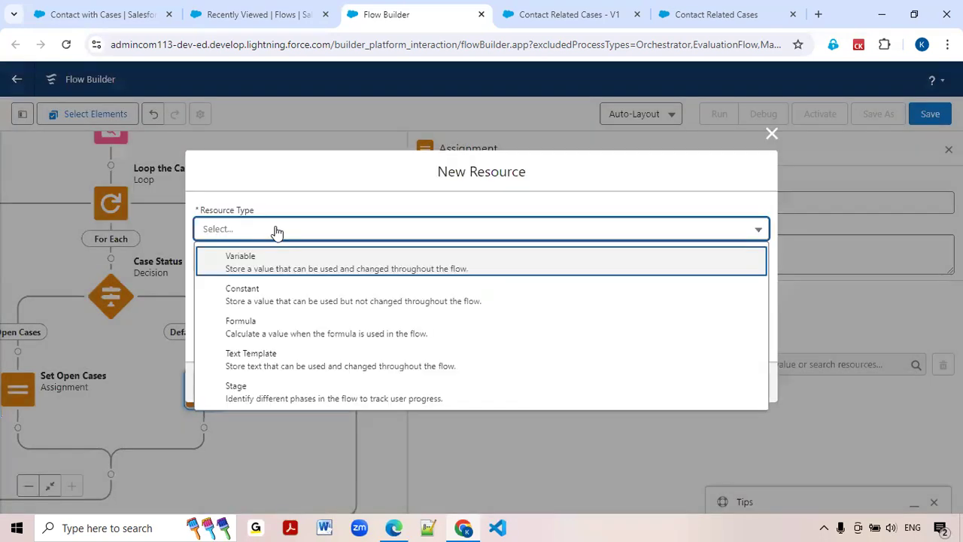
{"action": "left_click", "coordinate": [232, 265]}
{"action": "left_click", "coordinate": [231, 261]}
{"action": "type", "text": "var_"}
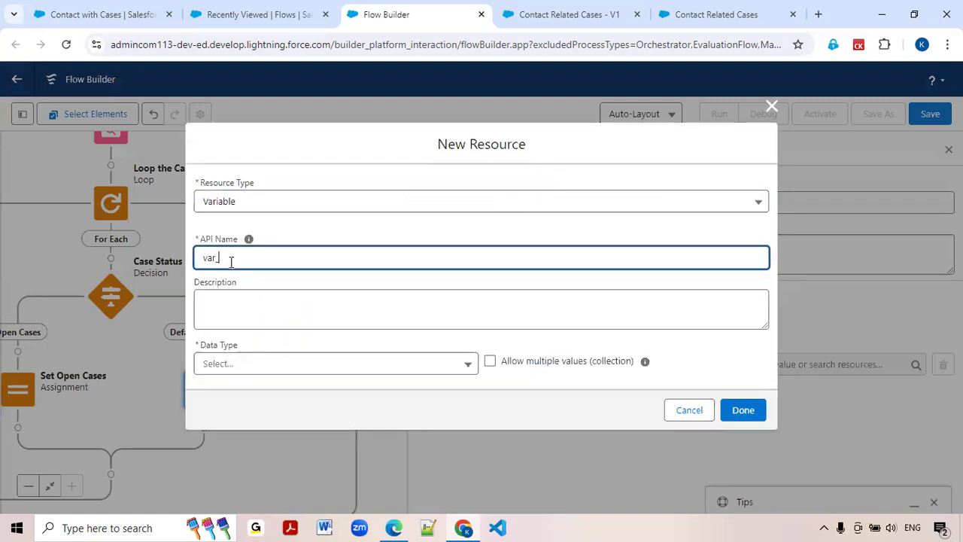
{"action": "type", "text": "ClosedCasesList"}
{"action": "left_click", "coordinate": [216, 365]}
{"action": "left_click", "coordinate": [232, 200]}
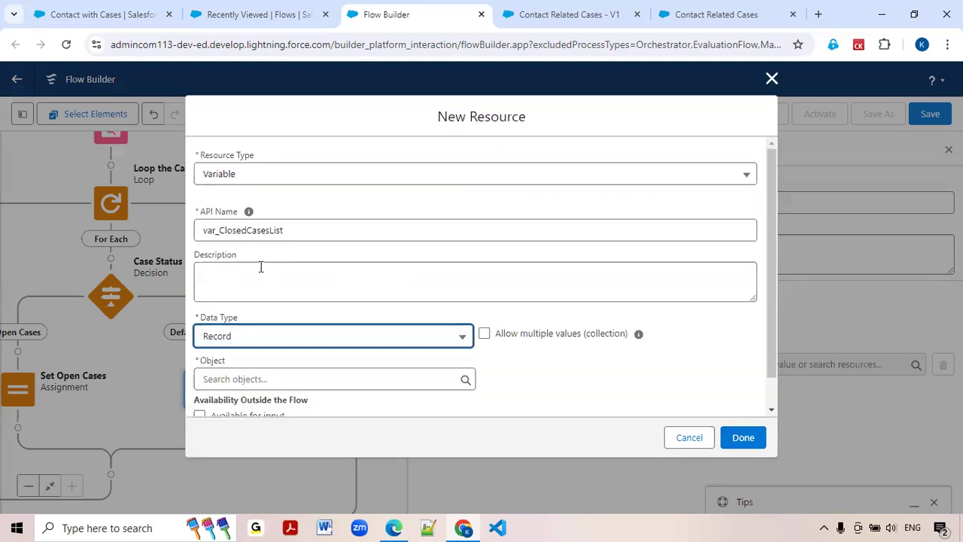
Make var_ClosedCasesList a multiple-value collection of Case records available for output, and finish creating the variable.
{"action": "left_click", "coordinate": [484, 334]}
{"action": "left_click", "coordinate": [245, 382]}
{"action": "type", "text": "case"}
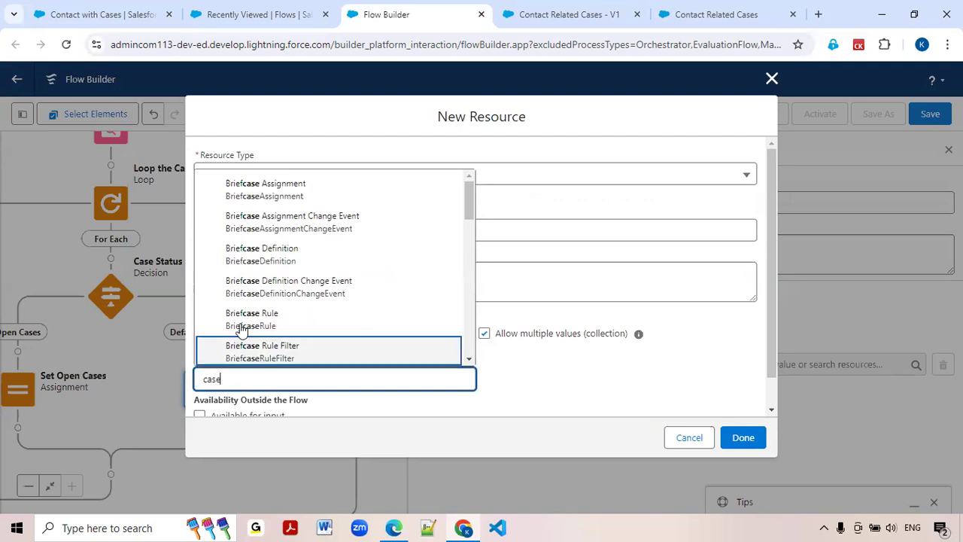
{"action": "scroll", "coordinate": [240, 329], "scroll_direction": "down", "scroll_amount": 1}
{"action": "left_click", "coordinate": [240, 323]}
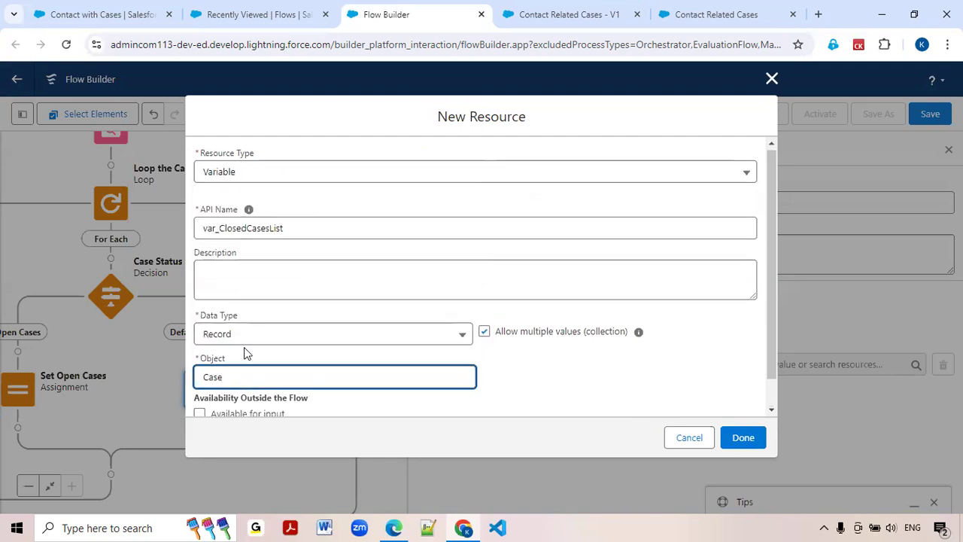
{"action": "scroll", "coordinate": [247, 351], "scroll_direction": "down", "scroll_amount": 1}
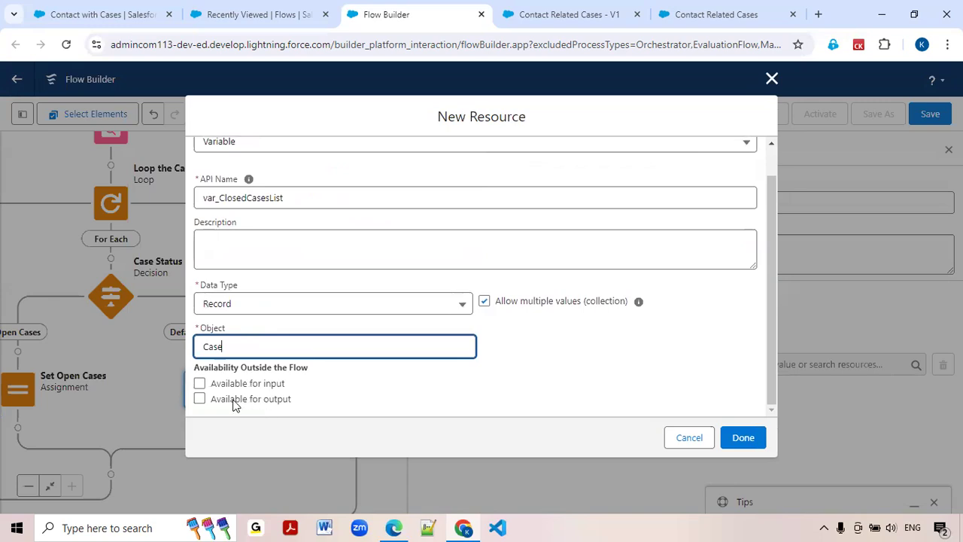
{"action": "left_click", "coordinate": [234, 403]}
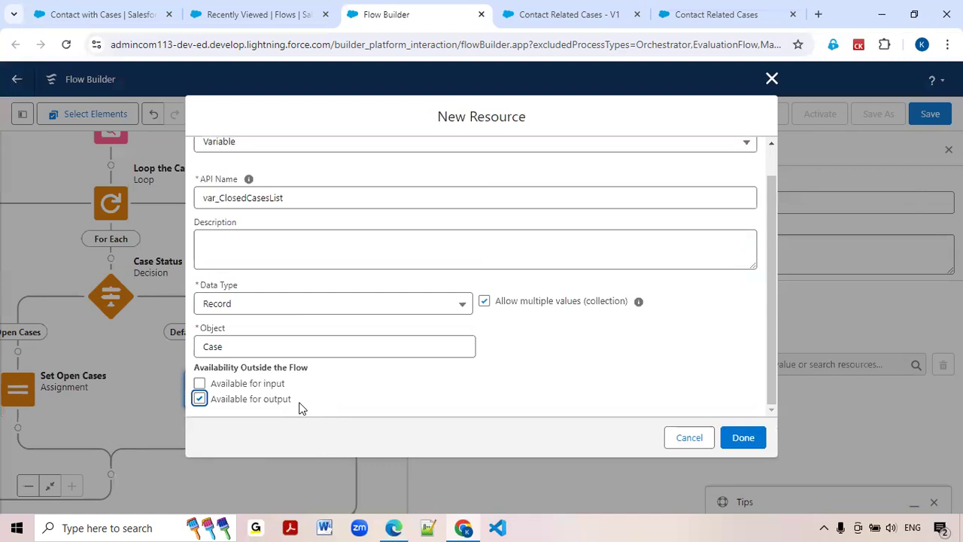
{"action": "left_click", "coordinate": [743, 444]}
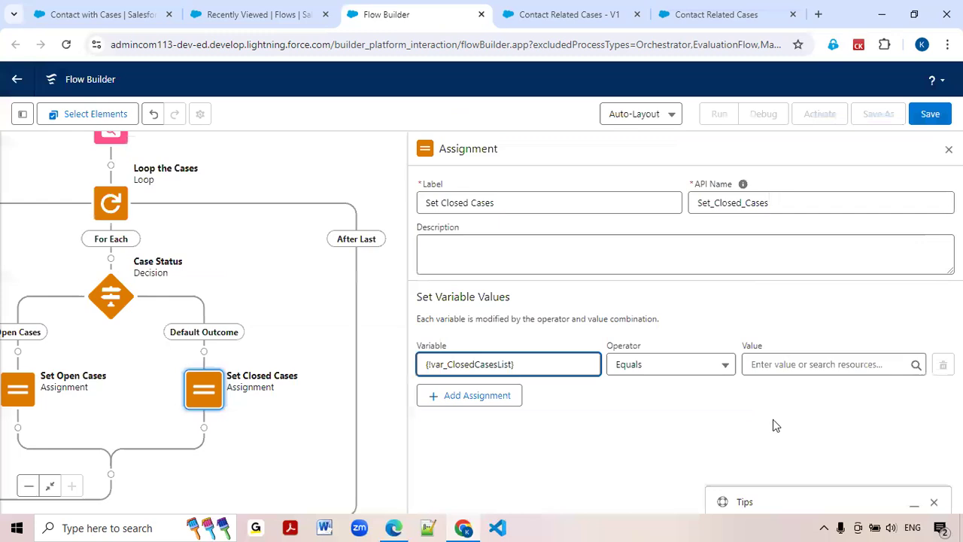
Set the assignment to add the current item from Loop the Cases to var_ClosedCasesList.
{"action": "left_click", "coordinate": [727, 366]}
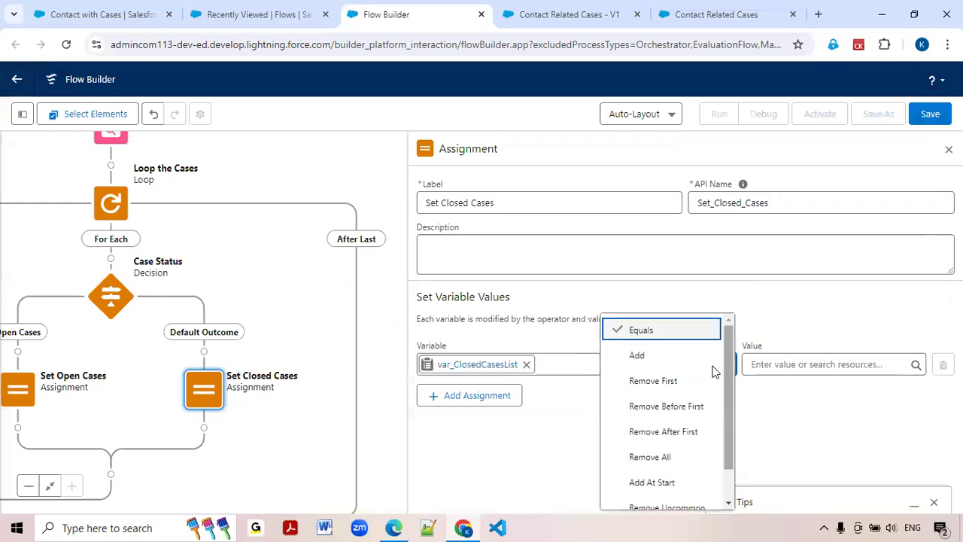
{"action": "left_click", "coordinate": [651, 358]}
{"action": "left_click", "coordinate": [795, 365]}
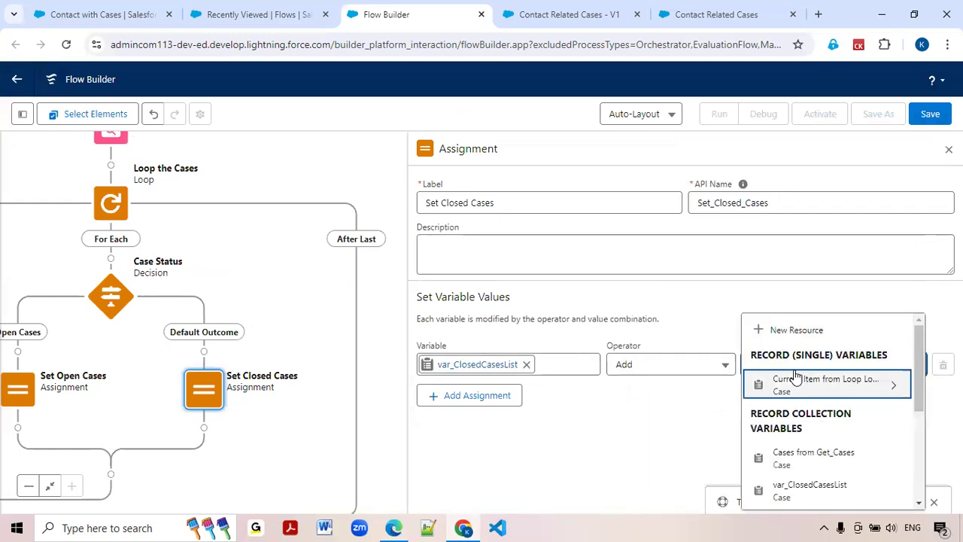
{"action": "left_click", "coordinate": [794, 379]}
{"action": "scroll", "coordinate": [802, 444], "scroll_direction": "down", "scroll_amount": 3}
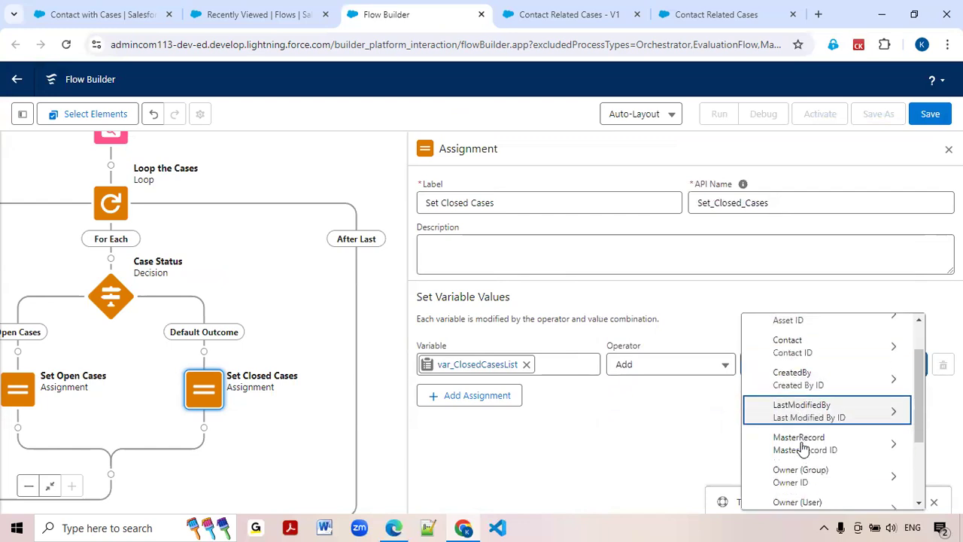
{"action": "scroll", "coordinate": [804, 447], "scroll_direction": "down", "scroll_amount": 1}
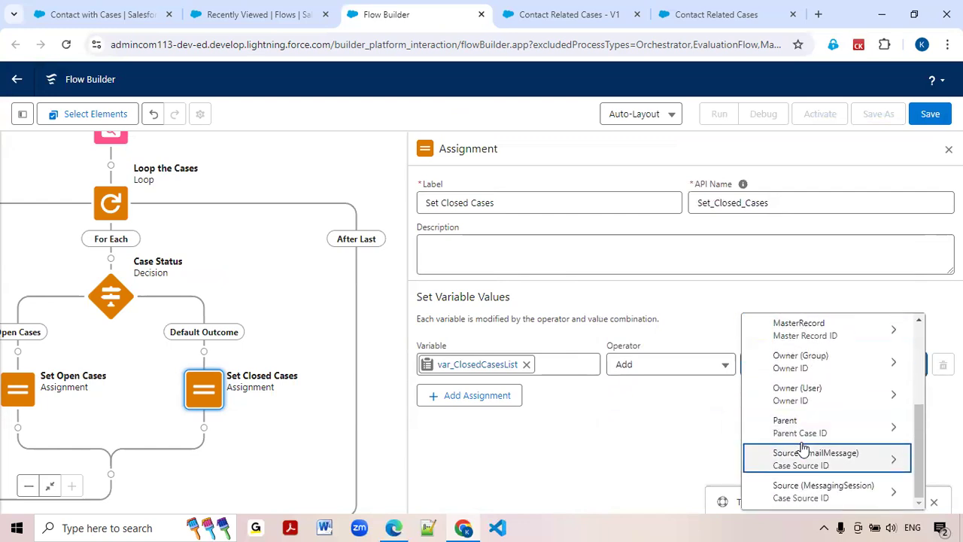
{"action": "left_click", "coordinate": [710, 421]}
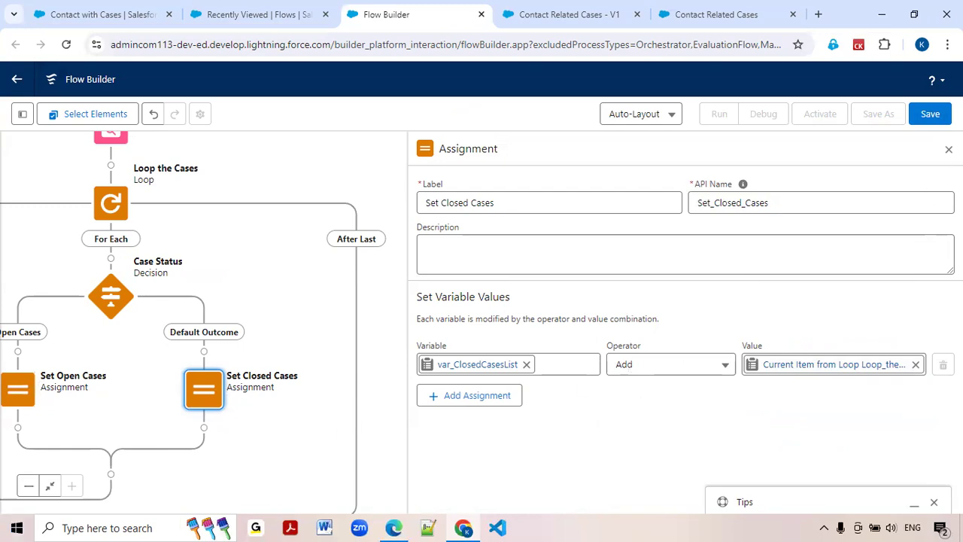
Save the flow with the label Contact with Case Records and the API name Contact_with_Case_Records.
{"action": "left_click", "coordinate": [930, 115]}
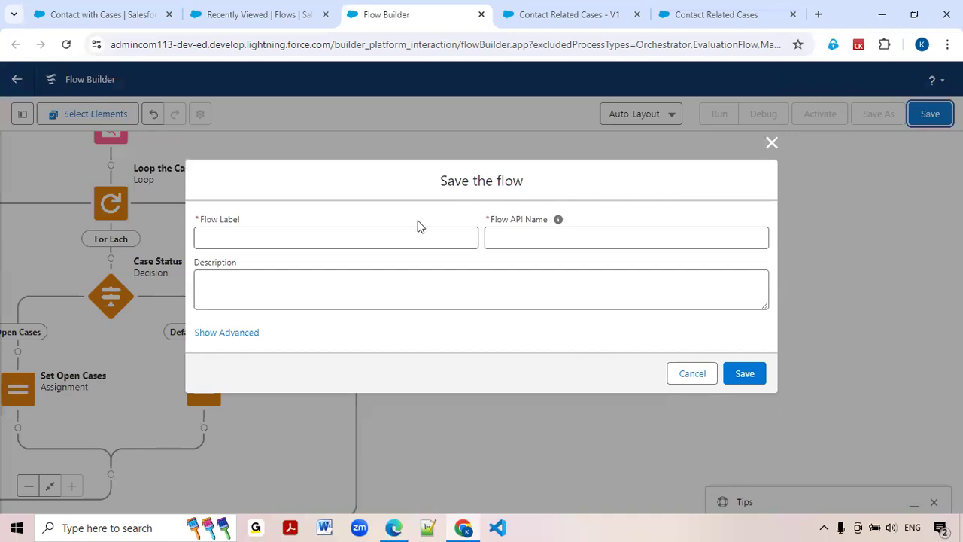
{"action": "left_click", "coordinate": [402, 233]}
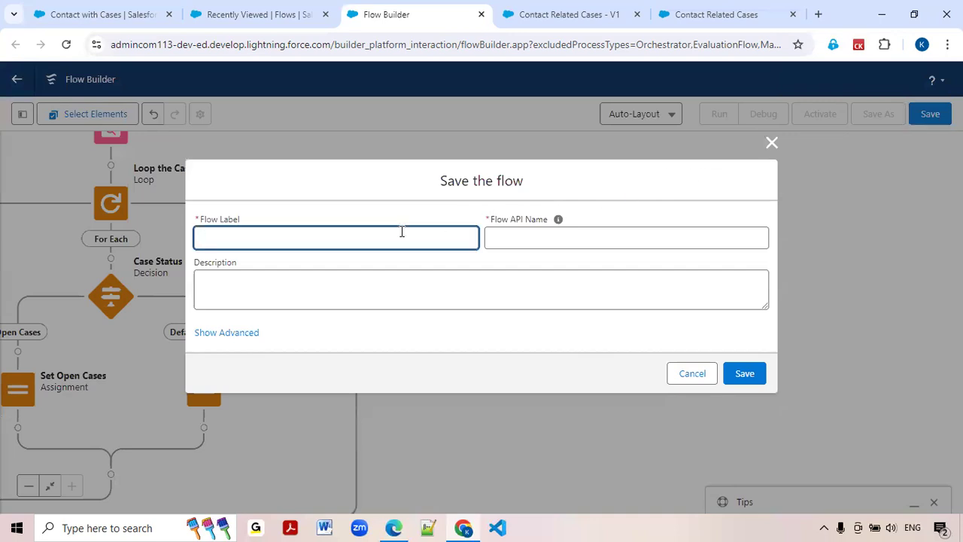
{"action": "type", "text": "Contact with Case Reco"}
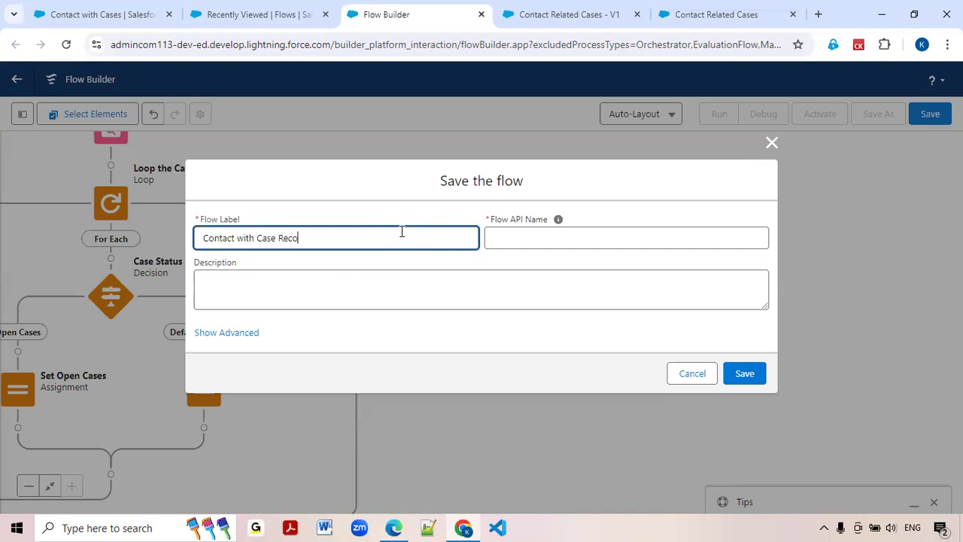
{"action": "type", "text": "rds"}
{"action": "key", "text": "Tab"}
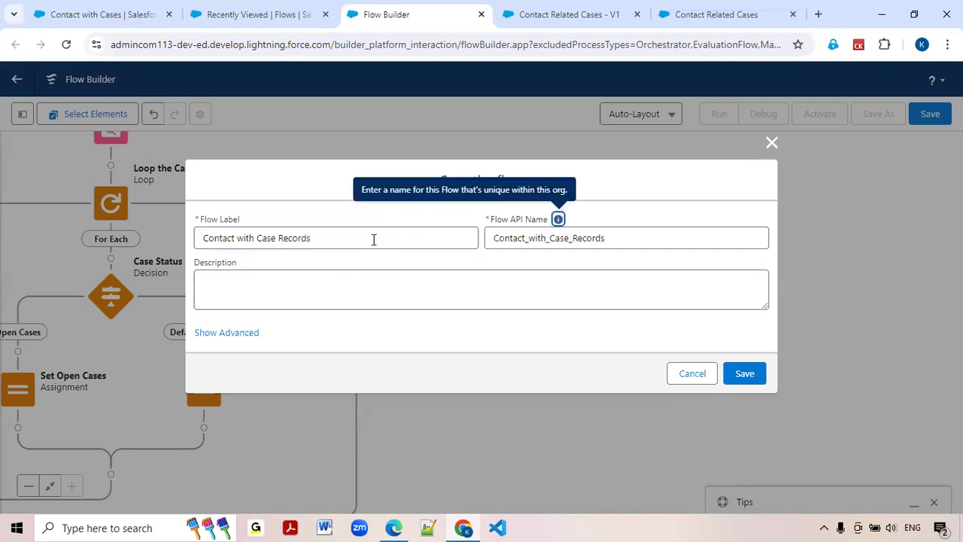
{"action": "left_click", "coordinate": [742, 375]}
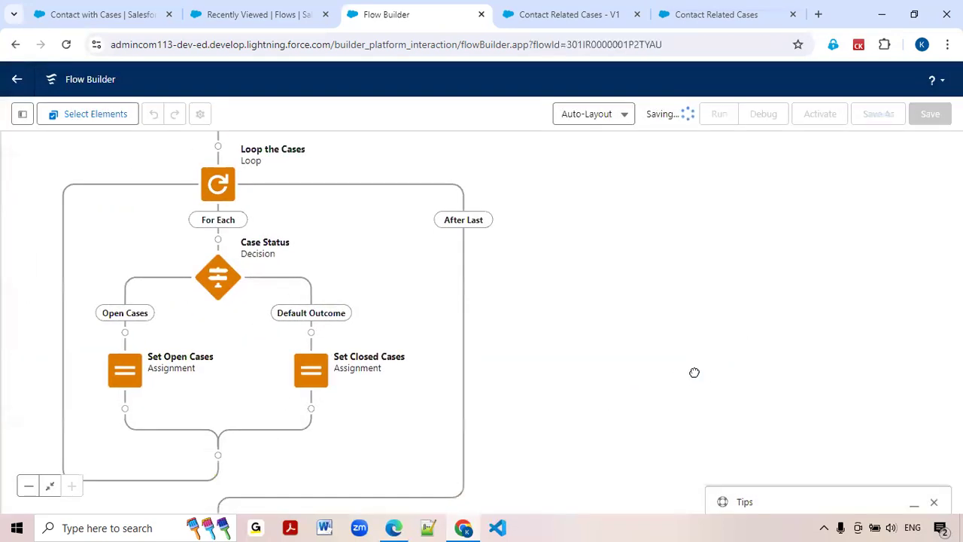
Activate the Contact with Case Records flow.
{"action": "scroll", "coordinate": [743, 368], "scroll_direction": "up", "scroll_amount": 2}
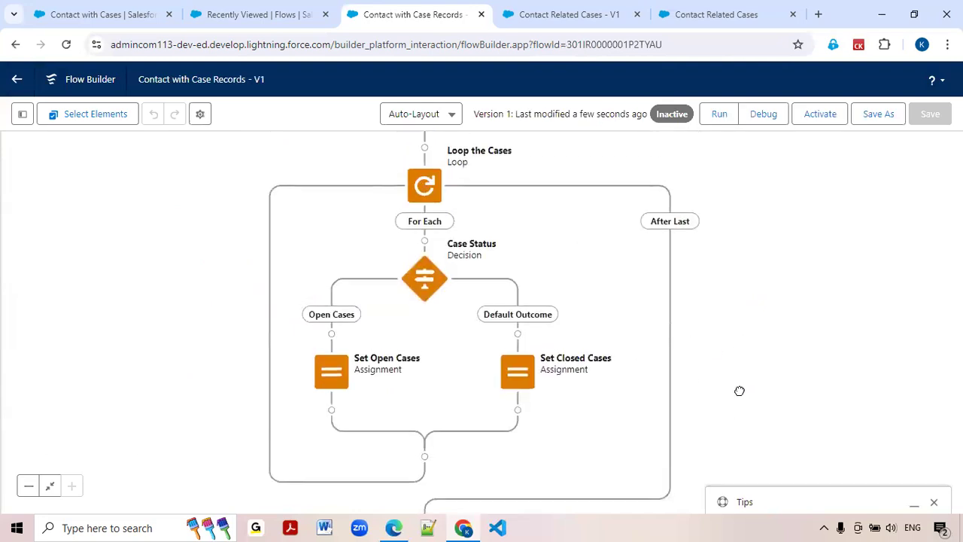
{"action": "scroll", "coordinate": [768, 317], "scroll_direction": "up", "scroll_amount": 1}
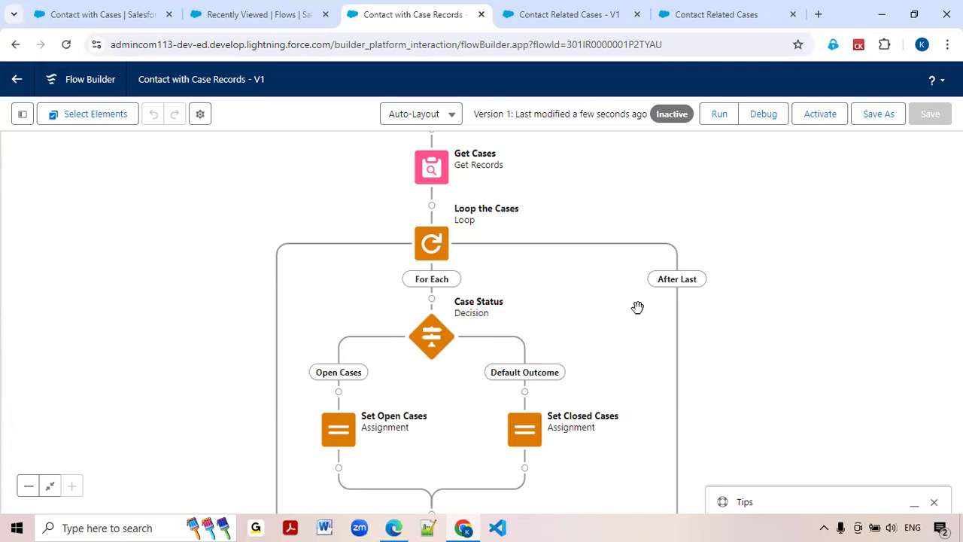
{"action": "left_click", "coordinate": [820, 124]}
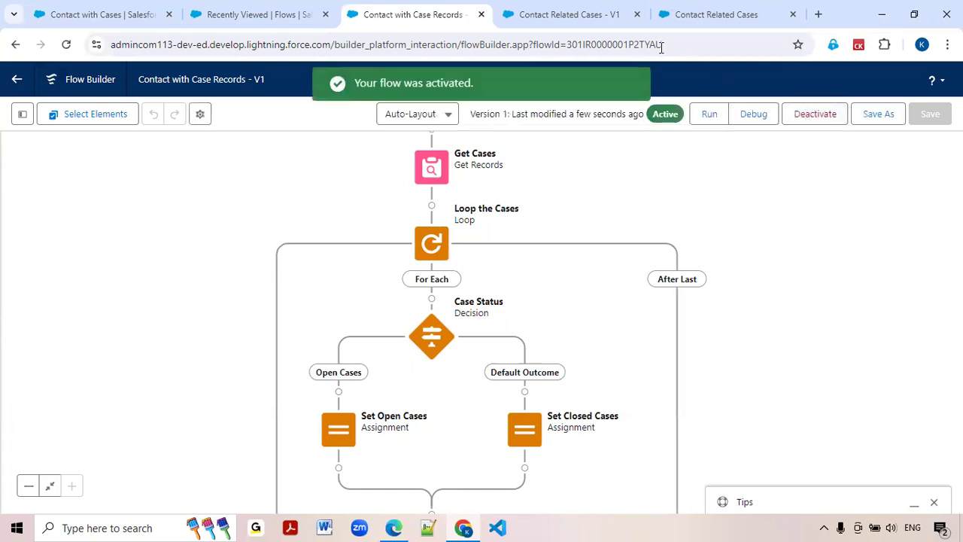
Reload the Contact Related Cases flow and add an Action Button below the Contact Name lookup on its Contact with Cases screen.
{"action": "left_click", "coordinate": [515, 22]}
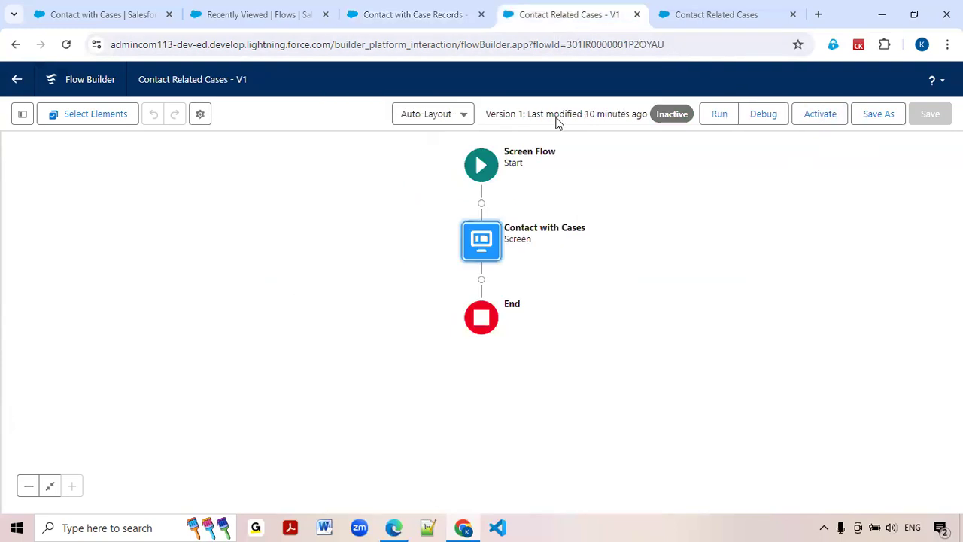
{"action": "left_click", "coordinate": [70, 47]}
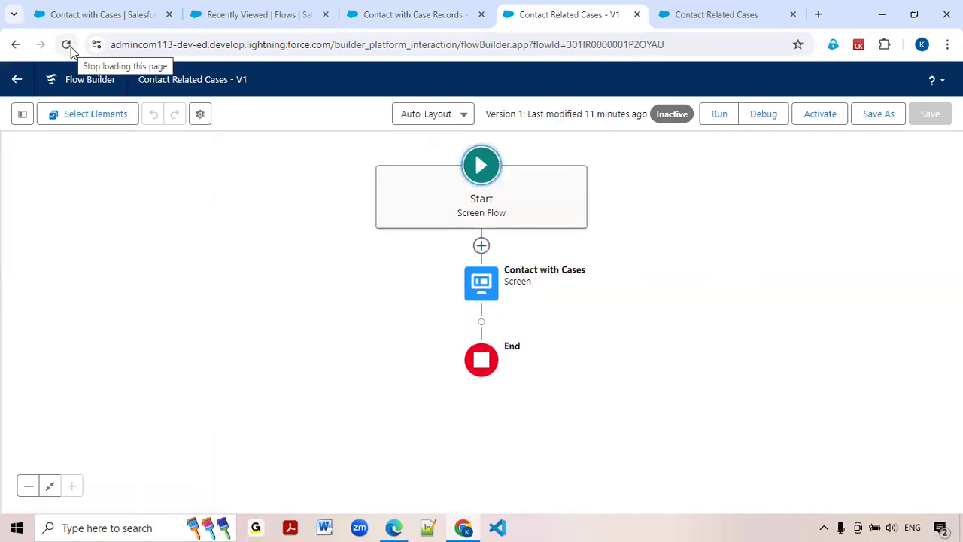
{"action": "double_click", "coordinate": [482, 299]}
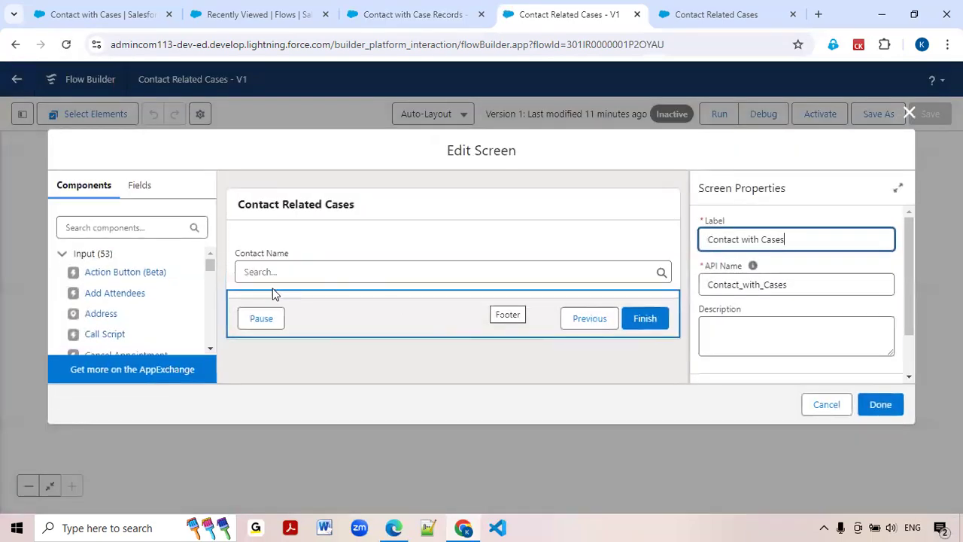
{"action": "left_click_drag", "start_coordinate": [124, 276], "coordinate": [254, 292]}
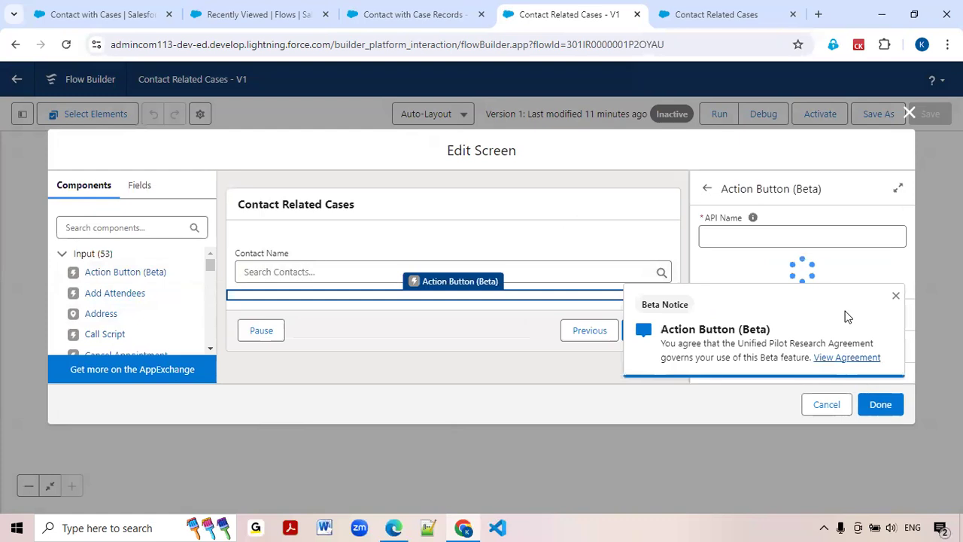
{"action": "left_click", "coordinate": [896, 295]}
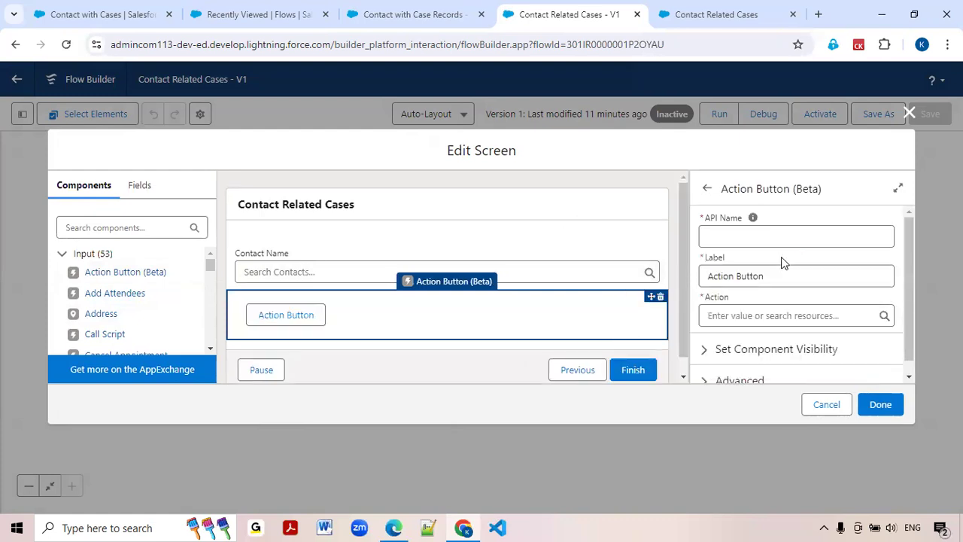
Give the action button the API name getCases and the label Get Cases.
{"action": "left_click", "coordinate": [750, 239]}
{"action": "type", "text": "getCases"}
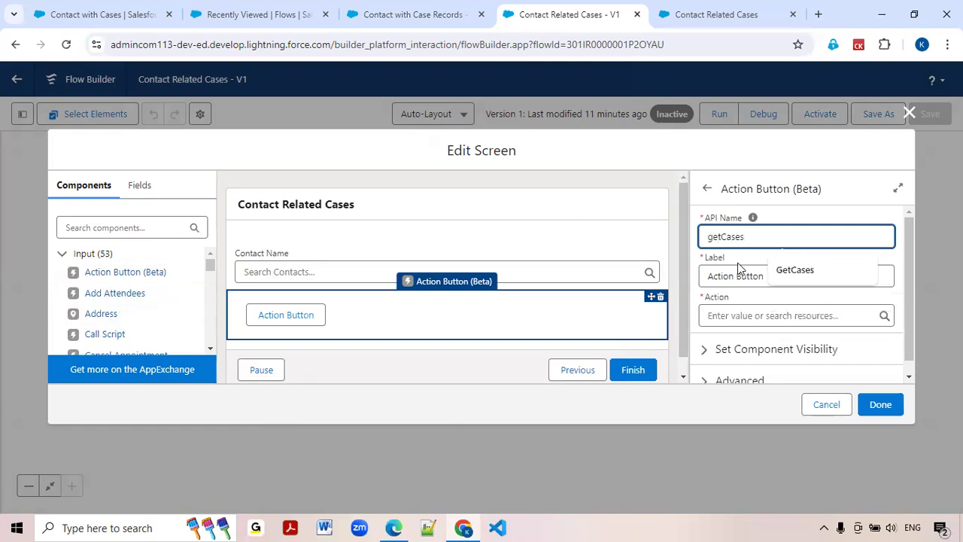
{"action": "left_click", "coordinate": [741, 299]}
{"action": "left_click", "coordinate": [734, 277]}
{"action": "key", "text": "ctrl+a"}
{"action": "type", "text": "Ge"}
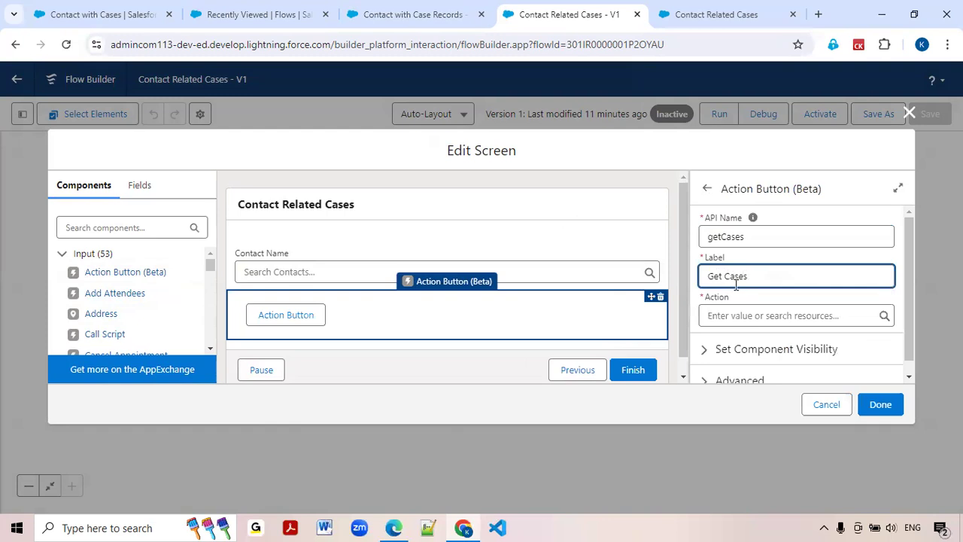
Set the button's action to the Contact with Case Records flow, with the API name Contact_with_Case_Records.
{"action": "left_click", "coordinate": [732, 313]}
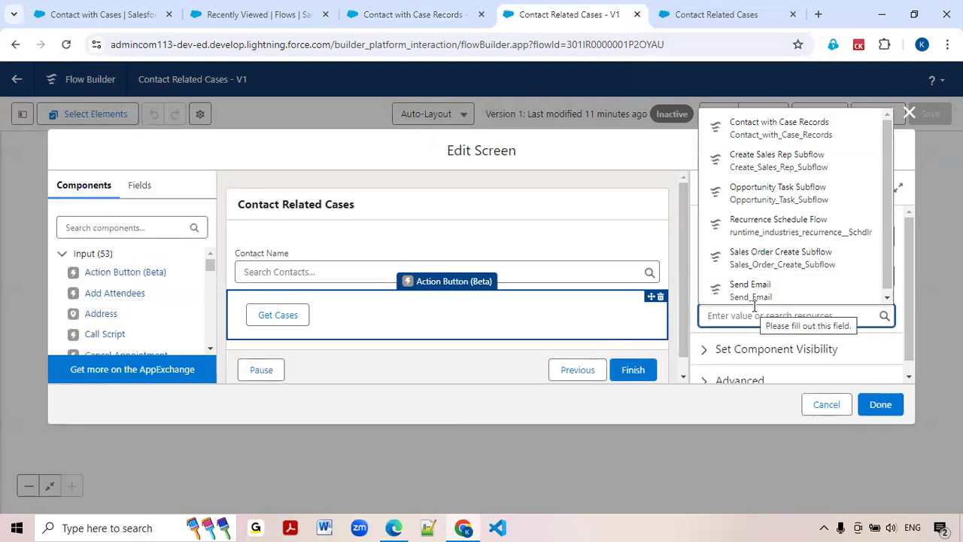
{"action": "left_click", "coordinate": [757, 135]}
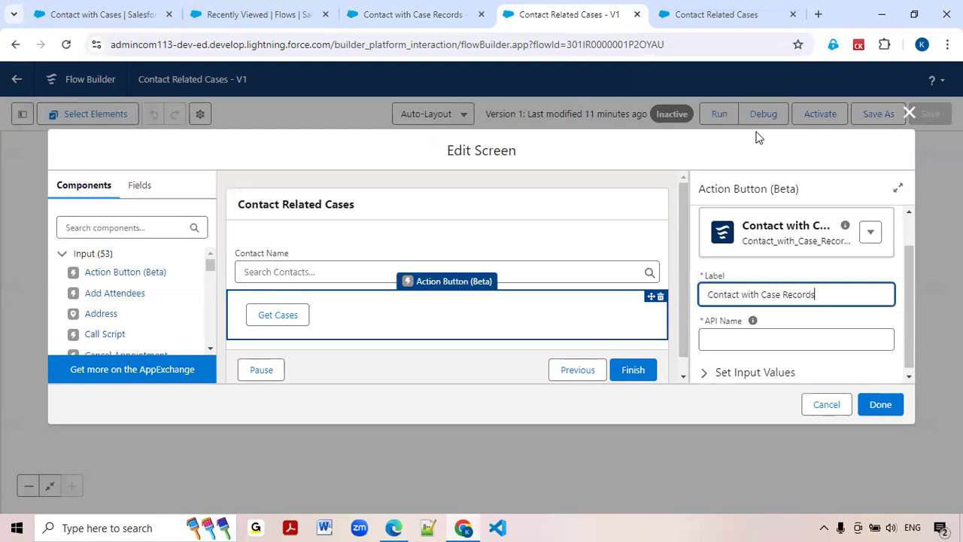
{"action": "left_click", "coordinate": [754, 328]}
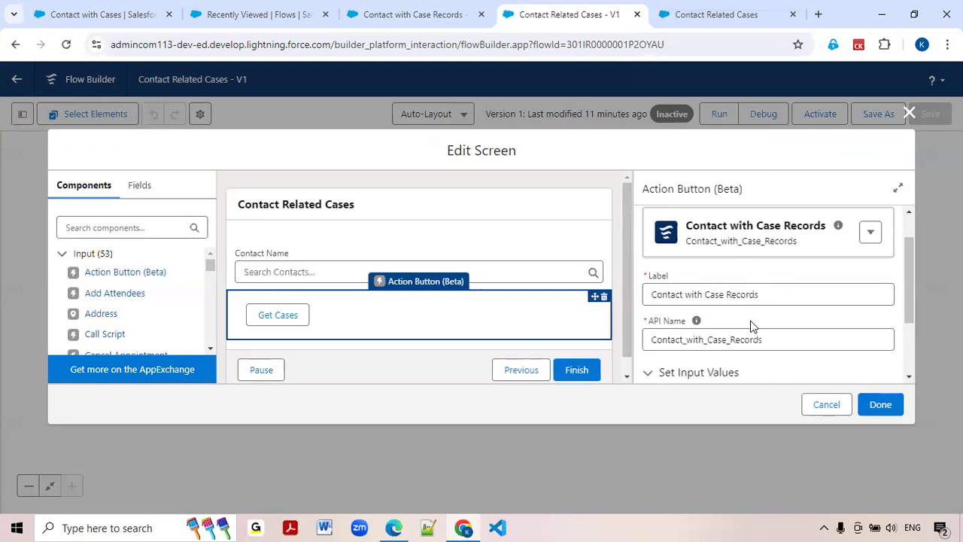
Include the action's var_SelectedContactId input and set it to the record ID of the casecontactId lookup component.
{"action": "scroll", "coordinate": [740, 325], "scroll_direction": "down", "scroll_amount": 2}
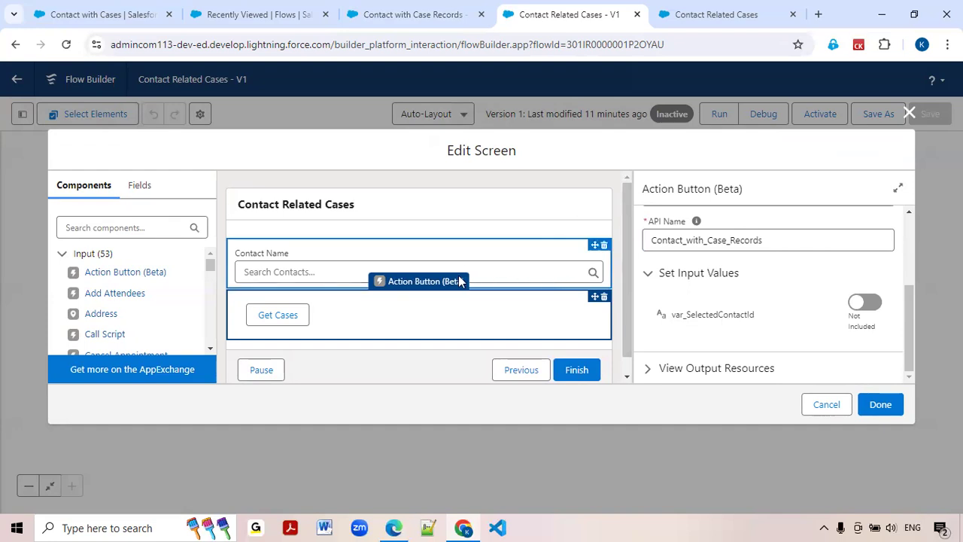
{"action": "left_click", "coordinate": [865, 304]}
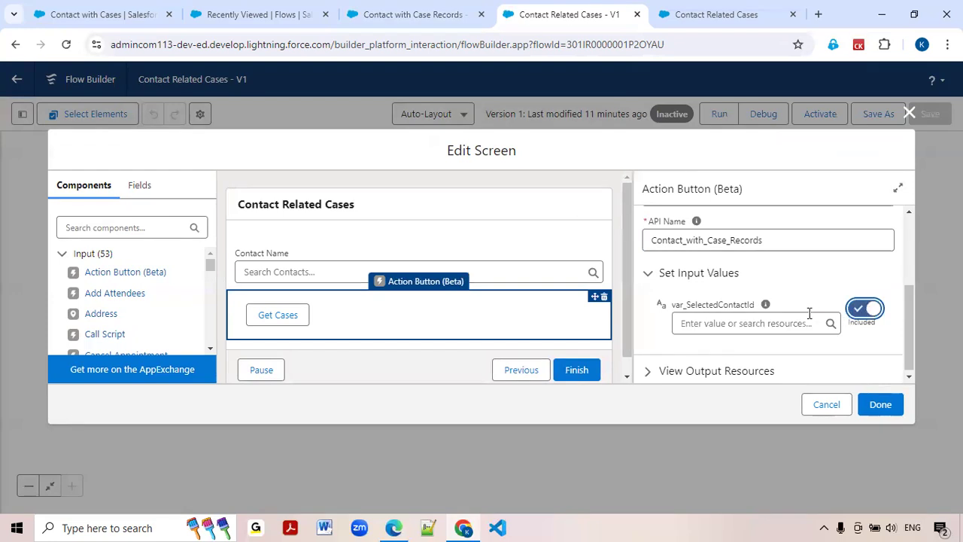
{"action": "left_click", "coordinate": [765, 323]}
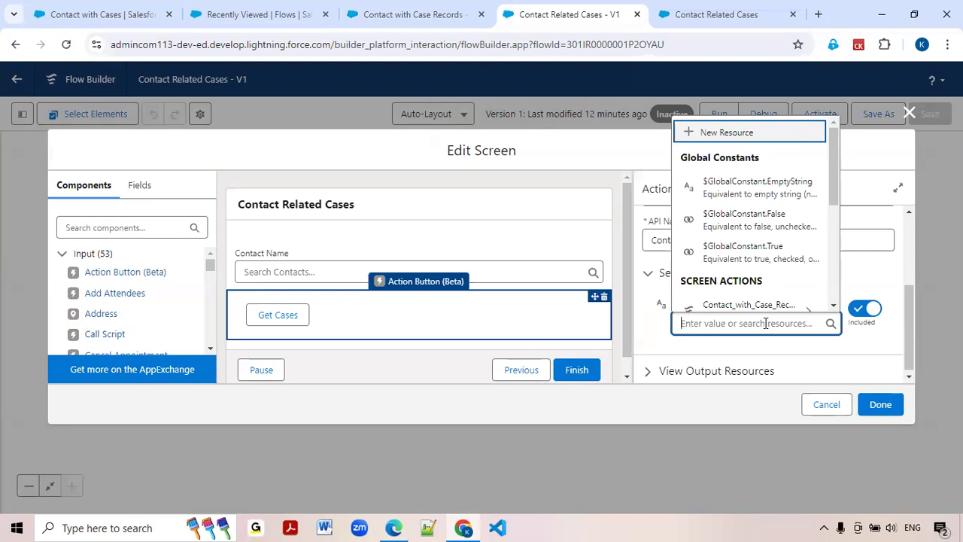
{"action": "type", "text": "case"}
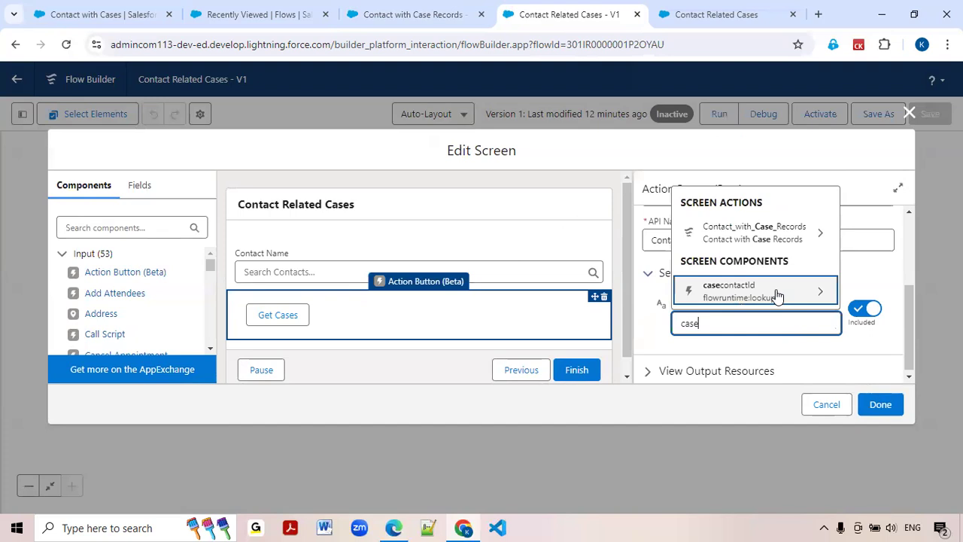
{"action": "left_click", "coordinate": [817, 292]}
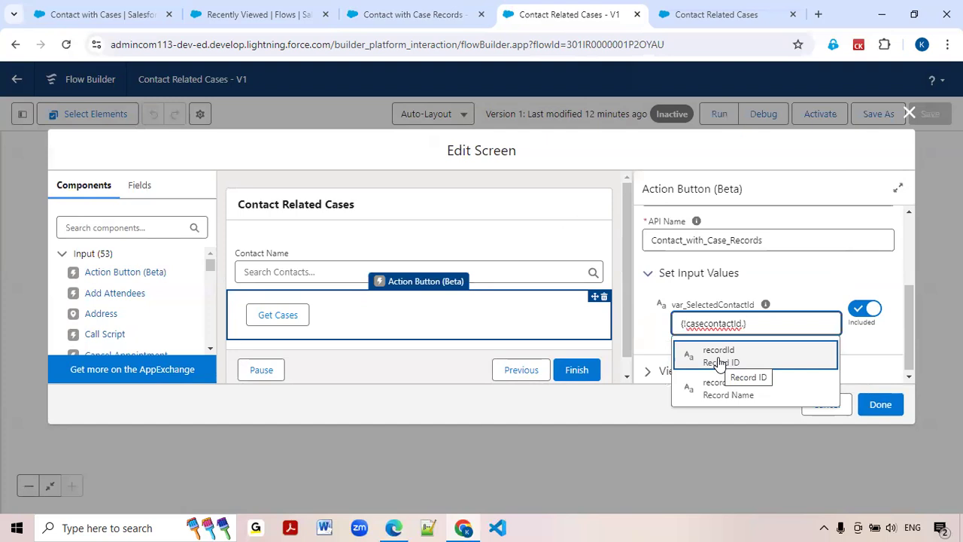
{"action": "left_click", "coordinate": [720, 364]}
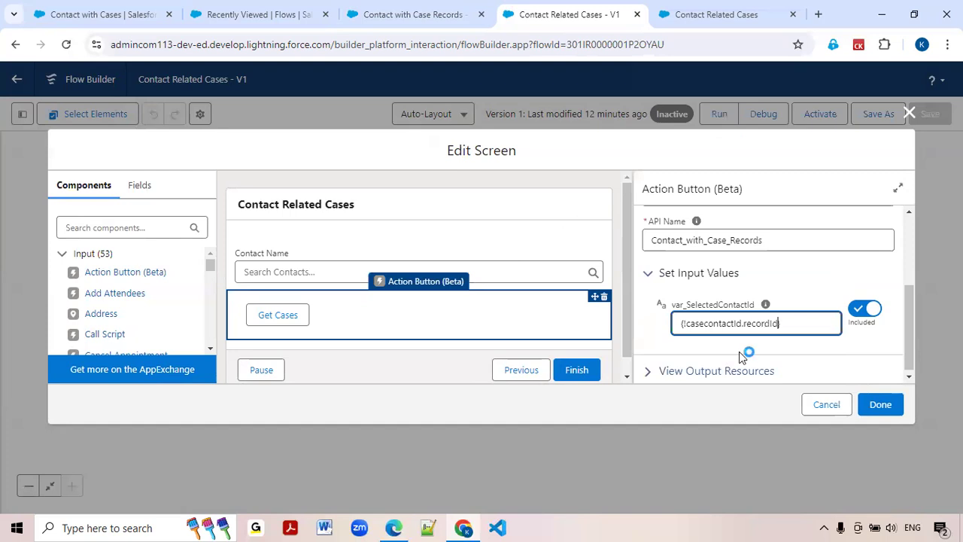
{"action": "left_click", "coordinate": [843, 350]}
Examine the action's output resources, including var_ClosedCasesList and var_OpenCasesList.
{"action": "scroll", "coordinate": [846, 350], "scroll_direction": "down", "scroll_amount": 1}
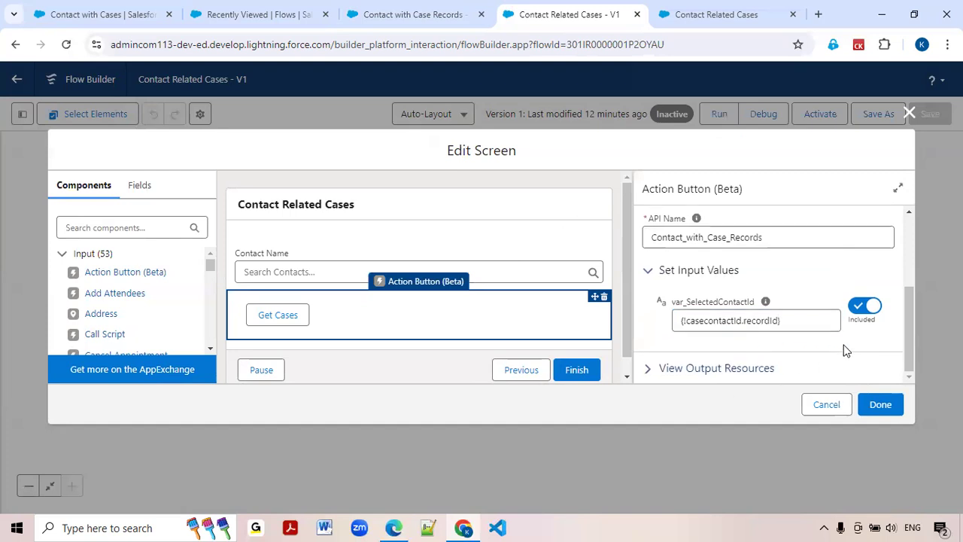
{"action": "left_click", "coordinate": [652, 370]}
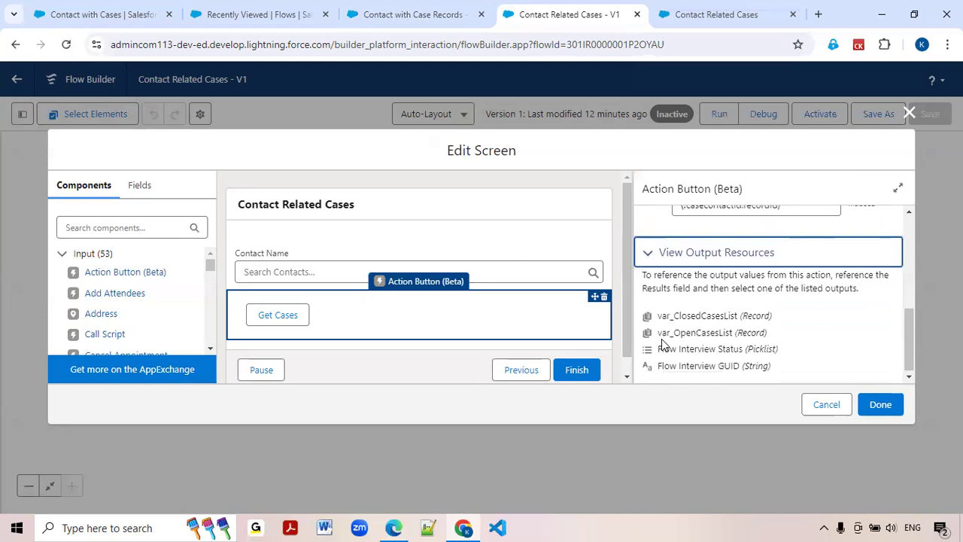
{"action": "double_click", "coordinate": [695, 317]}
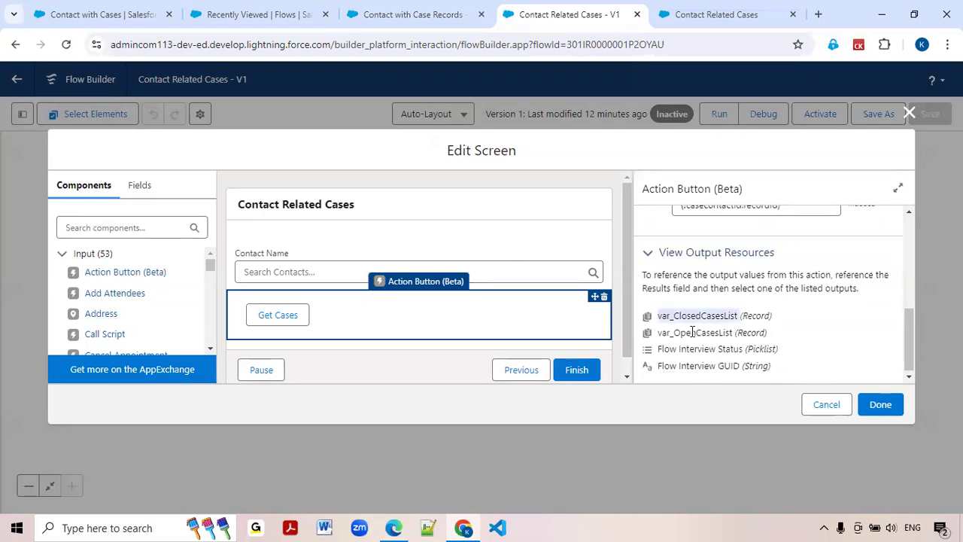
{"action": "double_click", "coordinate": [693, 332]}
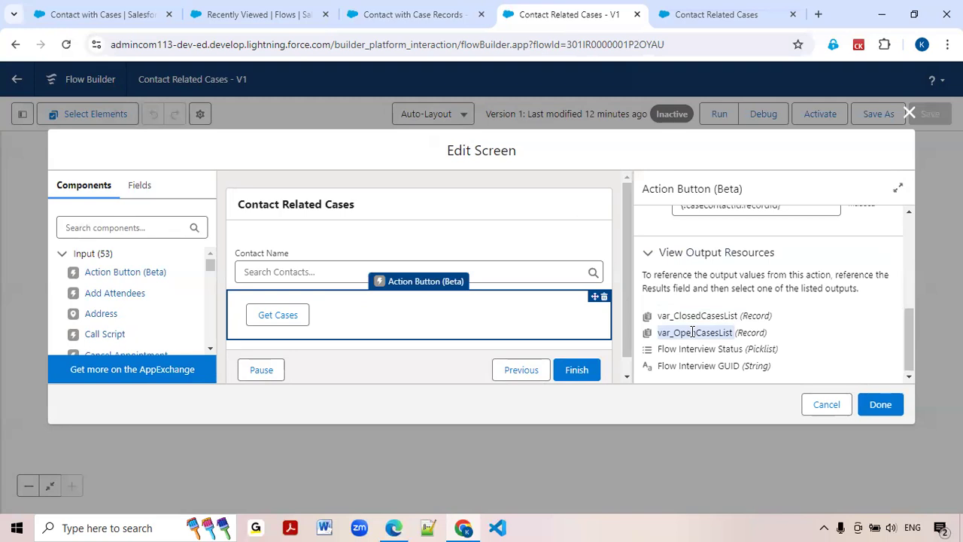
Check the output availability of var_ClosedCasesList in the Contact with Case Records flow, and return to the Contact Related Cases screen.
{"action": "left_click", "coordinate": [423, 18]}
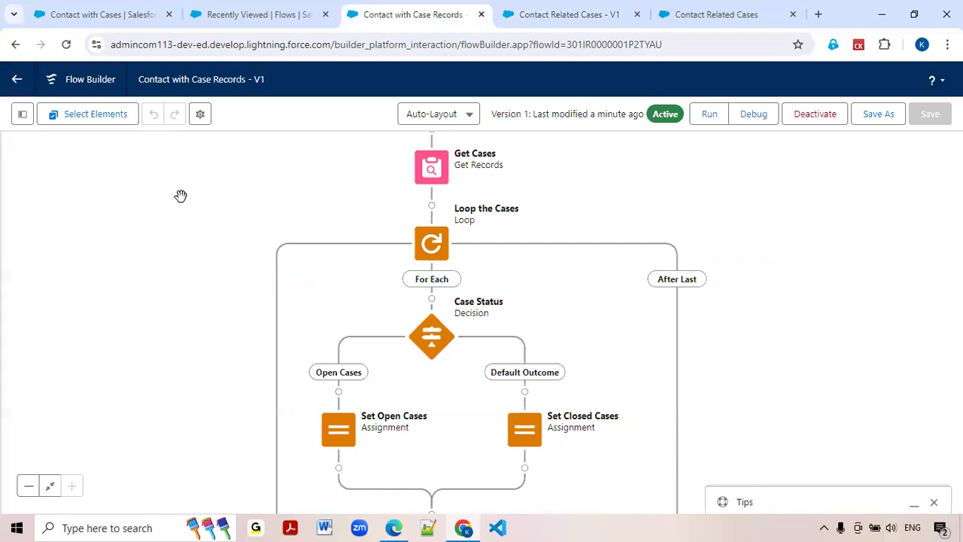
{"action": "left_click", "coordinate": [23, 116]}
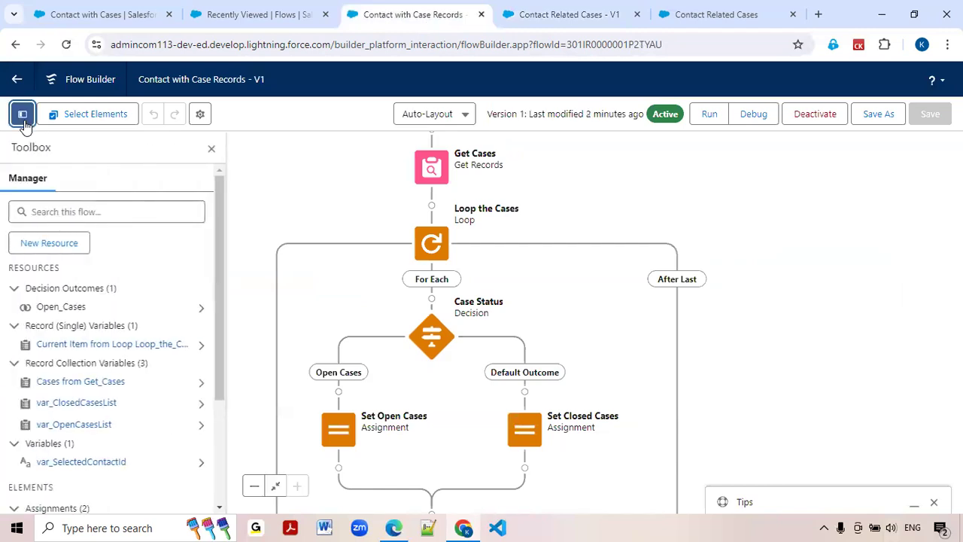
{"action": "left_click", "coordinate": [201, 403]}
{"action": "left_click", "coordinate": [193, 313]}
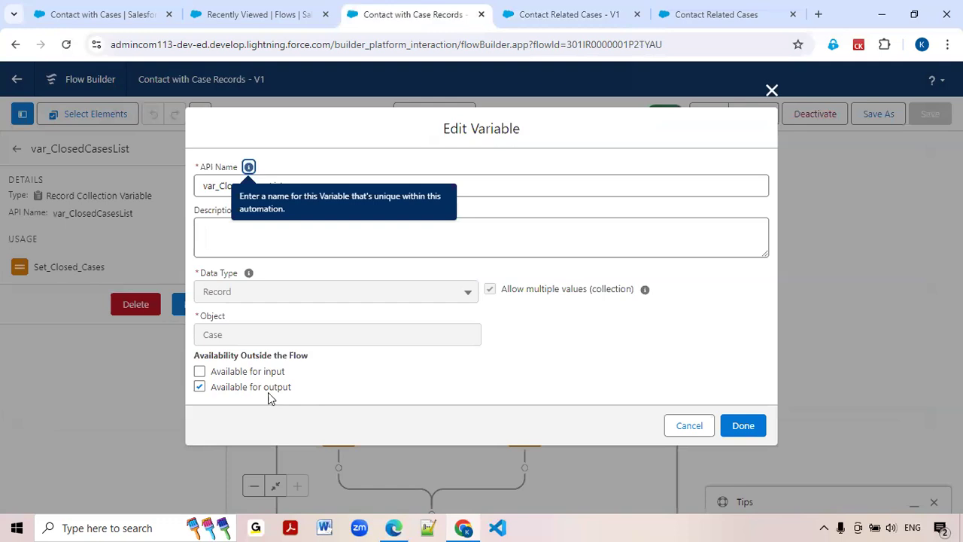
{"action": "left_click", "coordinate": [563, 22]}
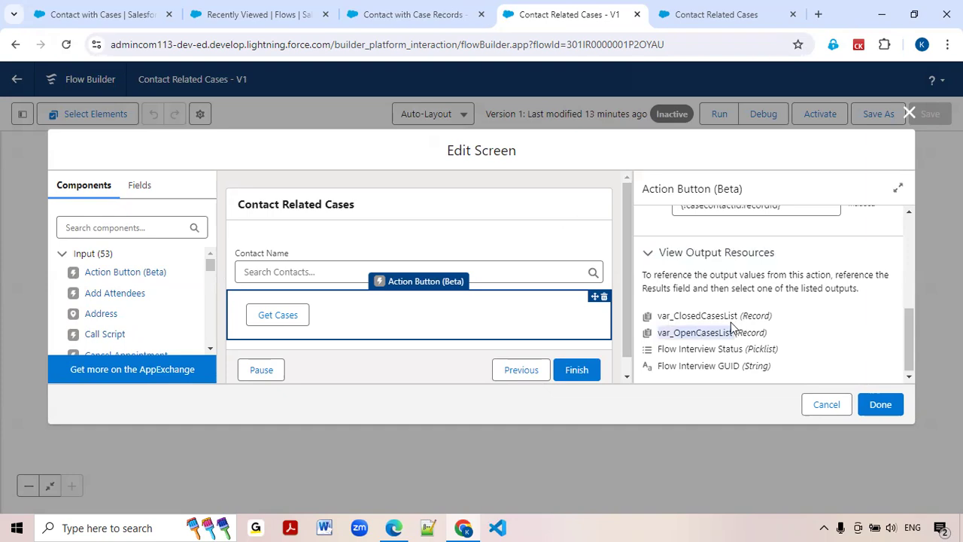
{"action": "scroll", "coordinate": [534, 322], "scroll_direction": "down", "scroll_amount": 1}
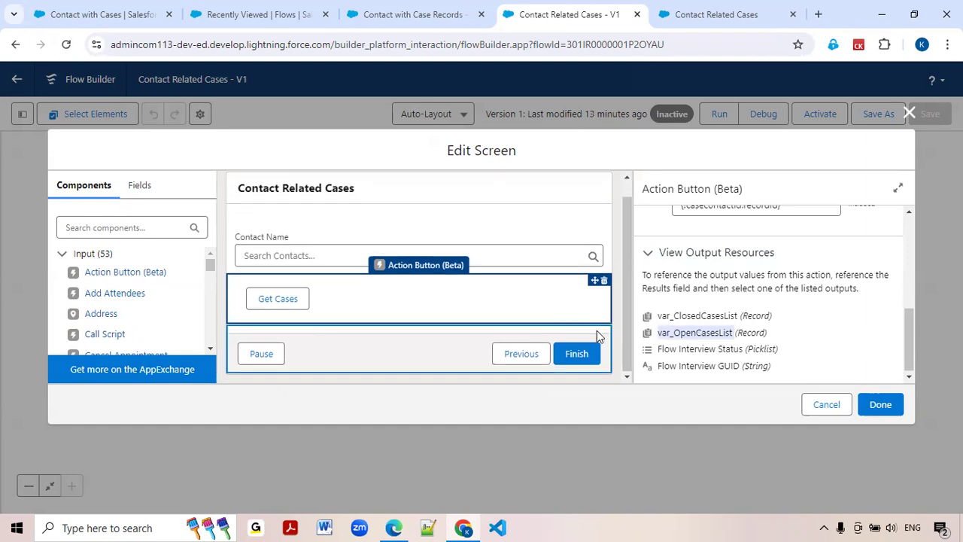
{"action": "left_click", "coordinate": [687, 324]}
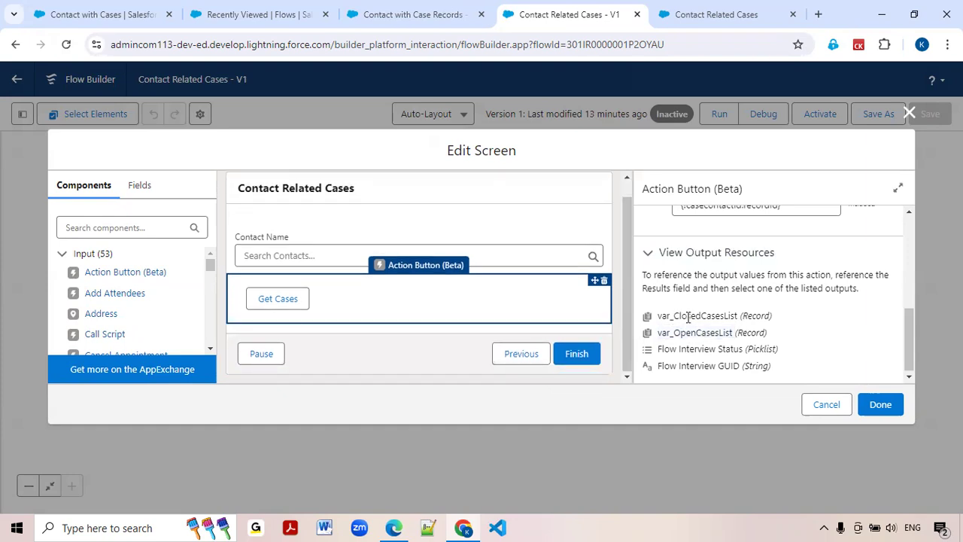
Add a Data Table component below the Get Cases button on the screen.
{"action": "left_click", "coordinate": [92, 224]}
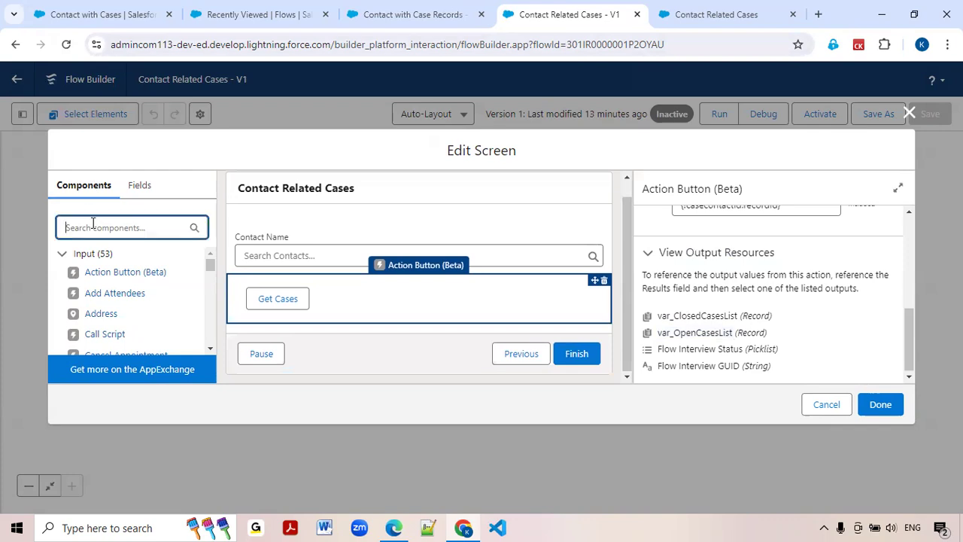
{"action": "type", "text": "data"}
{"action": "left_click_drag", "start_coordinate": [89, 276], "coordinate": [241, 322]}
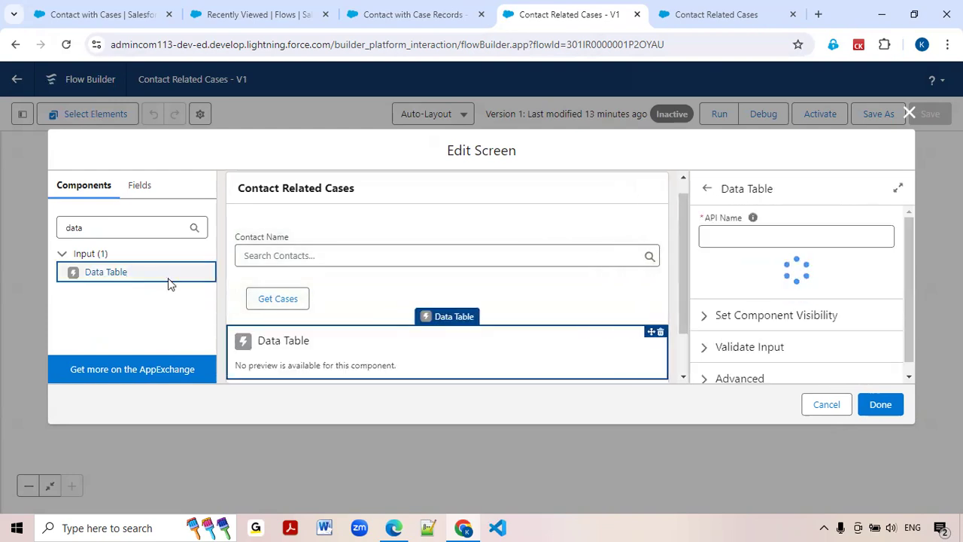
Give the data table the API name openCasesDataTable and the label Open Cases, using the label as the table title.
{"action": "left_click", "coordinate": [724, 239]}
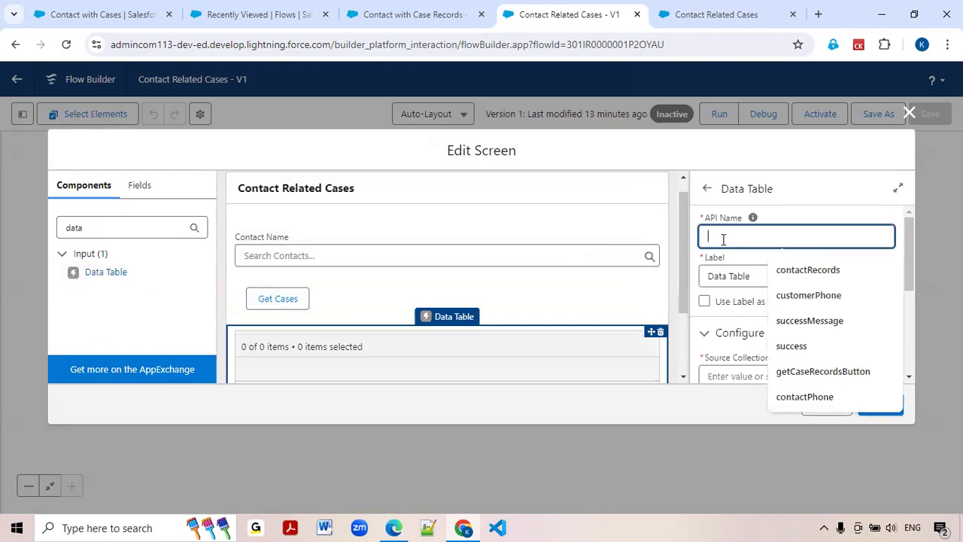
{"action": "type", "text": "openC"}
{"action": "left_click", "coordinate": [805, 269]}
{"action": "key", "text": "Tab"}
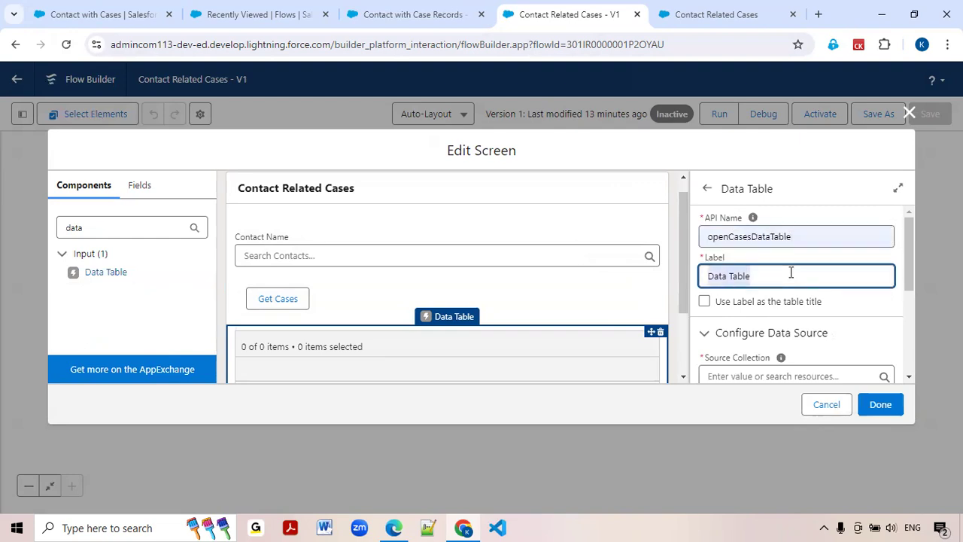
{"action": "type", "text": "Open Cases"}
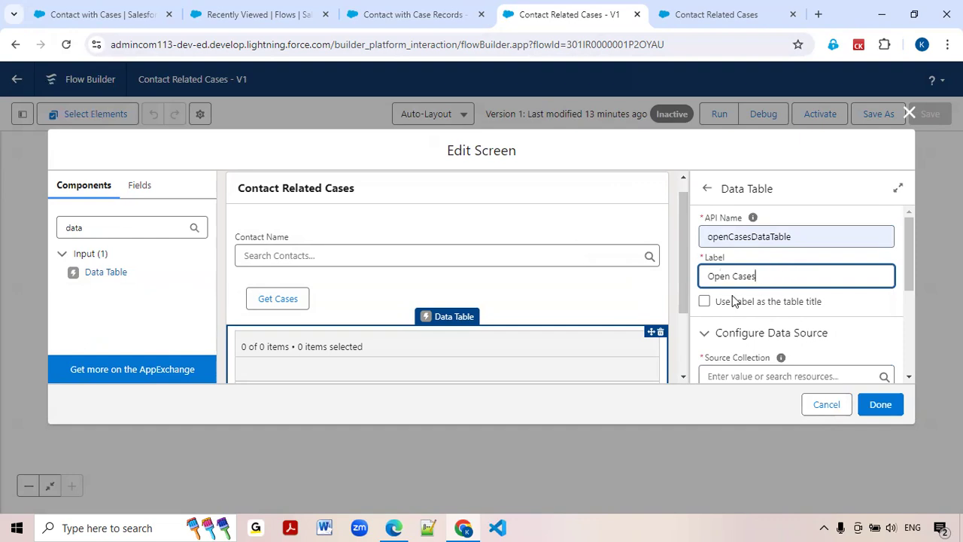
{"action": "left_click", "coordinate": [705, 301]}
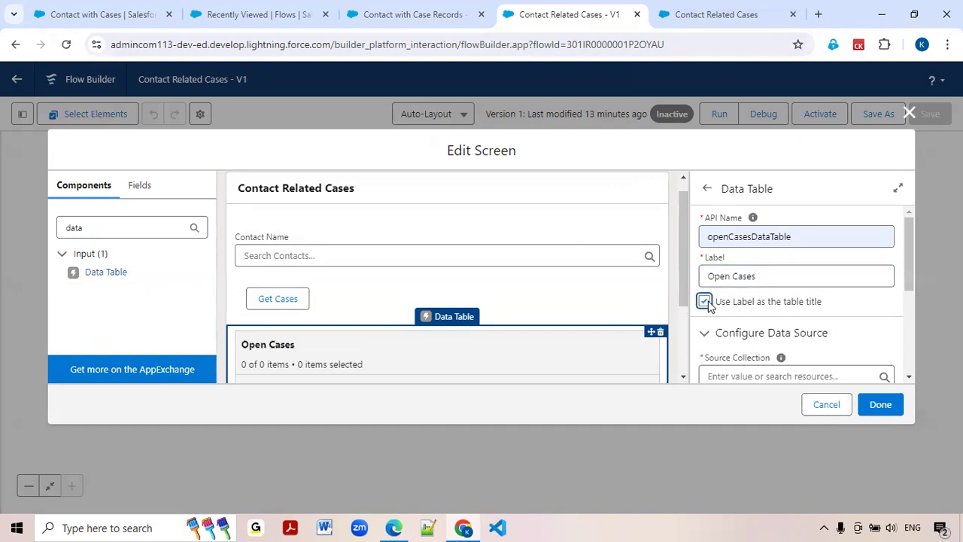
Set the Open Cases table's source collection to var_OpenCasesList from the results of the Contact_with_Case_Records screen action.
{"action": "scroll", "coordinate": [684, 322], "scroll_direction": "down", "scroll_amount": 1}
{"action": "scroll", "coordinate": [684, 322], "scroll_direction": "down", "scroll_amount": 2}
{"action": "scroll", "coordinate": [761, 331], "scroll_direction": "down", "scroll_amount": 2}
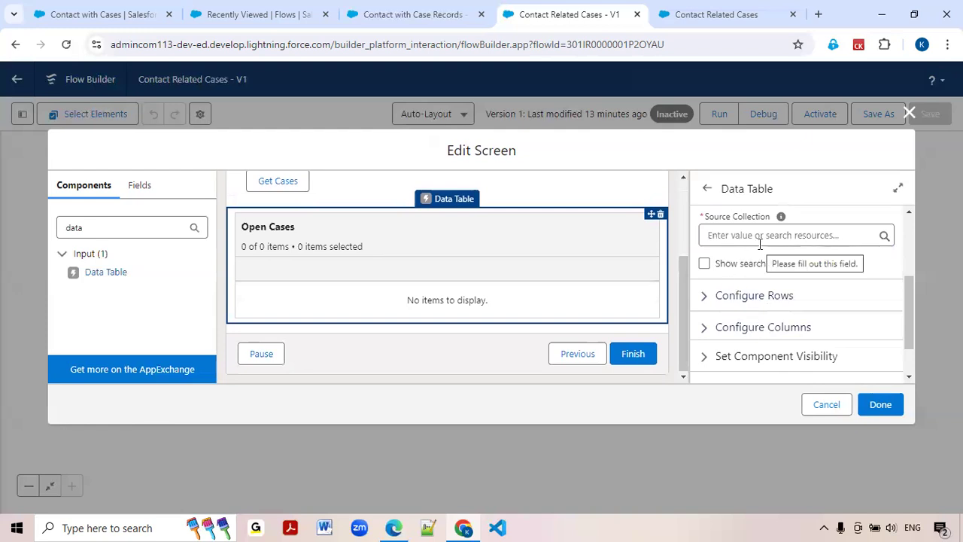
{"action": "left_click", "coordinate": [721, 237]}
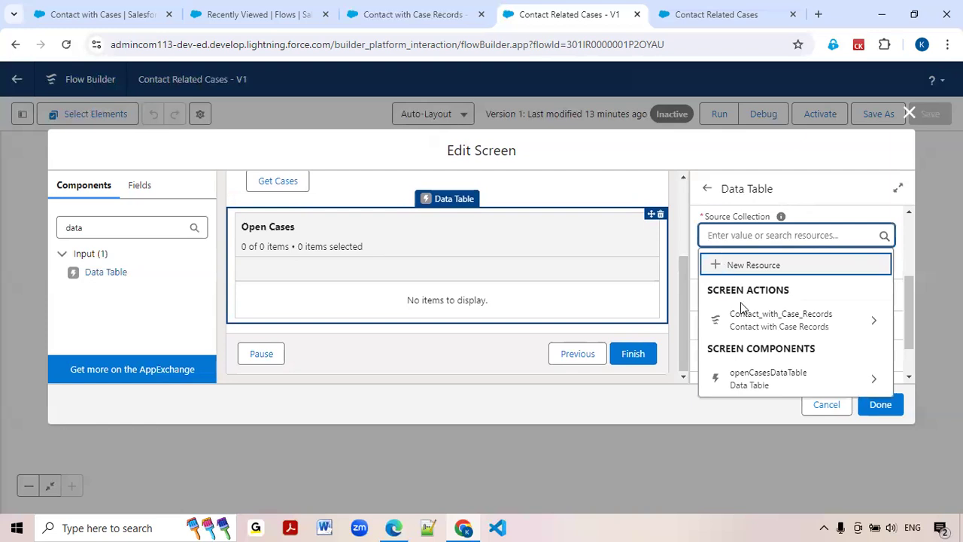
{"action": "left_click", "coordinate": [790, 325]}
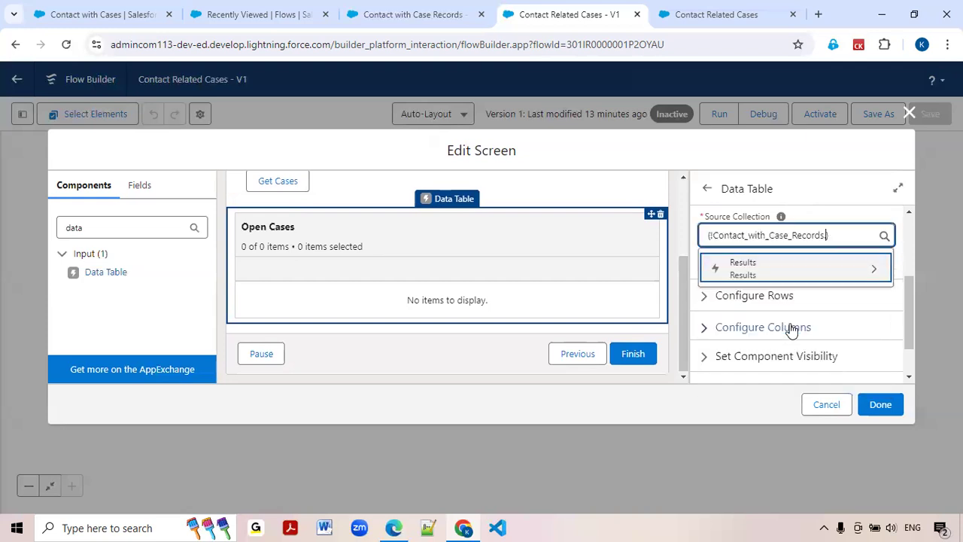
{"action": "left_click", "coordinate": [767, 276]}
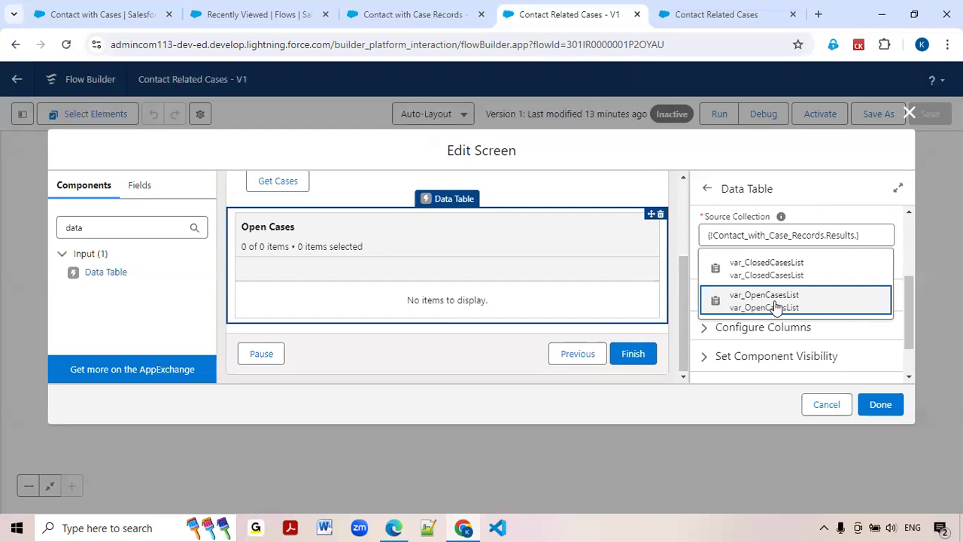
{"action": "left_click", "coordinate": [780, 305]}
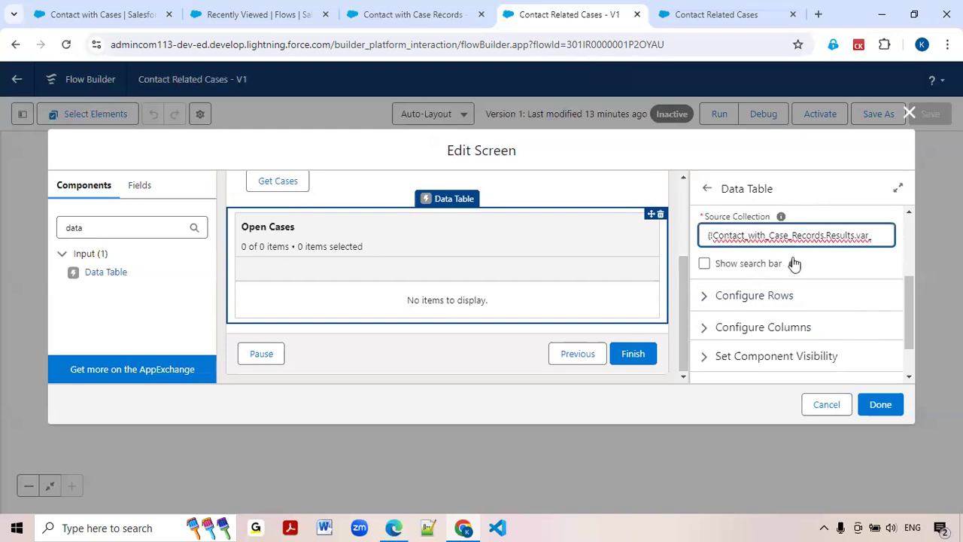
{"action": "left_click", "coordinate": [708, 298]}
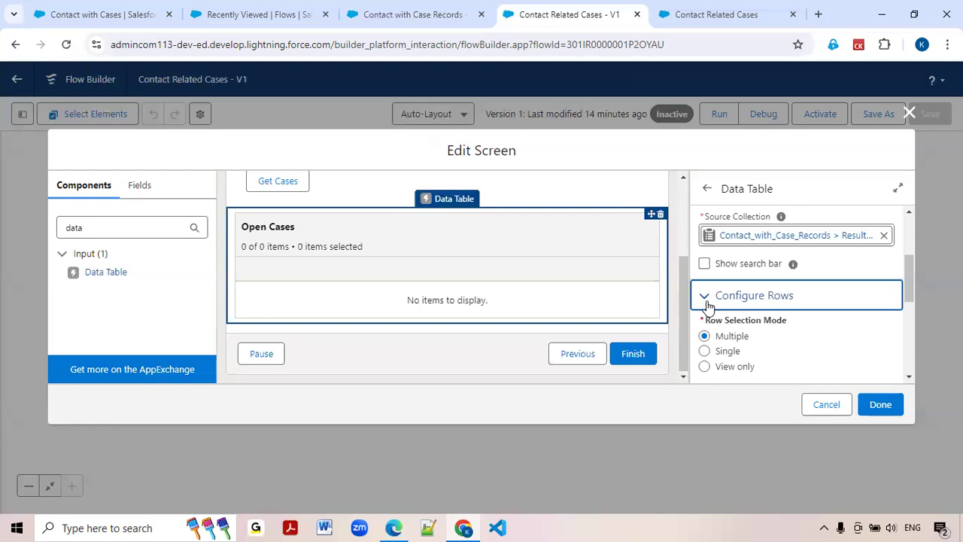
{"action": "left_click", "coordinate": [707, 301]}
Configure the first column of the Open Cases table with Case Number as its source field.
{"action": "left_click", "coordinate": [708, 327]}
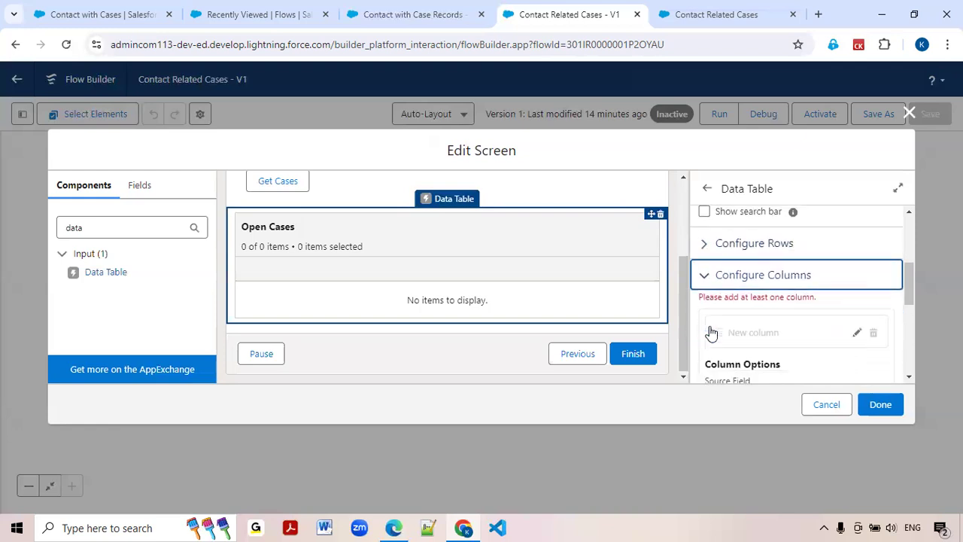
{"action": "scroll", "coordinate": [722, 320], "scroll_direction": "down", "scroll_amount": 1}
{"action": "left_click", "coordinate": [739, 309]}
{"action": "type", "text": "Case"}
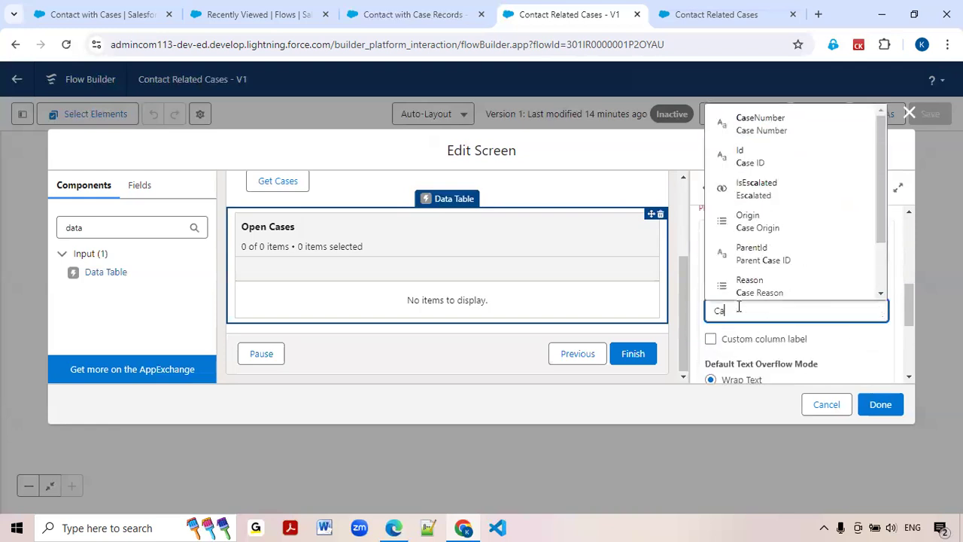
{"action": "left_click", "coordinate": [765, 124]}
{"action": "scroll", "coordinate": [797, 301], "scroll_direction": "down", "scroll_amount": 3}
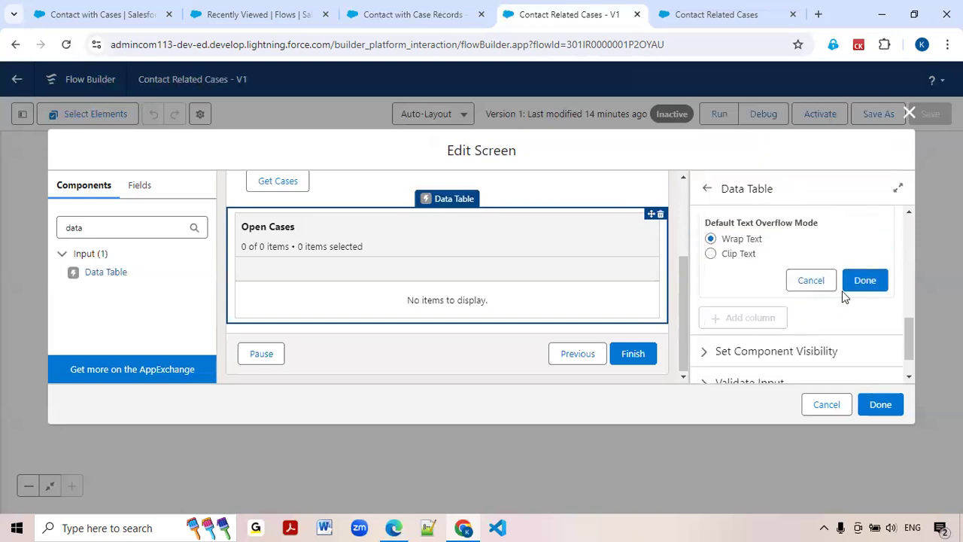
{"action": "left_click", "coordinate": [855, 287]}
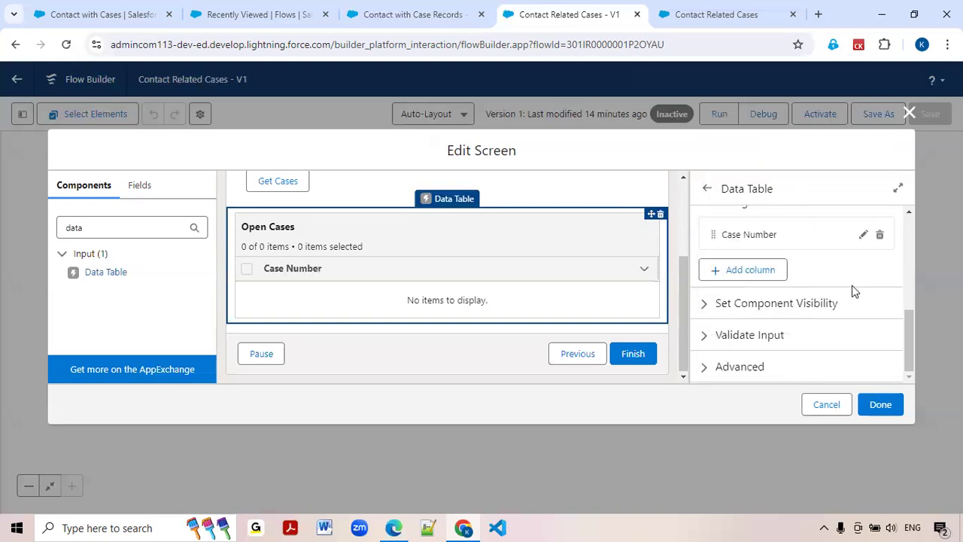
Add a second column to the Open Cases table with Status as its source field.
{"action": "left_click", "coordinate": [756, 274]}
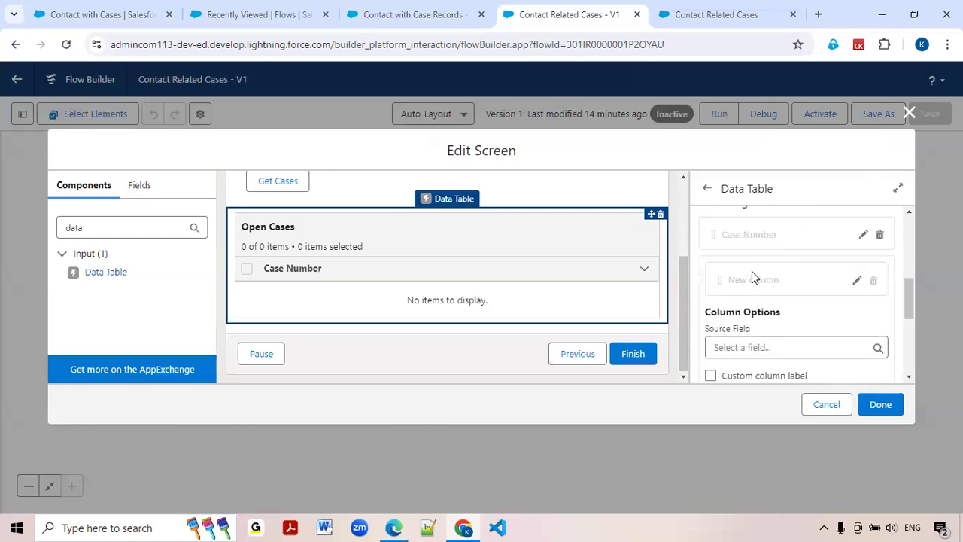
{"action": "left_click", "coordinate": [738, 342]}
{"action": "type", "text": "Sa"}
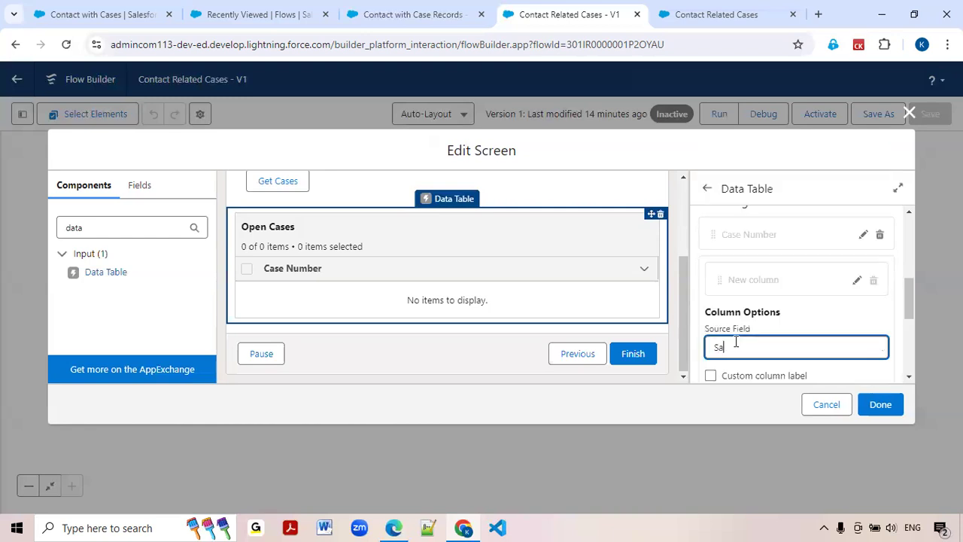
{"action": "type", "text": "tat"}
{"action": "left_click", "coordinate": [745, 322]}
{"action": "left_click", "coordinate": [551, 308]}
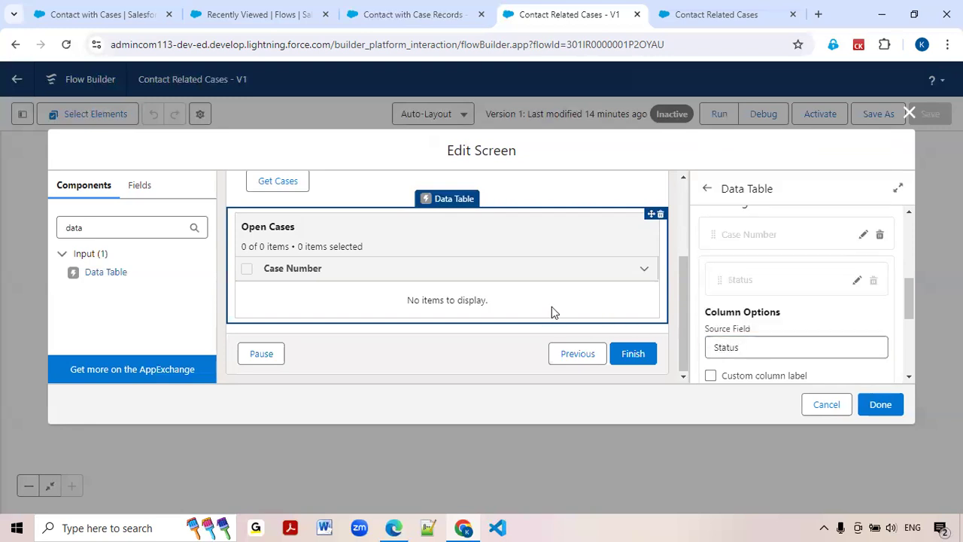
{"action": "scroll", "coordinate": [795, 316], "scroll_direction": "down", "scroll_amount": 2}
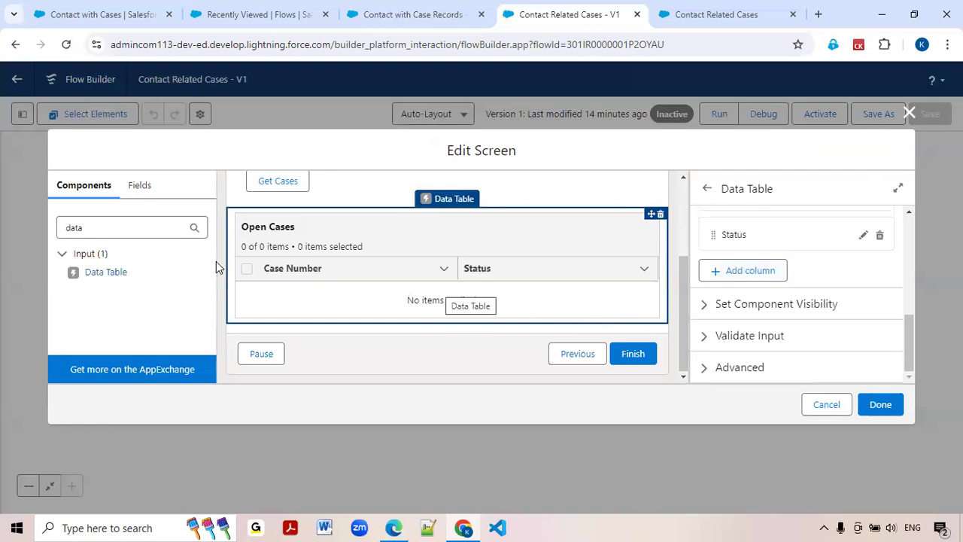
Add a Data Table below Open Cases with API name closedCasesDataTable and label Closed Cases, using the label as the table title.
{"action": "left_click_drag", "start_coordinate": [109, 277], "coordinate": [262, 325]}
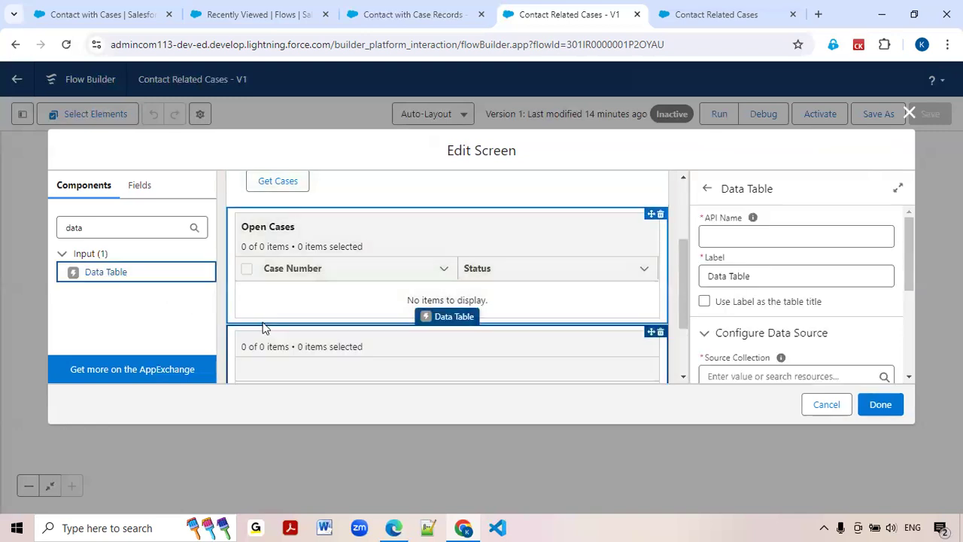
{"action": "left_click", "coordinate": [723, 241]}
{"action": "type", "text": "close"}
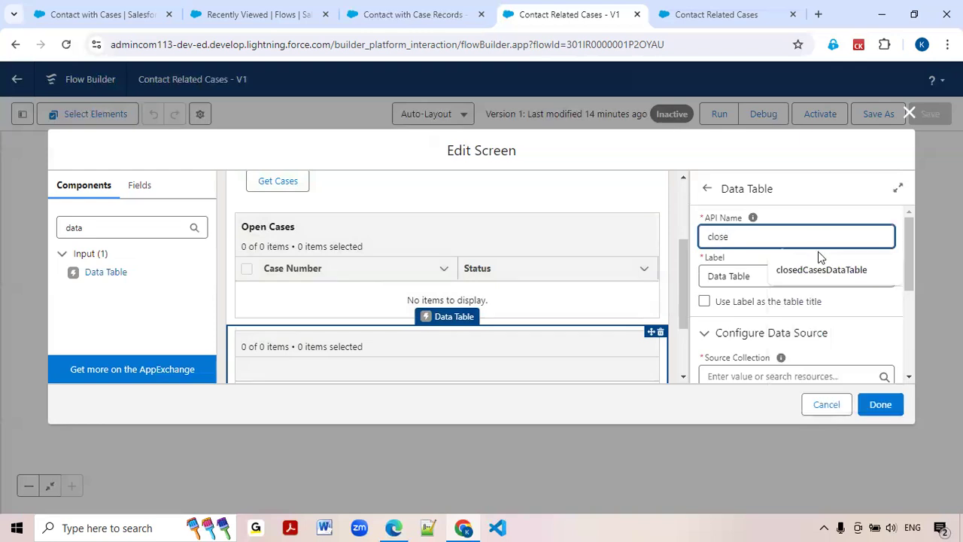
{"action": "left_click", "coordinate": [818, 271]}
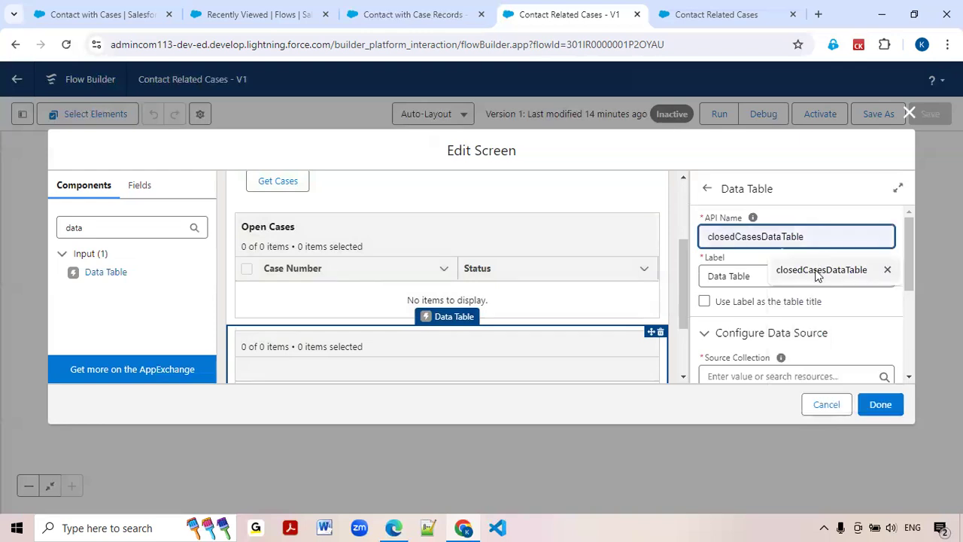
{"action": "left_click", "coordinate": [779, 280]}
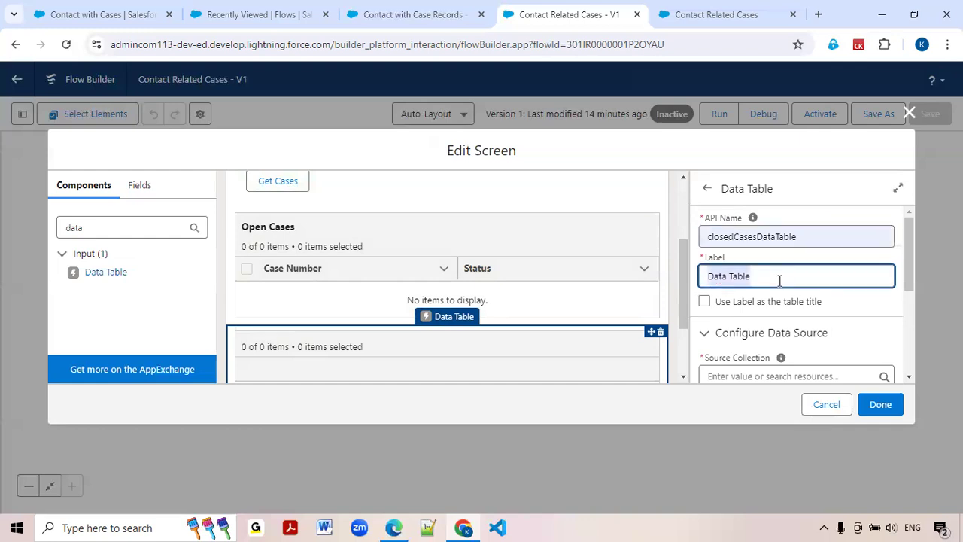
{"action": "type", "text": "Closed Cases"}
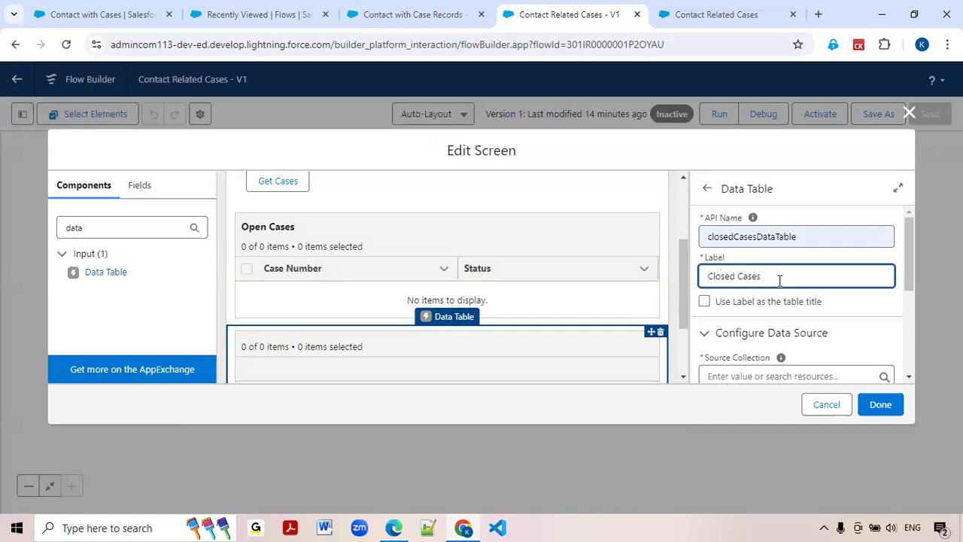
{"action": "left_click", "coordinate": [705, 302]}
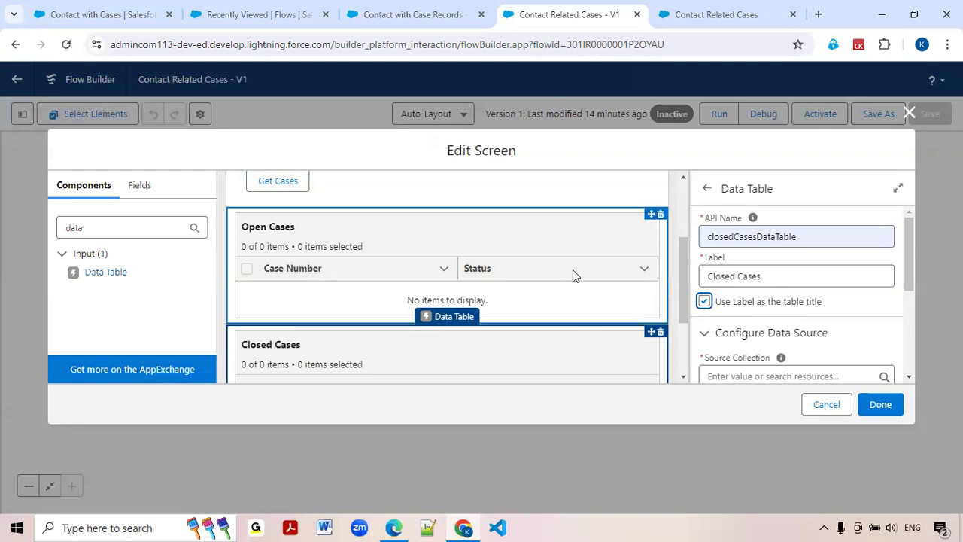
Set the Closed Cases table's source collection to the closed cases list from the results of the Contact_with_Case_Records screen action.
{"action": "scroll", "coordinate": [696, 285], "scroll_direction": "down", "scroll_amount": 1}
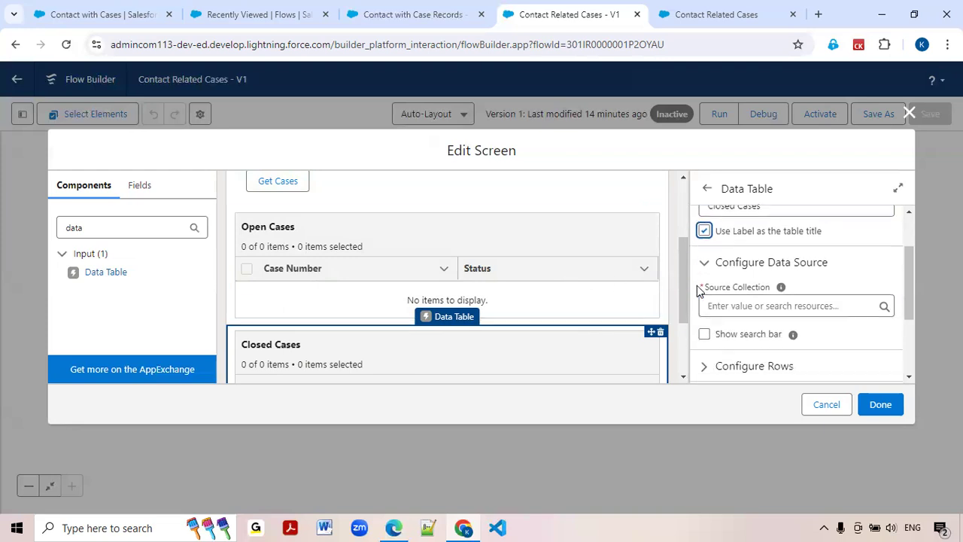
{"action": "left_click", "coordinate": [740, 305]}
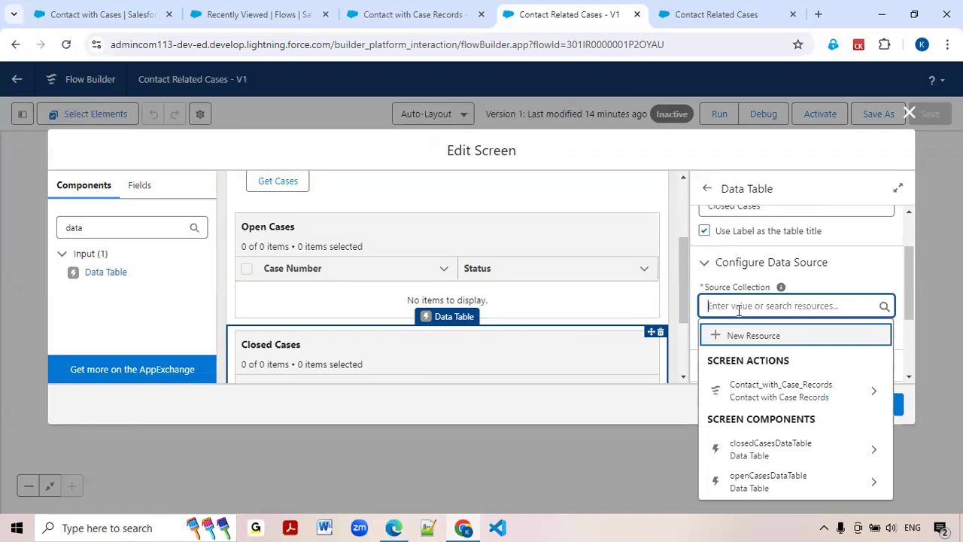
{"action": "left_click", "coordinate": [797, 392]}
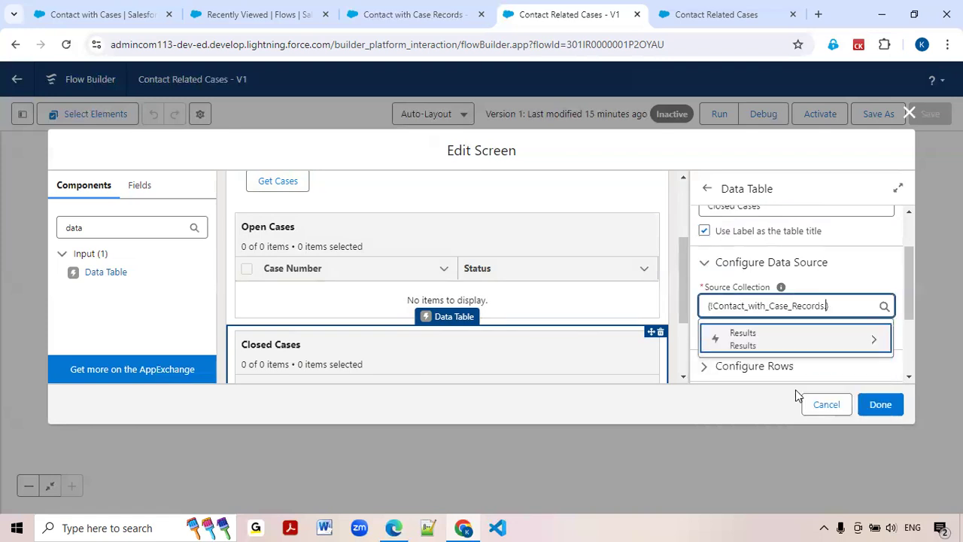
{"action": "left_click", "coordinate": [768, 347]}
{"action": "left_click", "coordinate": [773, 350]}
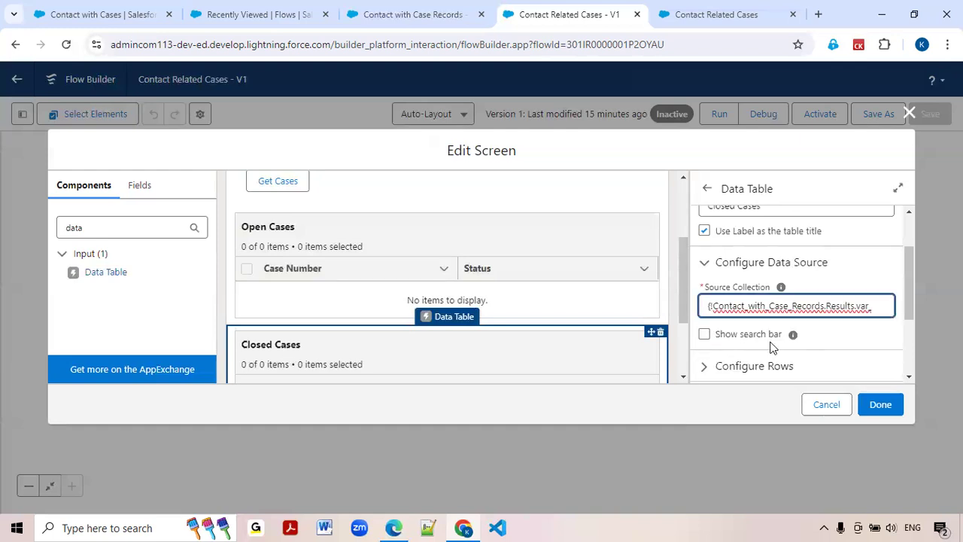
Set the Closed Cases table's row selection mode to View only.
{"action": "scroll", "coordinate": [769, 342], "scroll_direction": "down", "scroll_amount": 2}
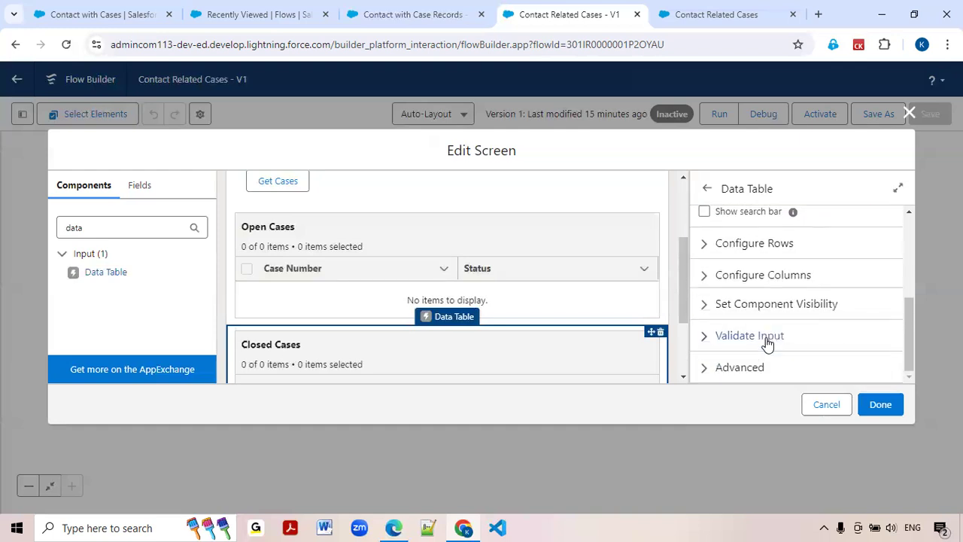
{"action": "left_click", "coordinate": [707, 252]}
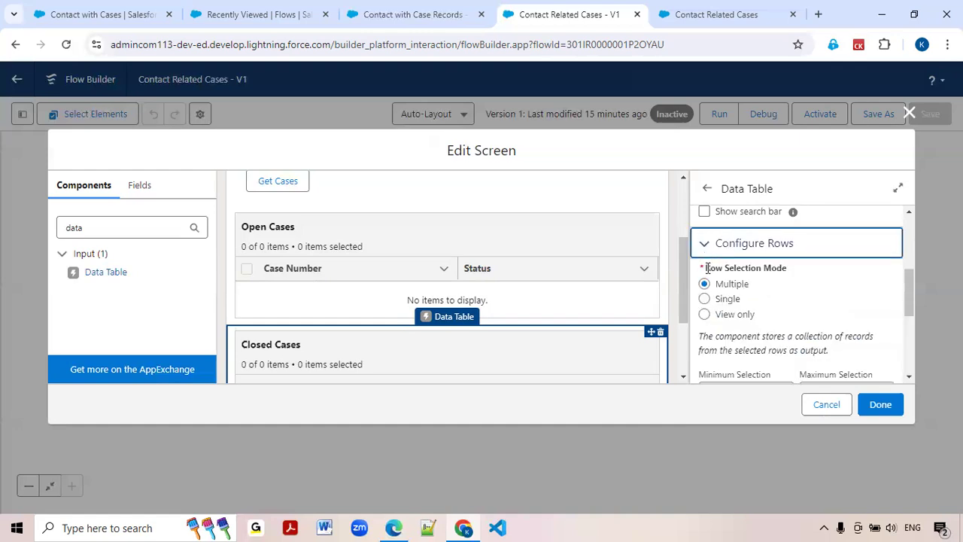
{"action": "left_click", "coordinate": [705, 316]}
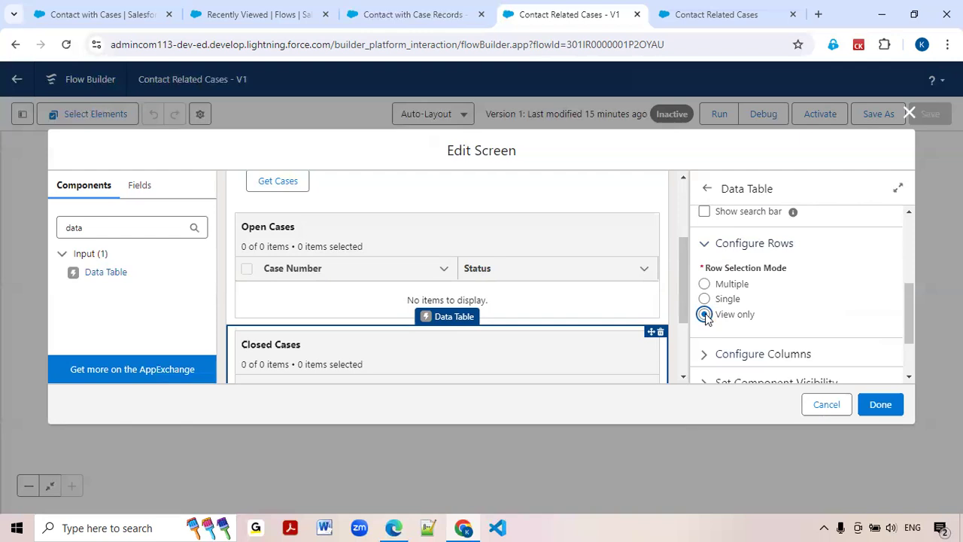
{"action": "left_click", "coordinate": [707, 245]}
Configure the first column of the Closed Cases table with CaseNumber as its source field.
{"action": "left_click", "coordinate": [705, 277]}
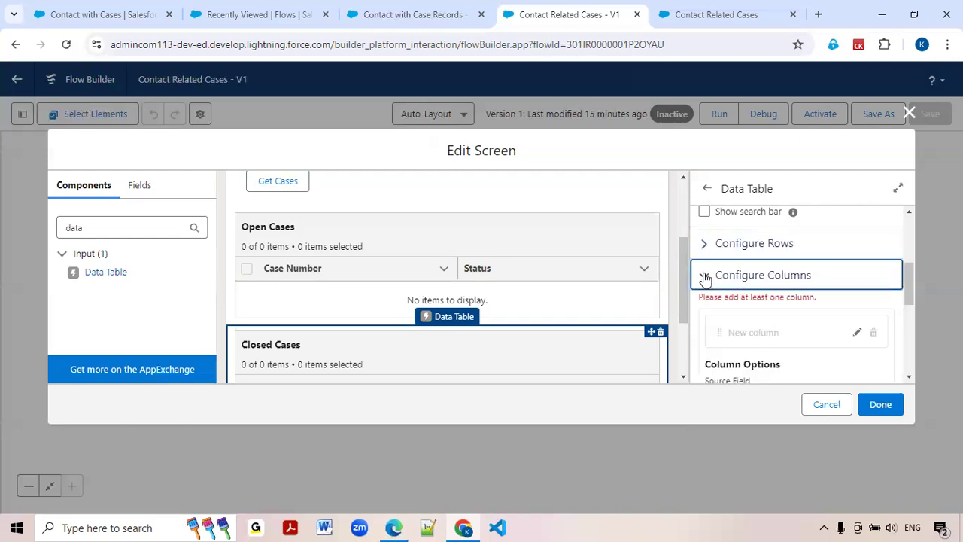
{"action": "scroll", "coordinate": [759, 316], "scroll_direction": "down", "scroll_amount": 3}
{"action": "left_click", "coordinate": [756, 263]}
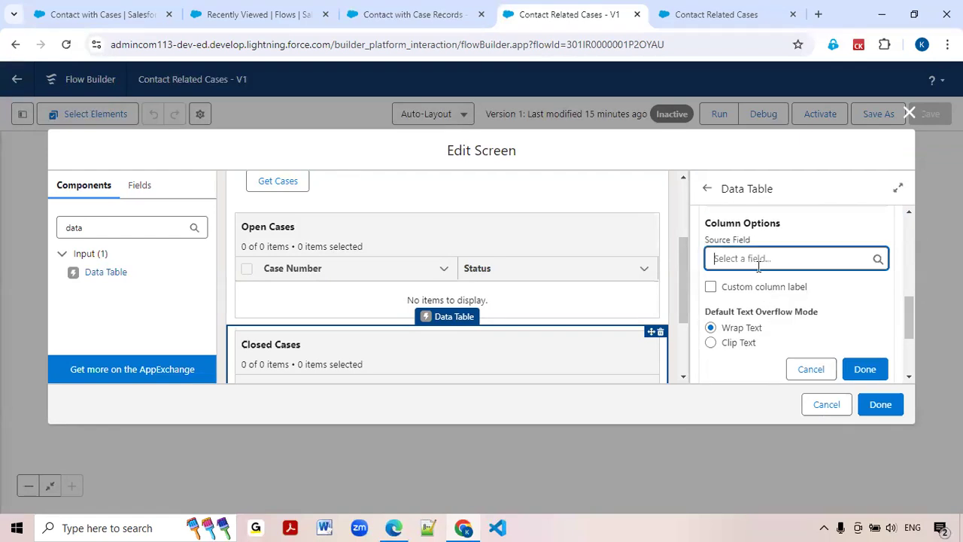
{"action": "type", "text": "case"}
{"action": "left_click", "coordinate": [755, 291]}
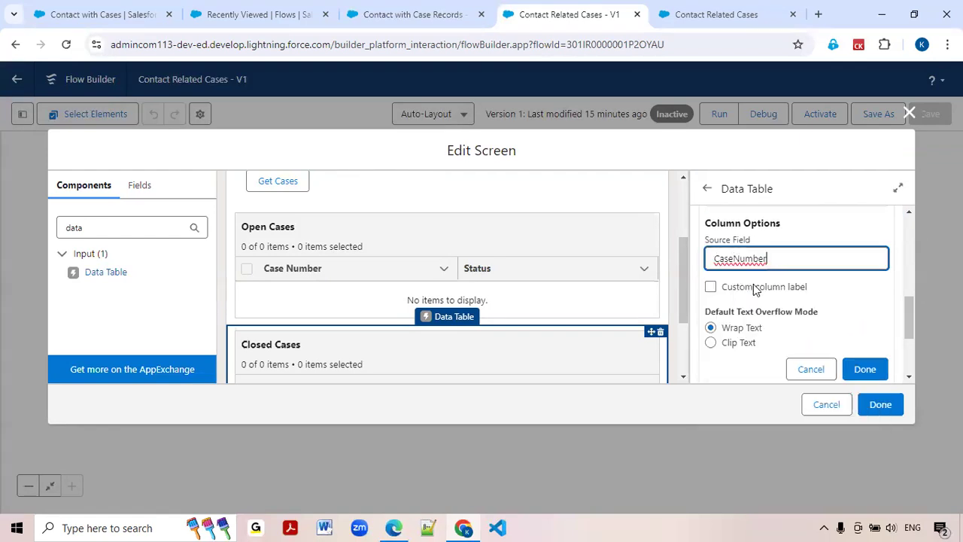
{"action": "left_click", "coordinate": [864, 368]}
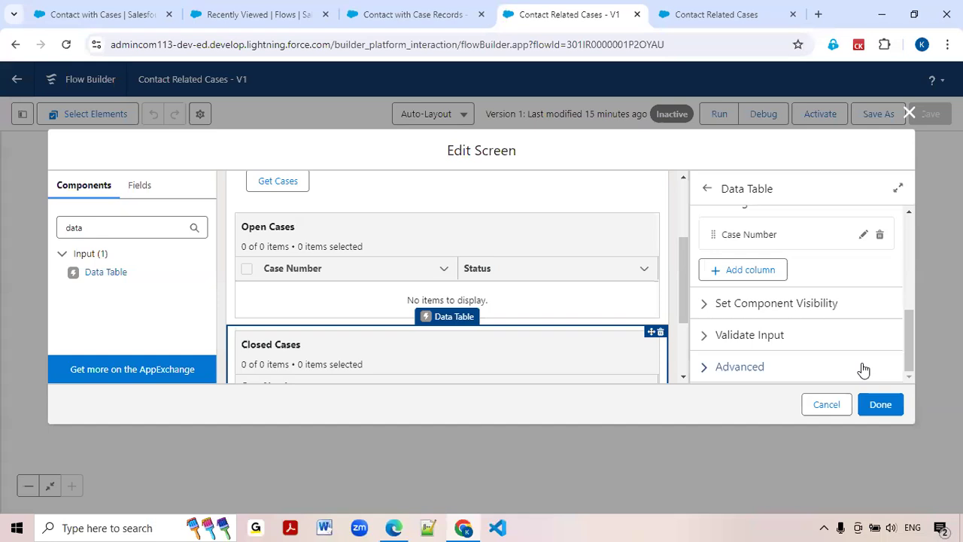
Add a second column to the Closed Cases table with ClosedDate as its source field.
{"action": "left_click", "coordinate": [766, 271]}
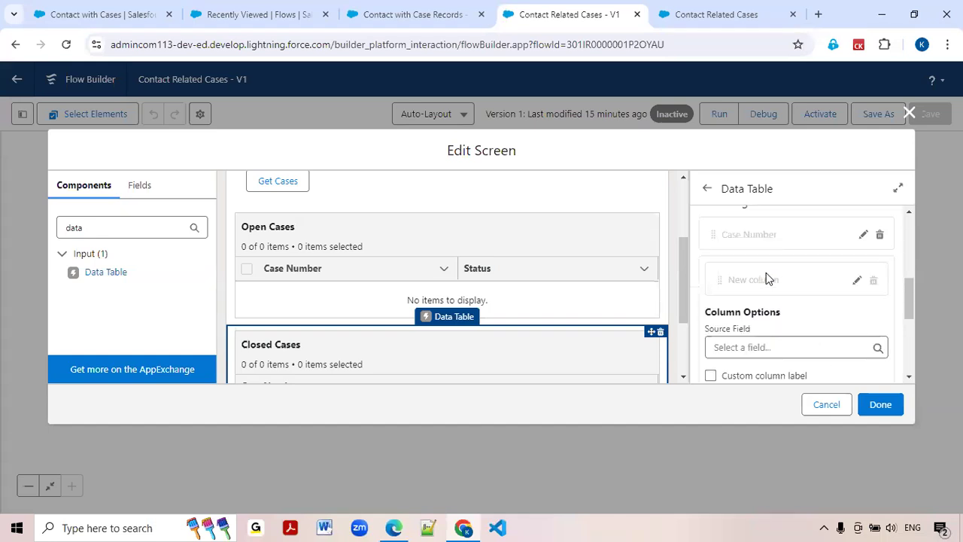
{"action": "left_click", "coordinate": [758, 344]}
{"action": "type", "text": "date"}
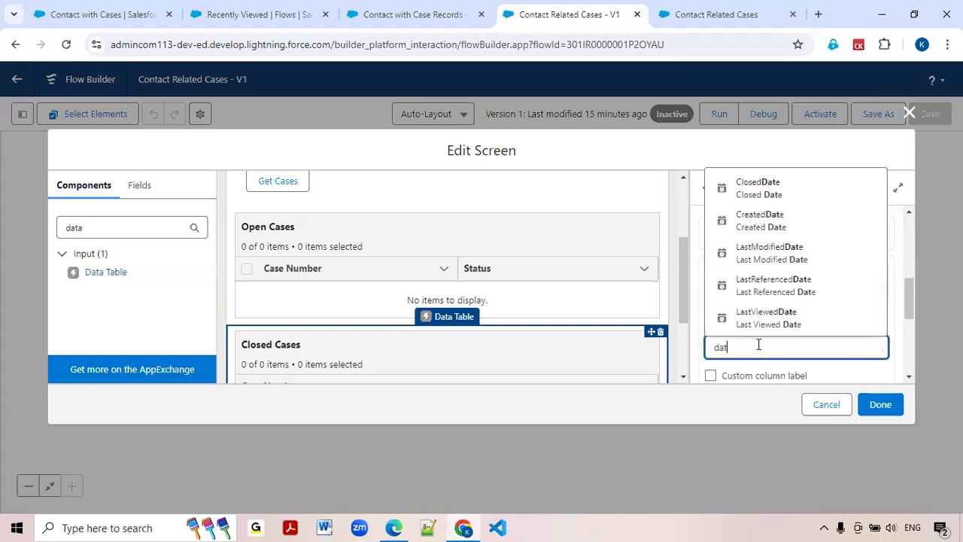
{"action": "left_click", "coordinate": [764, 189]}
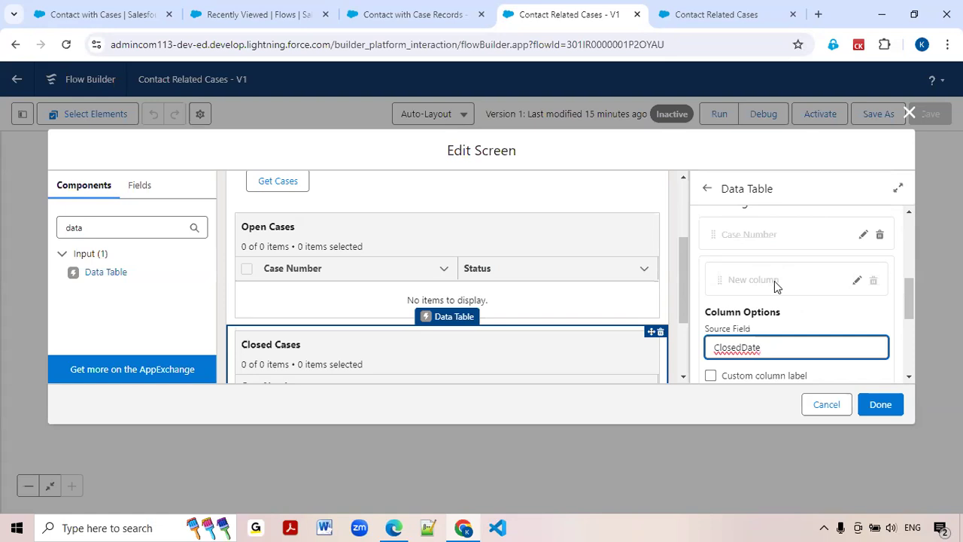
{"action": "scroll", "coordinate": [783, 297], "scroll_direction": "down", "scroll_amount": 5}
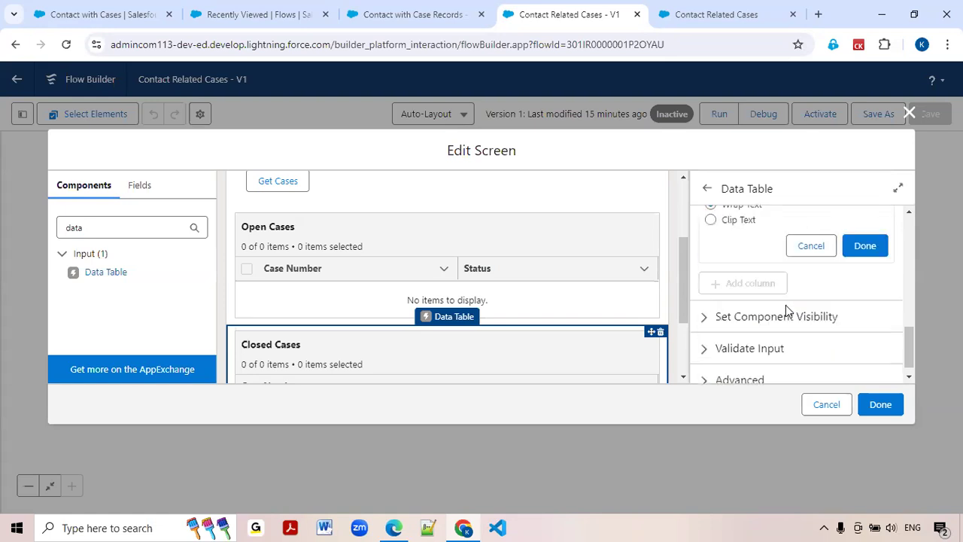
{"action": "left_click", "coordinate": [862, 253]}
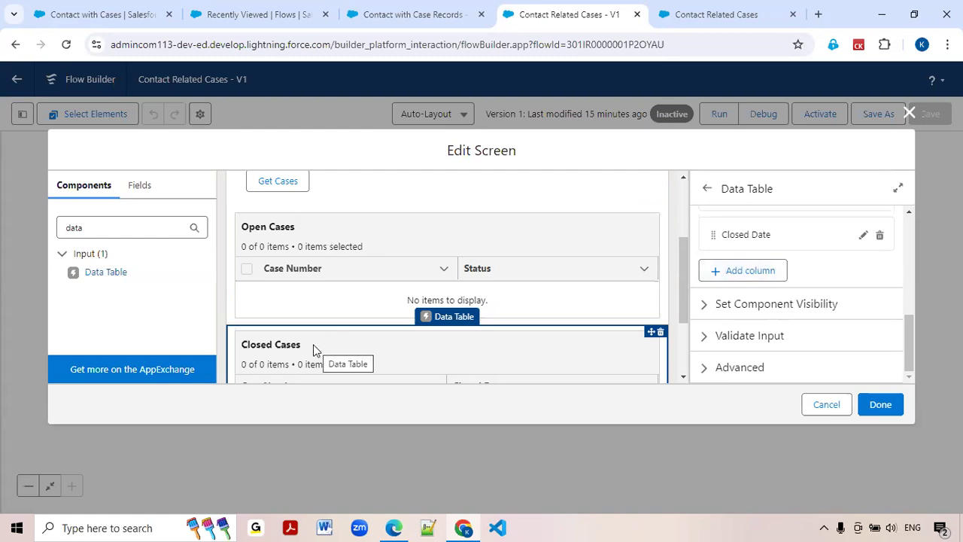
Check the table layout on the finished Contact with Cases page and add a Section component between the Get Cases button and Open Cases.
{"action": "left_click", "coordinate": [108, 13]}
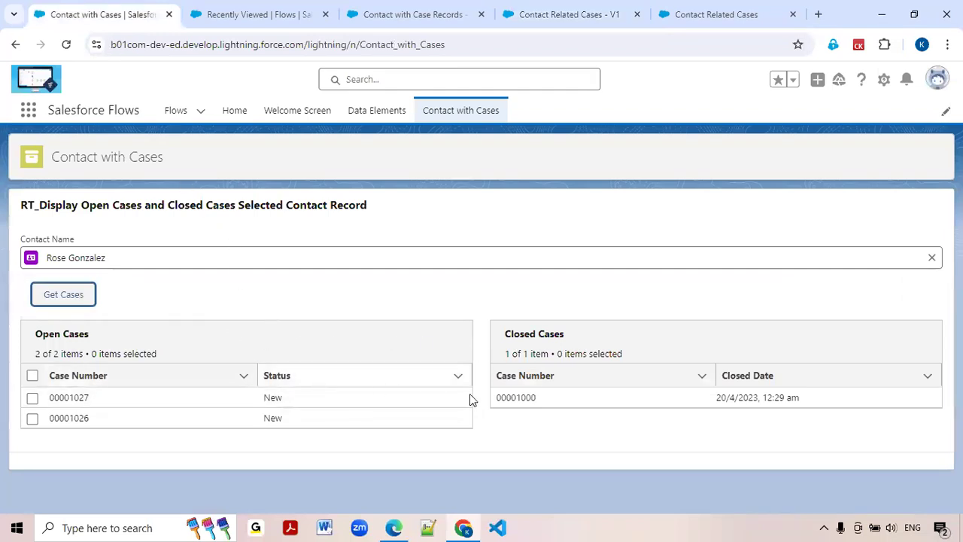
{"action": "left_click", "coordinate": [549, 22]}
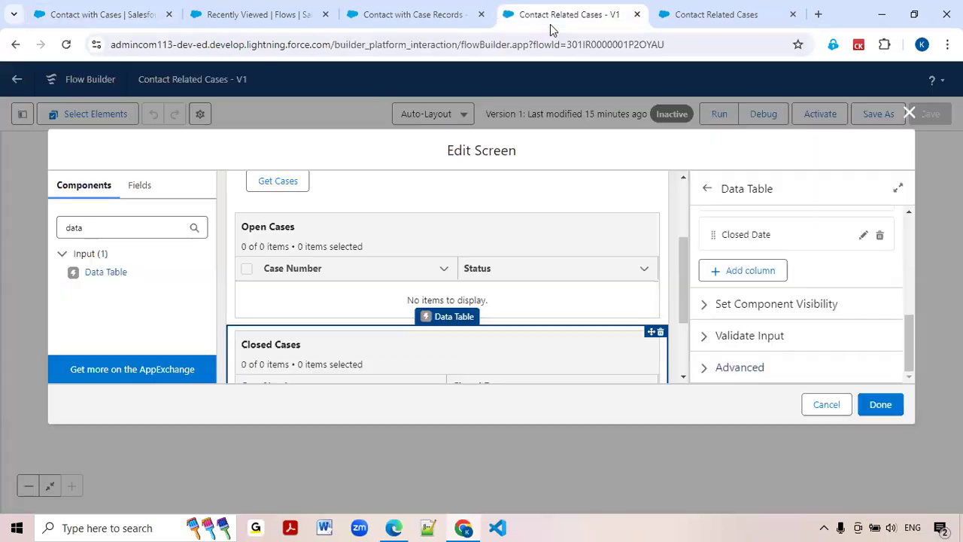
{"action": "double_click", "coordinate": [163, 229]}
{"action": "type", "text": "sec"}
{"action": "left_click_drag", "start_coordinate": [98, 272], "coordinate": [267, 218]}
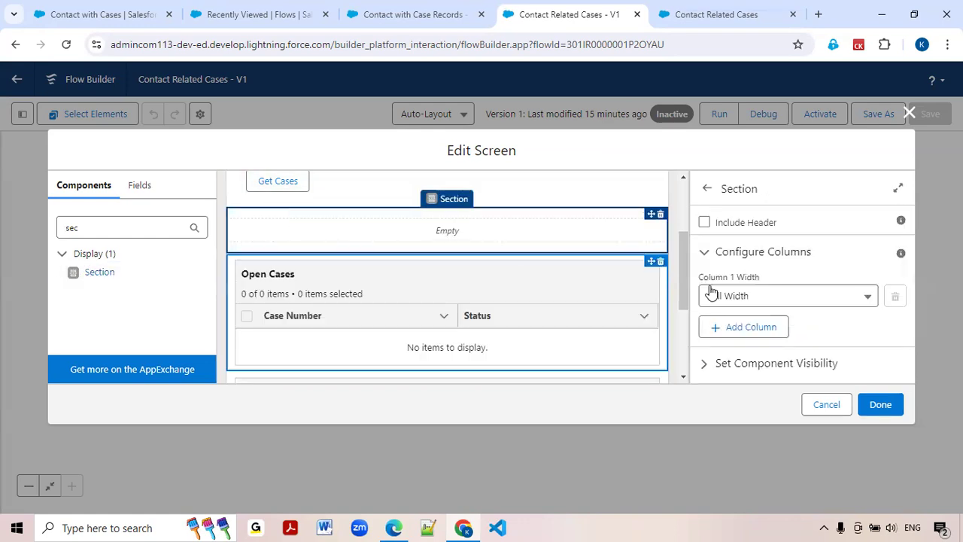
Add a second column to the new section so that it has two half-width columns.
{"action": "left_click", "coordinate": [811, 297]}
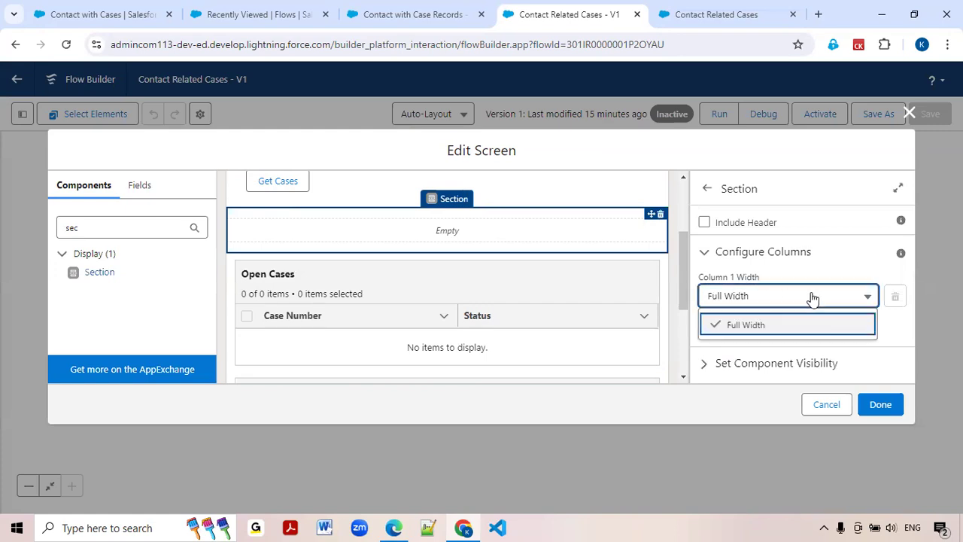
{"action": "left_click", "coordinate": [876, 328]}
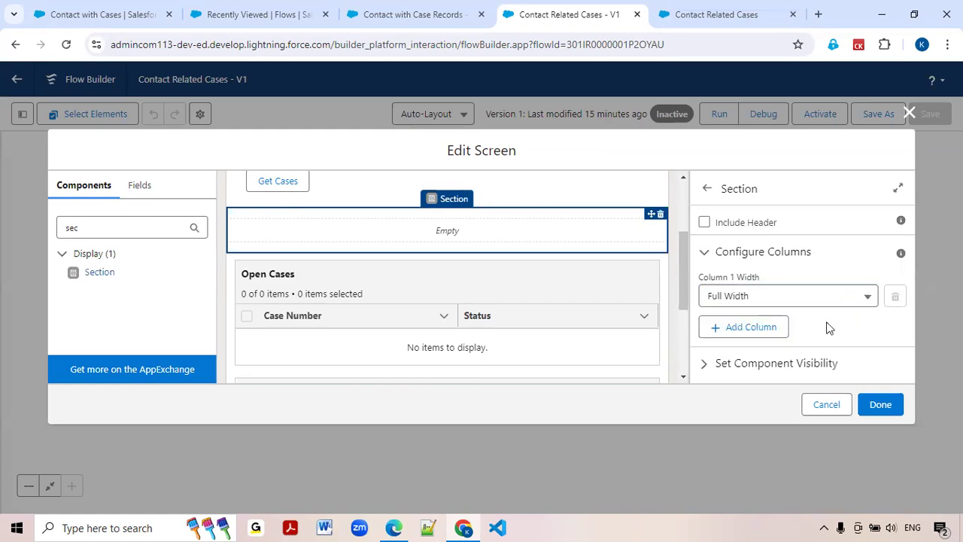
{"action": "left_click", "coordinate": [763, 328]}
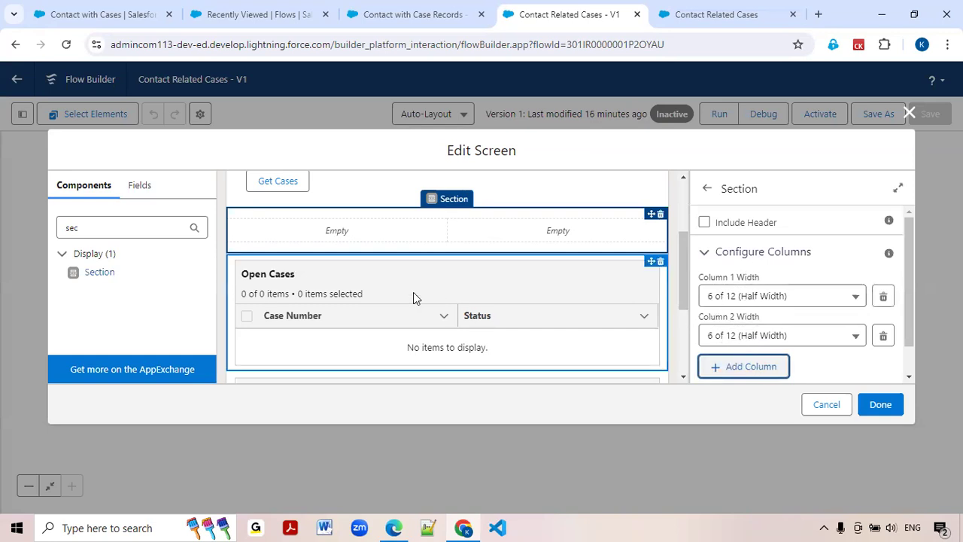
Move the Open Cases table into the section's first column and the Closed Cases table into its second column.
{"action": "left_click_drag", "start_coordinate": [373, 329], "coordinate": [350, 237]}
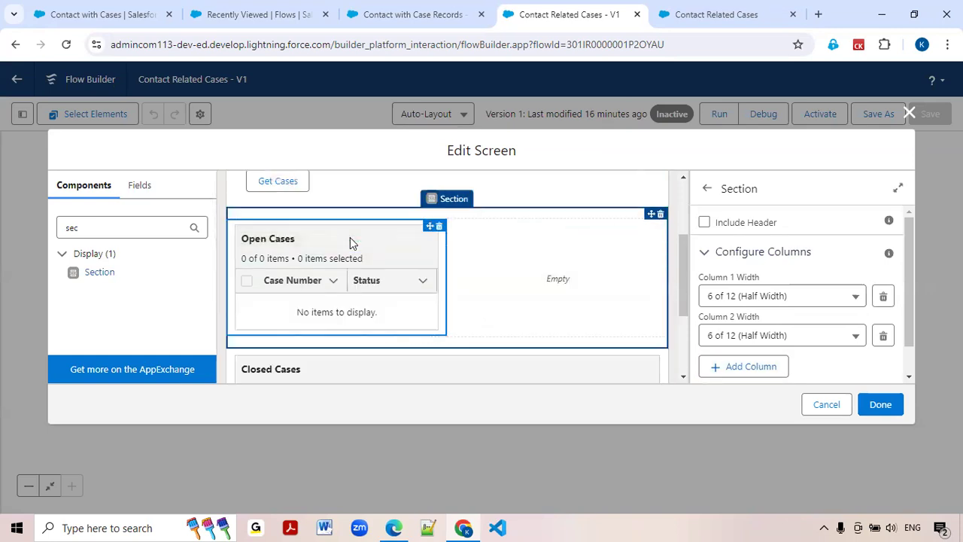
{"action": "scroll", "coordinate": [436, 290], "scroll_direction": "down", "scroll_amount": 2}
{"action": "scroll", "coordinate": [435, 291], "scroll_direction": "up", "scroll_amount": 2}
{"action": "left_click_drag", "start_coordinate": [456, 333], "coordinate": [543, 228]}
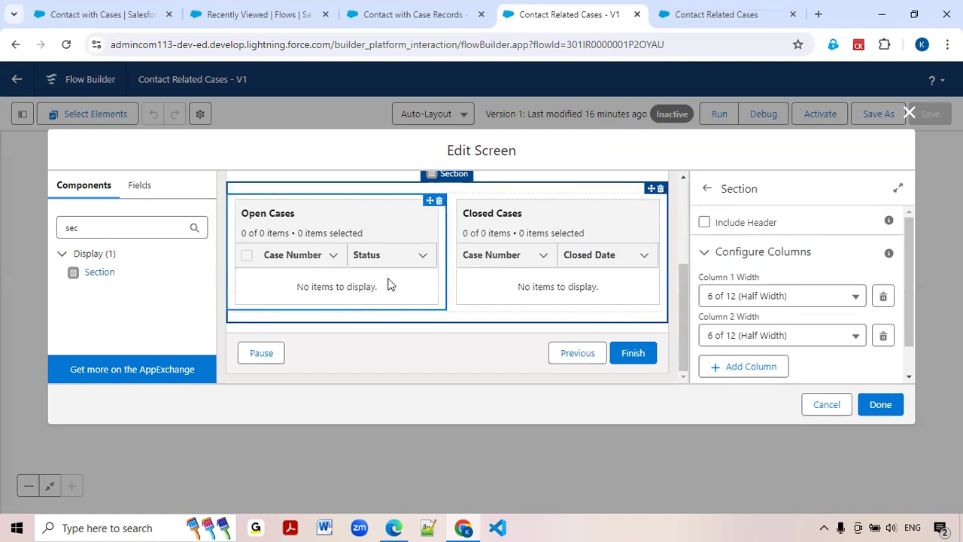
{"action": "scroll", "coordinate": [444, 282], "scroll_direction": "up", "scroll_amount": 1}
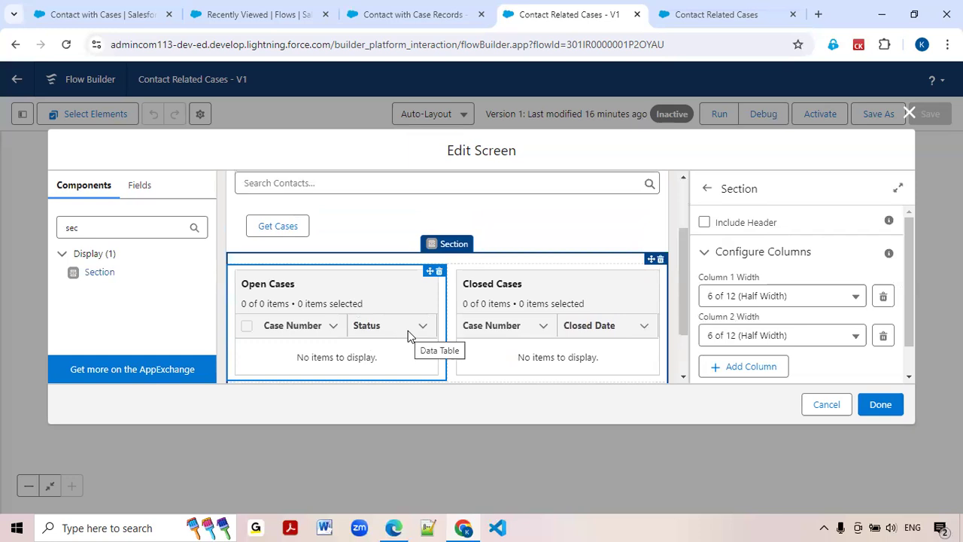
Hide the Next or Finish button in the Contact with Cases screen's footer, finish editing the screen and save the flow.
{"action": "scroll", "coordinate": [507, 331], "scroll_direction": "up", "scroll_amount": 1}
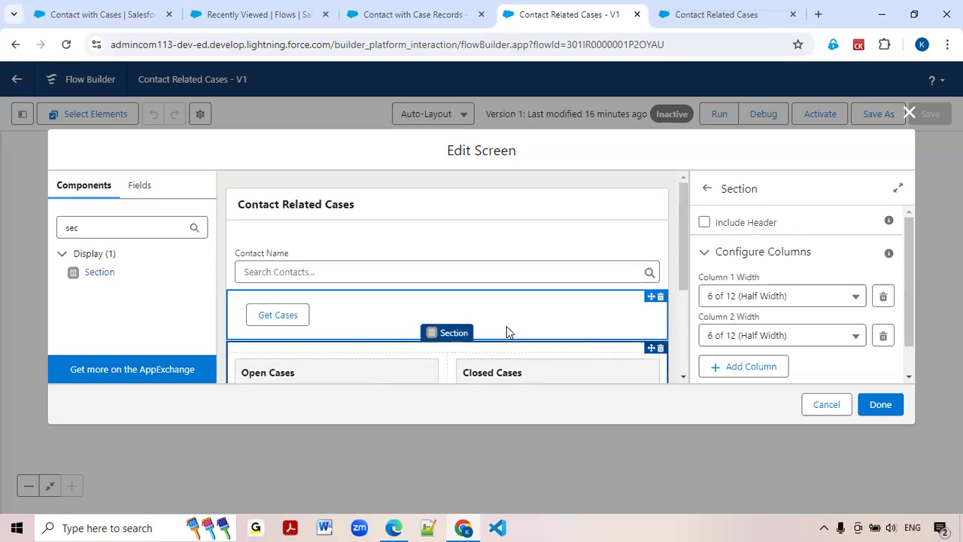
{"action": "scroll", "coordinate": [506, 331], "scroll_direction": "down", "scroll_amount": 2}
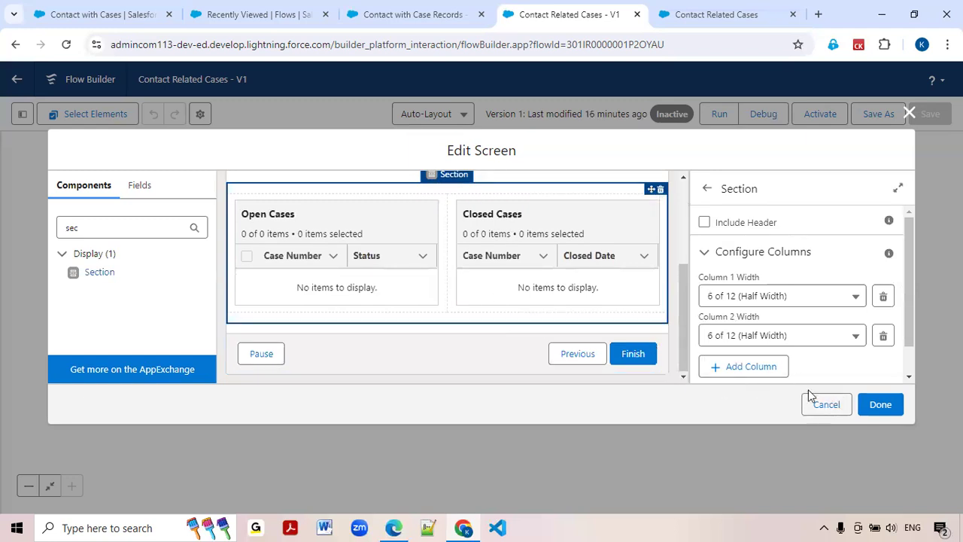
{"action": "left_click", "coordinate": [518, 349]}
{"action": "scroll", "coordinate": [709, 331], "scroll_direction": "down", "scroll_amount": 1}
{"action": "left_click", "coordinate": [711, 367]}
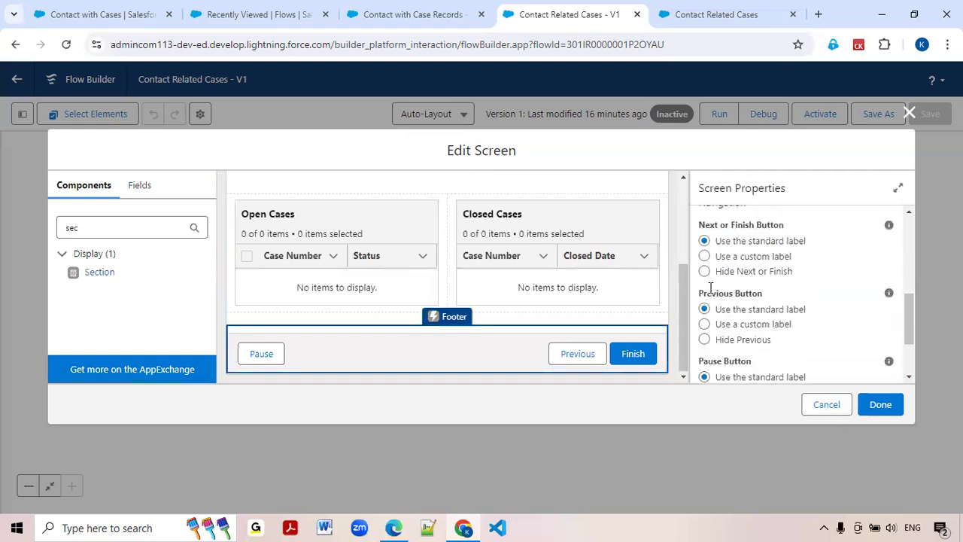
{"action": "left_click", "coordinate": [705, 272]}
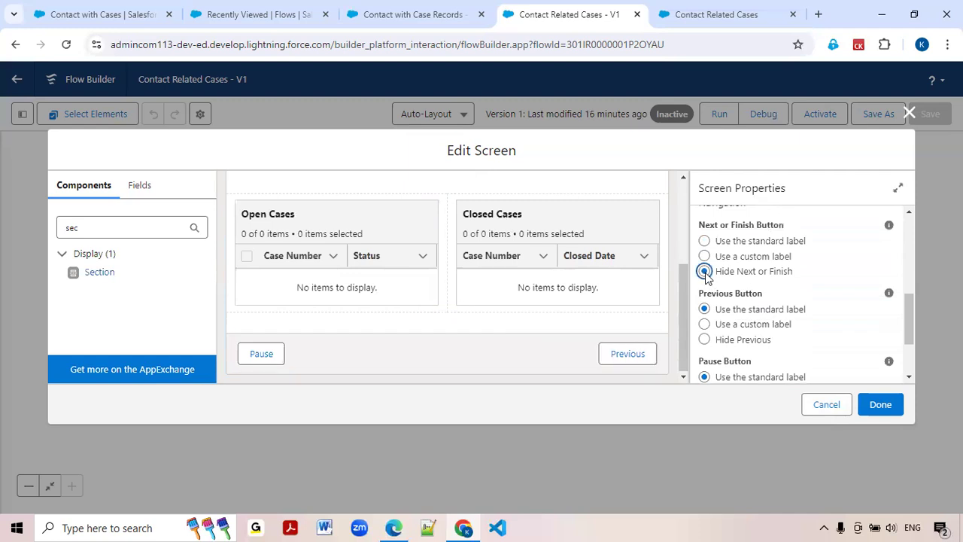
{"action": "left_click", "coordinate": [871, 406]}
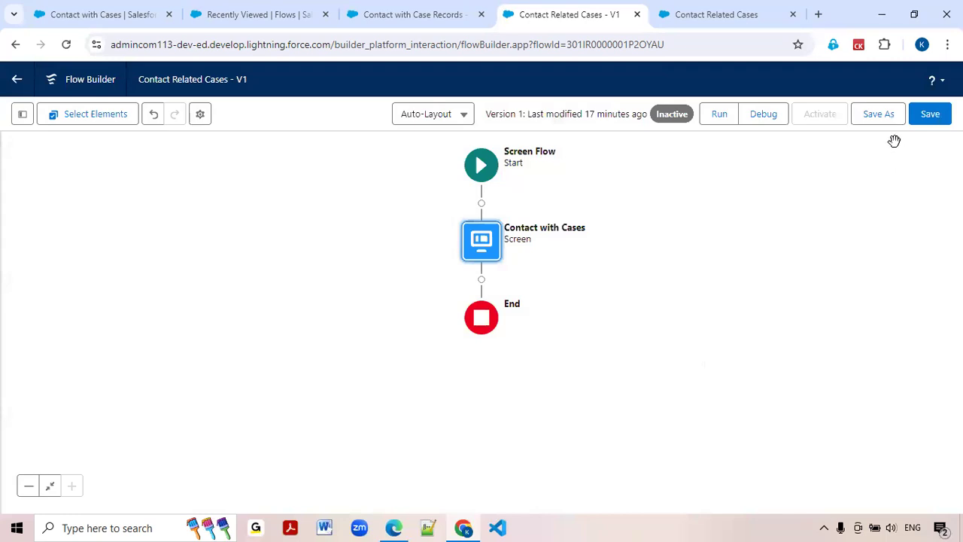
{"action": "left_click", "coordinate": [930, 123]}
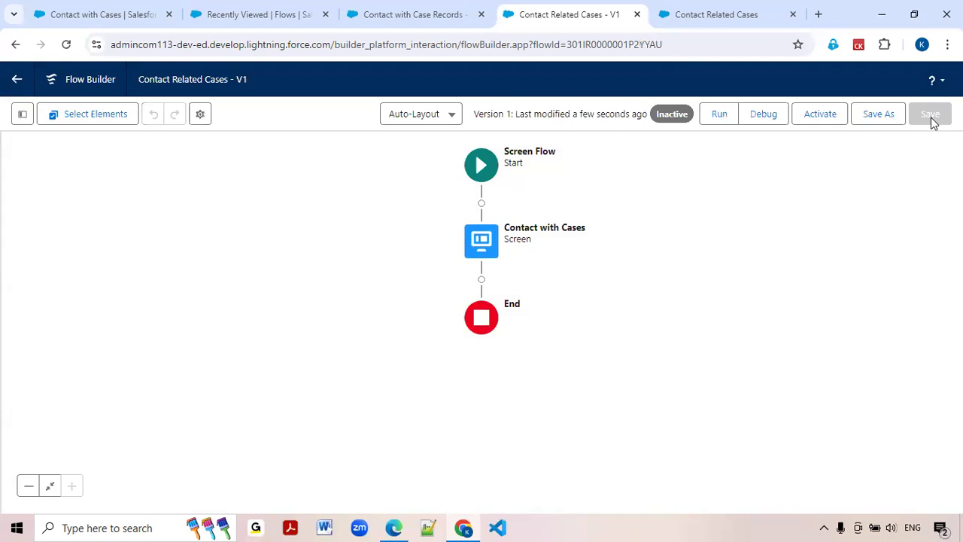
Debug the Contact Related Cases flow by looking up an existing contact and getting that contact's cases.
{"action": "left_click", "coordinate": [771, 121]}
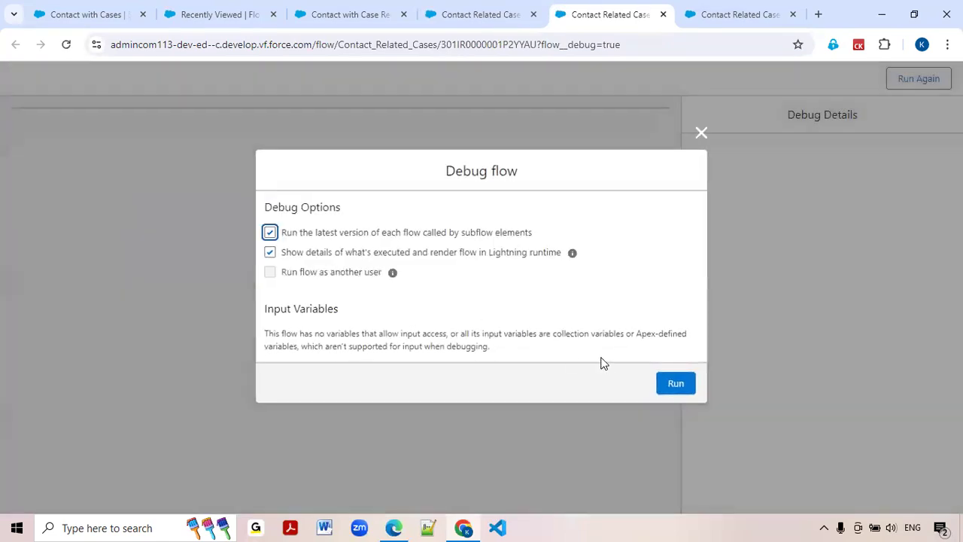
{"action": "left_click", "coordinate": [669, 387]}
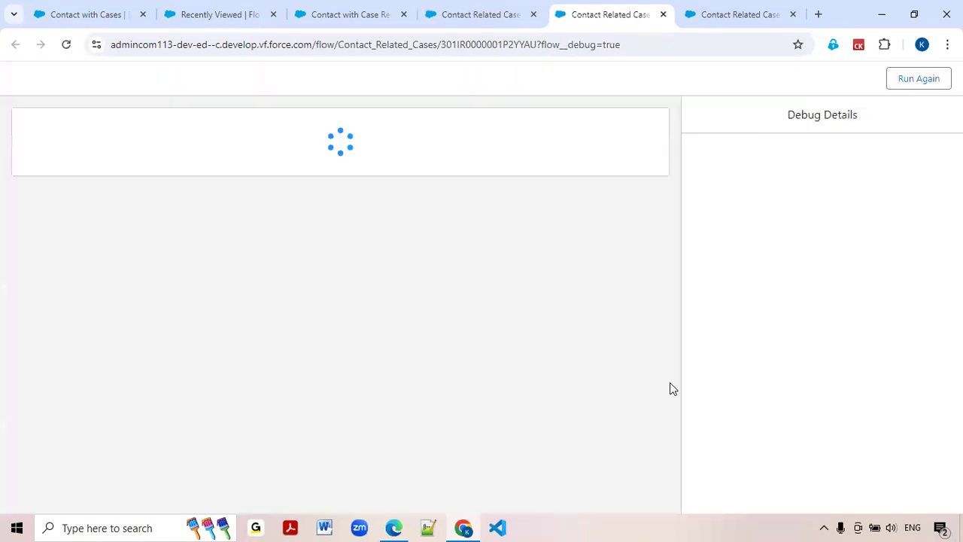
{"action": "left_click", "coordinate": [129, 178]}
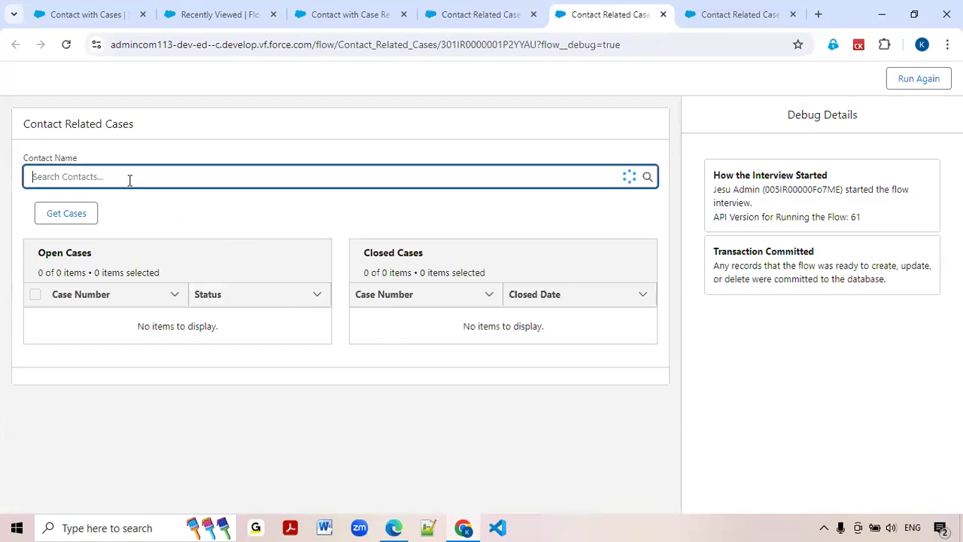
{"action": "type", "text": "Roa"}
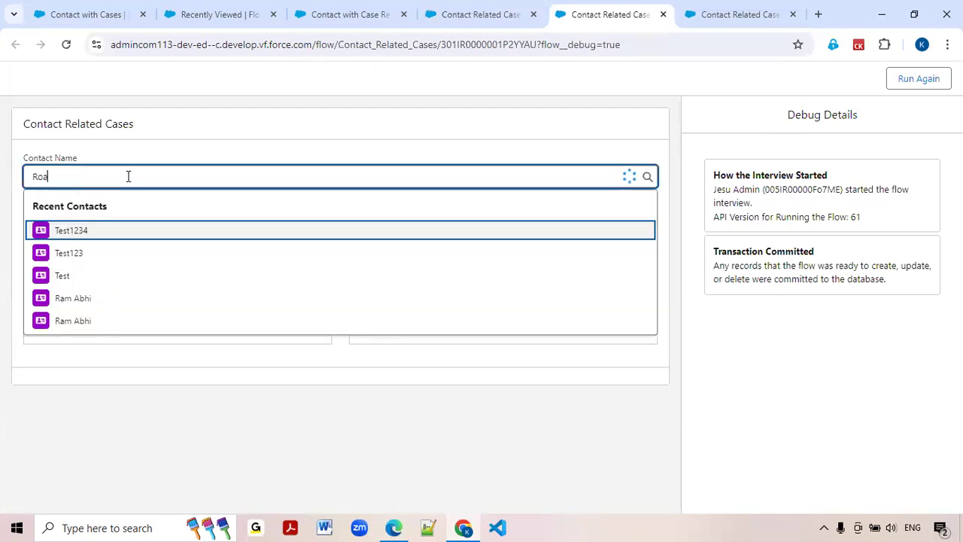
{"action": "key", "text": "BackSpace"}
{"action": "type", "text": "s"}
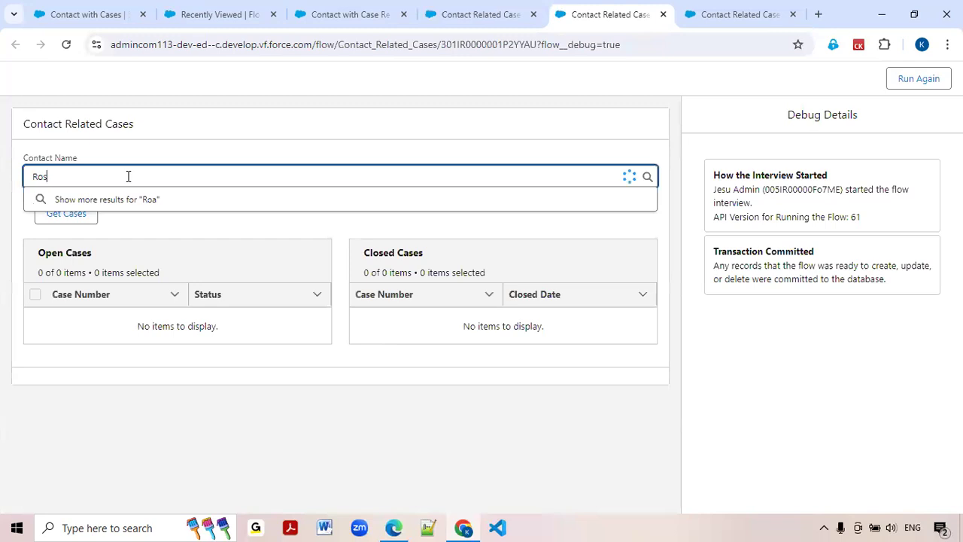
{"action": "left_click", "coordinate": [97, 219]}
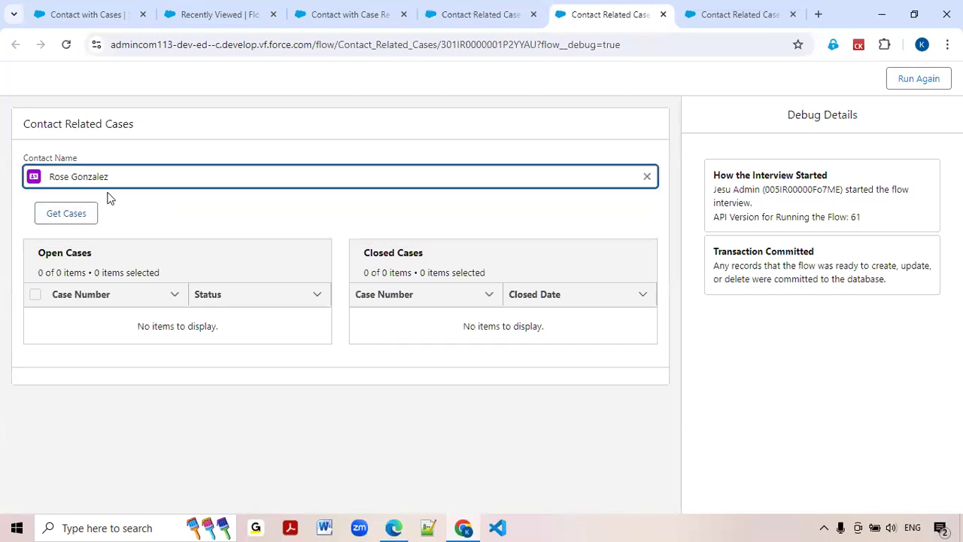
{"action": "left_click", "coordinate": [74, 215]}
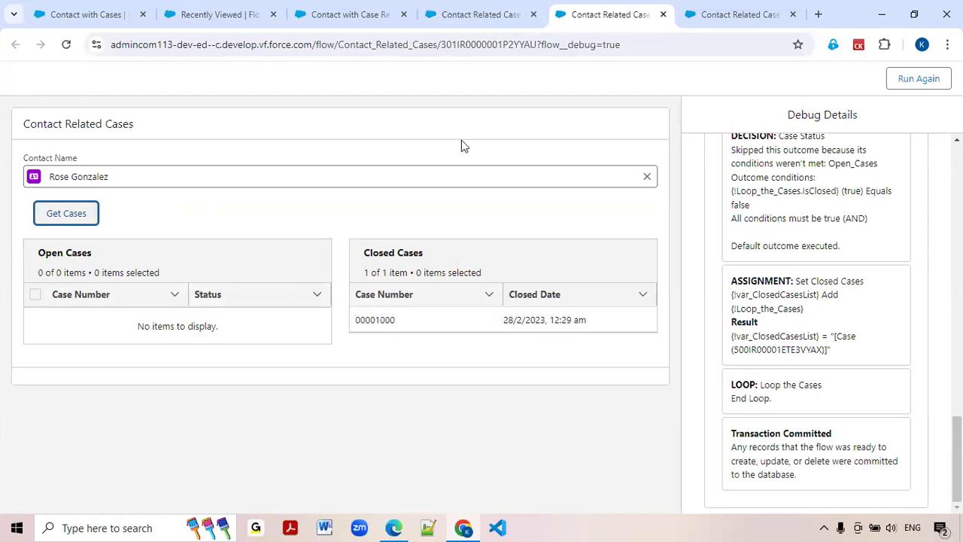
Return to the Sales app's flow list and open the Contacts object from there.
{"action": "left_click", "coordinate": [242, 25]}
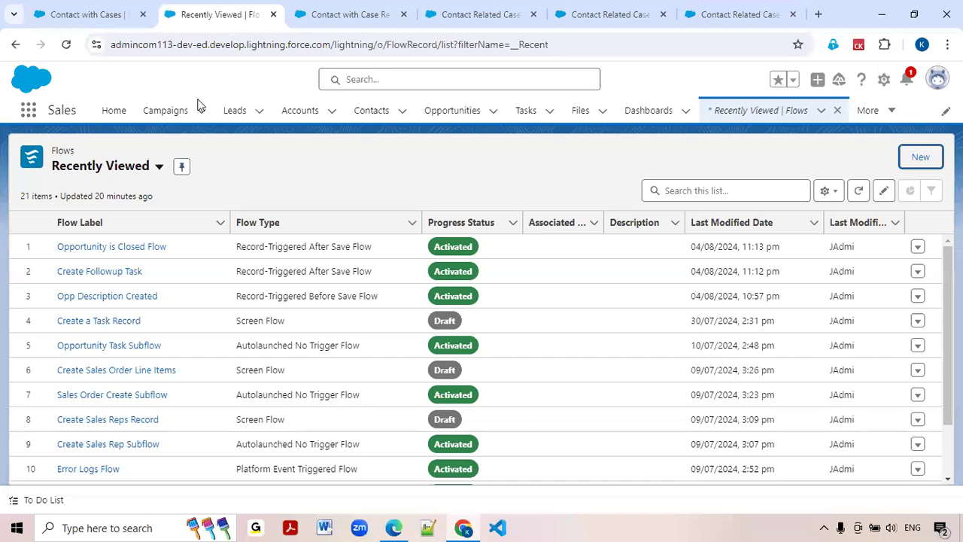
{"action": "left_click", "coordinate": [333, 14]}
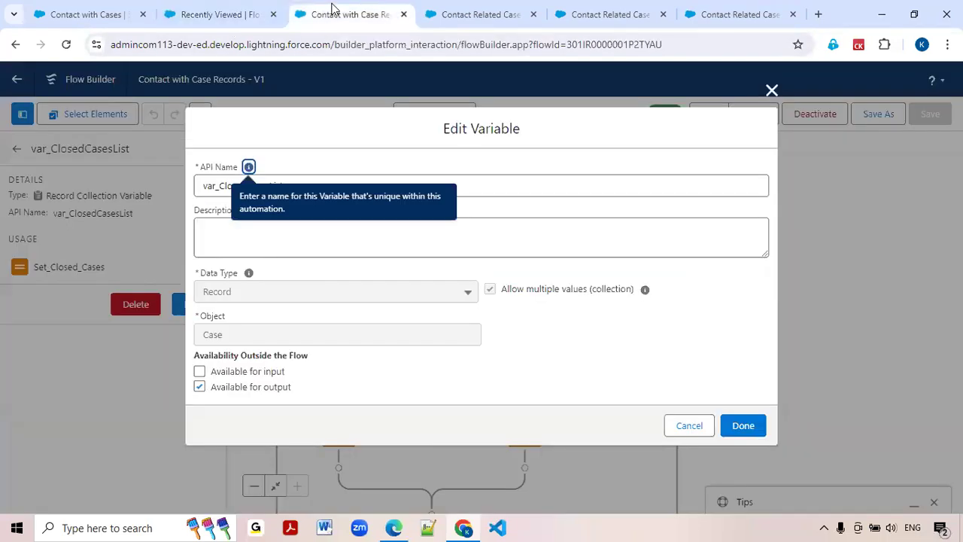
{"action": "left_click", "coordinate": [256, 14]}
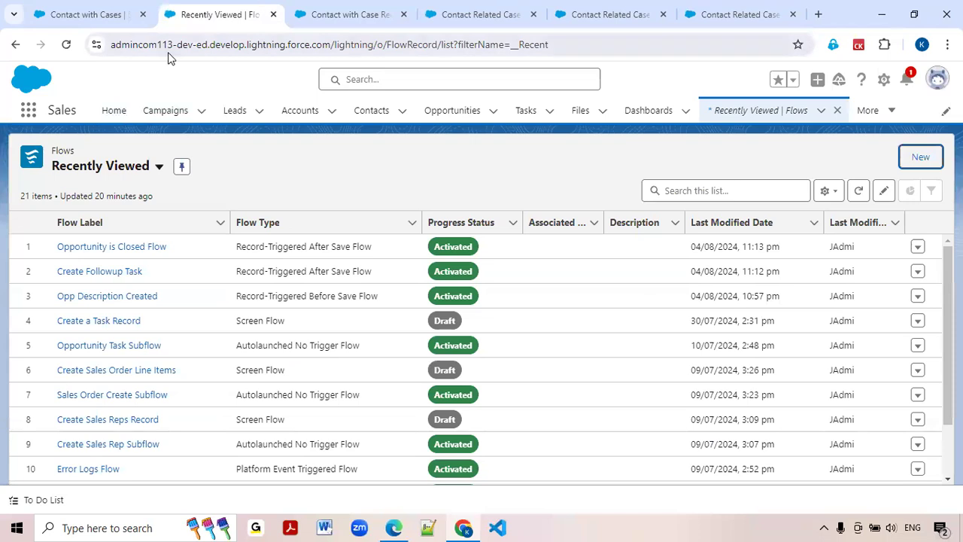
{"action": "left_click", "coordinate": [25, 113]}
{"action": "type", "text": "Contact"}
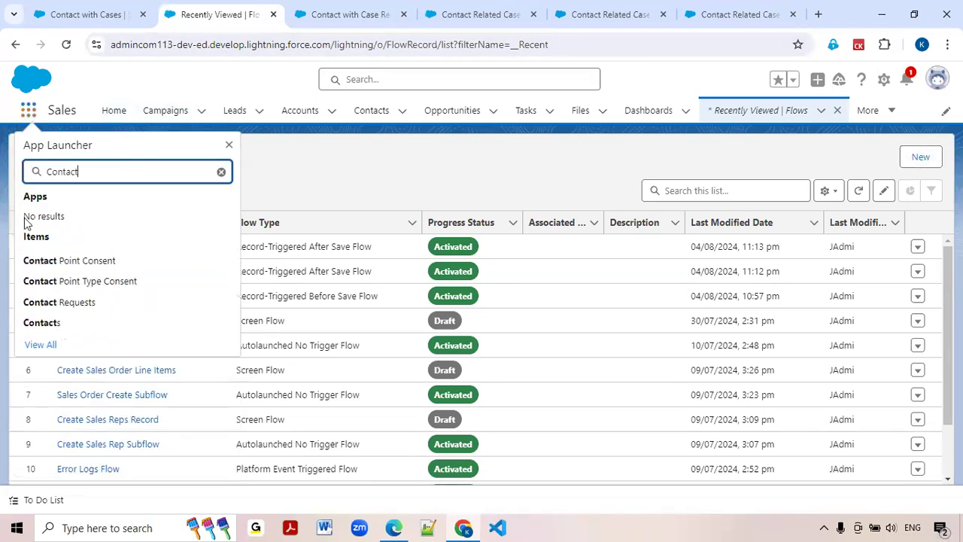
{"action": "left_click", "coordinate": [43, 321]}
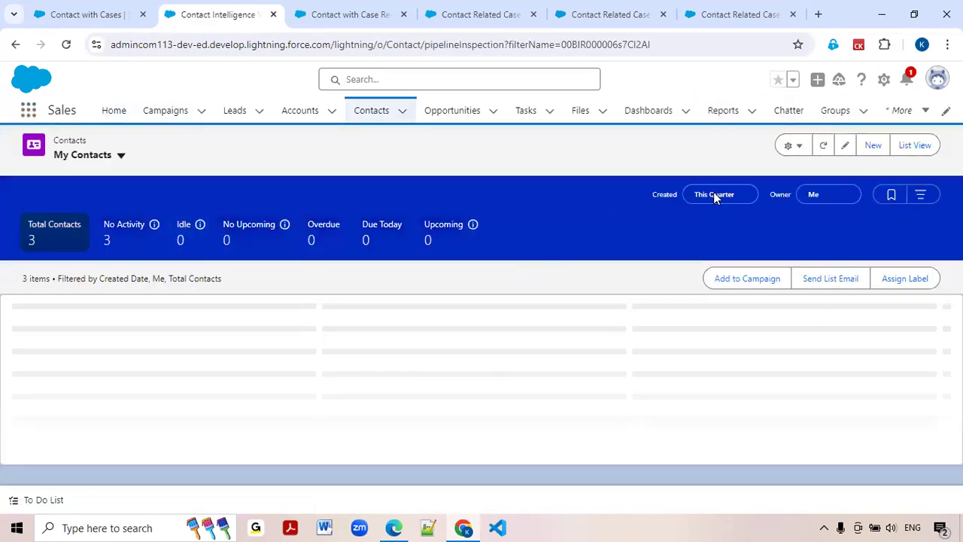
Create a new contact with the last name Contact with Cases and save it.
{"action": "left_click", "coordinate": [873, 148]}
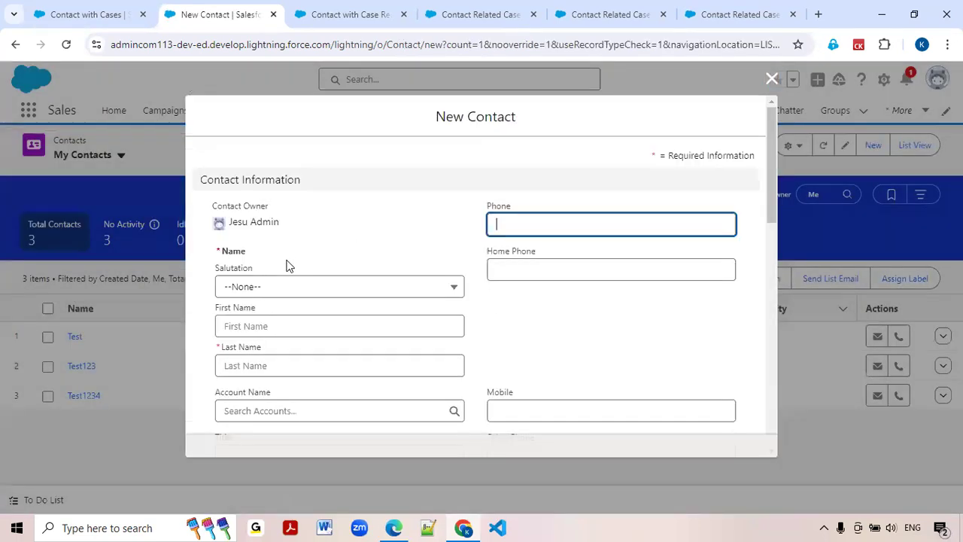
{"action": "left_click", "coordinate": [242, 362]}
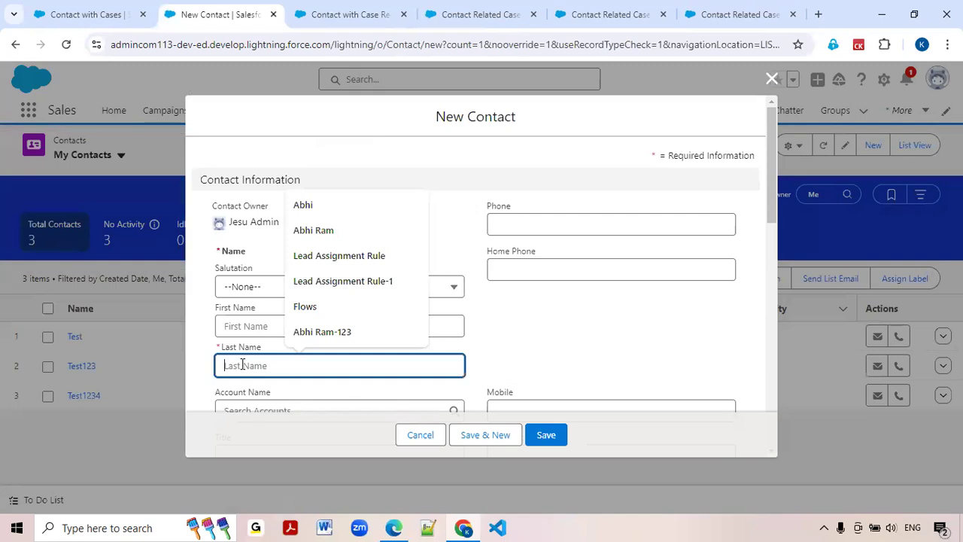
{"action": "type", "text": "Contact with Cases"}
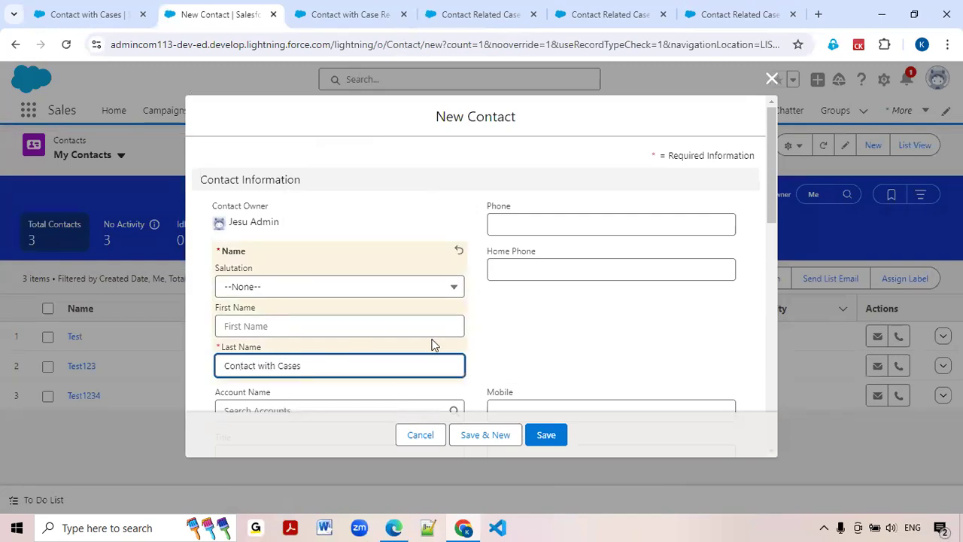
{"action": "scroll", "coordinate": [366, 318], "scroll_direction": "down", "scroll_amount": 4}
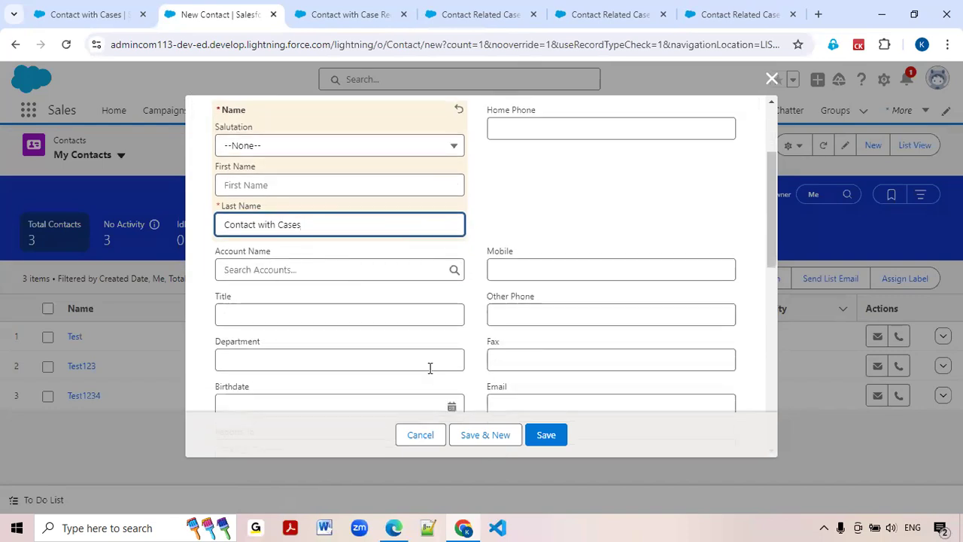
{"action": "left_click", "coordinate": [536, 432]}
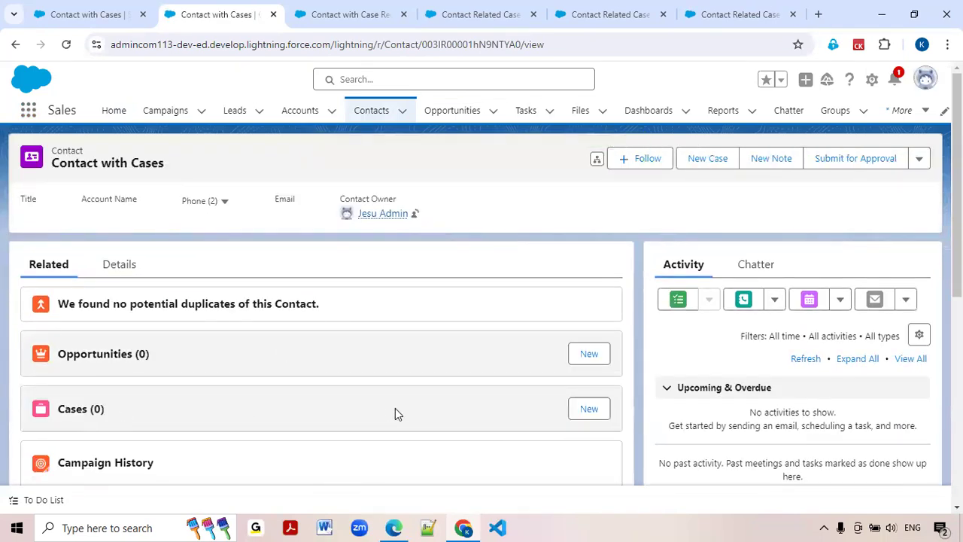
Create a case for the new contact with Case Origin Phone and save it, continuing with another new case.
{"action": "left_click", "coordinate": [591, 411]}
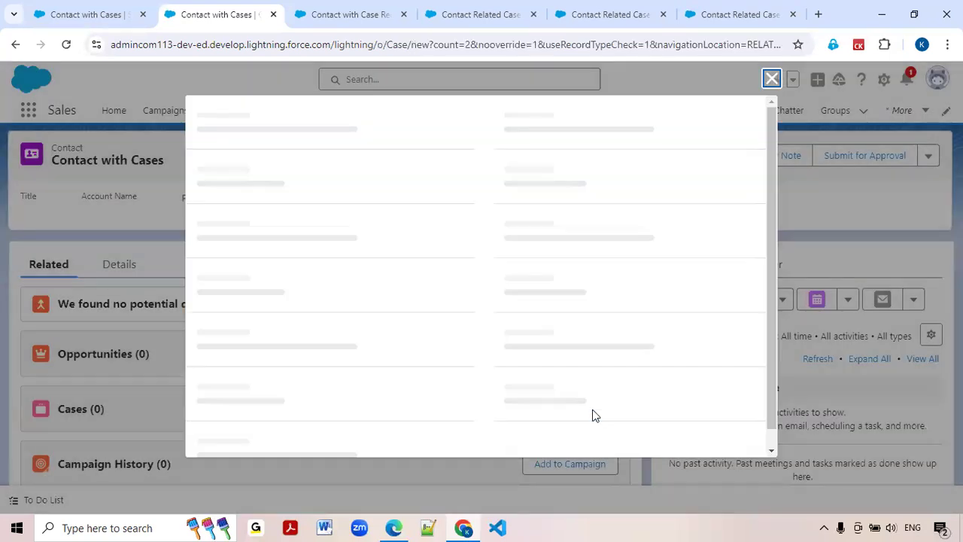
{"action": "left_click", "coordinate": [526, 312]}
{"action": "left_click", "coordinate": [533, 367]}
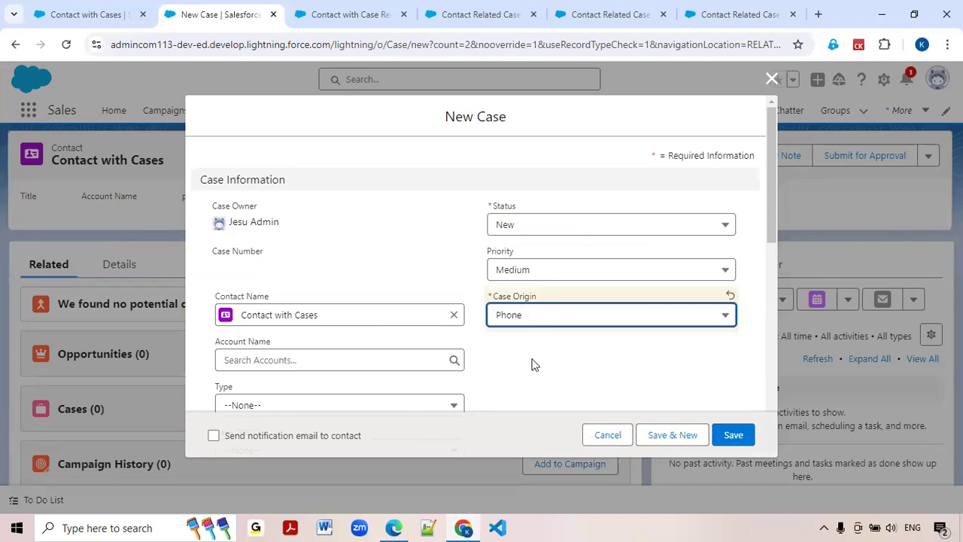
{"action": "scroll", "coordinate": [413, 327], "scroll_direction": "down", "scroll_amount": 4}
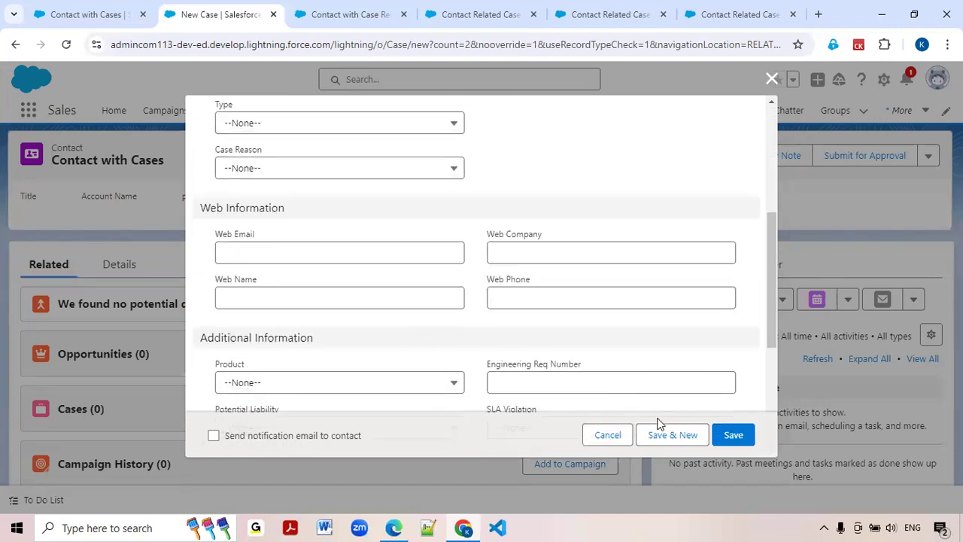
{"action": "left_click", "coordinate": [676, 434]}
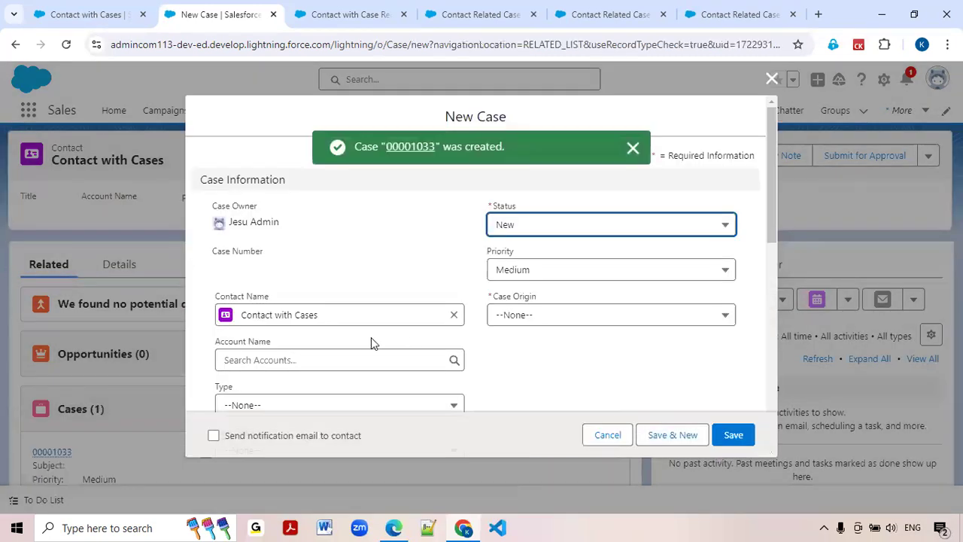
Create a second case with status Working and Case Origin Phone, saving it and continuing with another new case.
{"action": "left_click", "coordinate": [527, 230]}
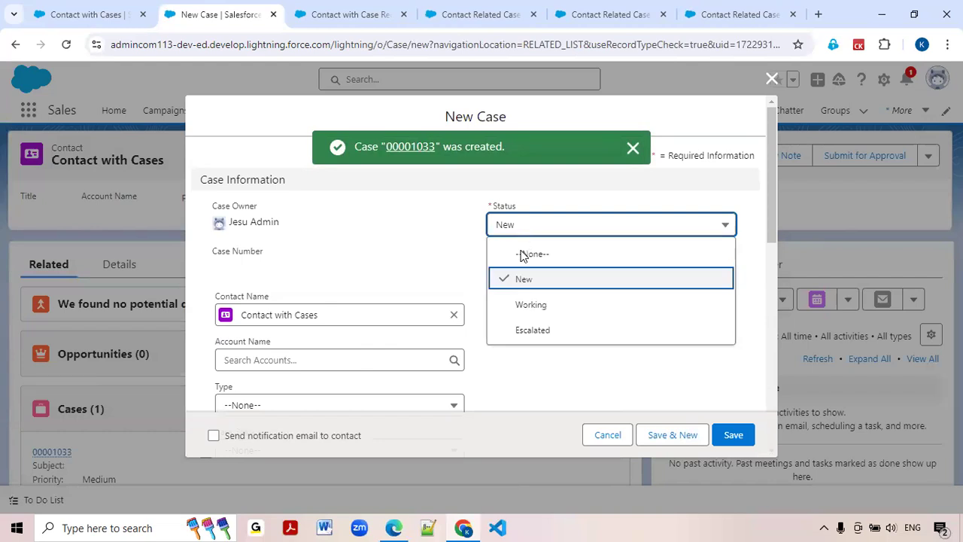
{"action": "left_click", "coordinate": [521, 304]}
{"action": "left_click", "coordinate": [531, 318]}
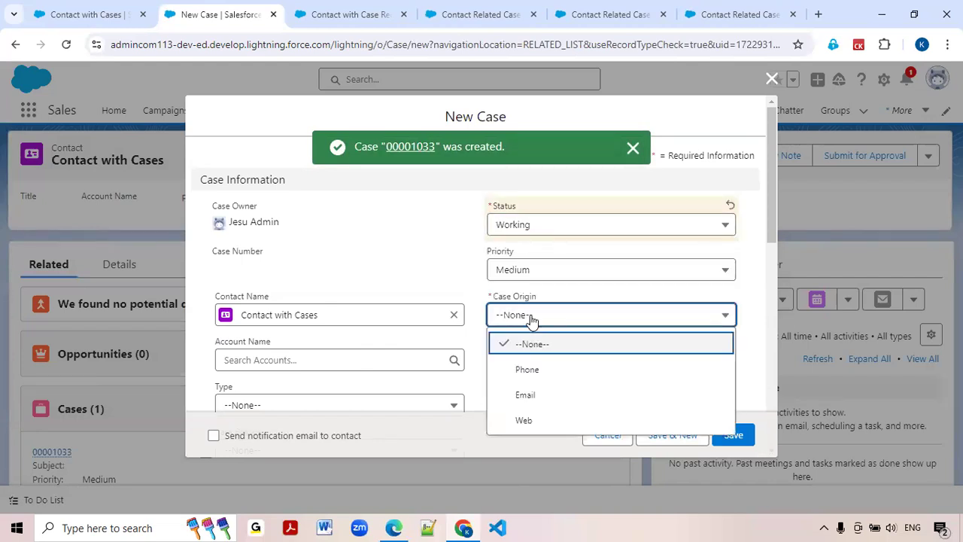
{"action": "left_click", "coordinate": [527, 369]}
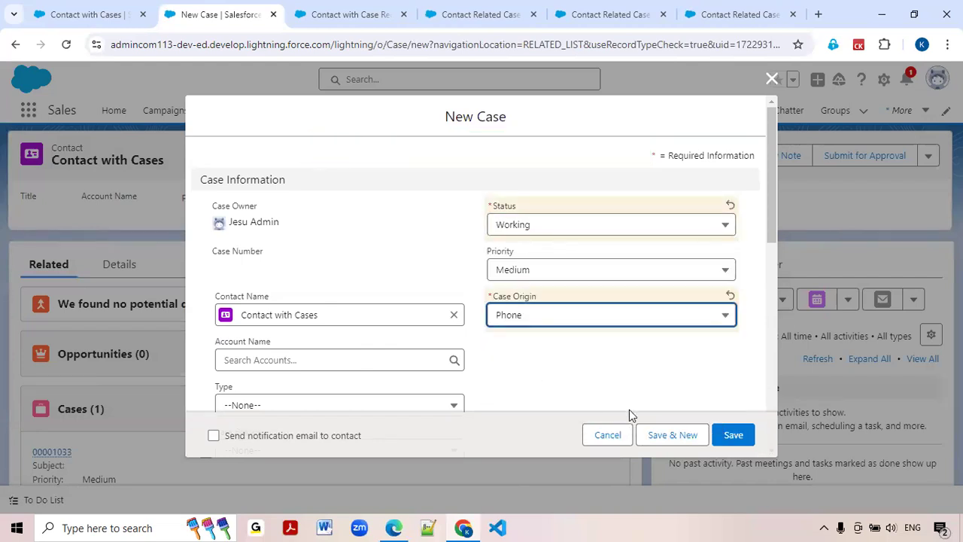
{"action": "left_click", "coordinate": [669, 437]}
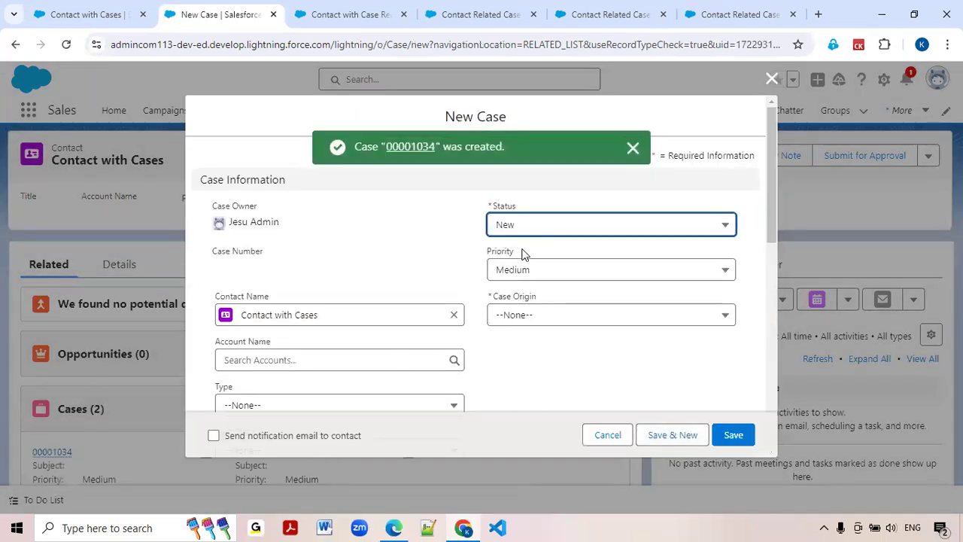
Create a third case with status Escalated and Case Origin Email, saving it and continuing with another new case.
{"action": "left_click", "coordinate": [526, 237]}
{"action": "left_click", "coordinate": [532, 331]}
{"action": "left_click", "coordinate": [532, 325]}
{"action": "left_click", "coordinate": [538, 391]}
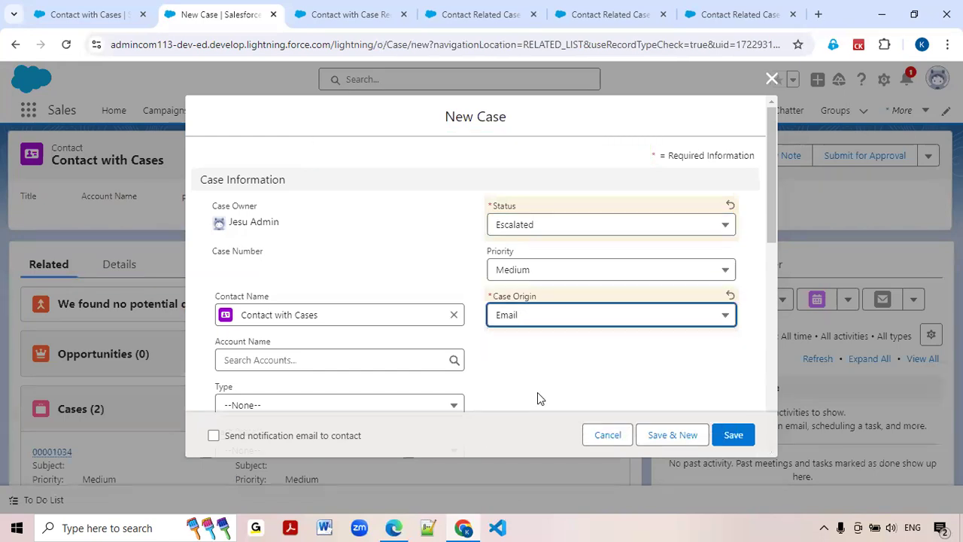
{"action": "left_click", "coordinate": [676, 437]}
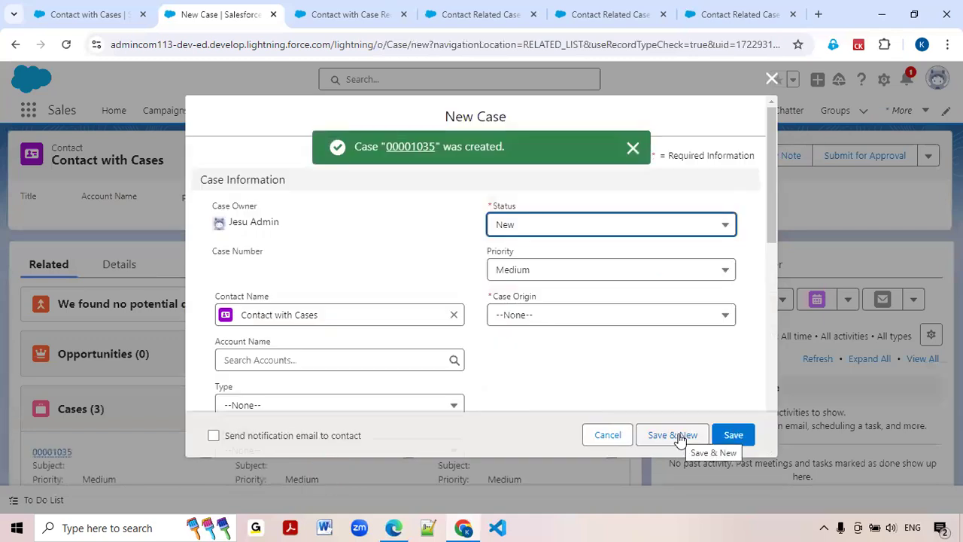
Create a fourth case for the contact with status Escalated and Case Origin Web, and save it.
{"action": "left_click", "coordinate": [553, 236]}
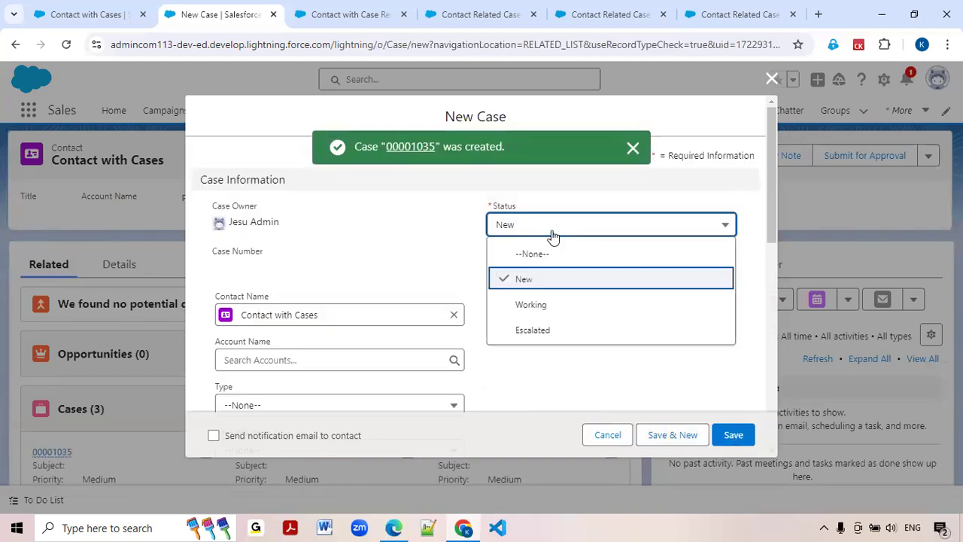
{"action": "left_click", "coordinate": [535, 331]}
{"action": "left_click", "coordinate": [539, 320]}
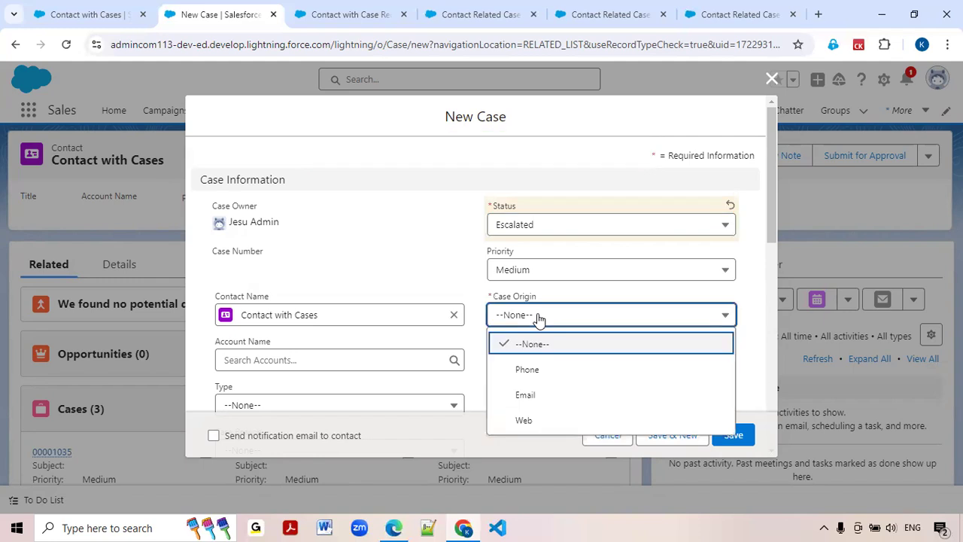
{"action": "left_click", "coordinate": [537, 420]}
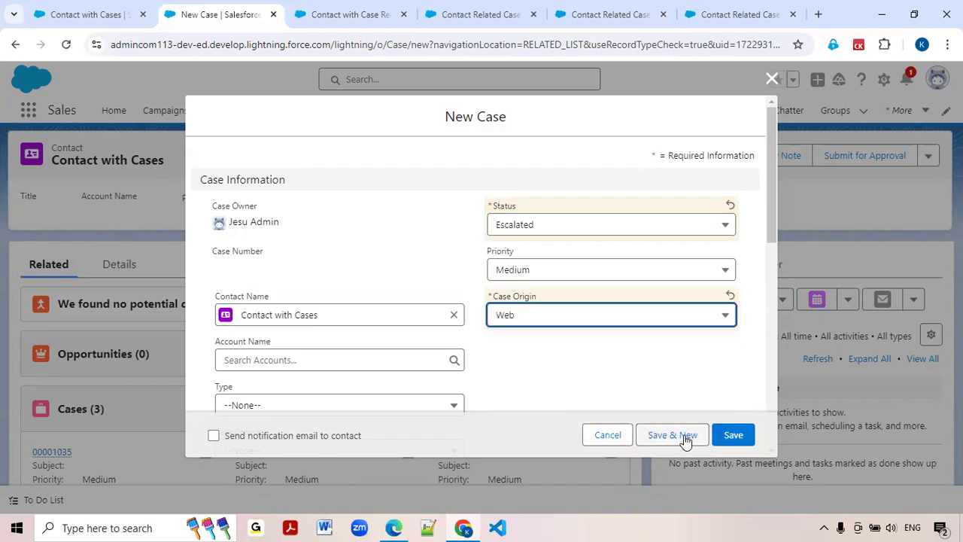
{"action": "left_click", "coordinate": [741, 439]}
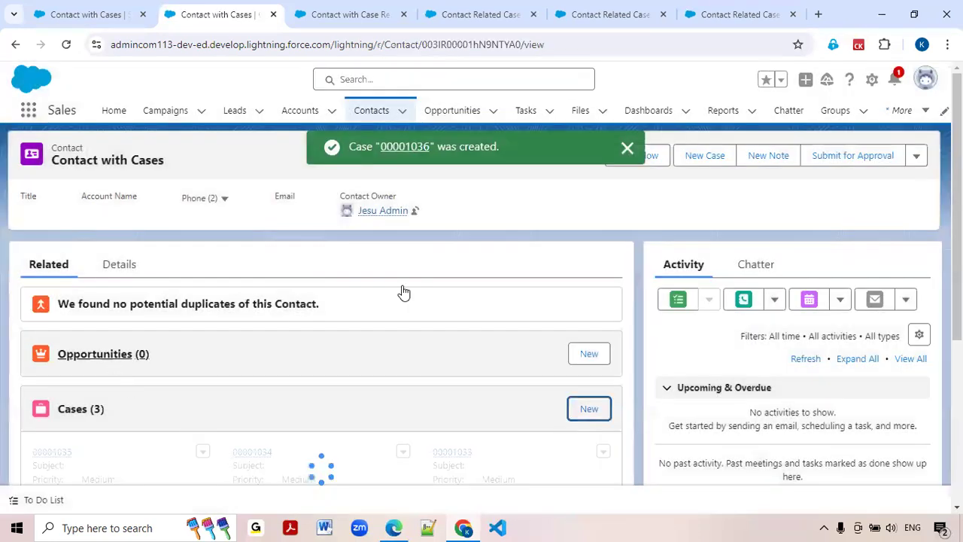
{"action": "scroll", "coordinate": [219, 378], "scroll_direction": "down", "scroll_amount": 2}
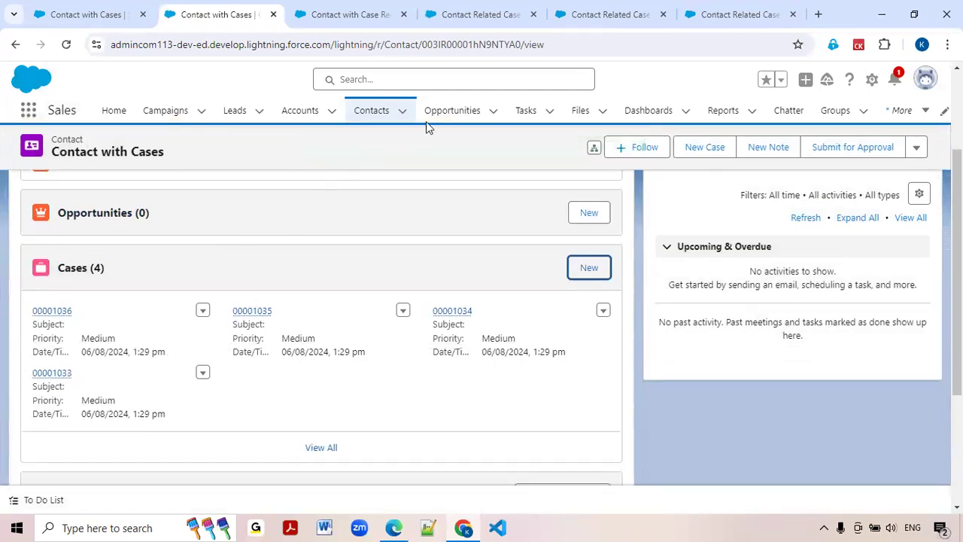
In the running Contact Related Cases flow, replace the selected contact with Contact with Cases and get its cases.
{"action": "left_click", "coordinate": [598, 22]}
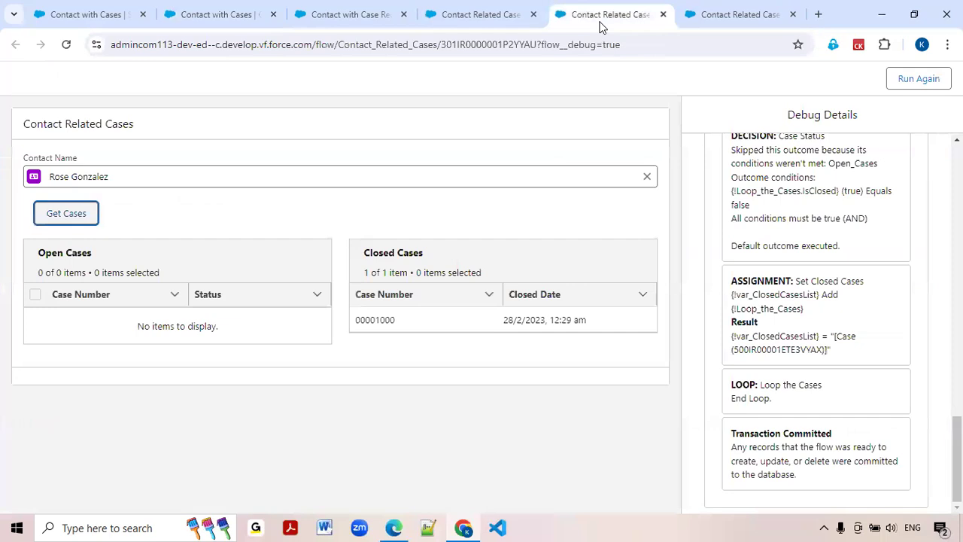
{"action": "left_click", "coordinate": [647, 178]}
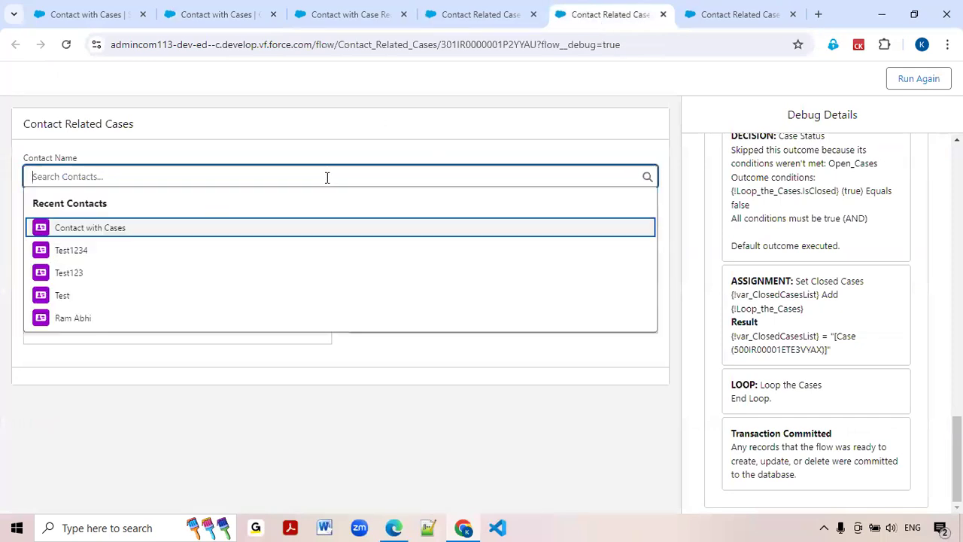
{"action": "left_click", "coordinate": [107, 228]}
{"action": "left_click", "coordinate": [78, 222]}
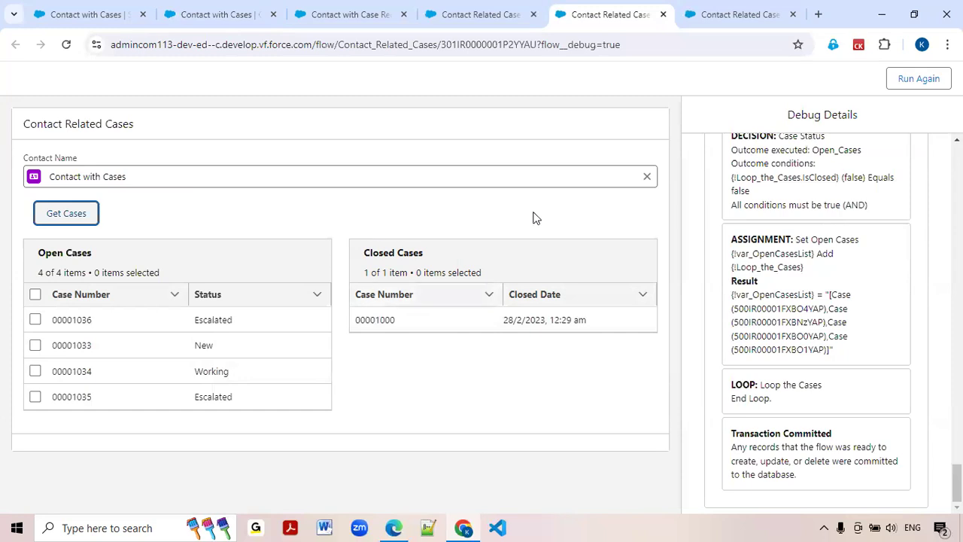
In the running flow, replace the selected contact with the last one in the recent contacts and get its cases.
{"action": "left_click", "coordinate": [649, 180]}
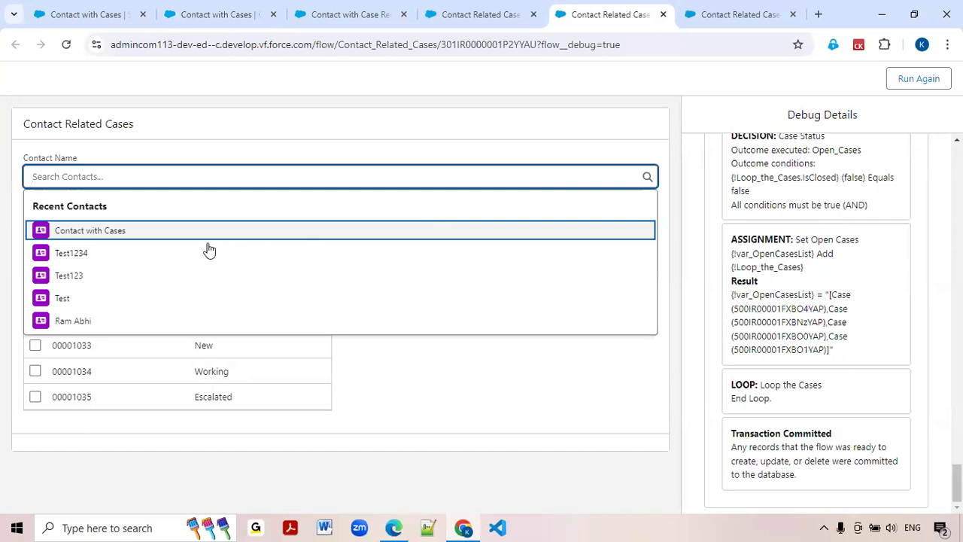
{"action": "left_click", "coordinate": [82, 319]}
{"action": "left_click", "coordinate": [86, 215]}
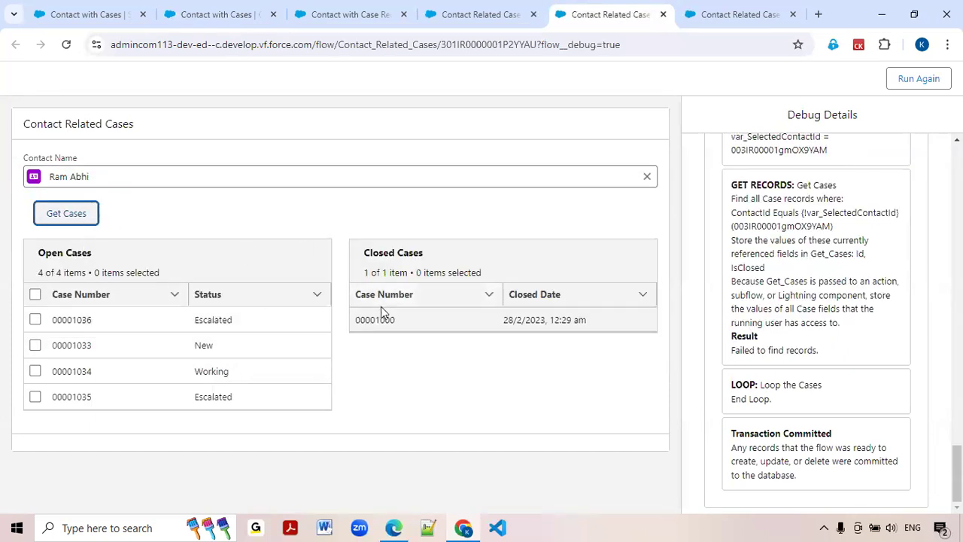
Clear the selected contact, search for another existing contact by first name, select it and get its cases.
{"action": "left_click", "coordinate": [647, 179]}
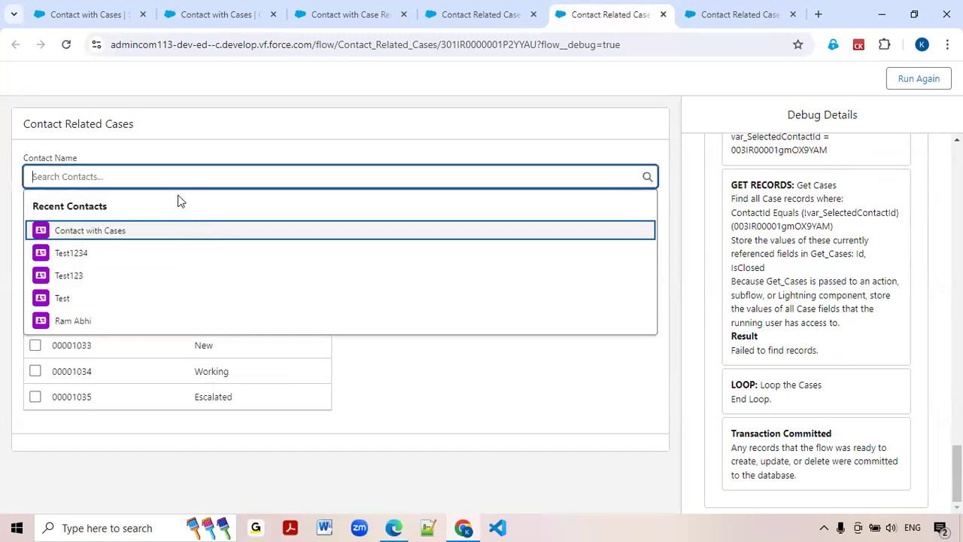
{"action": "type", "text": "rose"}
{"action": "left_click", "coordinate": [79, 222]}
{"action": "left_click", "coordinate": [85, 219]}
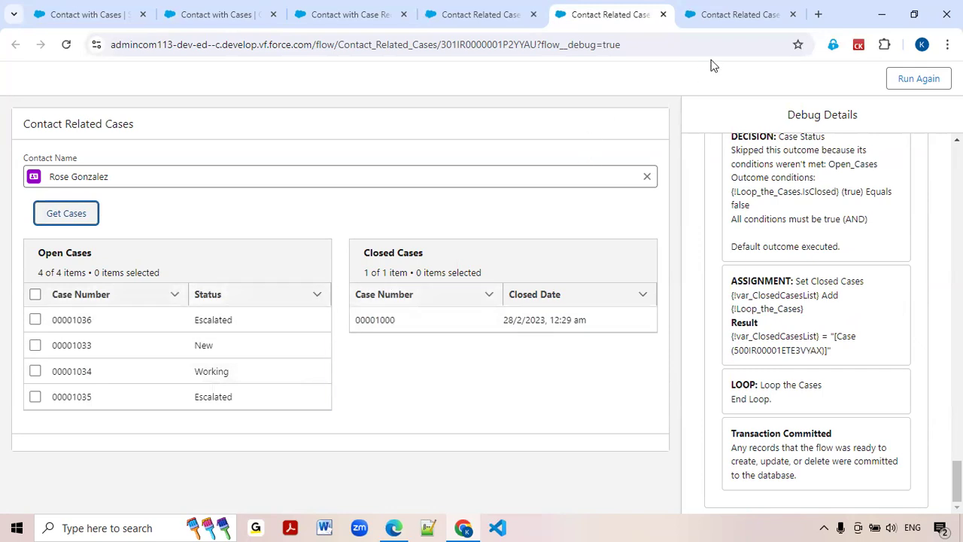
In the Contact with Case Records flow, make the var_ClosedCasesList variable available for input.
{"action": "left_click", "coordinate": [720, 21]}
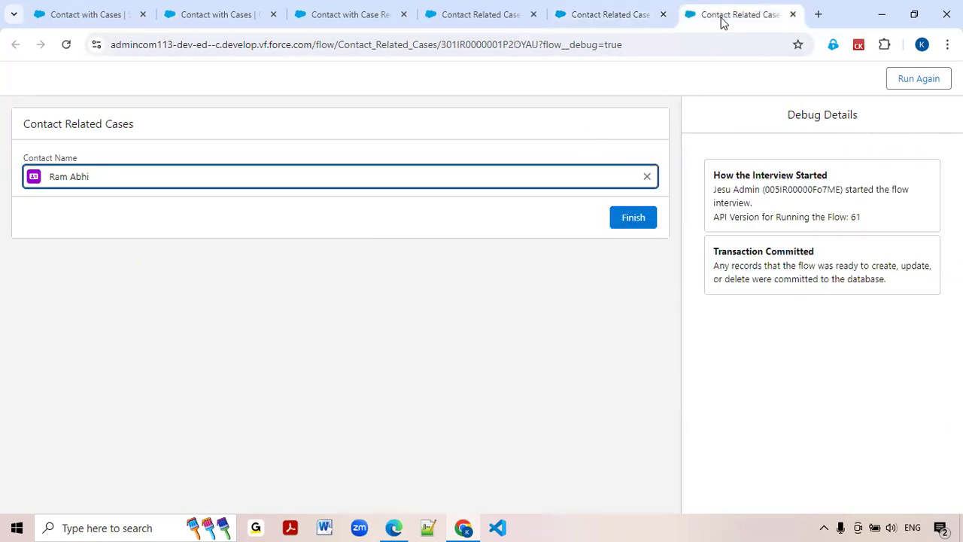
{"action": "left_click", "coordinate": [638, 11]}
{"action": "left_click", "coordinate": [507, 11]}
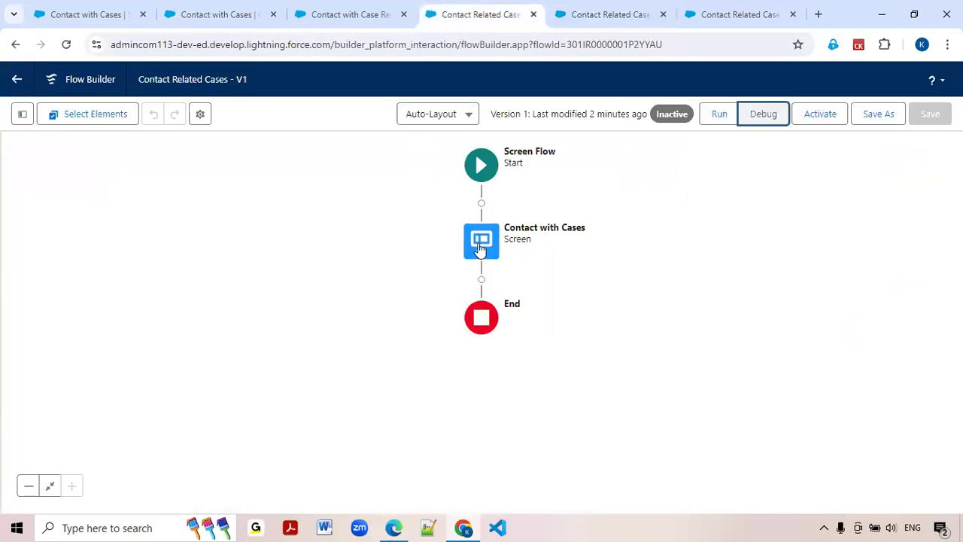
{"action": "left_click", "coordinate": [376, 19]}
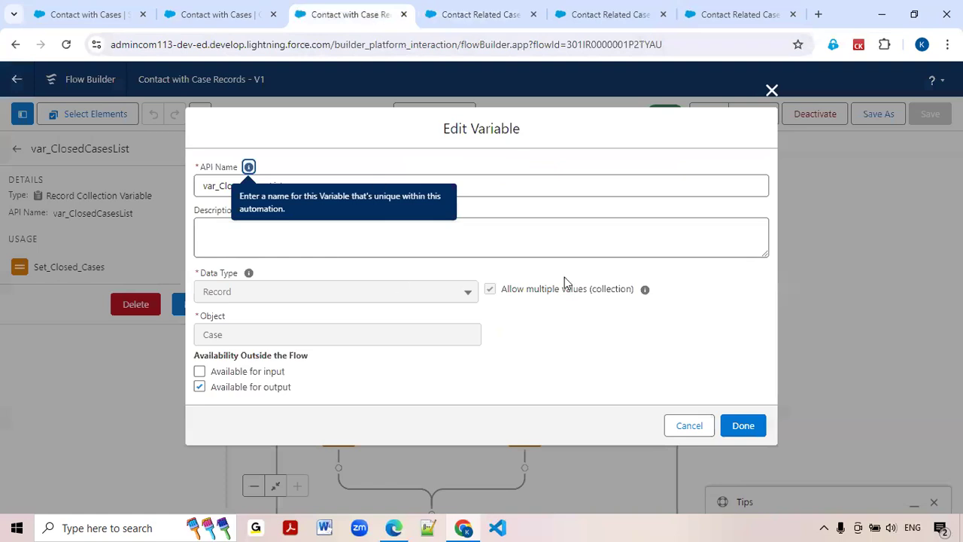
{"action": "left_click", "coordinate": [686, 427]}
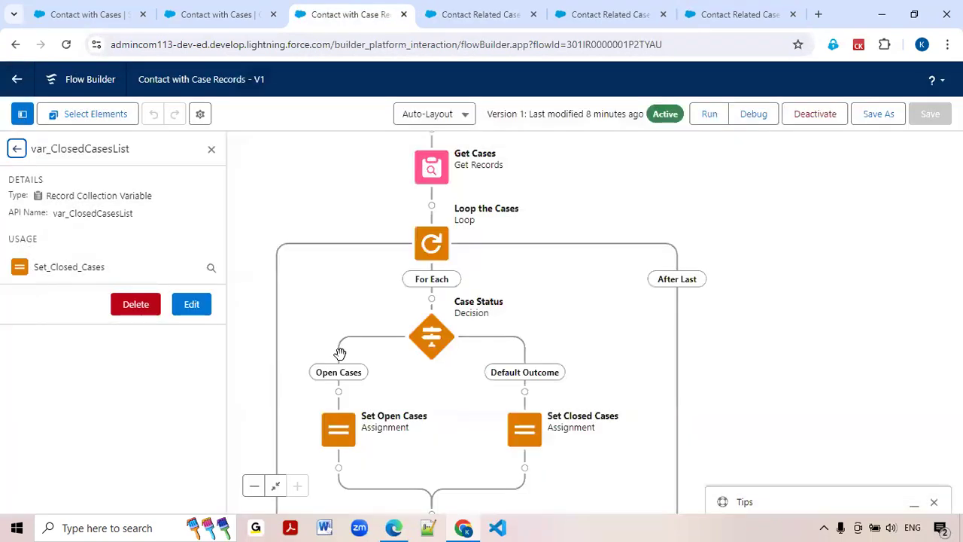
{"action": "left_click", "coordinate": [192, 307]}
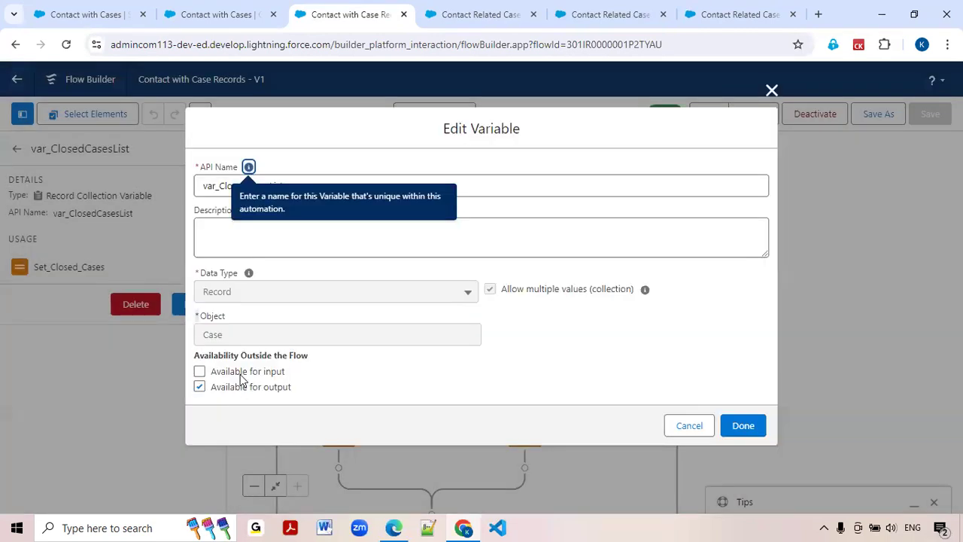
{"action": "left_click", "coordinate": [200, 372]}
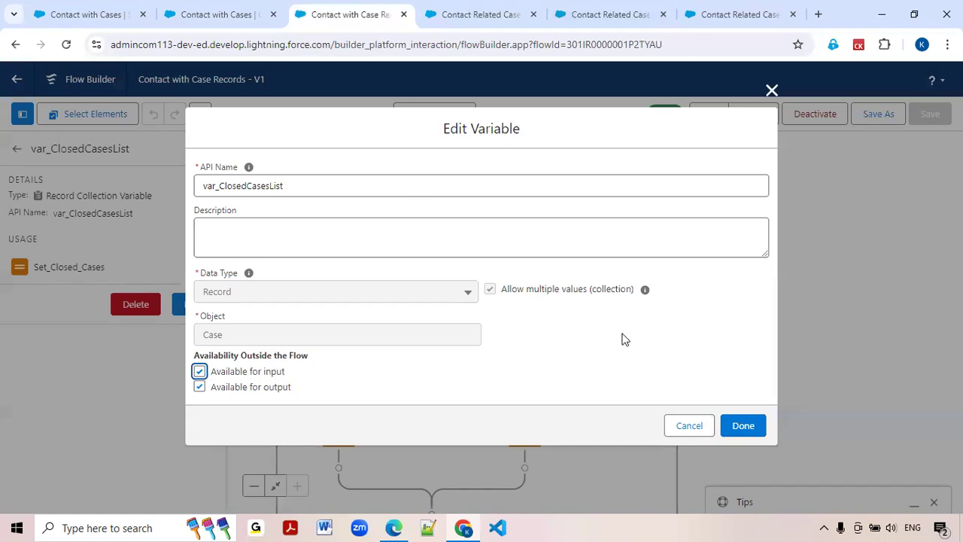
{"action": "left_click", "coordinate": [745, 426]}
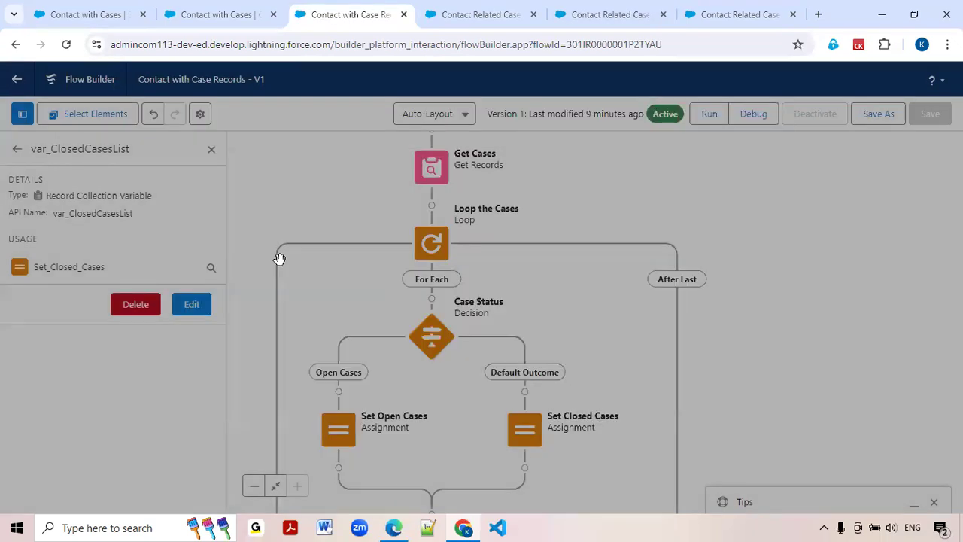
Make the var_OpenCasesList record collection variable available for input.
{"action": "left_click", "coordinate": [16, 149]}
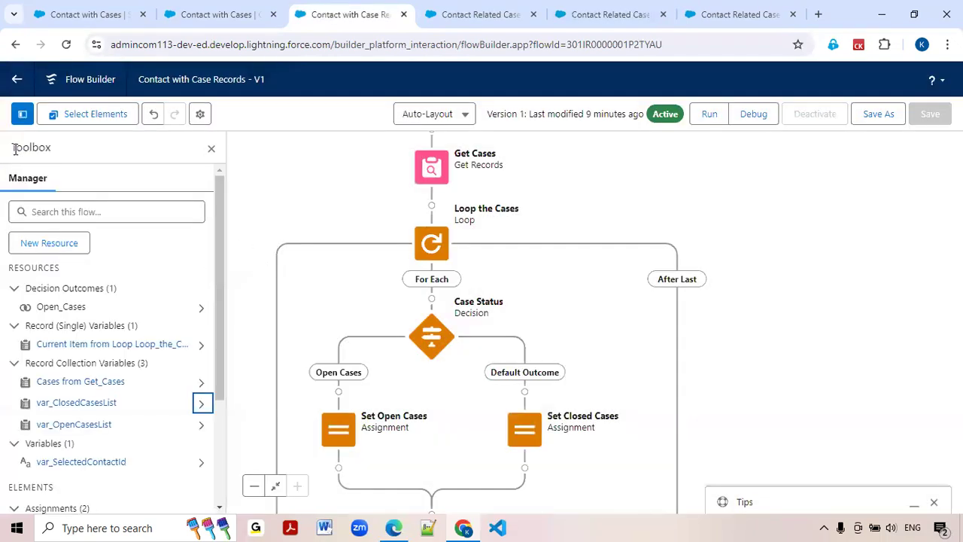
{"action": "left_click", "coordinate": [201, 429]}
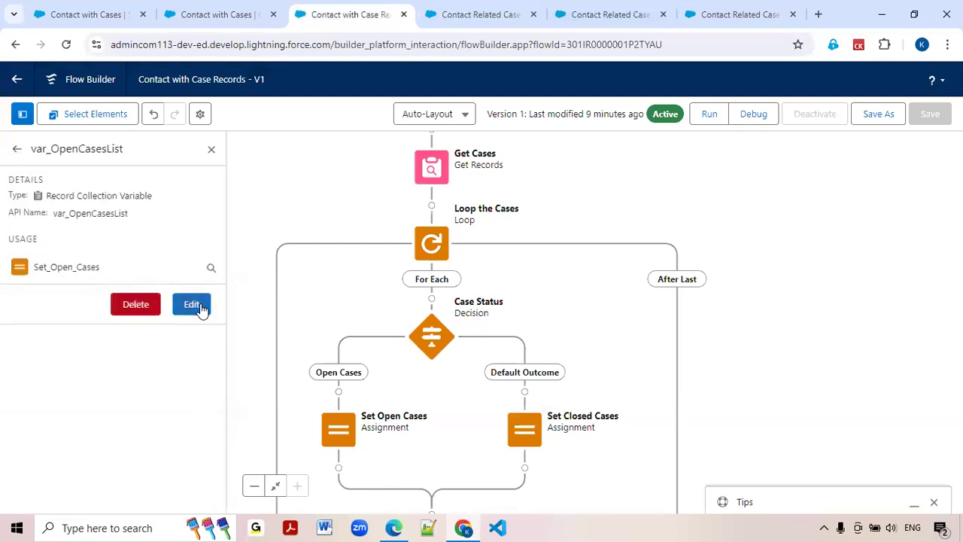
{"action": "left_click", "coordinate": [198, 306]}
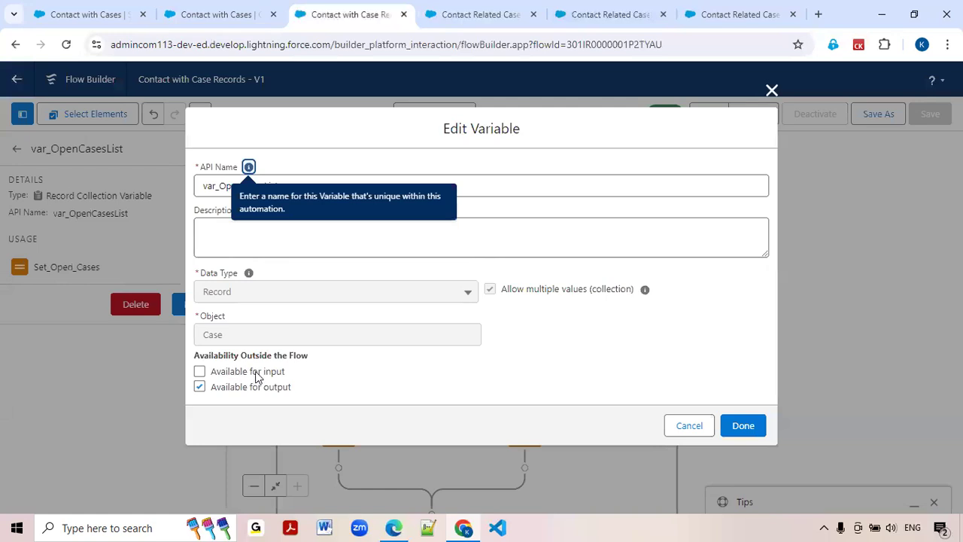
{"action": "left_click", "coordinate": [199, 371]}
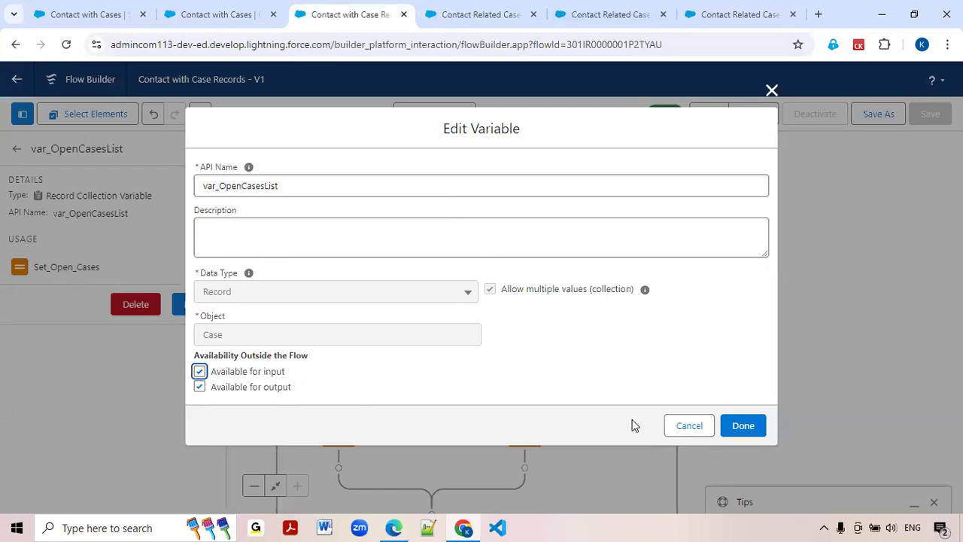
{"action": "left_click", "coordinate": [744, 426]}
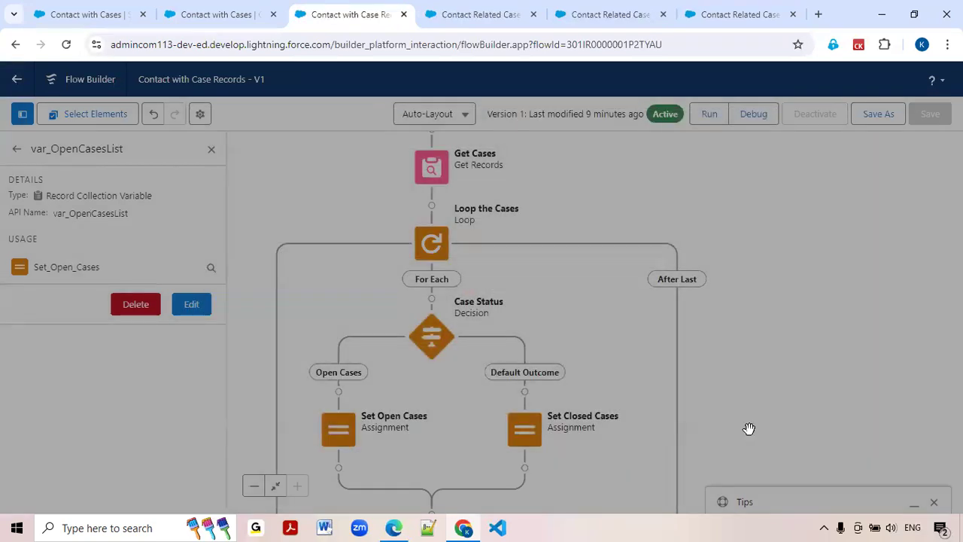
{"action": "left_click", "coordinate": [16, 148]}
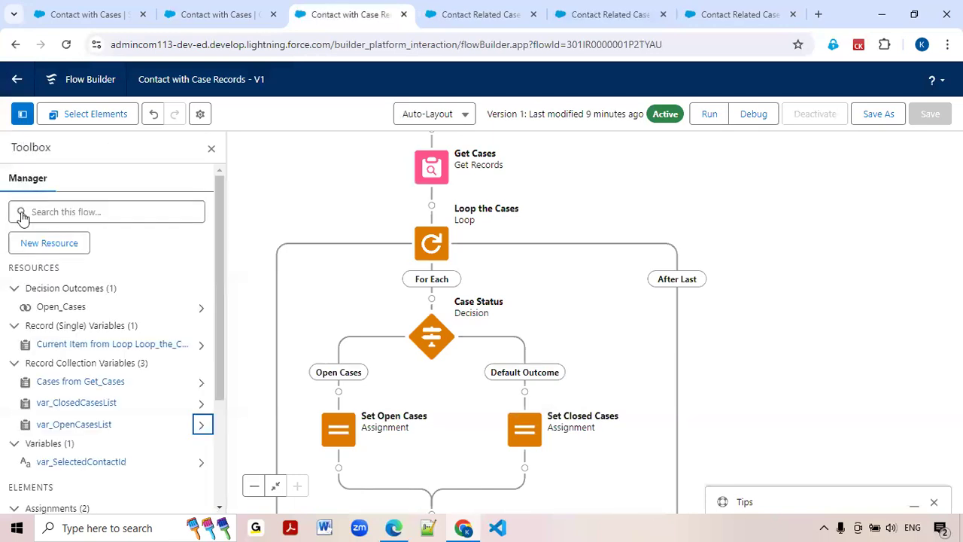
Add an Assignment element between Start and Get Cases, labelled "Make List an Empty".
{"action": "left_click_drag", "start_coordinate": [716, 251], "coordinate": [743, 372]}
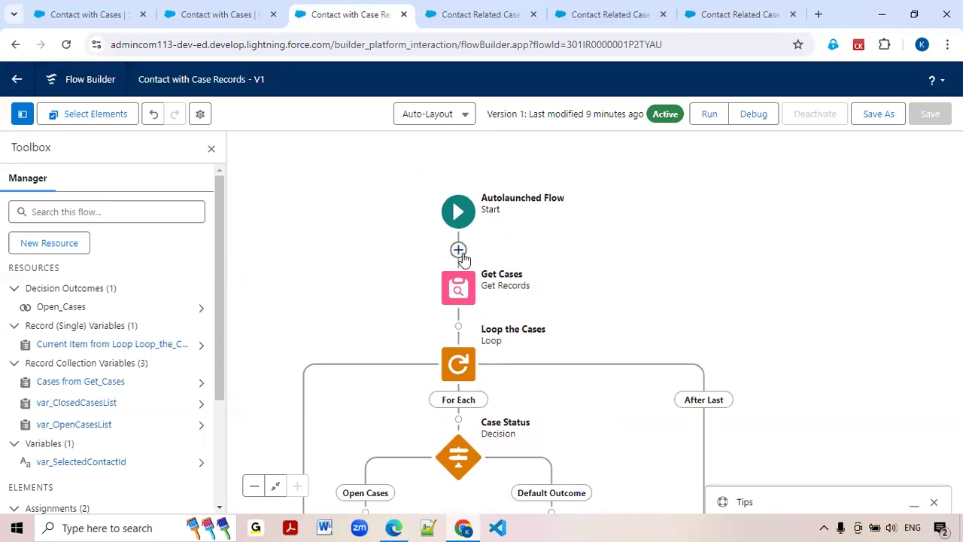
{"action": "left_click", "coordinate": [459, 251]}
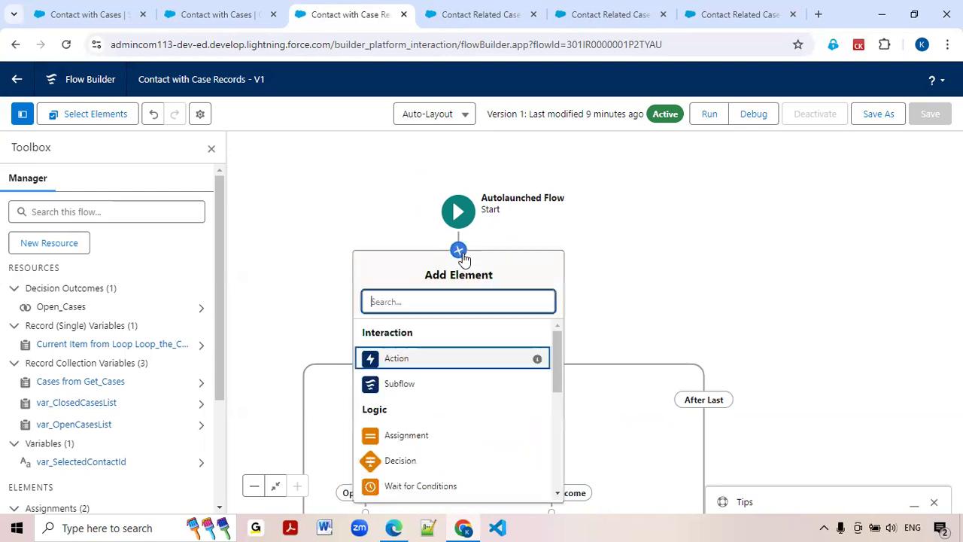
{"action": "type", "text": "A"}
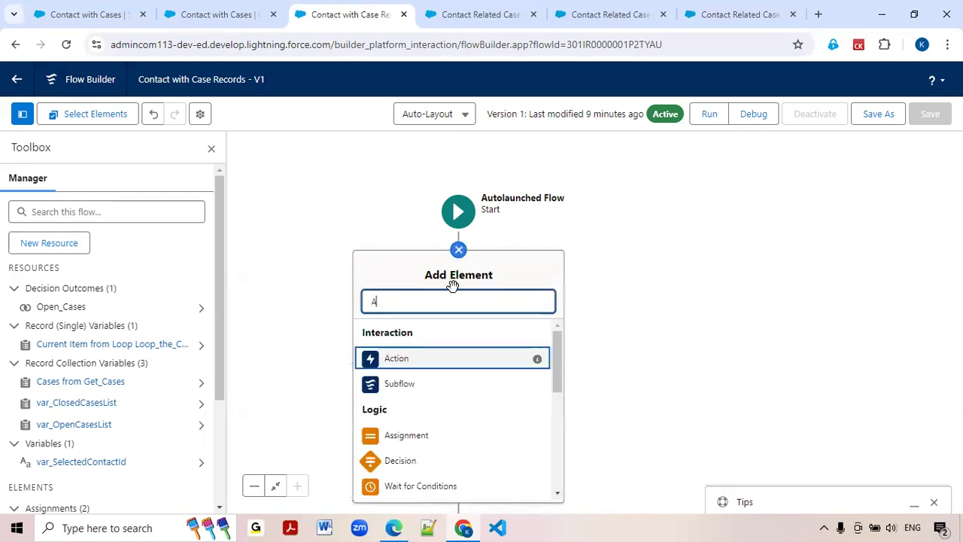
{"action": "type", "text": "ss"}
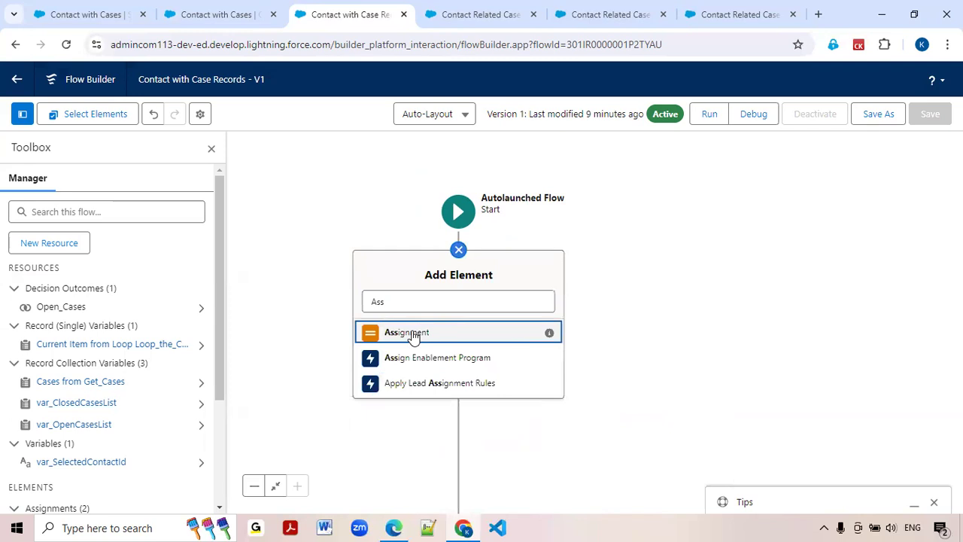
{"action": "left_click", "coordinate": [412, 333]}
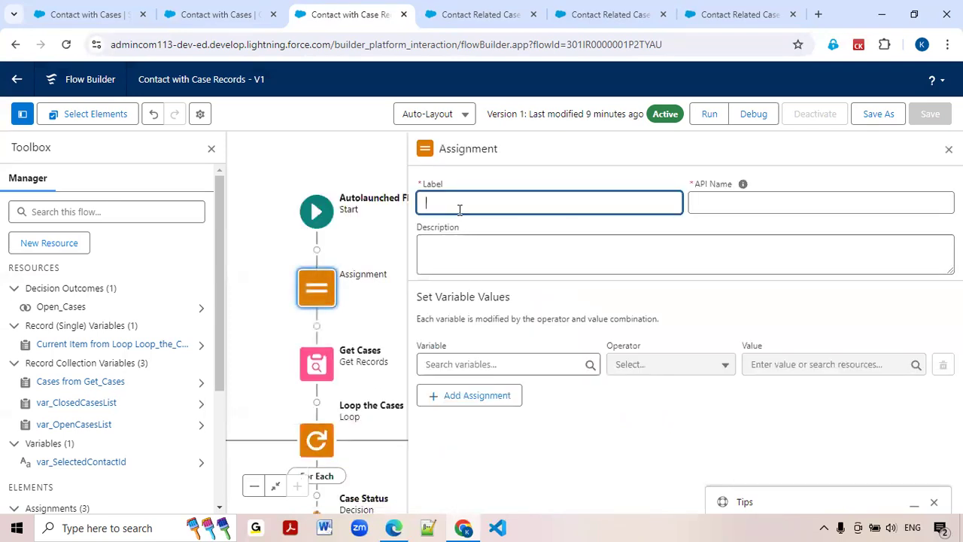
{"action": "type", "text": "Make List an Empty"}
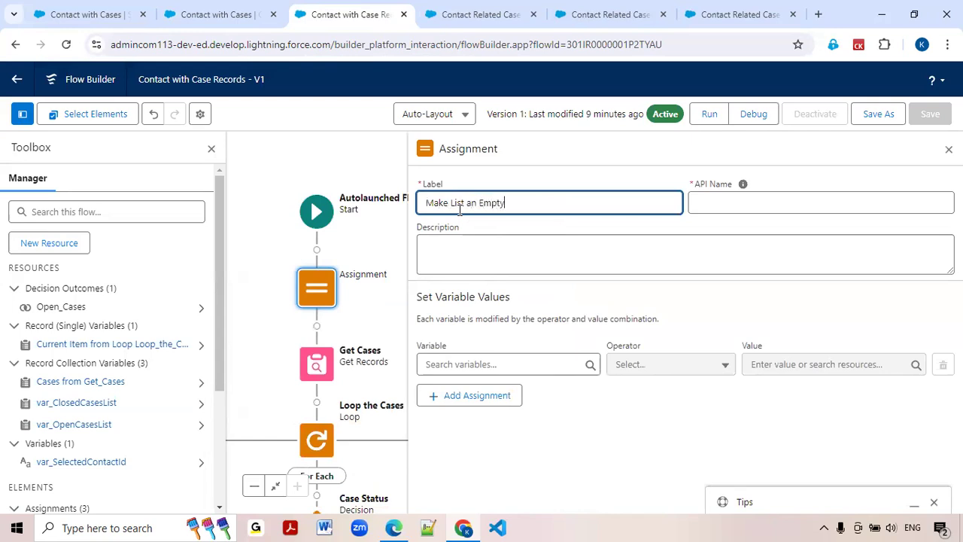
In the Make List an Empty assignment, set var_OpenCasesList with the Equals operator to var_OpenCasesList.
{"action": "left_click", "coordinate": [447, 358]}
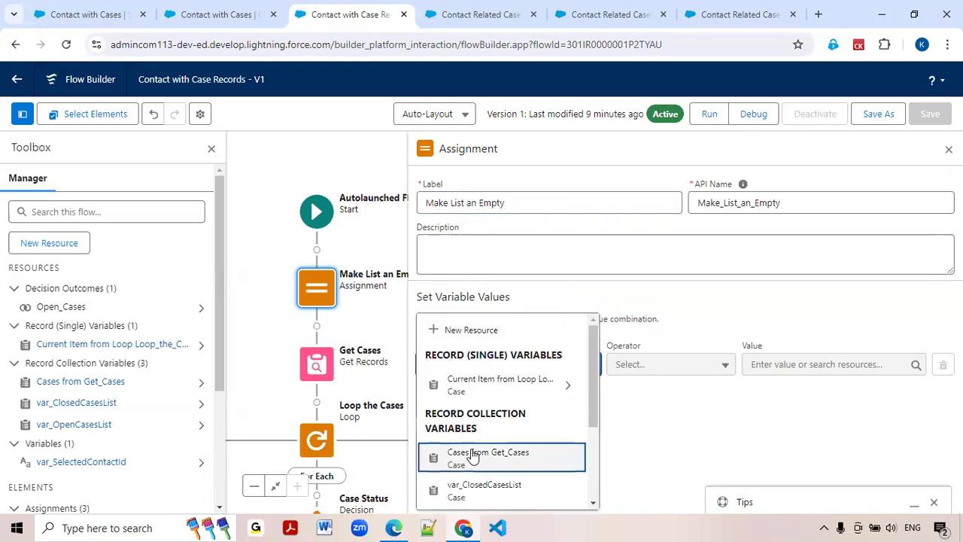
{"action": "scroll", "coordinate": [483, 497], "scroll_direction": "down", "scroll_amount": 2}
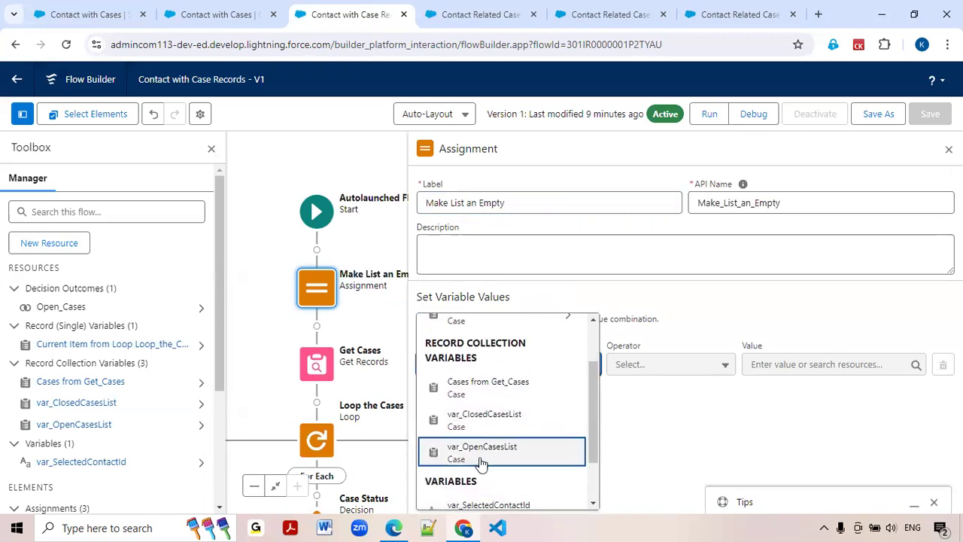
{"action": "left_click", "coordinate": [481, 461]}
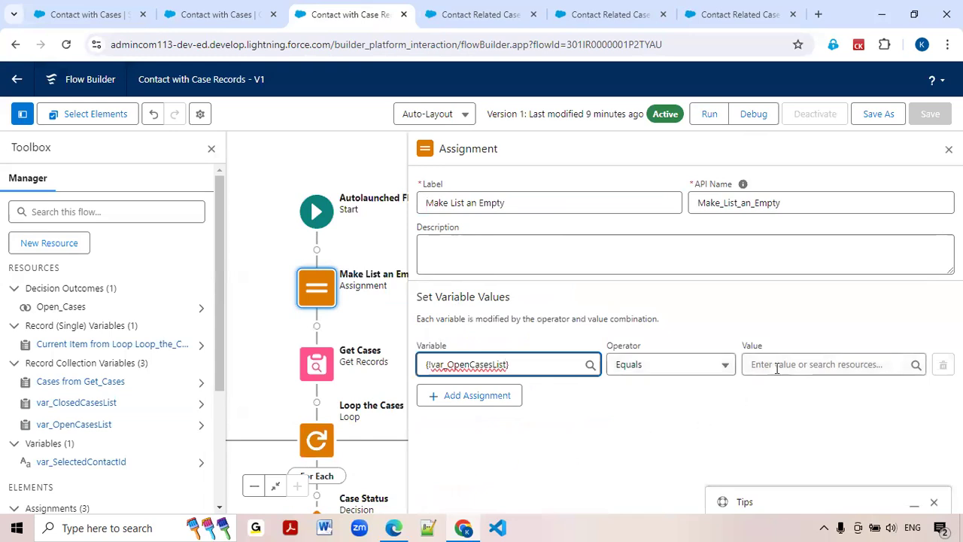
{"action": "left_click", "coordinate": [726, 365]}
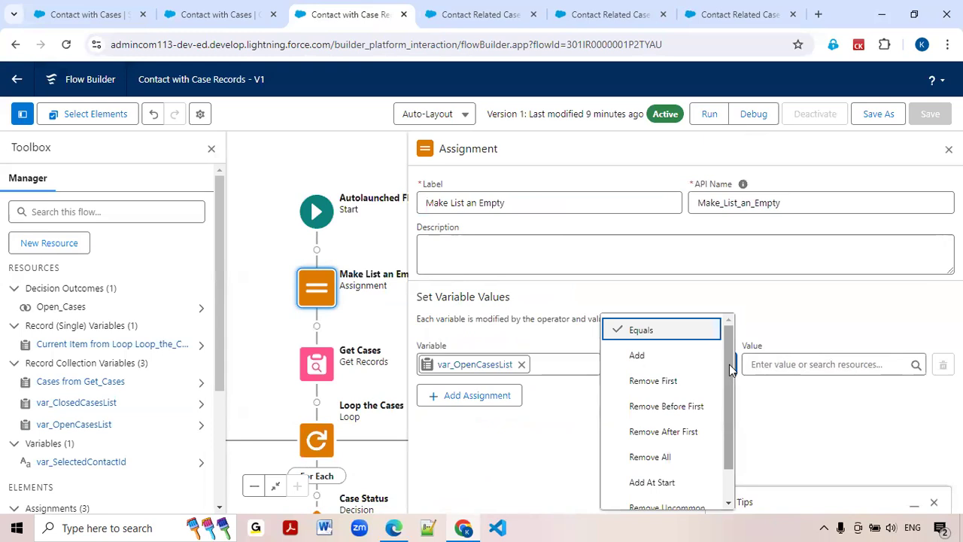
{"action": "left_click", "coordinate": [783, 405]}
{"action": "left_click", "coordinate": [783, 367]}
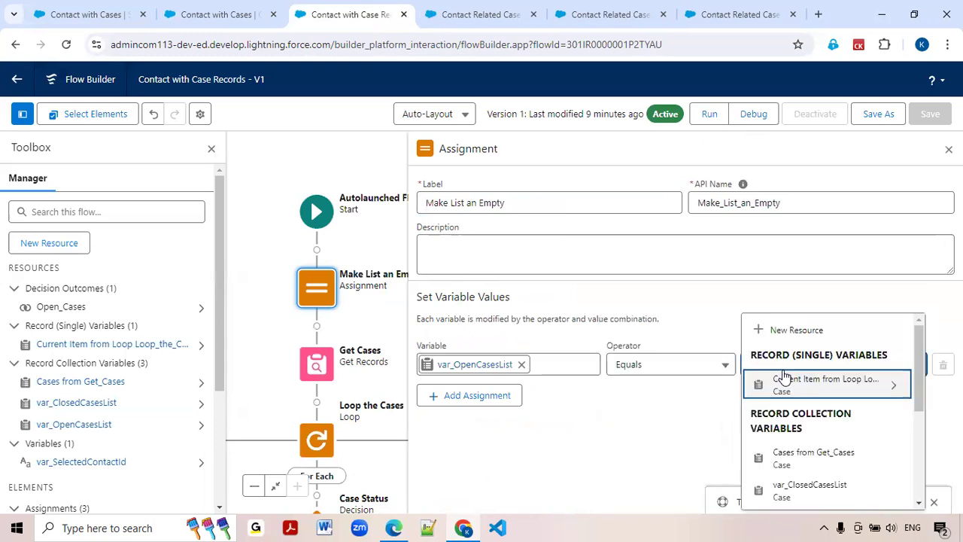
{"action": "type", "text": "var"}
{"action": "left_click", "coordinate": [792, 454]}
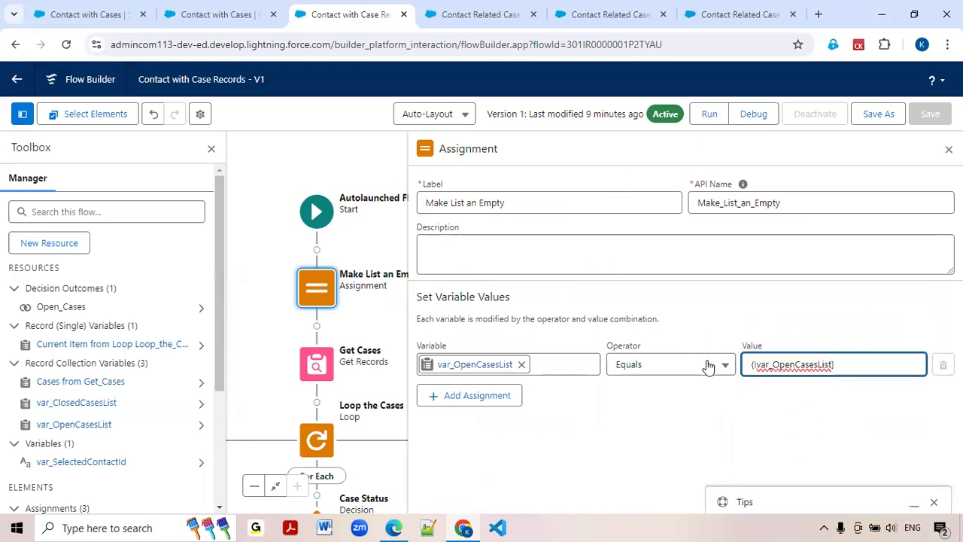
Add a second assignment row setting var_ClosedCasesList with the Equals operator to var_OpenCasesList, and close the Toolbox.
{"action": "left_click", "coordinate": [502, 400]}
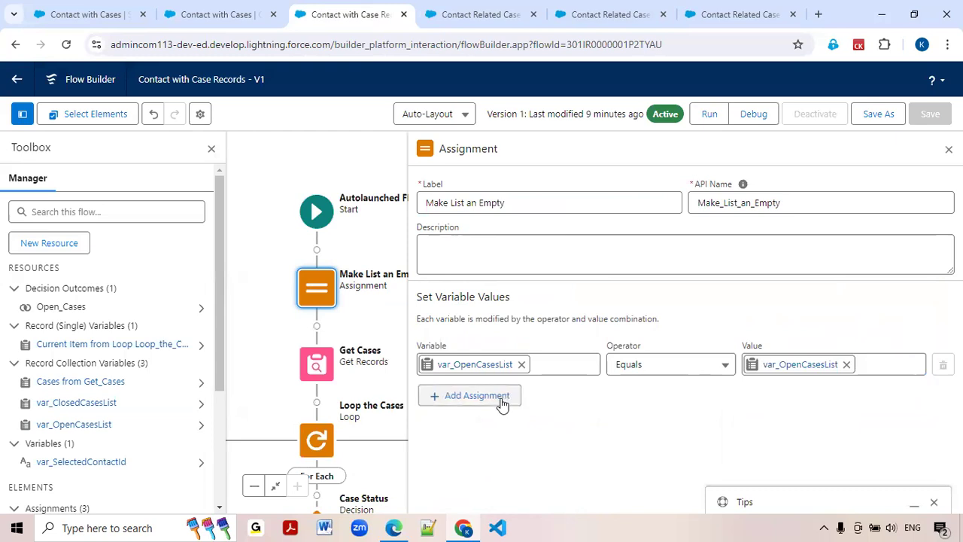
{"action": "left_click", "coordinate": [490, 404]}
{"action": "type", "text": "var"}
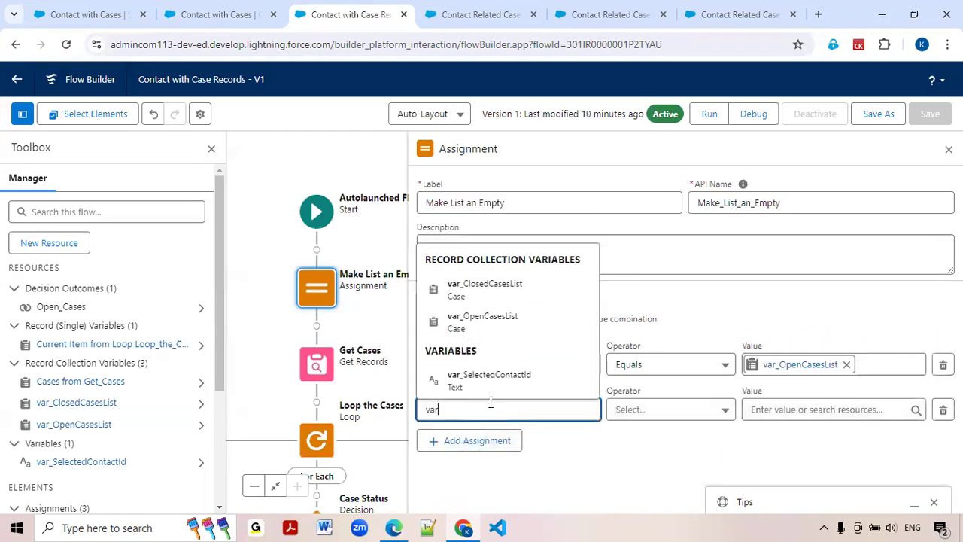
{"action": "left_click", "coordinate": [497, 295]}
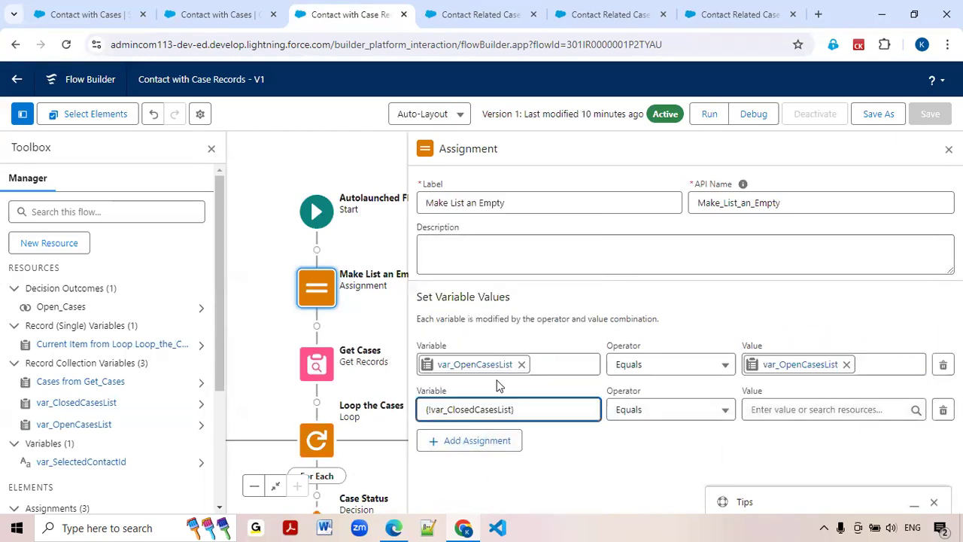
{"action": "left_click", "coordinate": [768, 408]}
{"action": "type", "text": "var"}
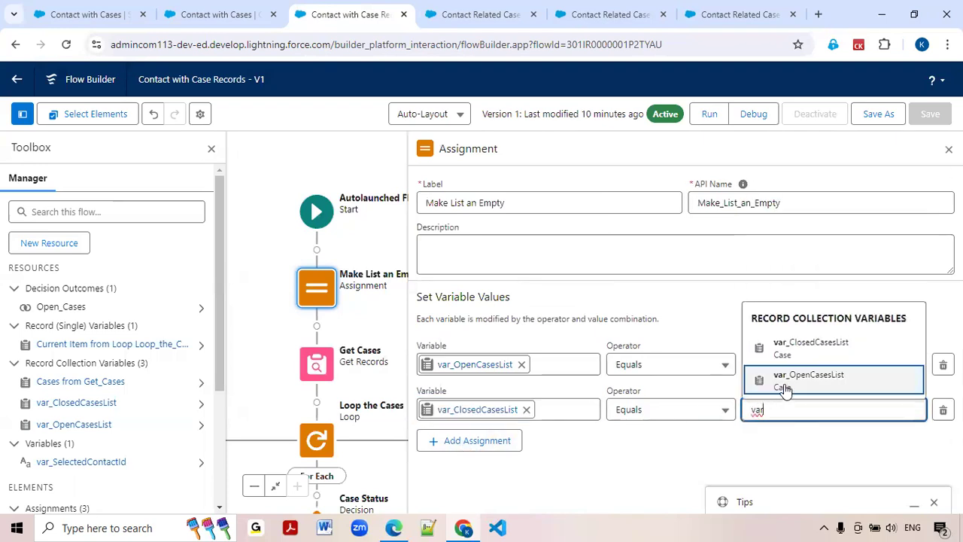
{"action": "left_click", "coordinate": [784, 385]}
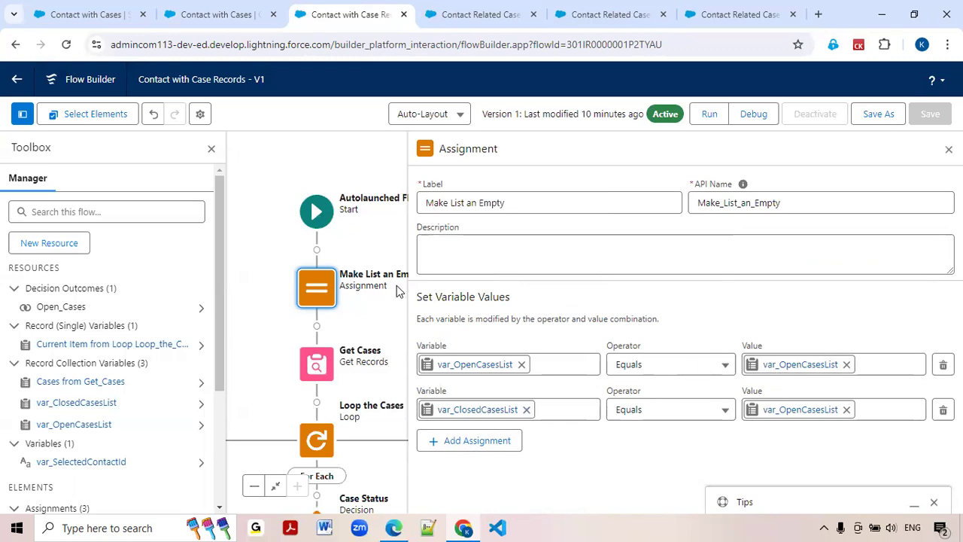
{"action": "left_click", "coordinate": [209, 148]}
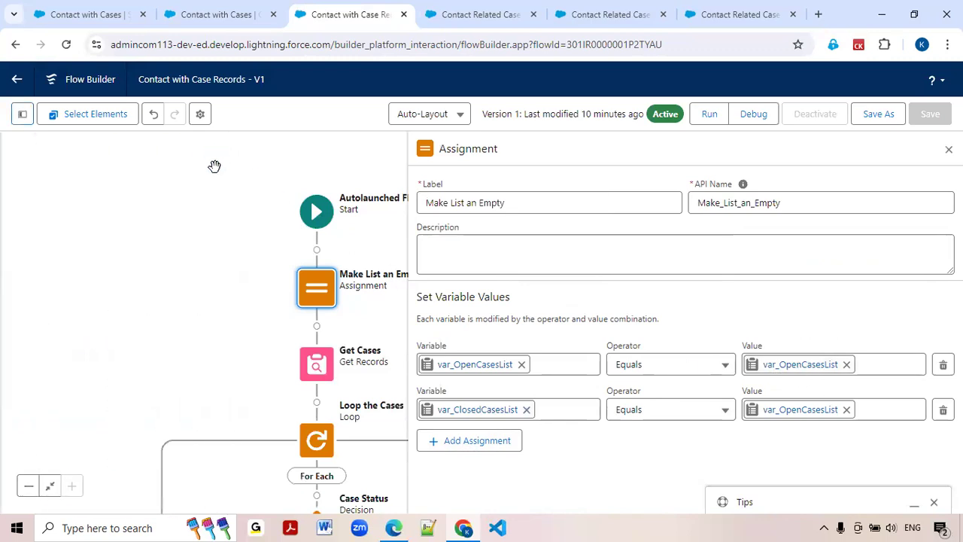
Save the Contact with Case Records flow as a new version and activate that version.
{"action": "left_click", "coordinate": [875, 116]}
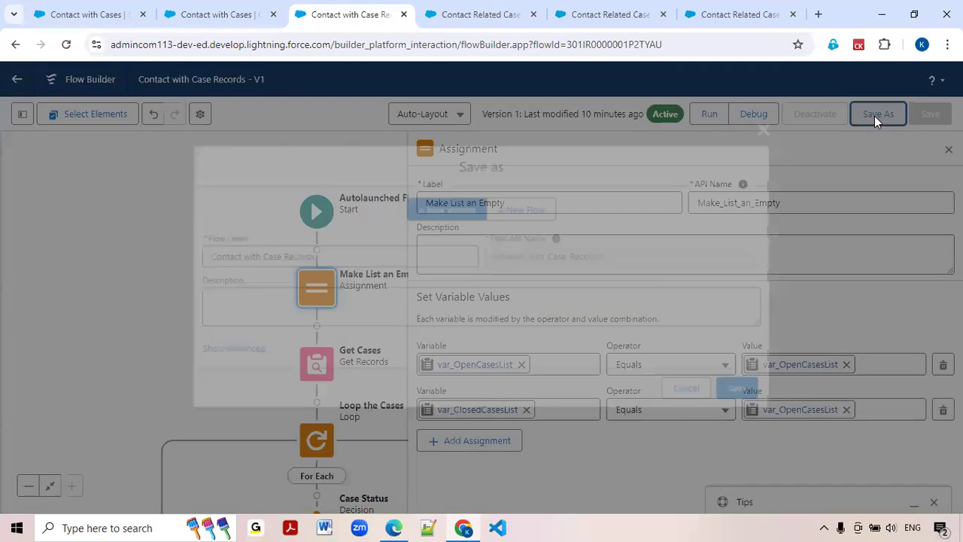
{"action": "left_click", "coordinate": [752, 396]}
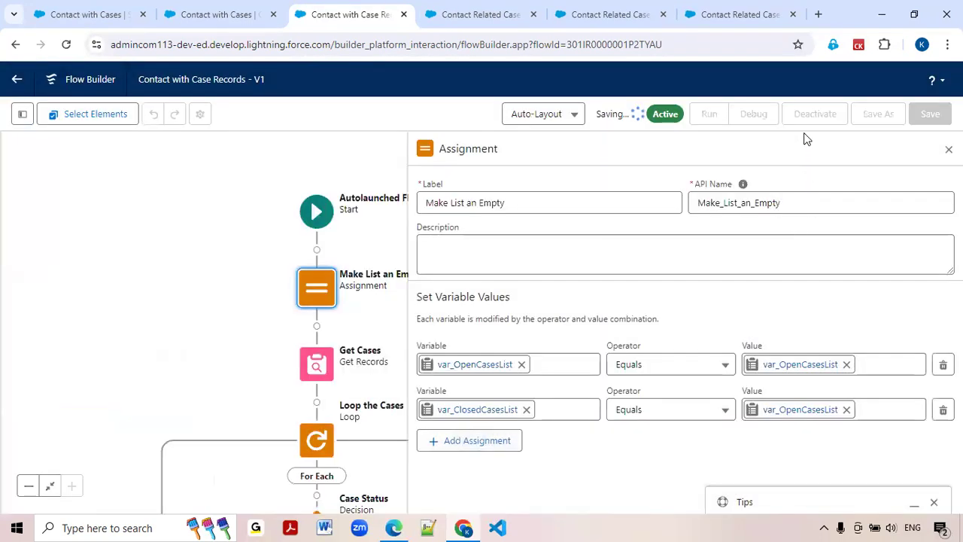
{"action": "left_click", "coordinate": [807, 119]}
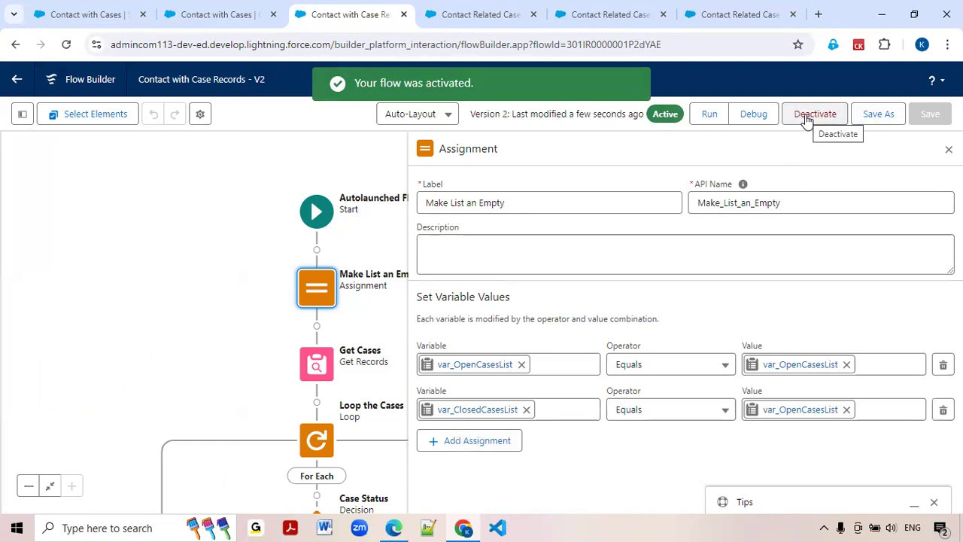
Reload the Contact Related Cases flow and open its Contact with Cases screen for editing.
{"action": "left_click", "coordinate": [509, 23]}
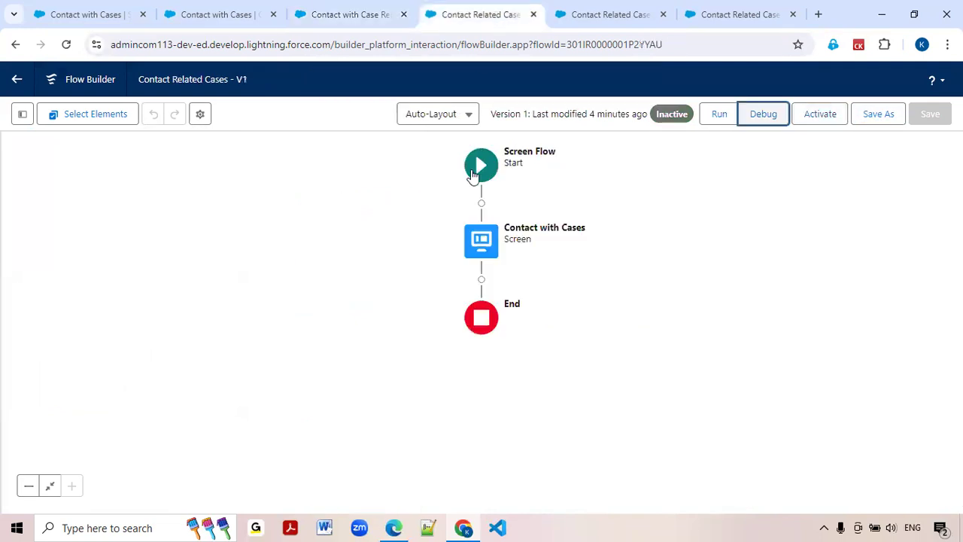
{"action": "left_click", "coordinate": [76, 50]}
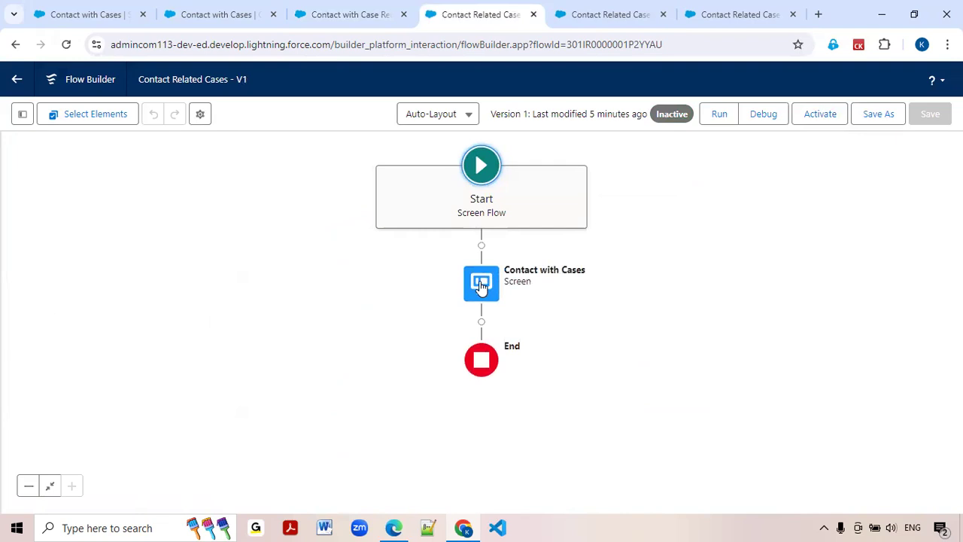
{"action": "double_click", "coordinate": [480, 286]}
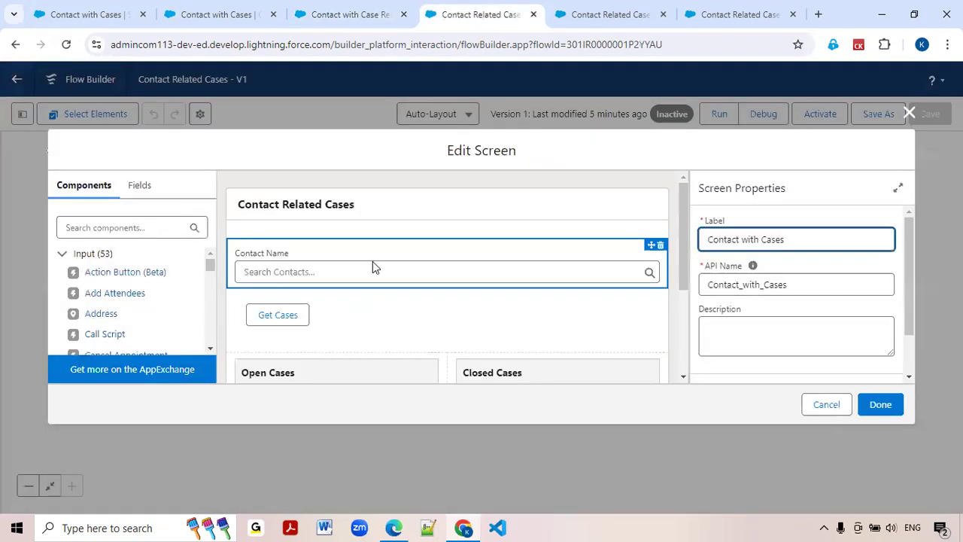
Examine the Get Cases action button's visibility settings and the input values of its Contact with Case Records action.
{"action": "scroll", "coordinate": [372, 267], "scroll_direction": "down", "scroll_amount": 2}
{"action": "scroll", "coordinate": [497, 275], "scroll_direction": "up", "scroll_amount": 2}
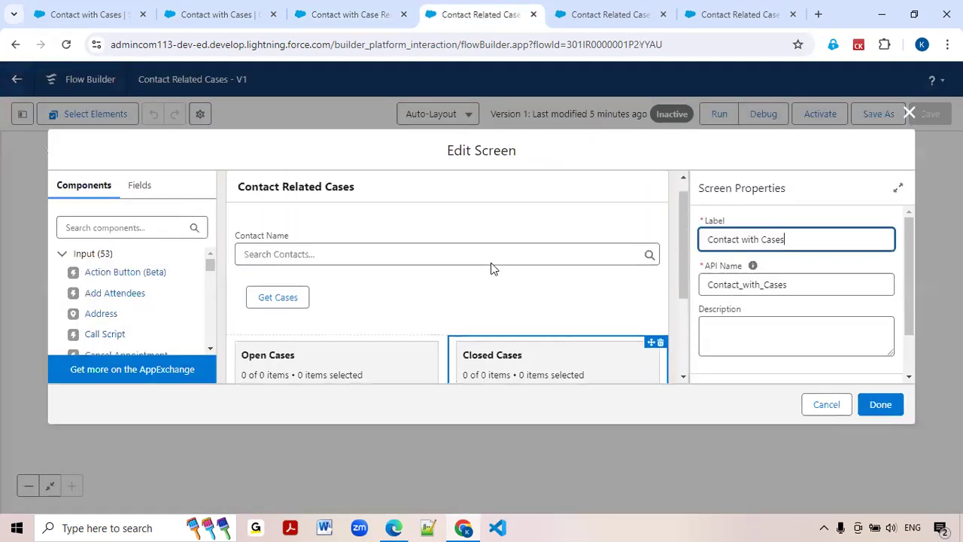
{"action": "left_click", "coordinate": [340, 307]}
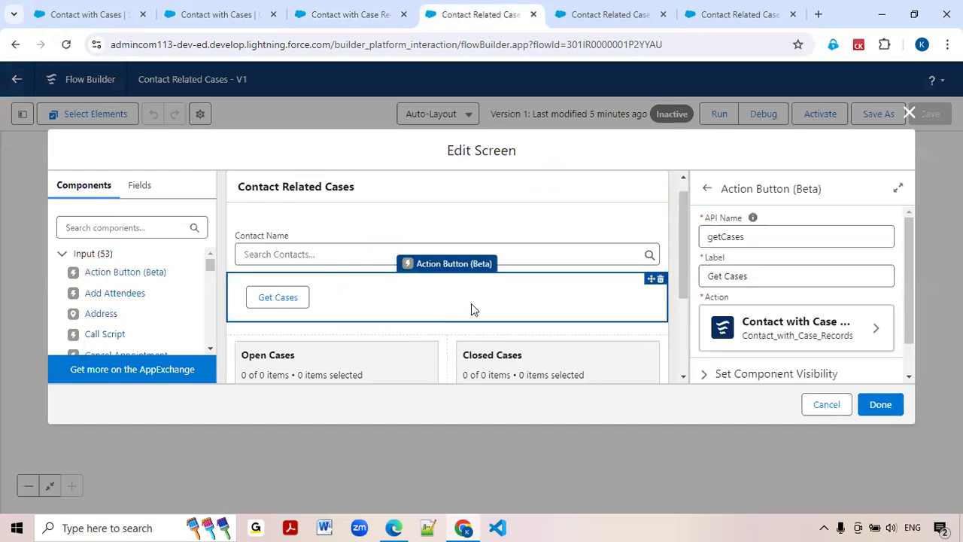
{"action": "scroll", "coordinate": [674, 313], "scroll_direction": "down", "scroll_amount": 3}
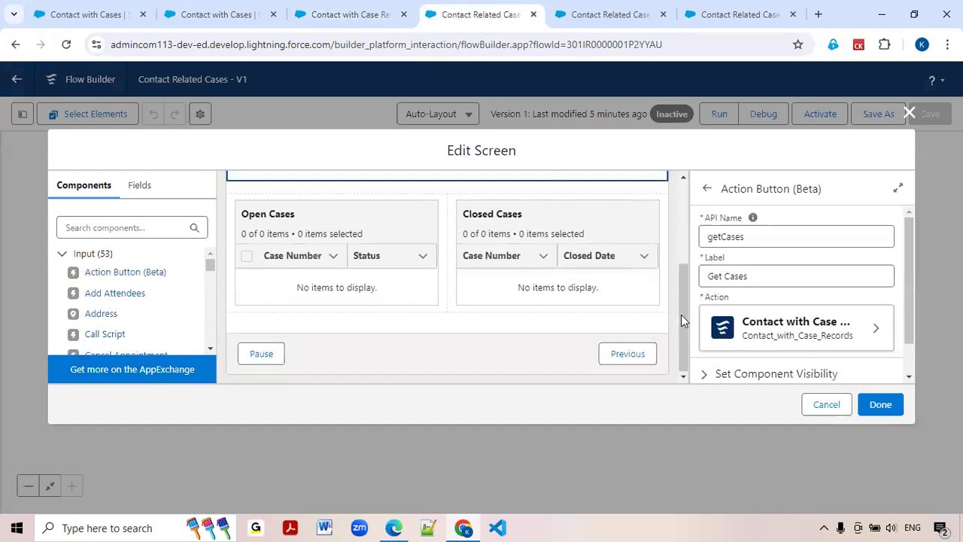
{"action": "scroll", "coordinate": [727, 333], "scroll_direction": "down", "scroll_amount": 1}
{"action": "left_click", "coordinate": [712, 340]}
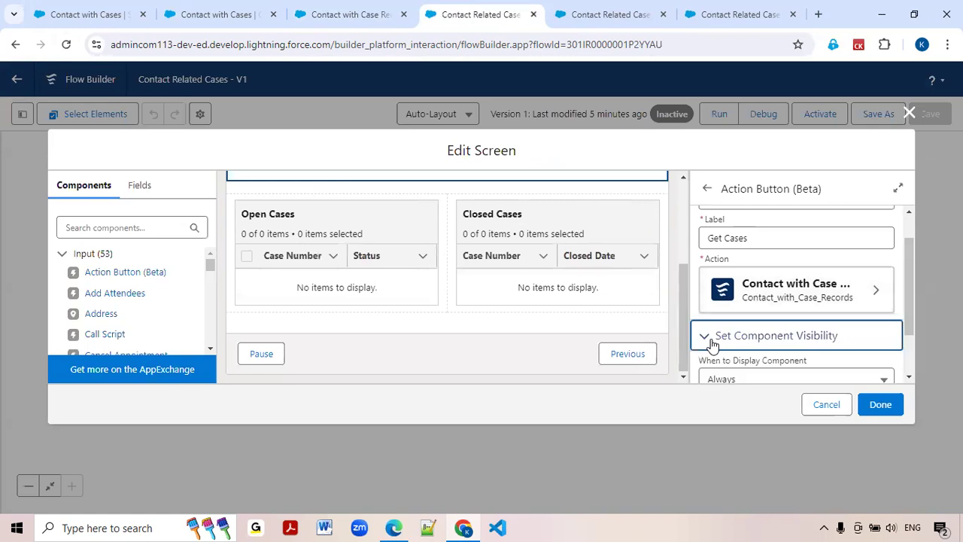
{"action": "left_click", "coordinate": [712, 340]}
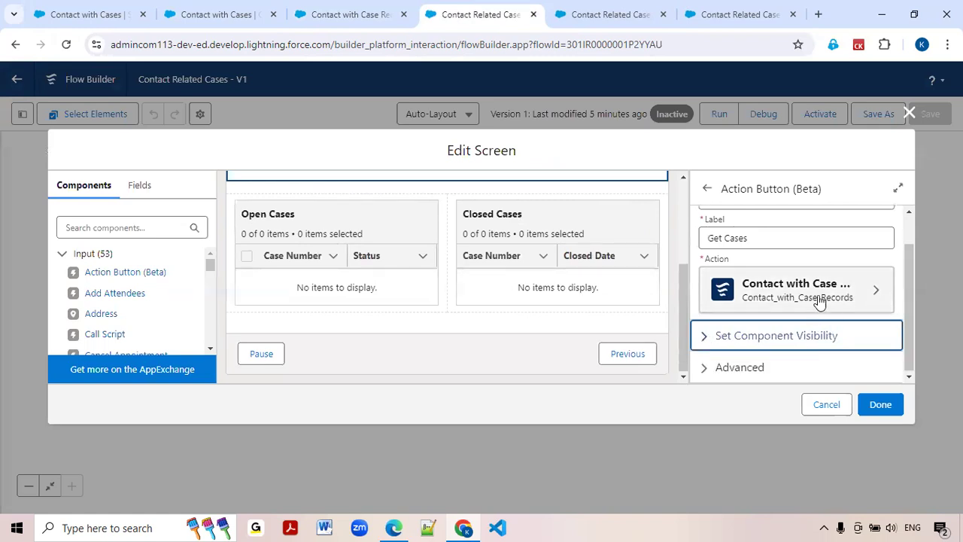
{"action": "left_click", "coordinate": [837, 295]}
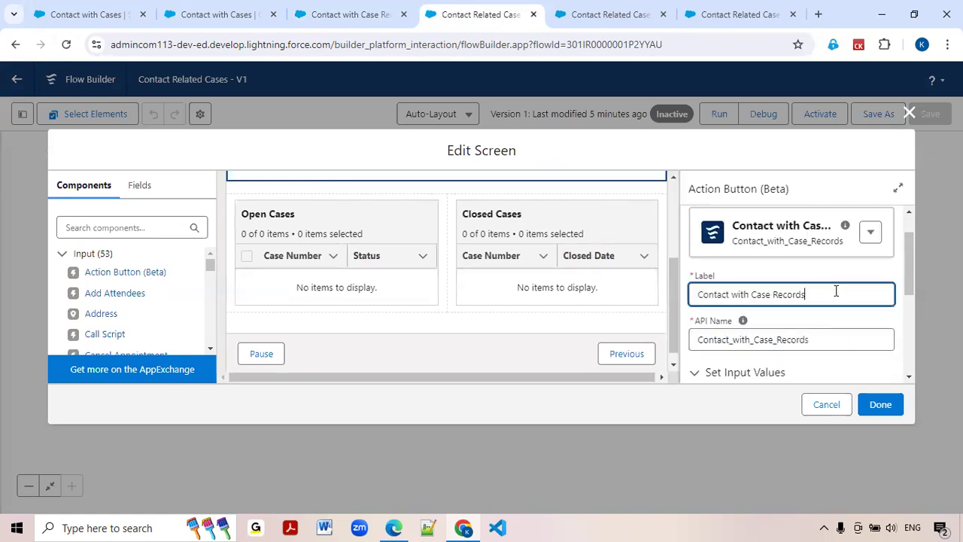
{"action": "scroll", "coordinate": [836, 289], "scroll_direction": "down", "scroll_amount": 3}
{"action": "scroll", "coordinate": [786, 316], "scroll_direction": "down", "scroll_amount": 2}
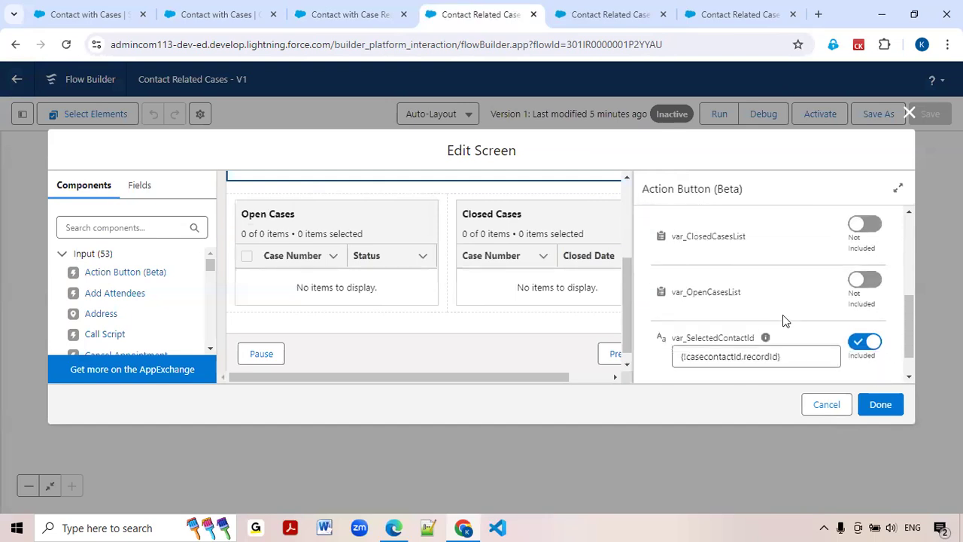
{"action": "scroll", "coordinate": [783, 286], "scroll_direction": "up", "scroll_amount": 2}
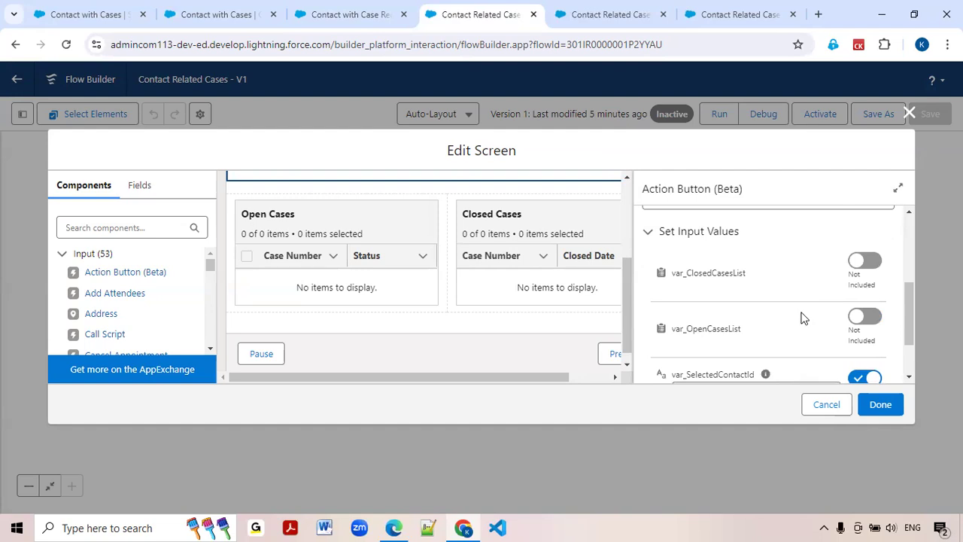
{"action": "scroll", "coordinate": [803, 318], "scroll_direction": "up", "scroll_amount": 3}
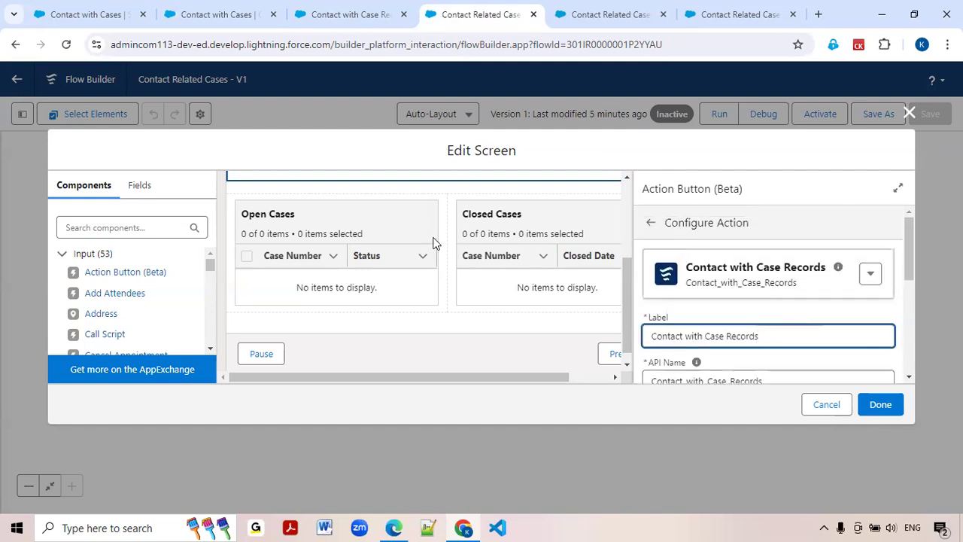
{"action": "scroll", "coordinate": [433, 242], "scroll_direction": "up", "scroll_amount": 3}
{"action": "left_click", "coordinate": [350, 306]}
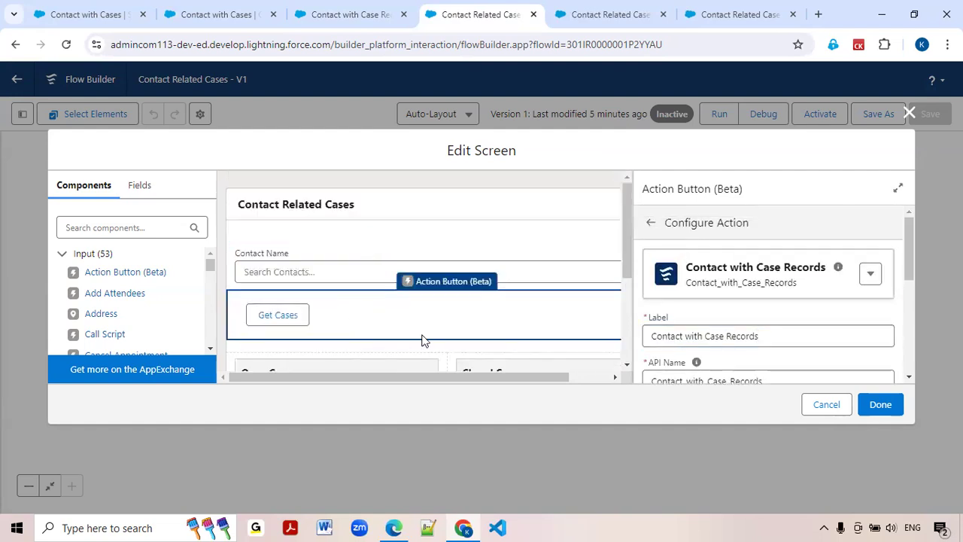
{"action": "left_click", "coordinate": [651, 222]}
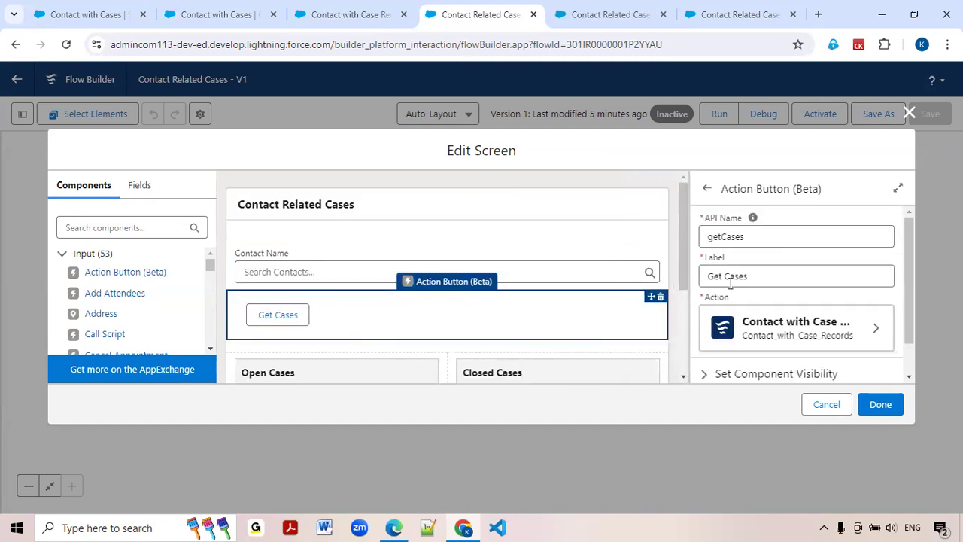
Include var_ClosedCasesList and var_OpenCasesList with blank values in the Get Cases button's action inputs, and save the flow.
{"action": "left_click", "coordinate": [856, 340]}
{"action": "scroll", "coordinate": [853, 325], "scroll_direction": "down", "scroll_amount": 3}
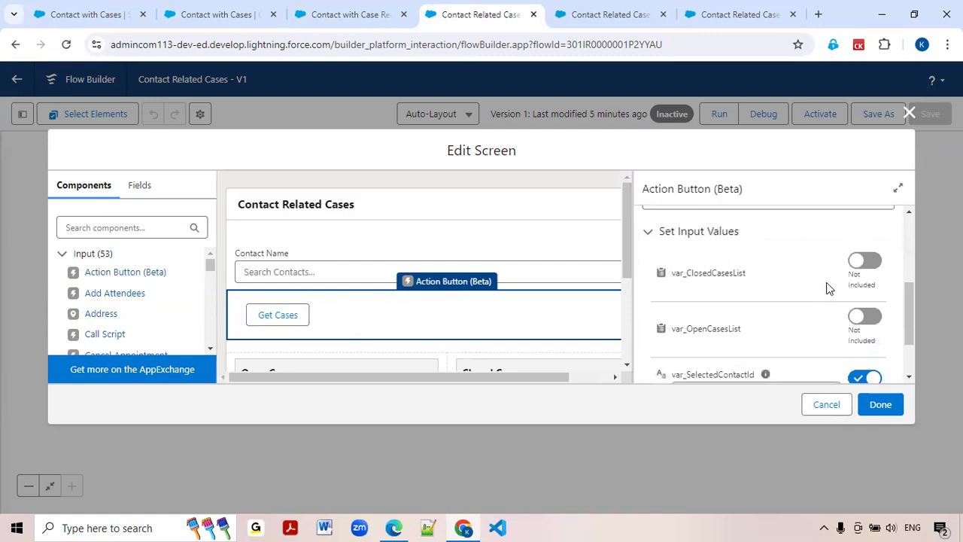
{"action": "left_click", "coordinate": [865, 264]}
{"action": "left_click", "coordinate": [865, 324]}
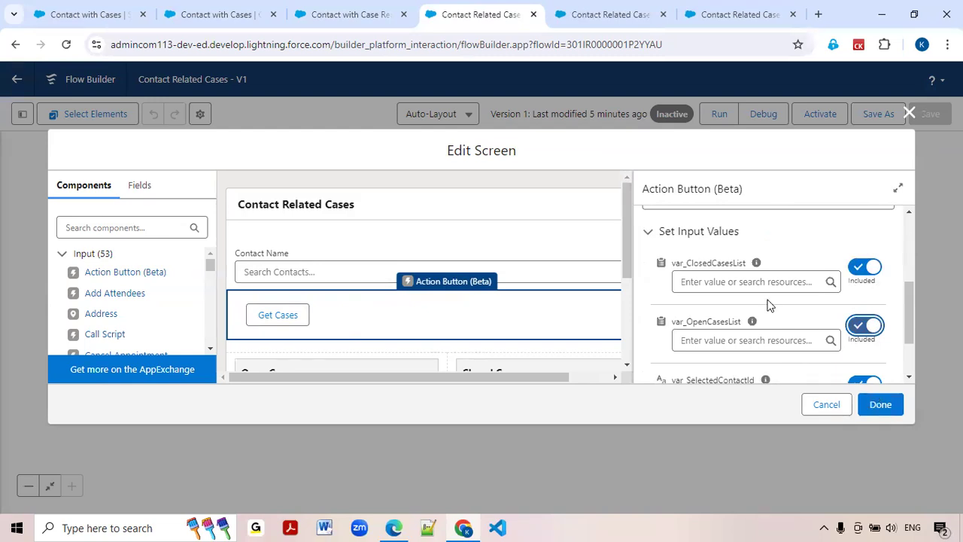
{"action": "scroll", "coordinate": [768, 331], "scroll_direction": "down", "scroll_amount": 2}
{"action": "left_click", "coordinate": [874, 404]}
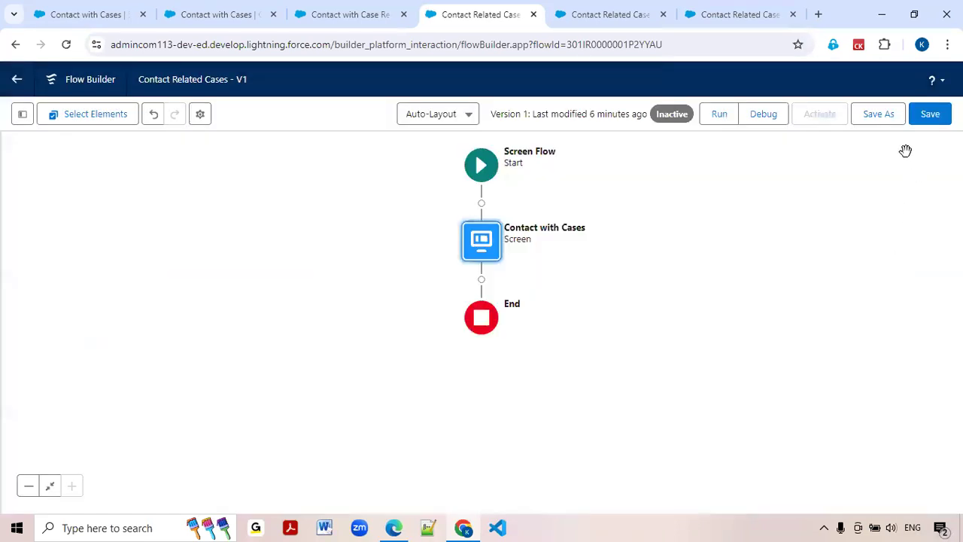
{"action": "left_click", "coordinate": [935, 121]}
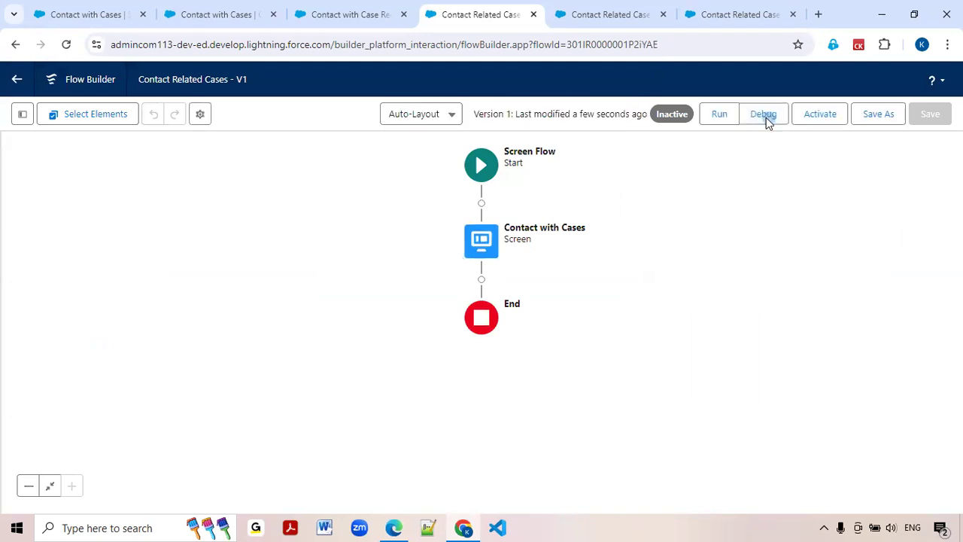
Run the Contact Related Cases flow in debug mode and get the cases for the contact "Contact with Cases".
{"action": "left_click", "coordinate": [764, 117]}
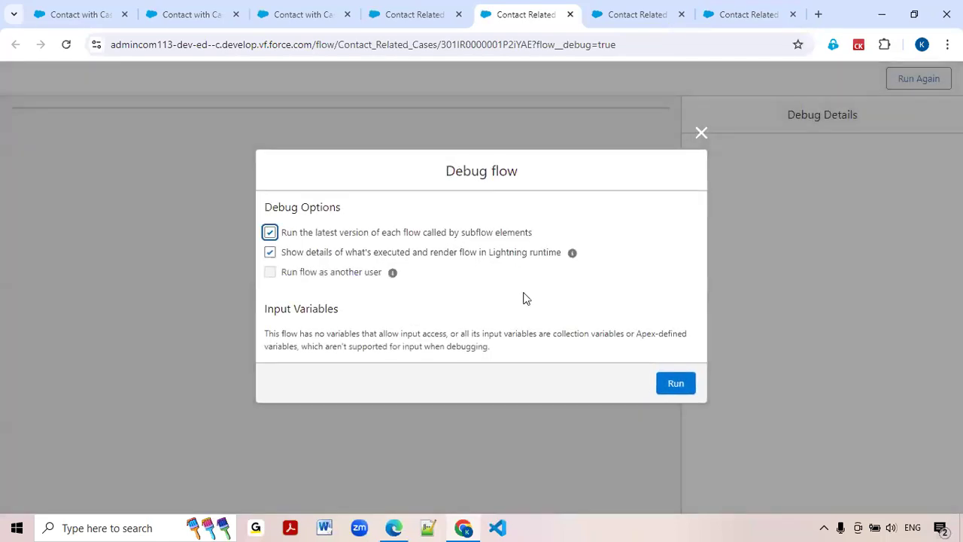
{"action": "left_click", "coordinate": [675, 384]}
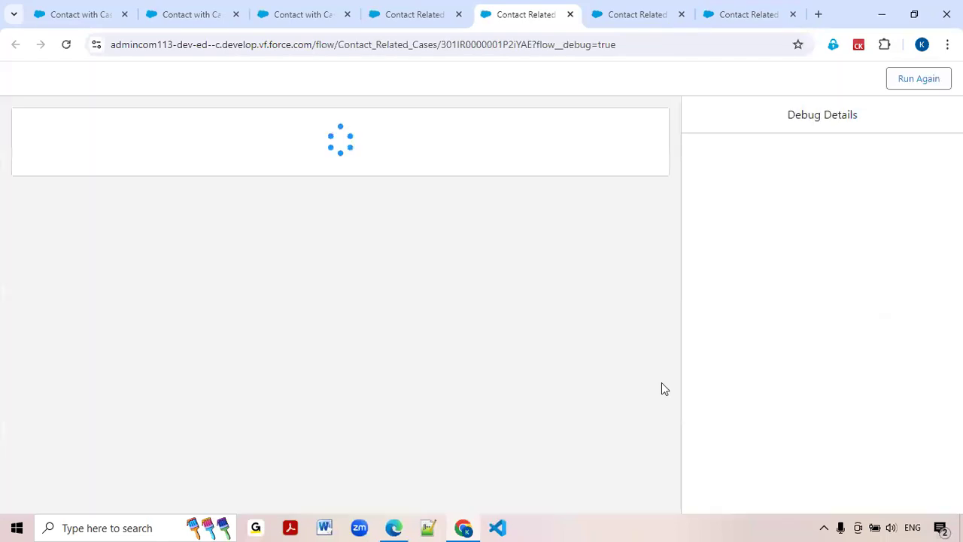
{"action": "left_click", "coordinate": [139, 178]}
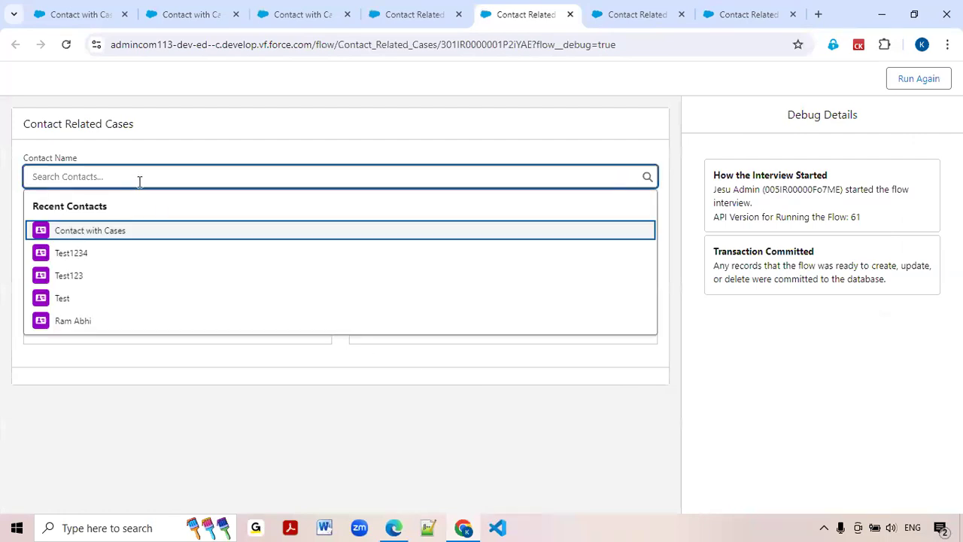
{"action": "left_click", "coordinate": [105, 233]}
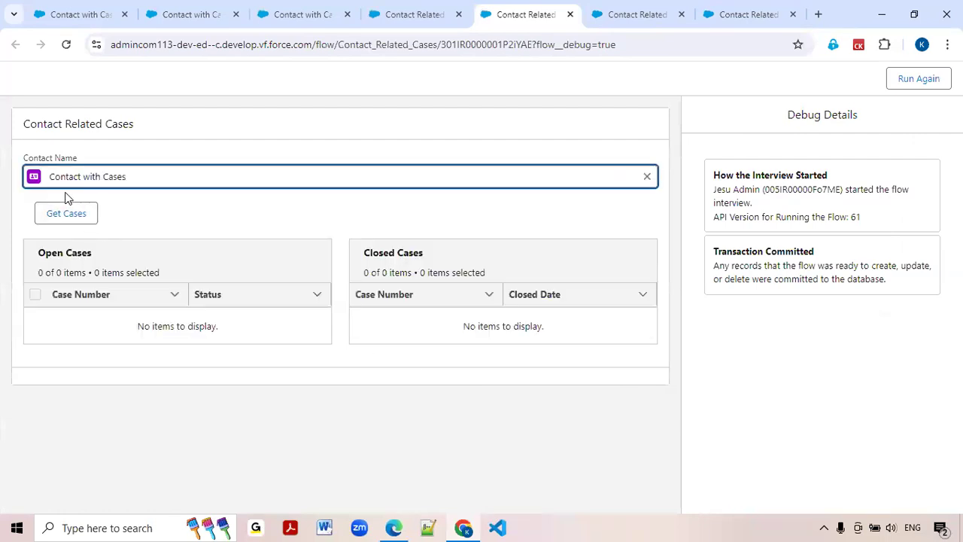
{"action": "left_click", "coordinate": [68, 214]}
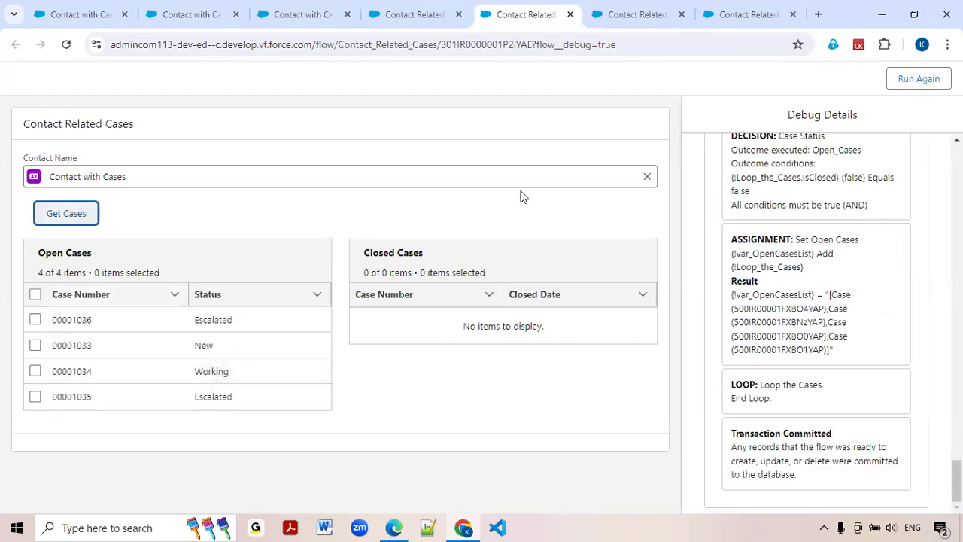
Replace the selected contact with the Edge Communications contact found by first name, and get that contact's cases.
{"action": "left_click", "coordinate": [647, 177]}
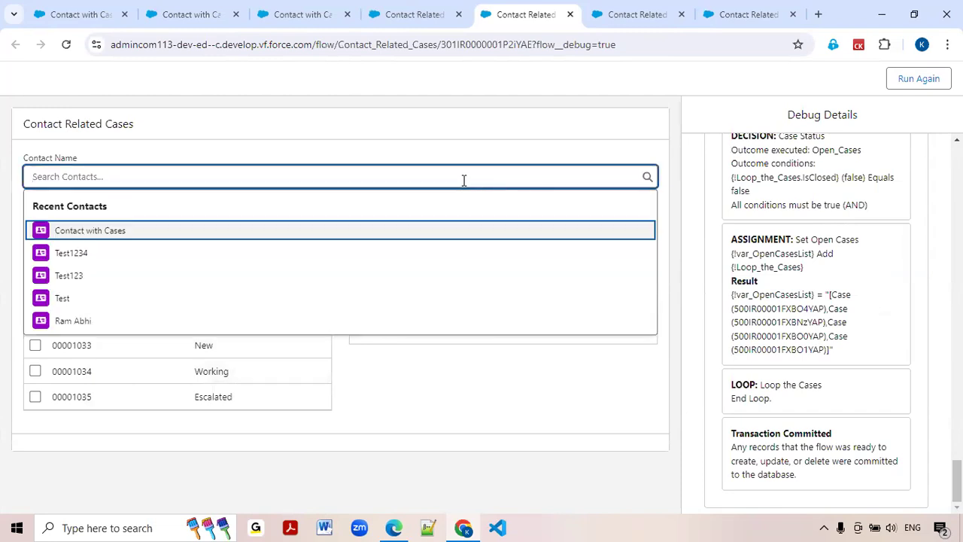
{"action": "type", "text": "Ros"}
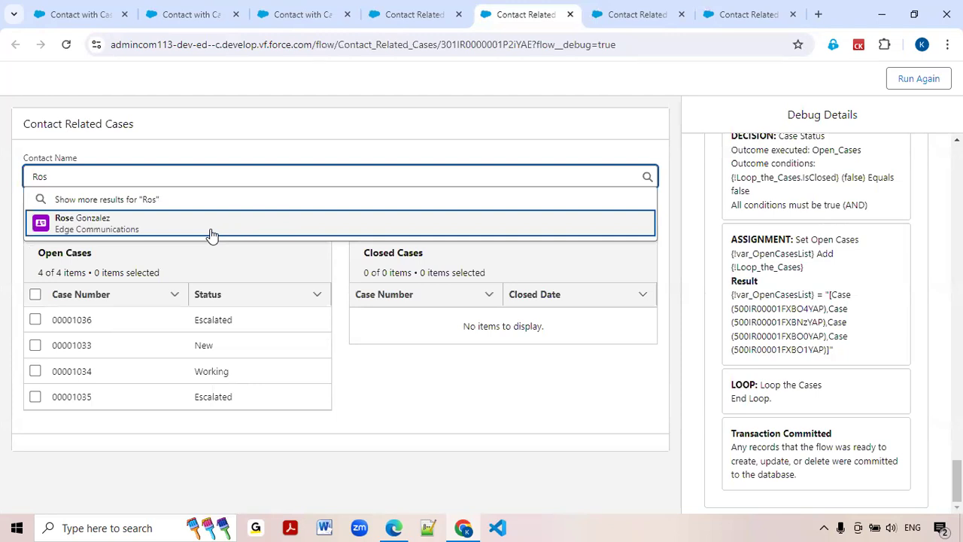
{"action": "left_click", "coordinate": [211, 225]}
{"action": "left_click", "coordinate": [84, 217]}
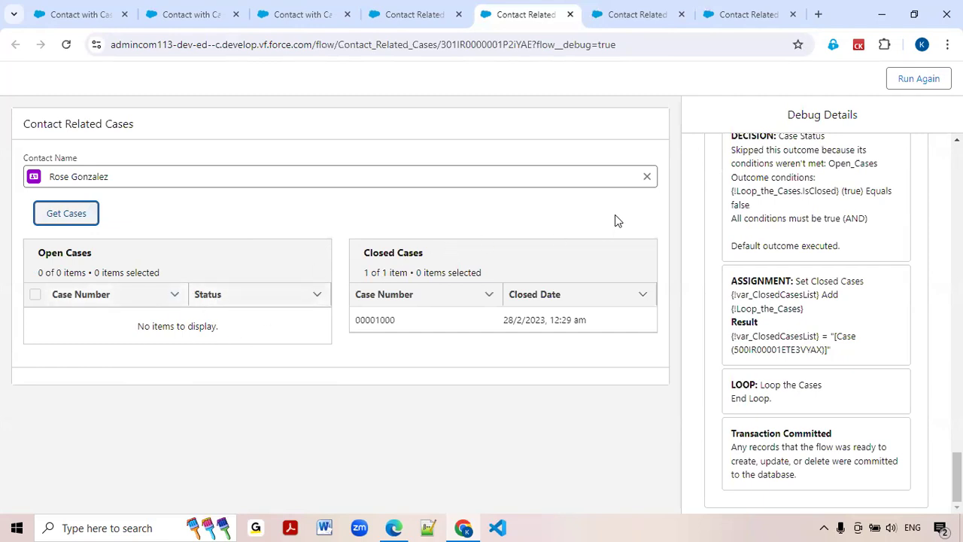
Change the selected contact back to "Contact with Cases" and get its cases again.
{"action": "left_click", "coordinate": [648, 178]}
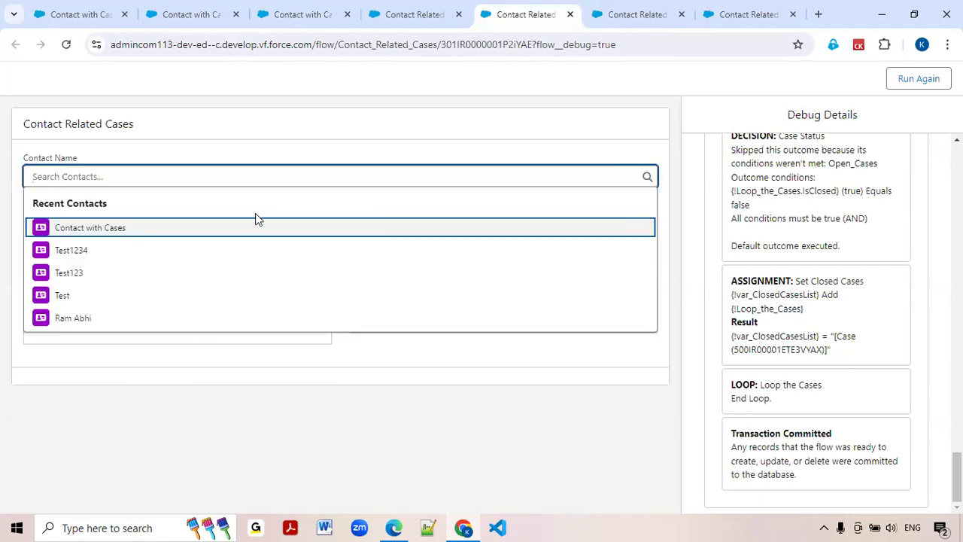
{"action": "left_click", "coordinate": [130, 230]}
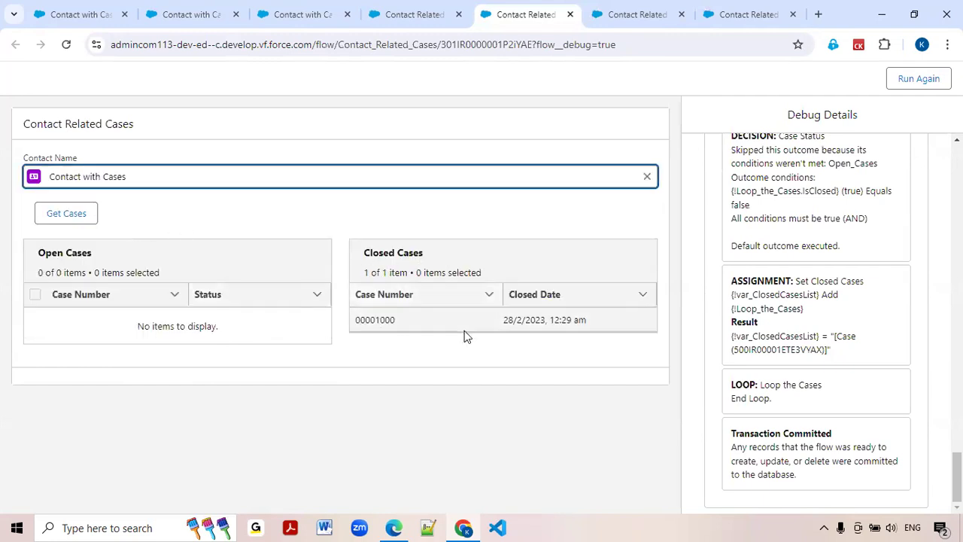
{"action": "left_click", "coordinate": [66, 213]}
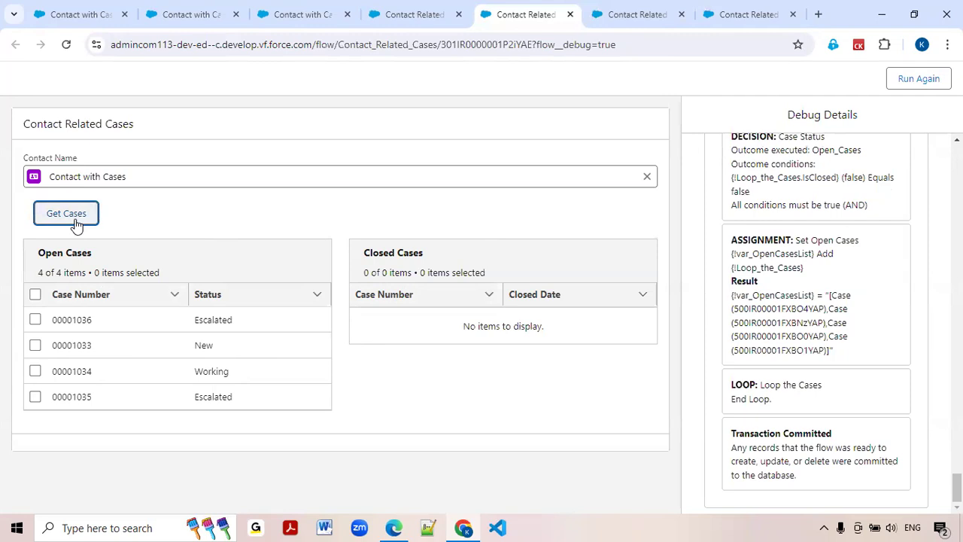
Return to the "Contact with Cases" record and switch the org to Salesforce Classic.
{"action": "left_click", "coordinate": [399, 15]}
{"action": "left_click", "coordinate": [310, 15]}
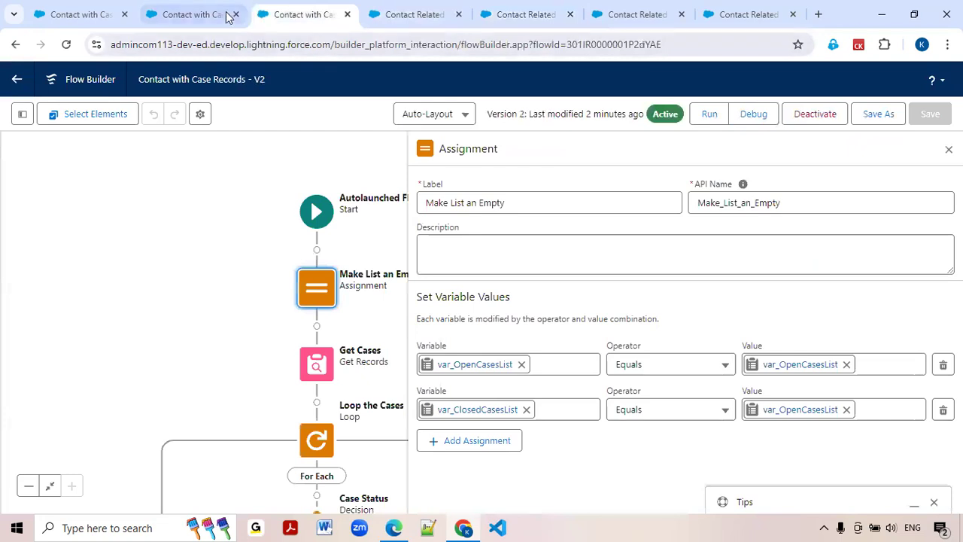
{"action": "left_click", "coordinate": [202, 14]}
{"action": "left_click", "coordinate": [203, 312]}
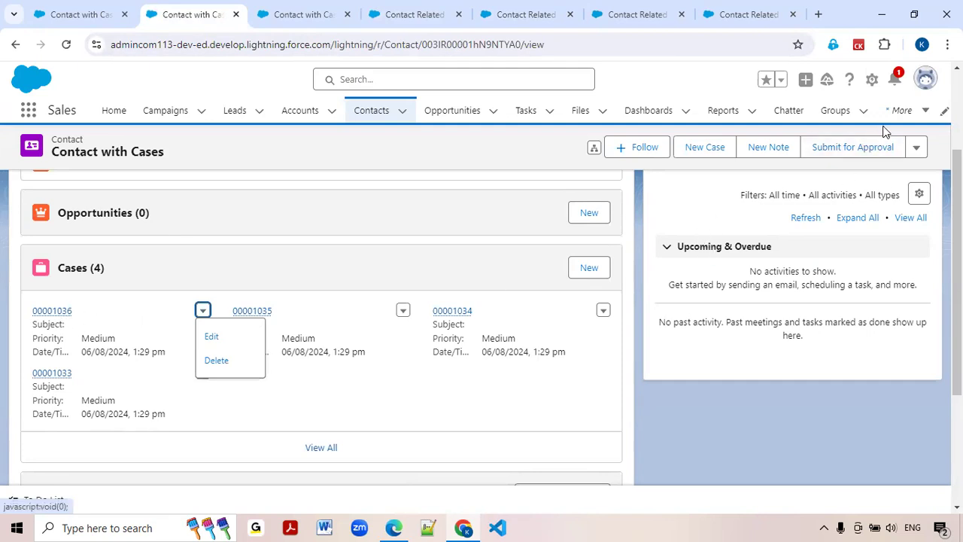
{"action": "left_click", "coordinate": [926, 79]}
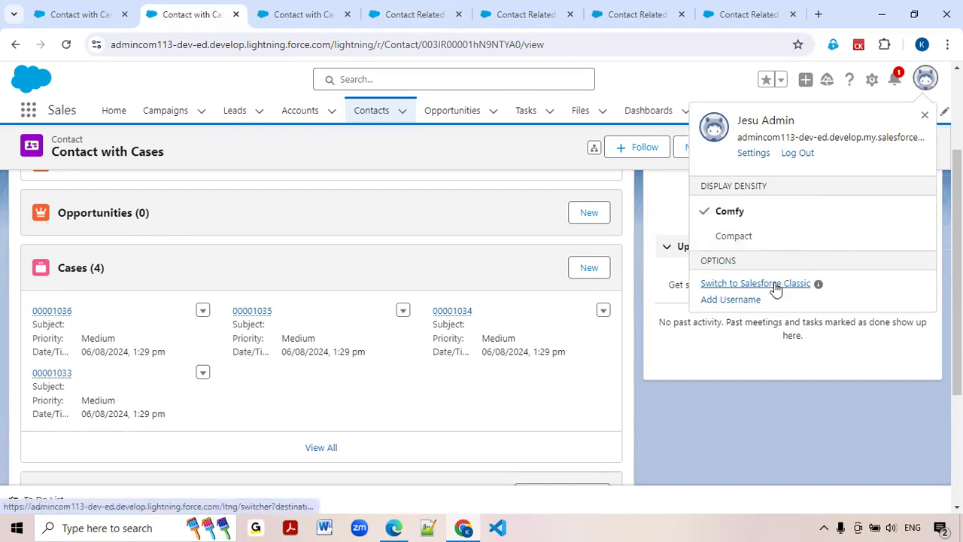
{"action": "left_click", "coordinate": [775, 284]}
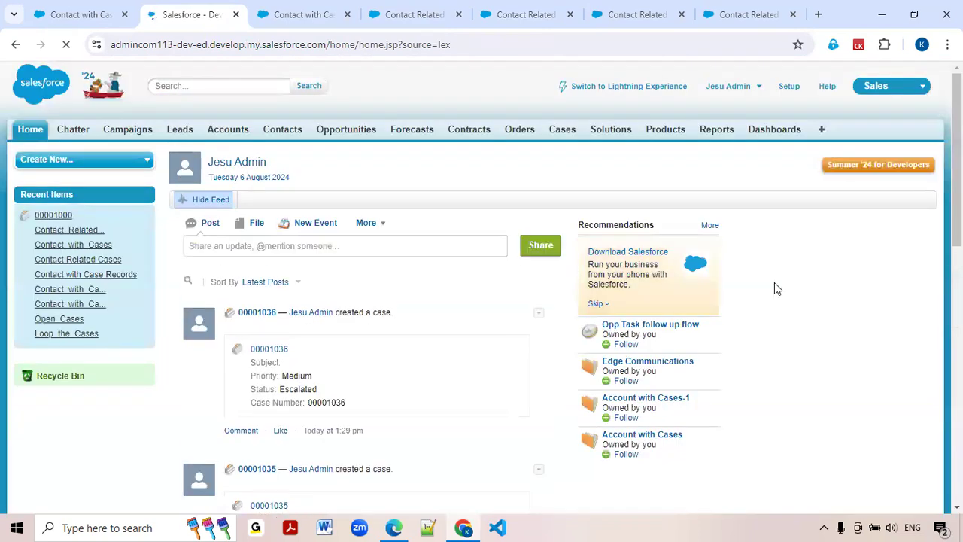
Open the details of the closed case "Starting generator after electrical failure" from the recent cases.
{"action": "left_click", "coordinate": [566, 134]}
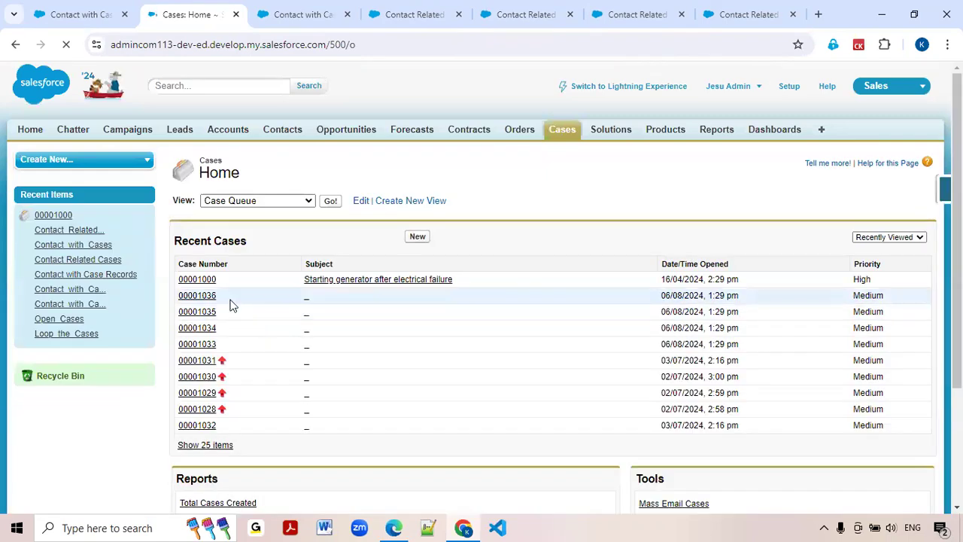
{"action": "left_click", "coordinate": [211, 285]}
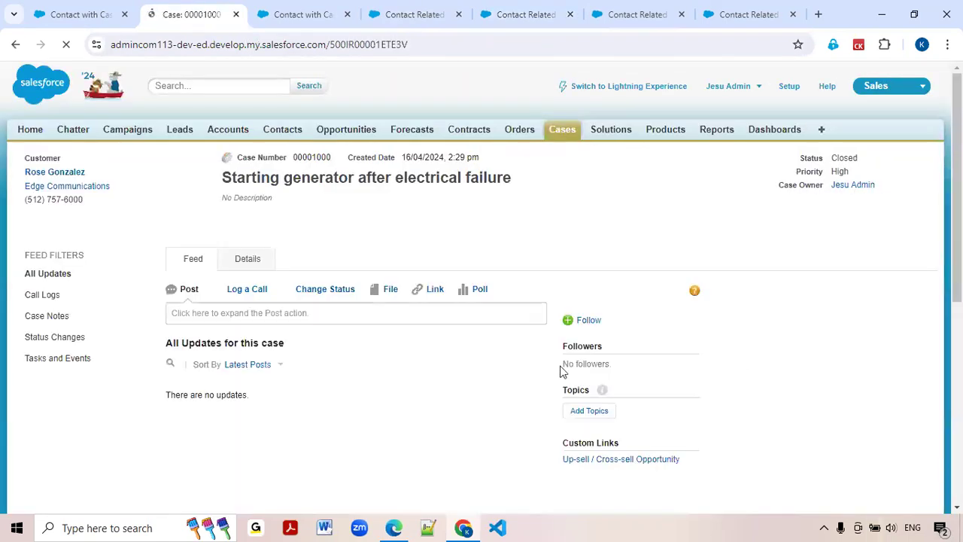
{"action": "left_click", "coordinate": [250, 265]}
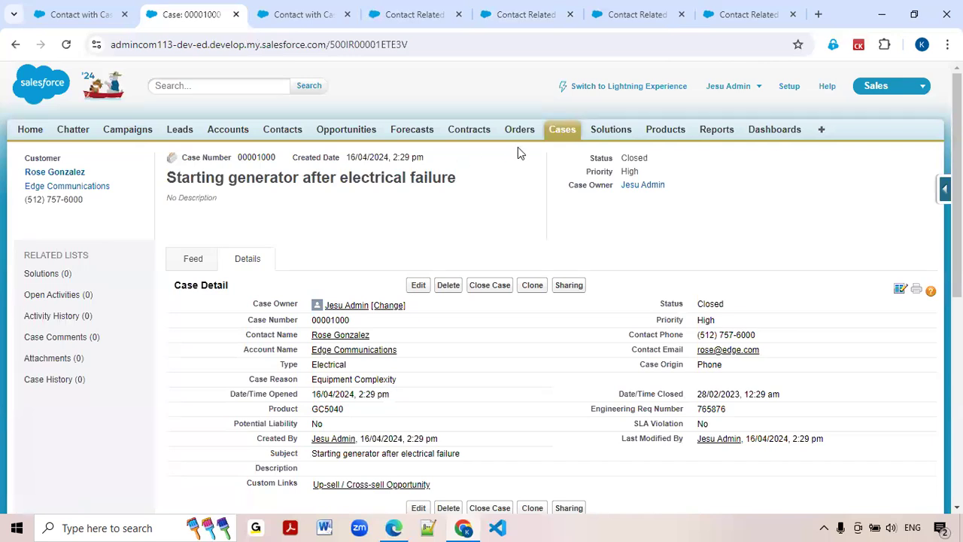
From the All Open Cases view, close case 00001033 with status Closed and case reason Installation.
{"action": "left_click", "coordinate": [561, 135]}
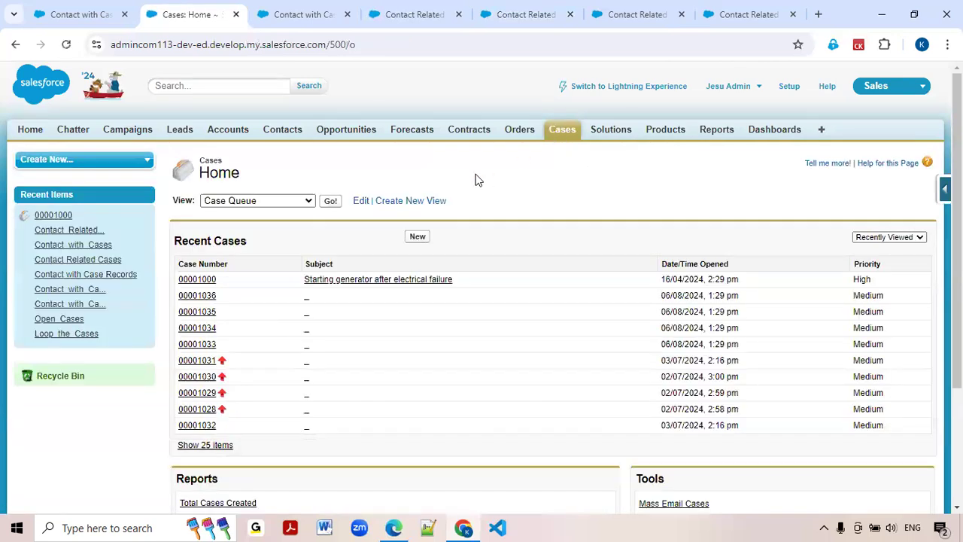
{"action": "left_click", "coordinate": [300, 205]}
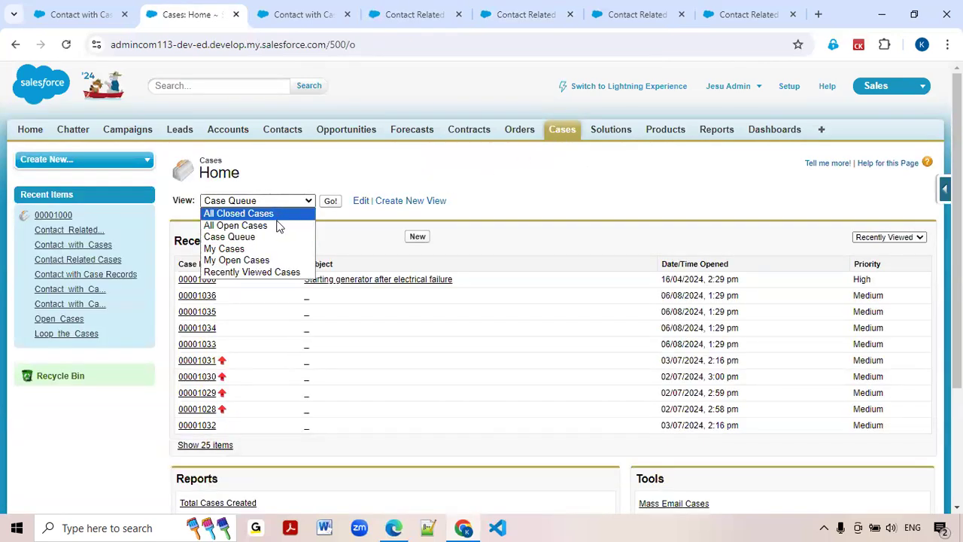
{"action": "left_click", "coordinate": [277, 226]}
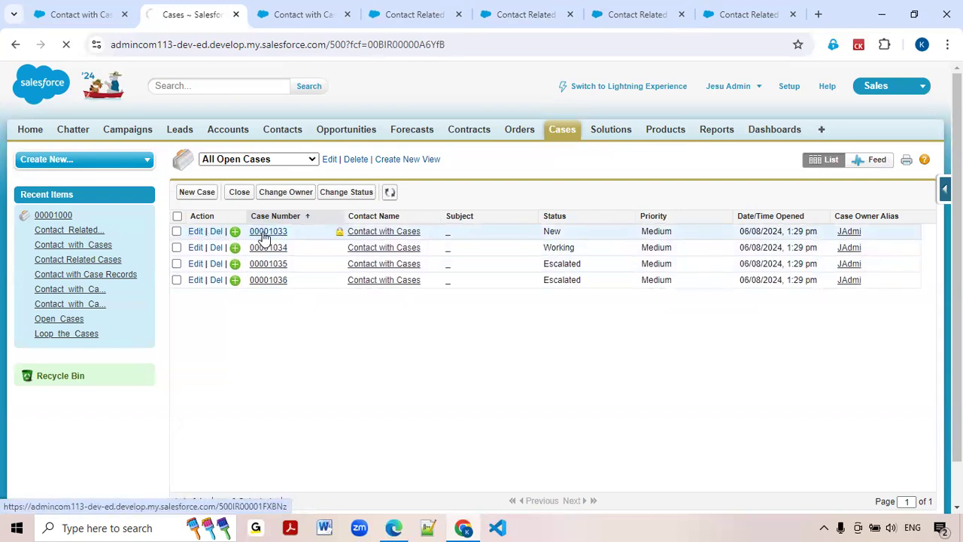
{"action": "left_click", "coordinate": [488, 291]}
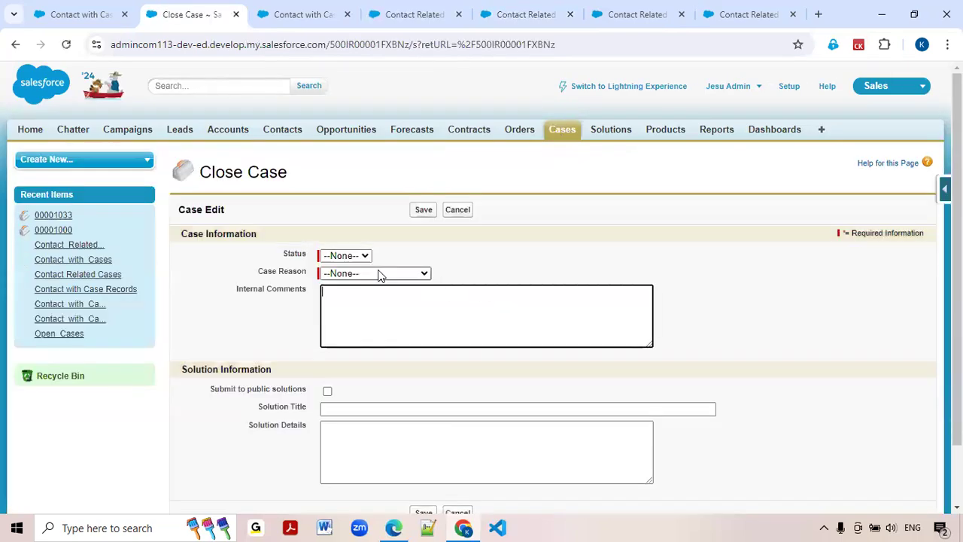
{"action": "left_click", "coordinate": [378, 274]}
{"action": "left_click", "coordinate": [366, 298]}
{"action": "left_click", "coordinate": [357, 256]}
{"action": "left_click", "coordinate": [348, 279]}
{"action": "left_click", "coordinate": [421, 212]}
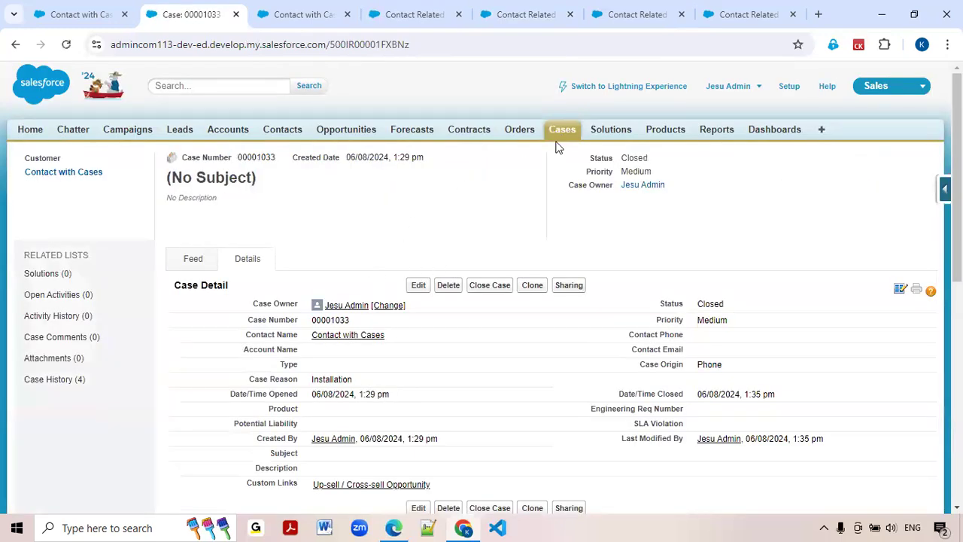
Return to the All Open Cases view and close case 00001034 with status Closed and case reason Installation.
{"action": "left_click", "coordinate": [559, 140]}
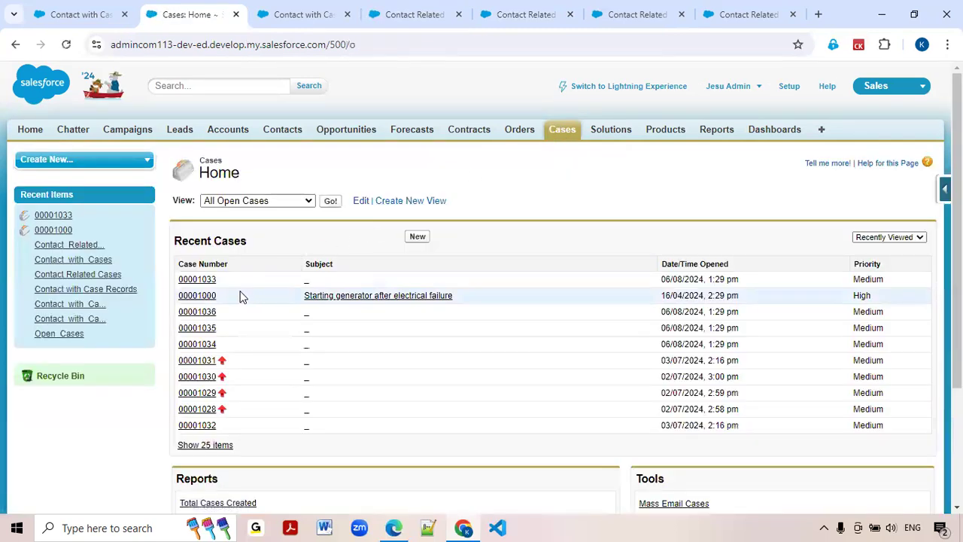
{"action": "left_click", "coordinate": [329, 203]}
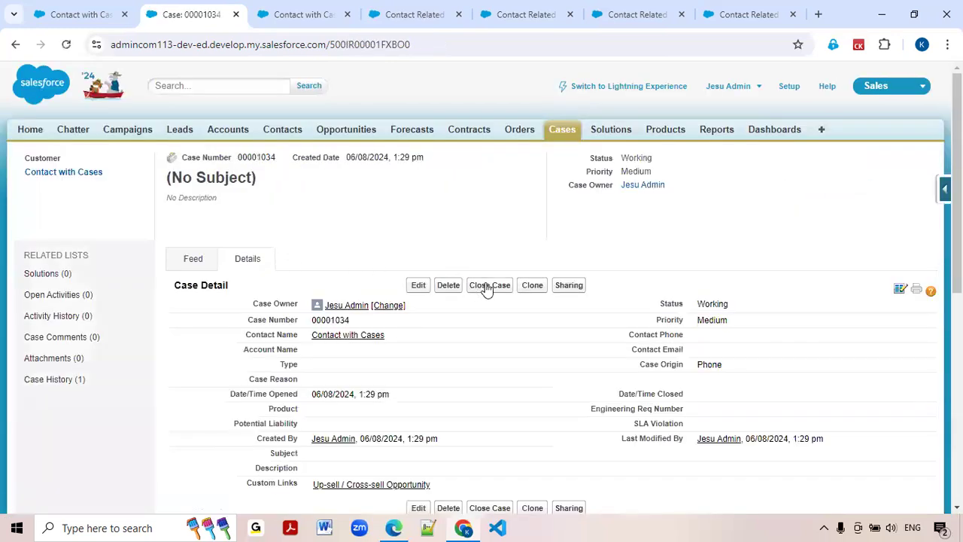
{"action": "left_click", "coordinate": [487, 286]}
{"action": "left_click", "coordinate": [367, 257]}
{"action": "left_click", "coordinate": [349, 282]}
{"action": "left_click", "coordinate": [350, 276]}
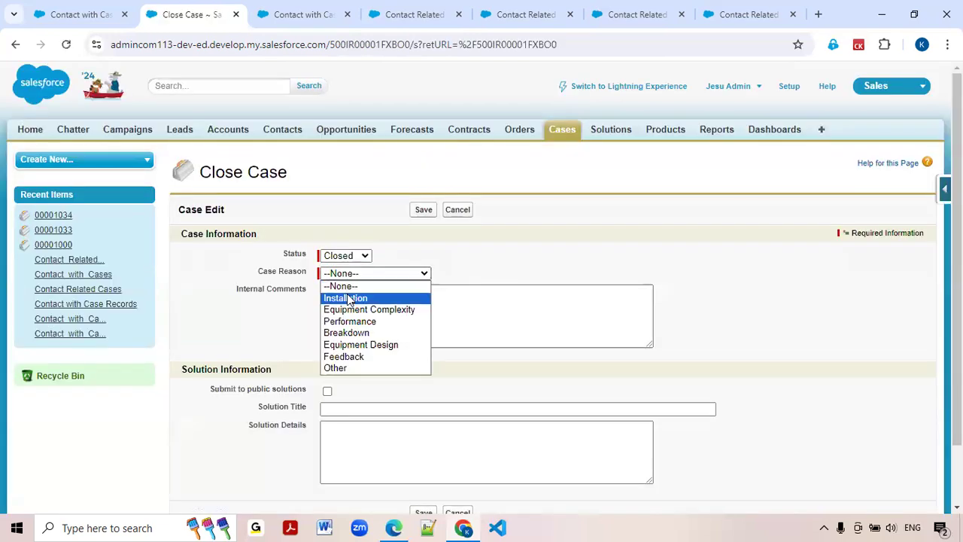
{"action": "left_click", "coordinate": [348, 299]}
{"action": "left_click", "coordinate": [423, 209]}
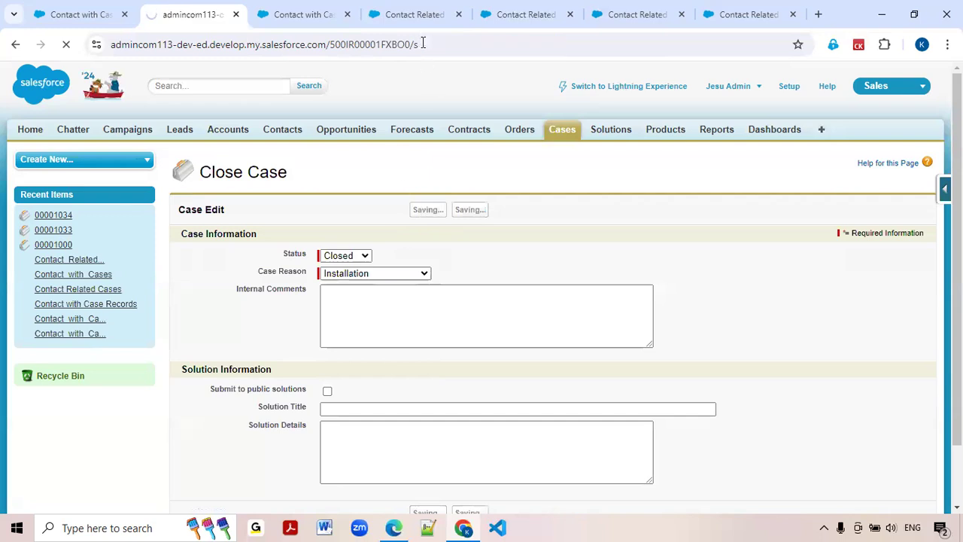
Go back to the latest Contact Related Cases debug run and get the cases for "Contact with Cases" again.
{"action": "left_click", "coordinate": [424, 18]}
{"action": "left_click", "coordinate": [502, 18]}
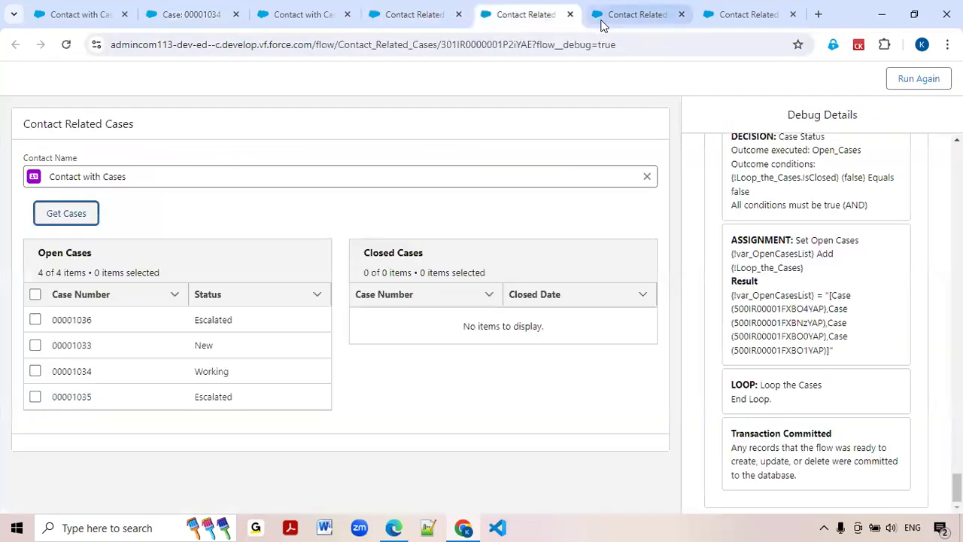
{"action": "left_click", "coordinate": [72, 218]}
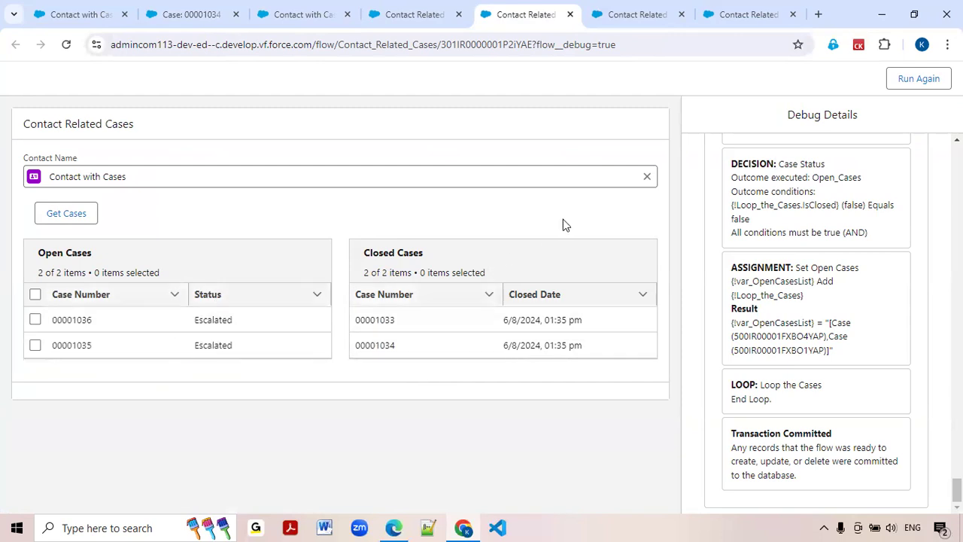
Replace the selected contact with the Edge Communications contact, found by first name, and get that contact's cases.
{"action": "left_click", "coordinate": [646, 178]}
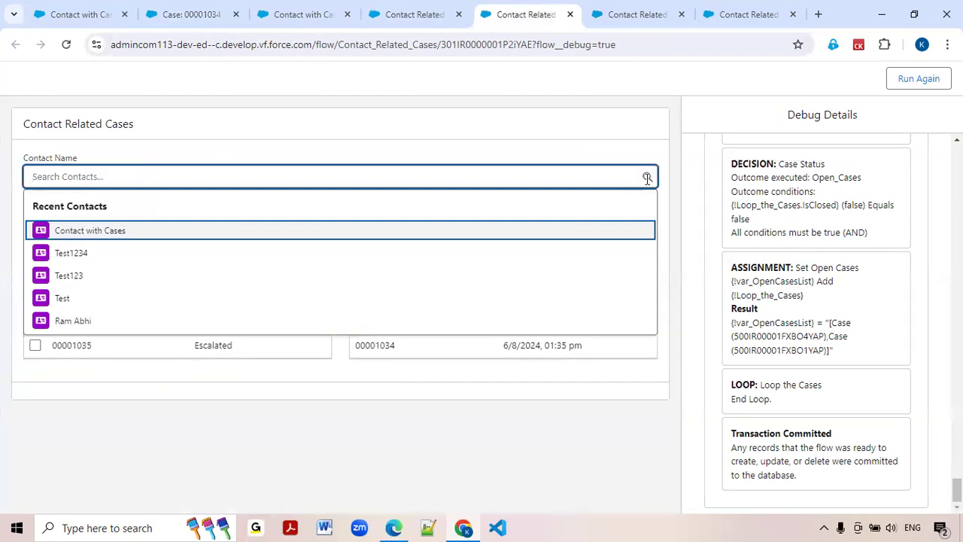
{"action": "type", "text": "Rose"}
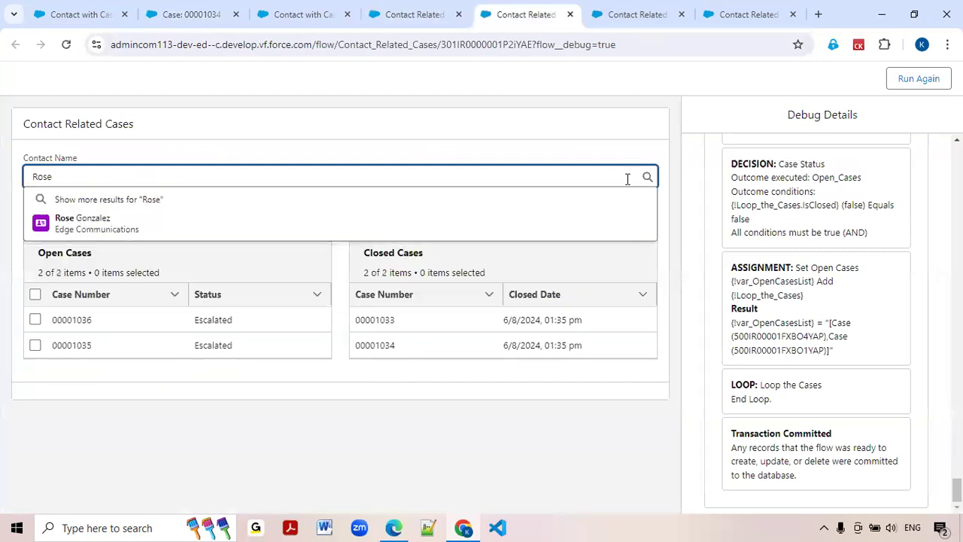
{"action": "left_click", "coordinate": [258, 218]}
{"action": "left_click", "coordinate": [87, 219]}
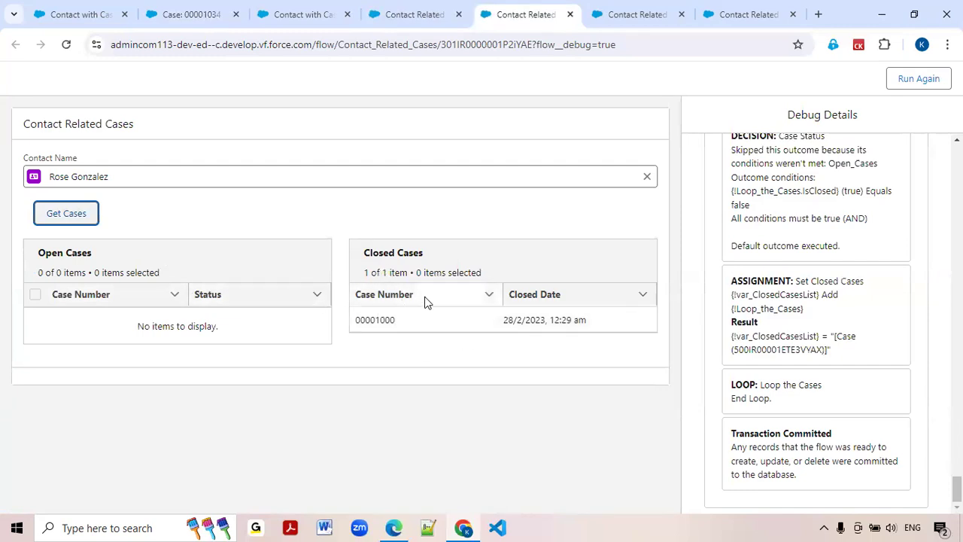
Open the Contact with Cases screen in the flow and review the input values of the Get Cases button's action.
{"action": "left_click", "coordinate": [745, 16]}
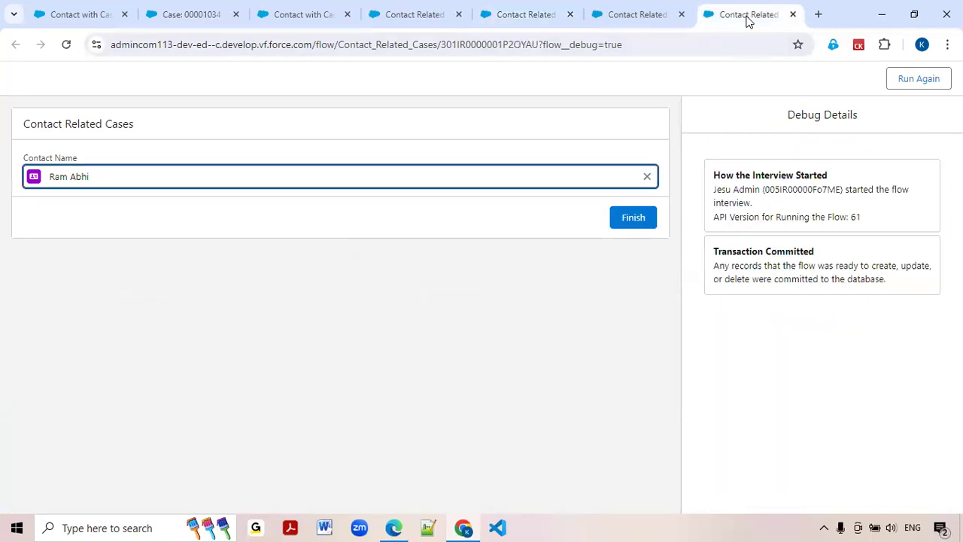
{"action": "left_click", "coordinate": [654, 15]}
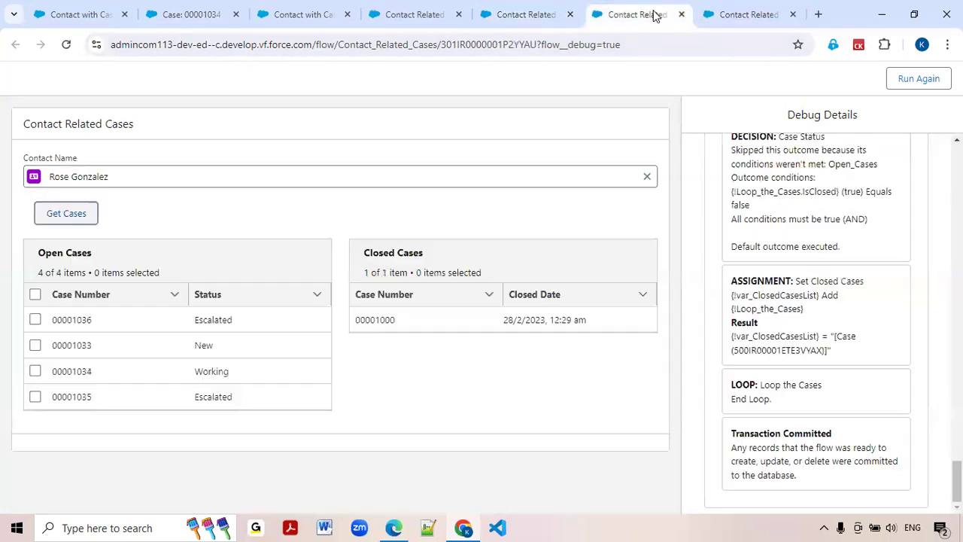
{"action": "left_click", "coordinate": [542, 15]}
{"action": "left_click", "coordinate": [422, 14]}
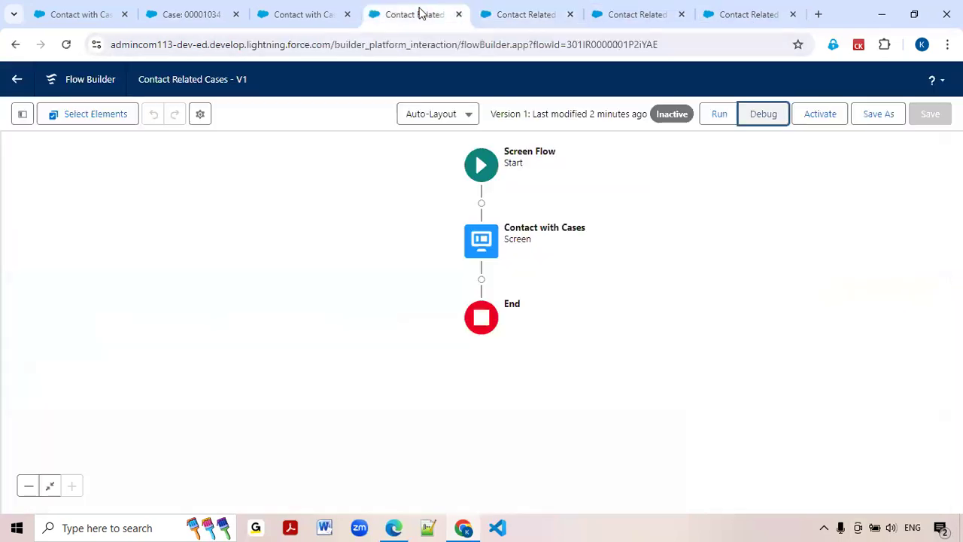
{"action": "double_click", "coordinate": [480, 249]}
{"action": "scroll", "coordinate": [493, 291], "scroll_direction": "down", "scroll_amount": 2}
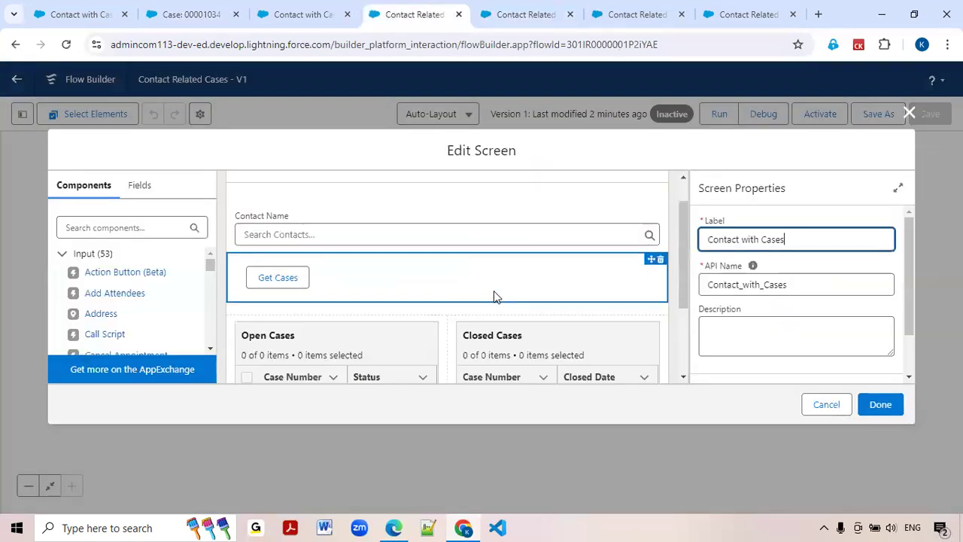
{"action": "left_click", "coordinate": [496, 267]}
{"action": "scroll", "coordinate": [758, 308], "scroll_direction": "down", "scroll_amount": 1}
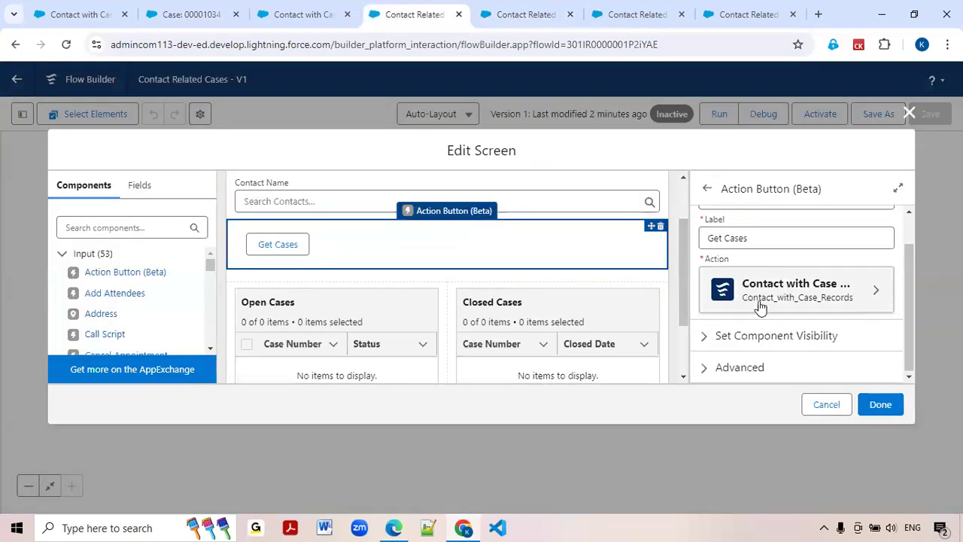
{"action": "left_click", "coordinate": [853, 292]}
{"action": "scroll", "coordinate": [820, 313], "scroll_direction": "down", "scroll_amount": 5}
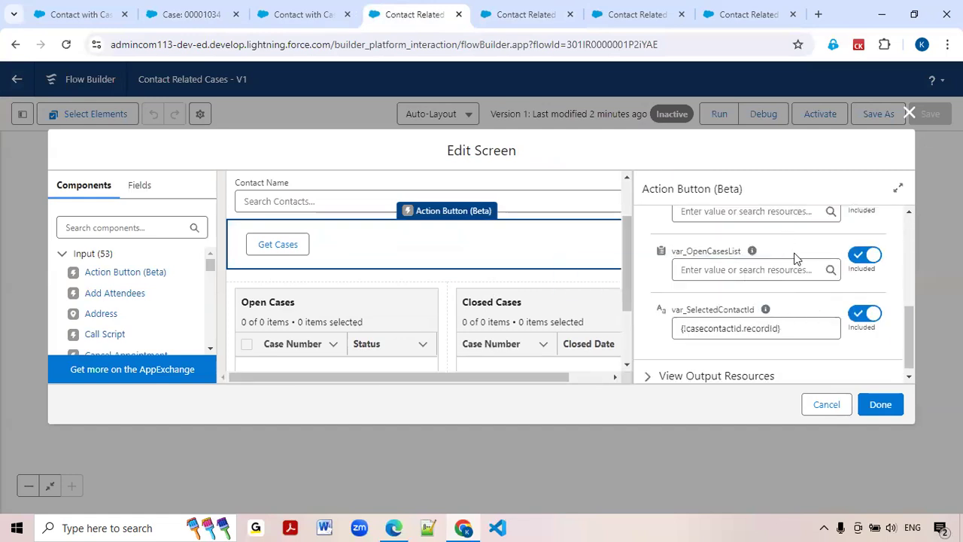
{"action": "left_click", "coordinate": [639, 18]}
{"action": "left_click", "coordinate": [547, 14]}
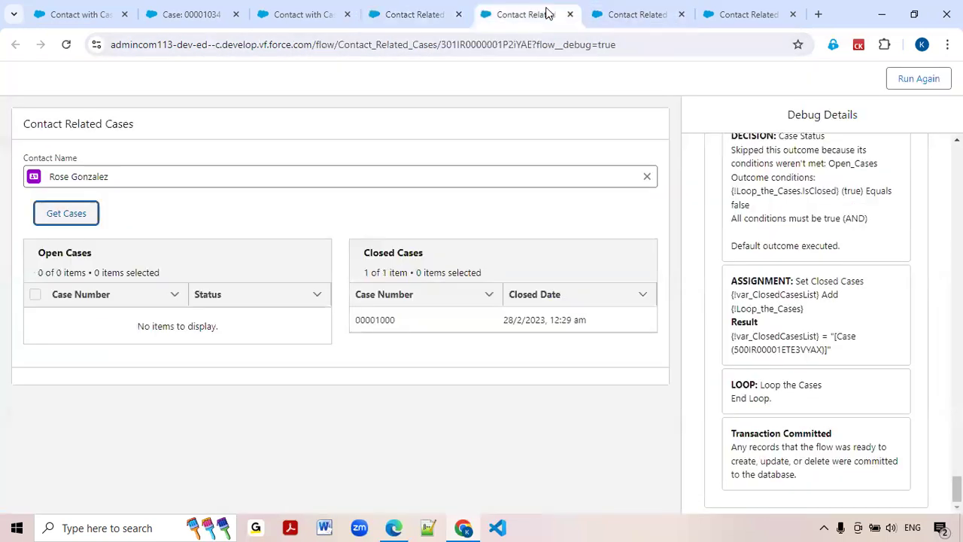
{"action": "left_click", "coordinate": [714, 15]}
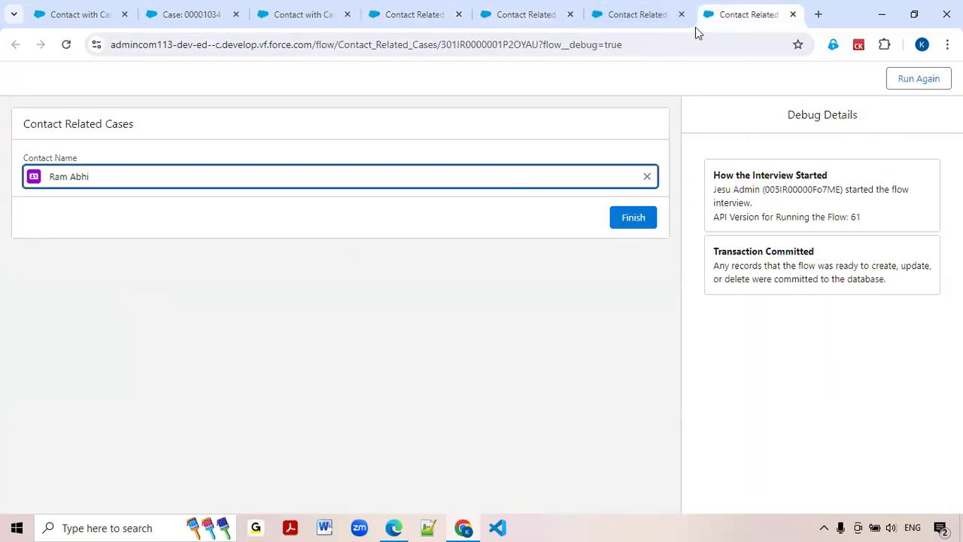
{"action": "left_click", "coordinate": [422, 15]}
{"action": "left_click", "coordinate": [301, 14]}
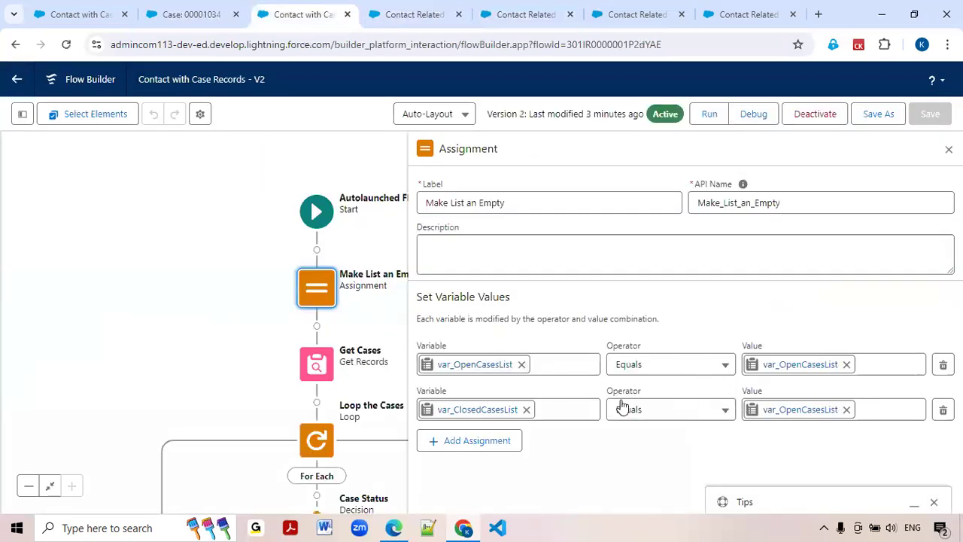
{"action": "left_click", "coordinate": [734, 15]}
{"action": "left_click", "coordinate": [641, 10]}
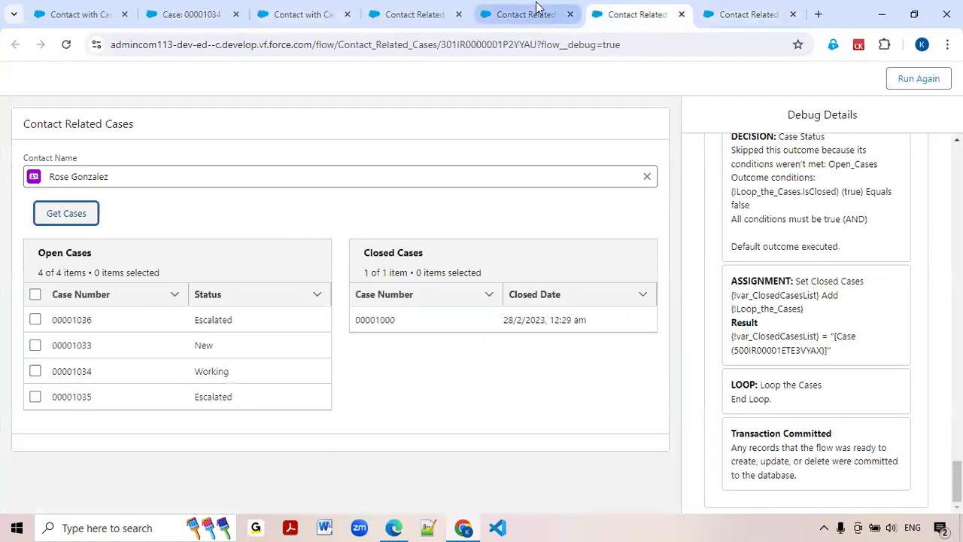
{"action": "left_click", "coordinate": [530, 11]}
Return to the Contact Related Cases flow and activate version 1.
{"action": "left_click", "coordinate": [414, 14]}
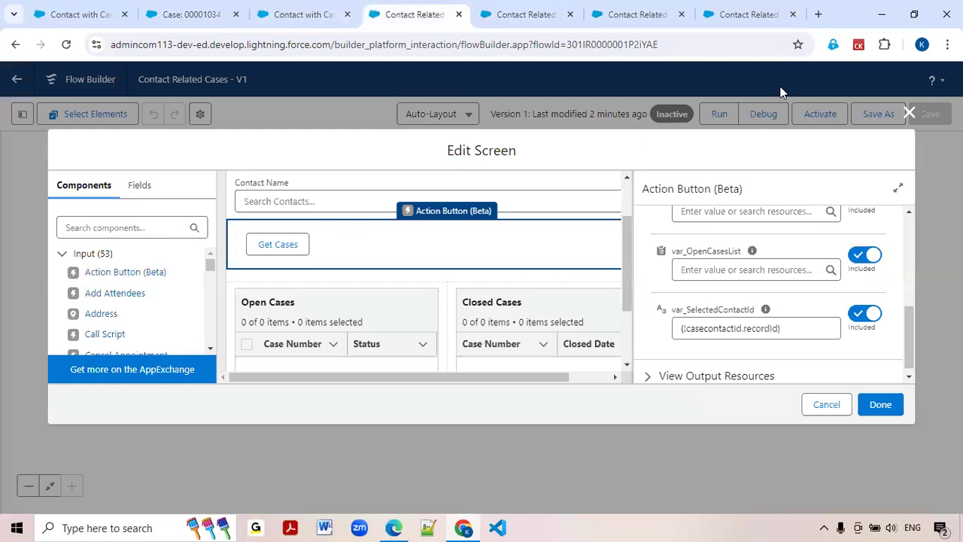
{"action": "left_click", "coordinate": [821, 115]}
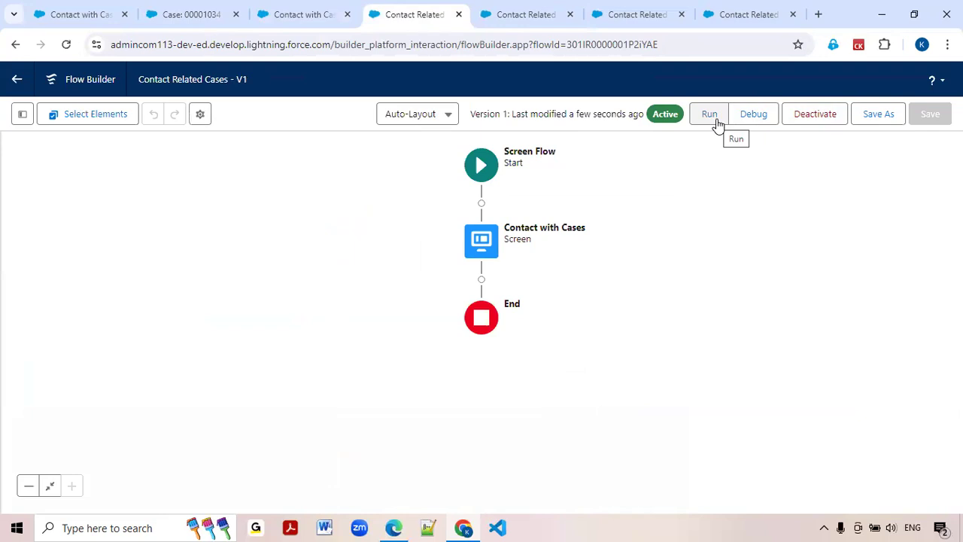
{"action": "left_click", "coordinate": [74, 15]}
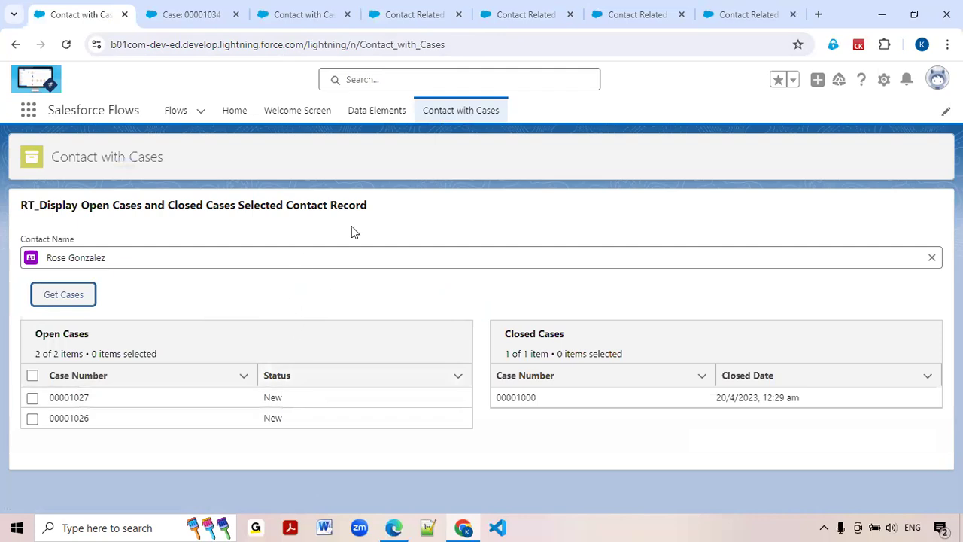
{"action": "left_click", "coordinate": [734, 15]}
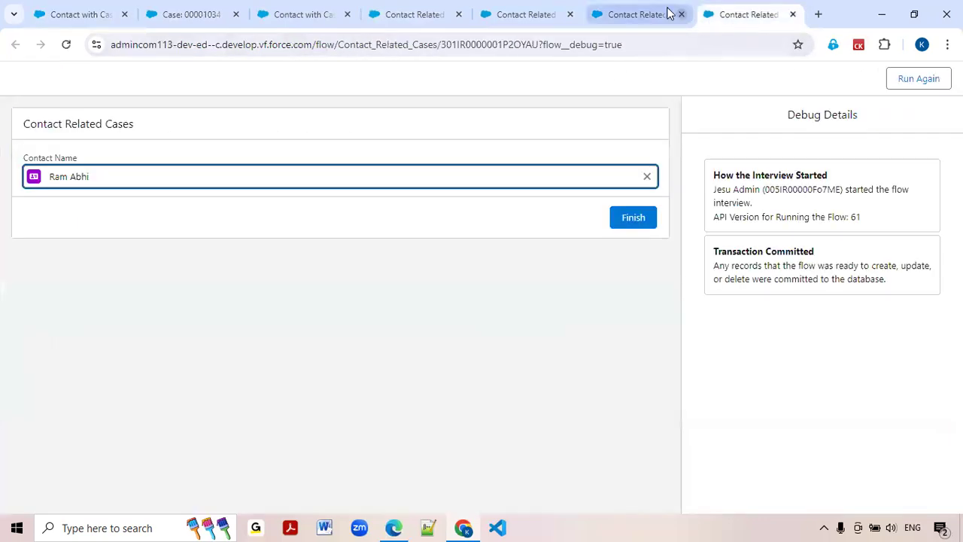
Return to the open closed-case record for "Contact with Cases" and switch to Lightning Experience.
{"action": "left_click", "coordinate": [632, 11]}
{"action": "left_click", "coordinate": [527, 11]}
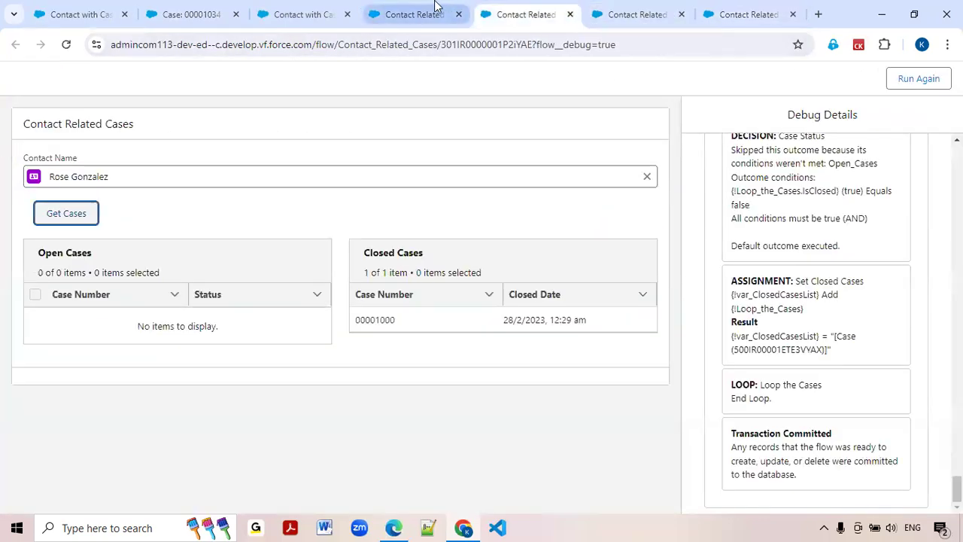
{"action": "left_click", "coordinate": [331, 11]}
{"action": "left_click", "coordinate": [215, 14]}
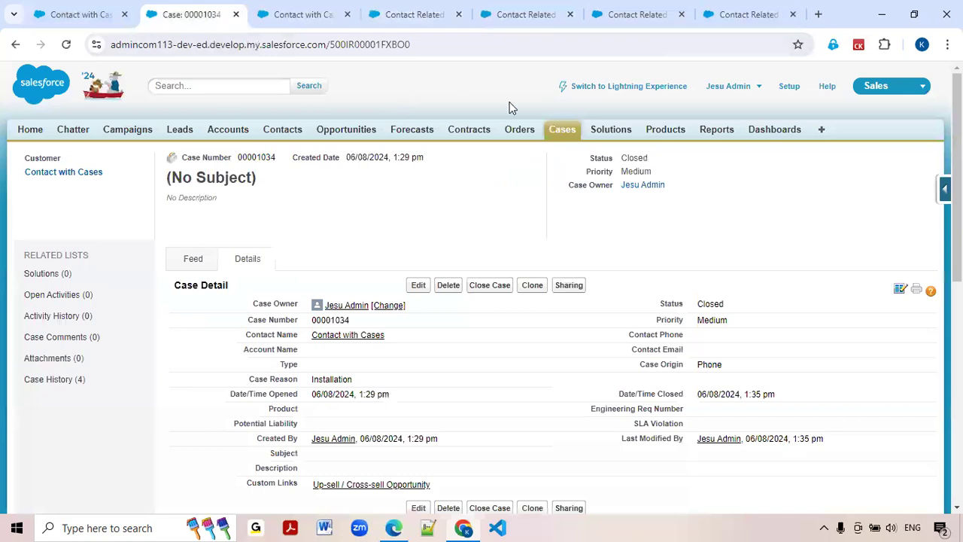
{"action": "left_click", "coordinate": [654, 89]}
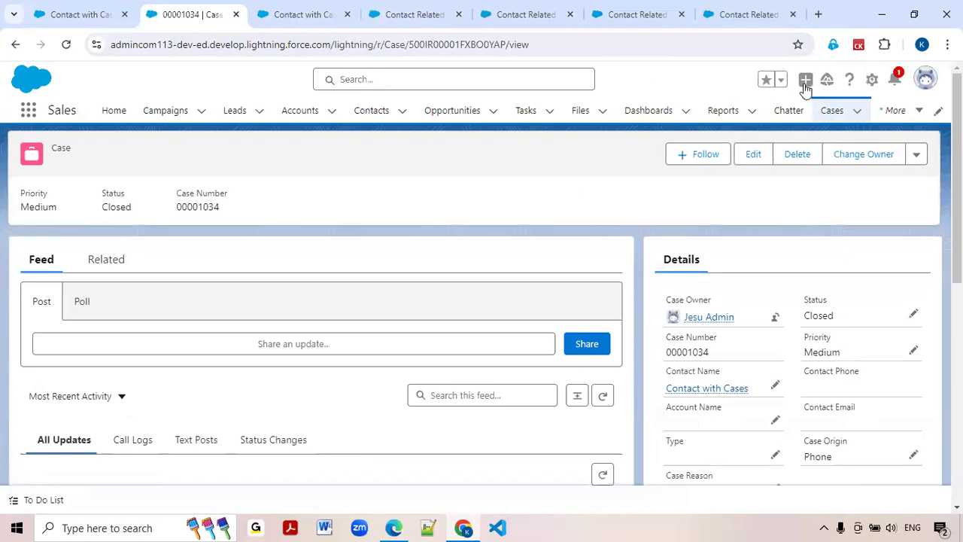
Open Setup and find the Lightning App Builder by searching for "app bu".
{"action": "left_click", "coordinate": [873, 81]}
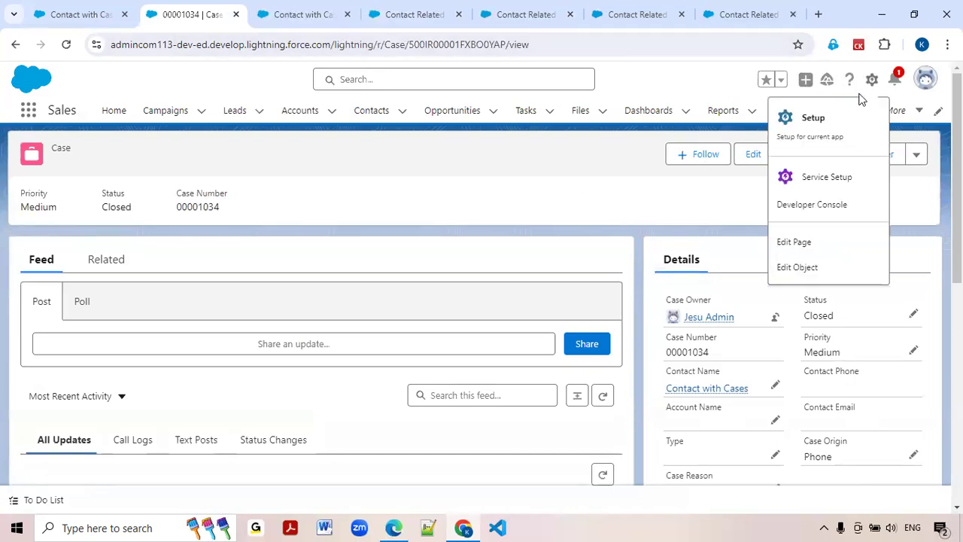
{"action": "left_click", "coordinate": [832, 121]}
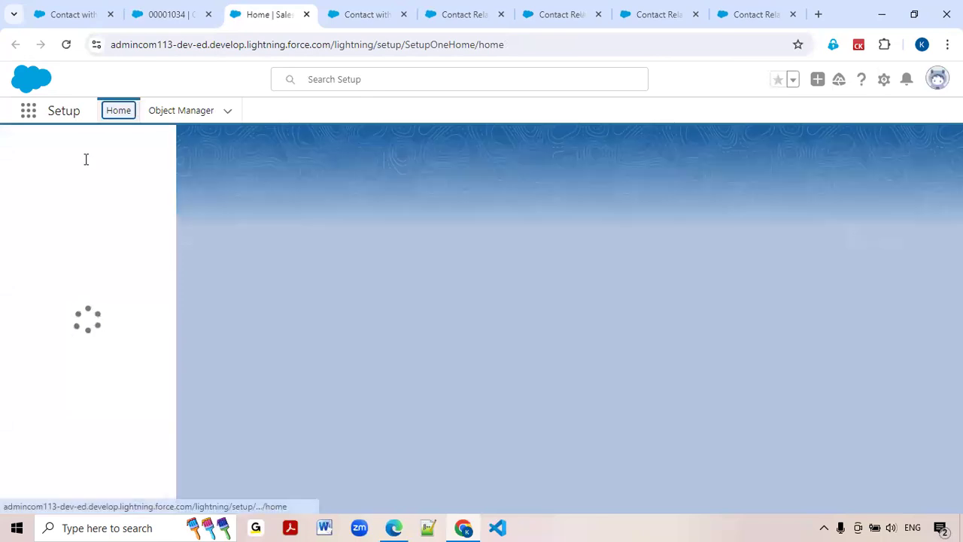
{"action": "left_click", "coordinate": [86, 155]}
{"action": "type", "text": "a"}
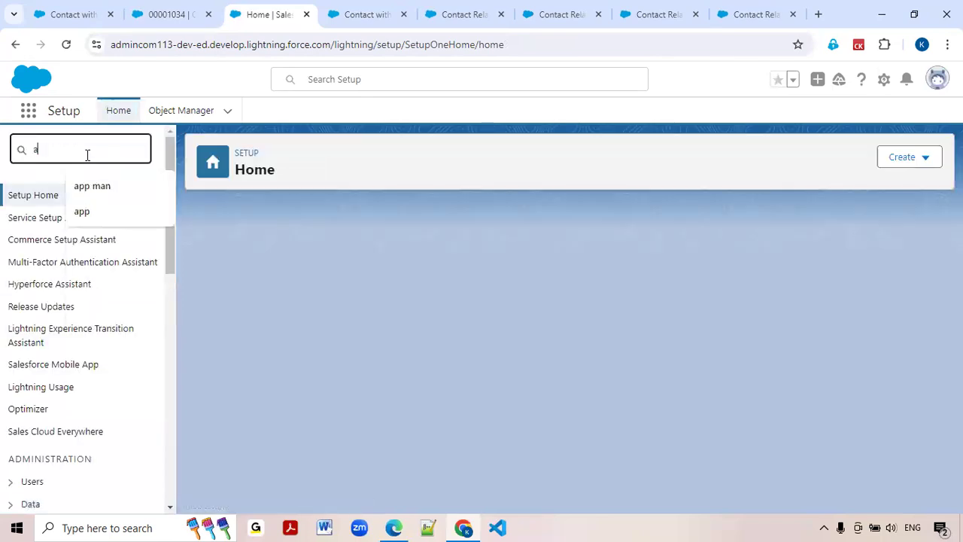
{"action": "type", "text": "pp bu"}
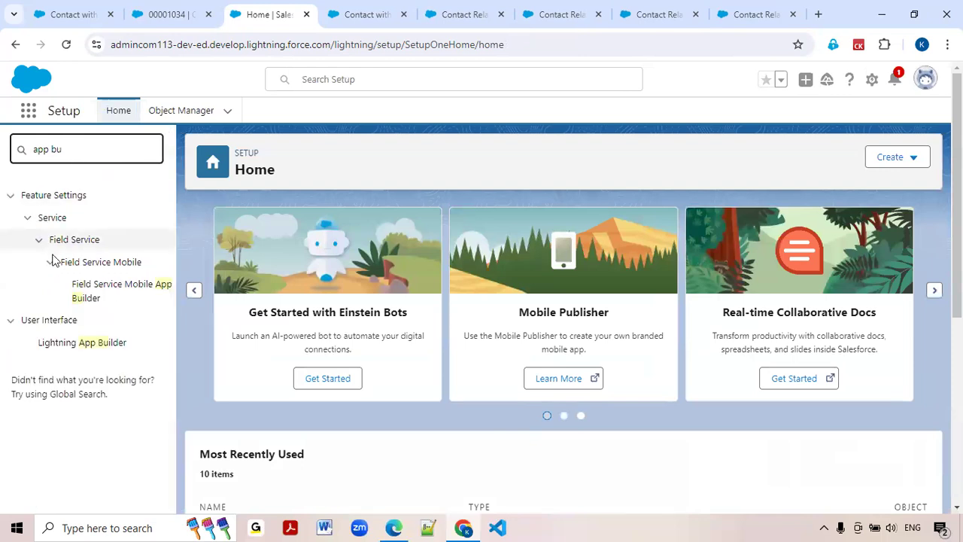
{"action": "left_click", "coordinate": [70, 344]}
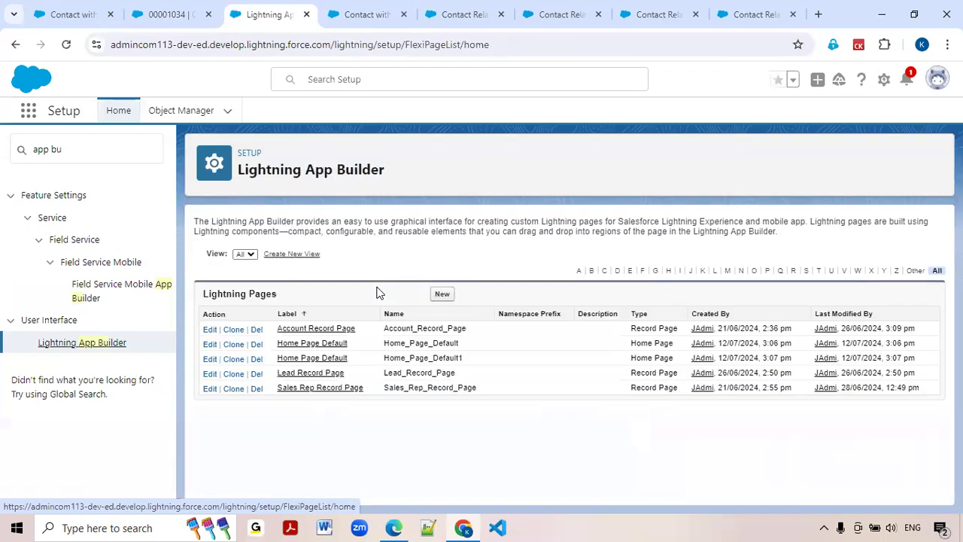
Create a new Lightning App Page labelled "Contact with Cases" with the One Region layout.
{"action": "left_click", "coordinate": [438, 295]}
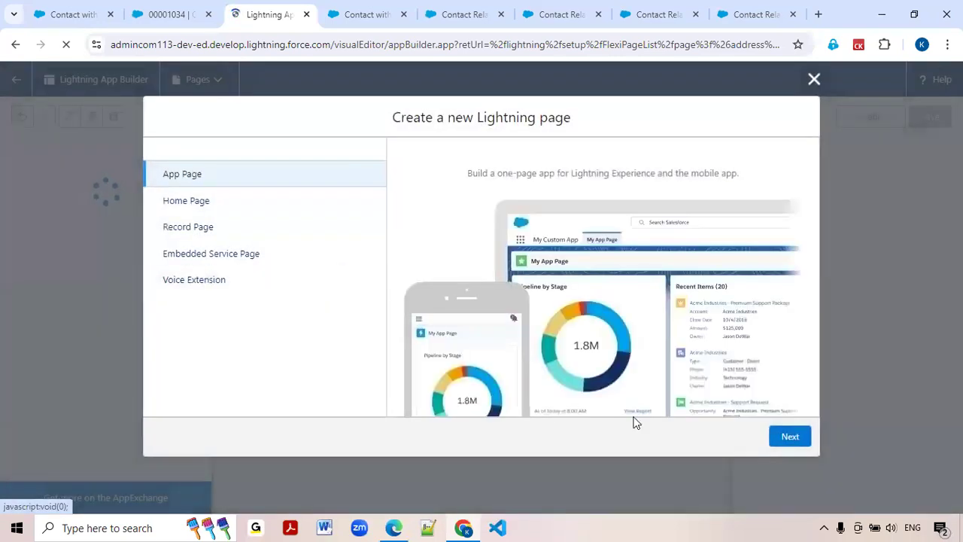
{"action": "left_click", "coordinate": [790, 436]}
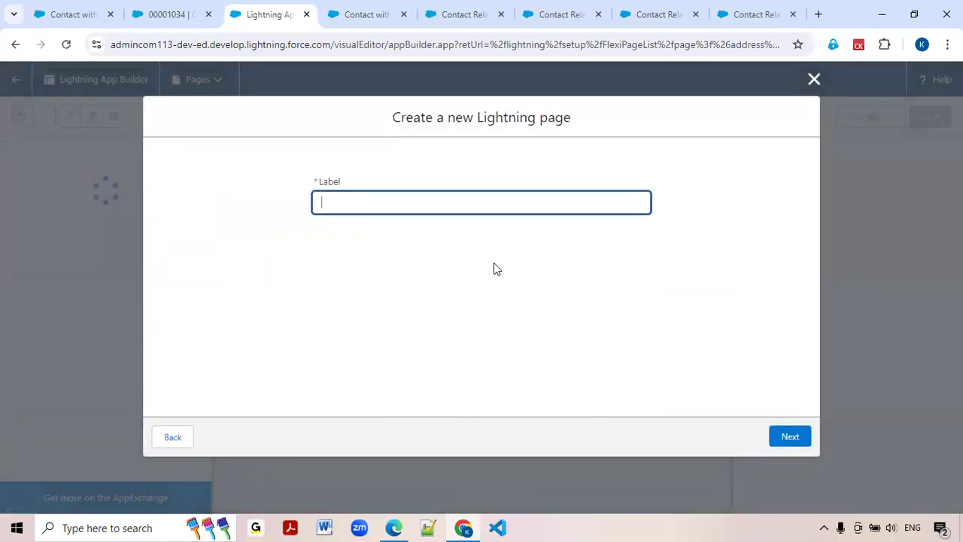
{"action": "key", "text": "BackSpace"}
{"action": "type", "text": "Contact with Cases"}
{"action": "left_click", "coordinate": [788, 435]}
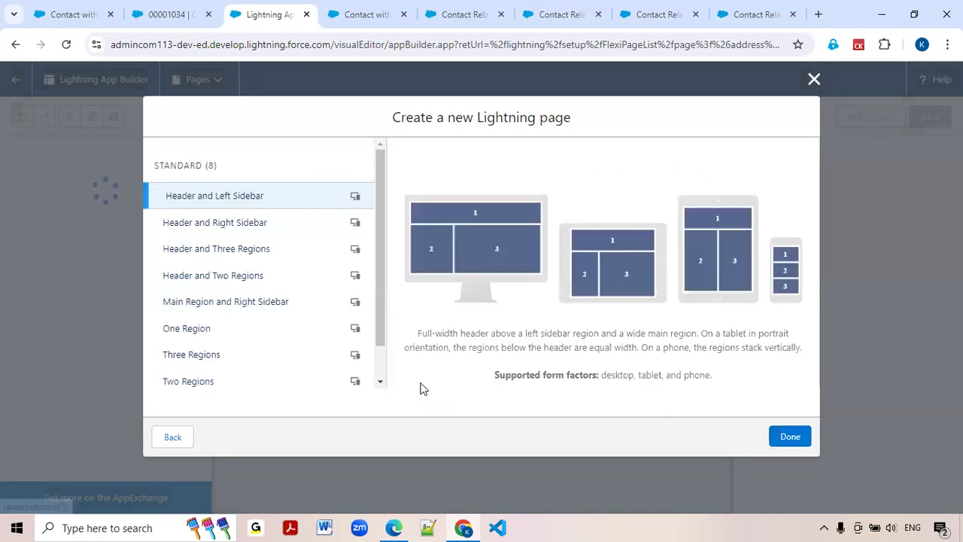
{"action": "left_click", "coordinate": [262, 331]}
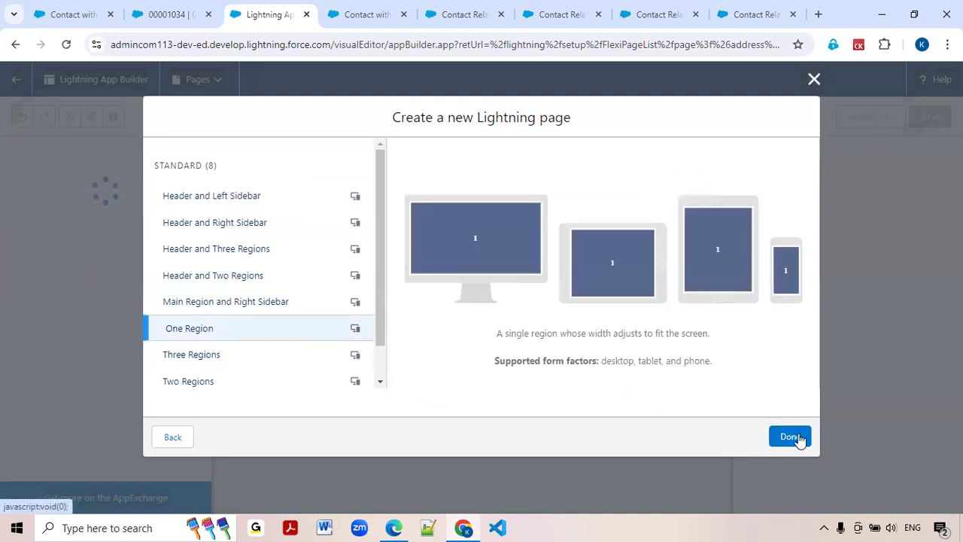
{"action": "left_click", "coordinate": [790, 437]}
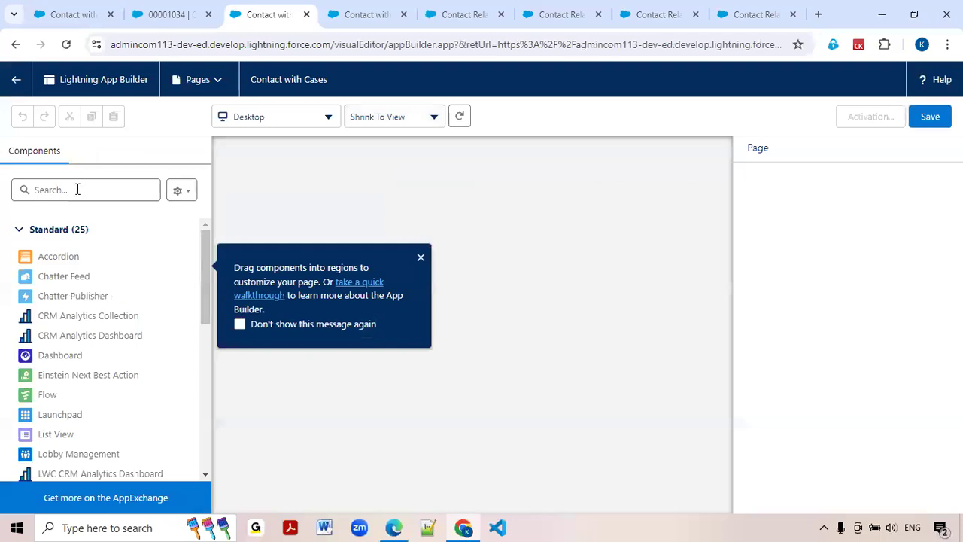
Add a Flow component to the page's region and set its flow to Contact Related Cases.
{"action": "left_click", "coordinate": [76, 190]}
{"action": "type", "text": "flow"}
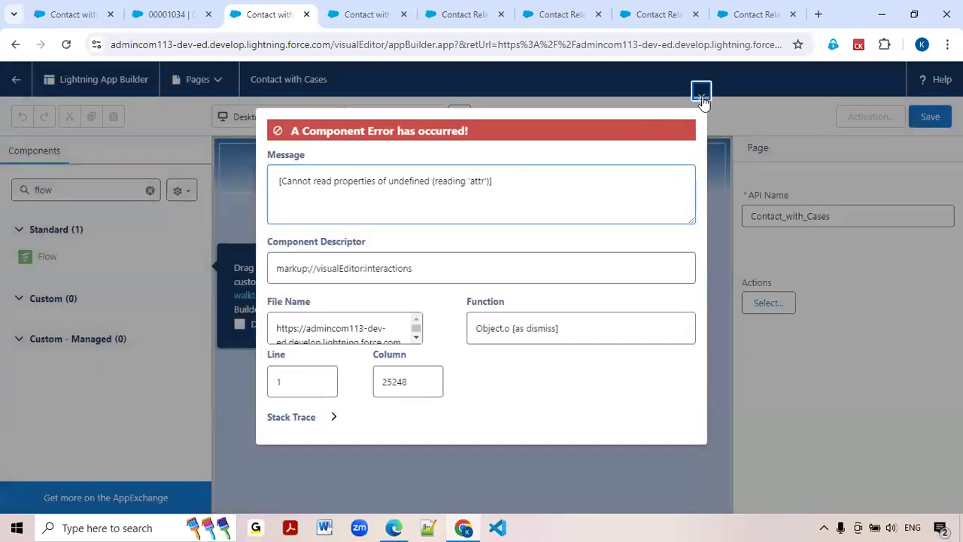
{"action": "left_click", "coordinate": [700, 93]}
{"action": "left_click_drag", "start_coordinate": [42, 261], "coordinate": [404, 176]}
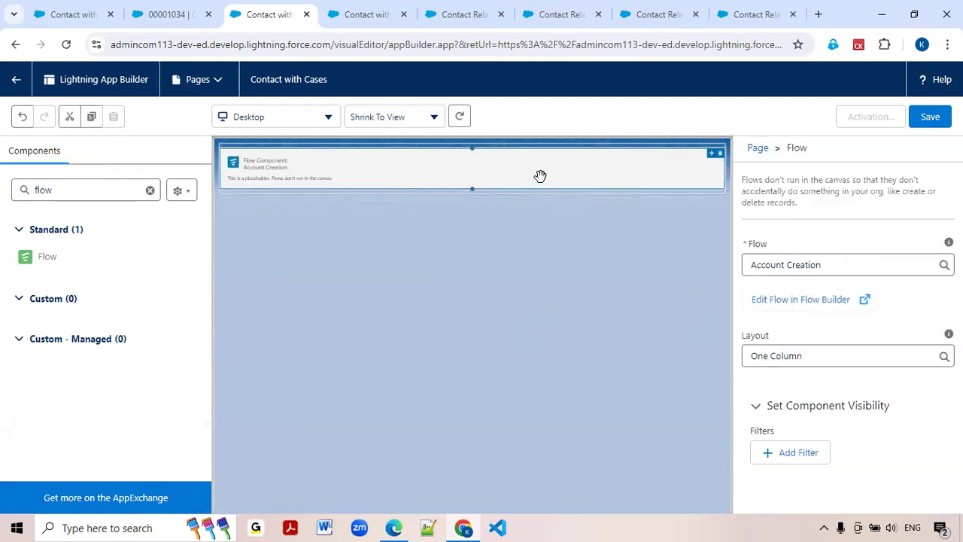
{"action": "left_click", "coordinate": [820, 265]}
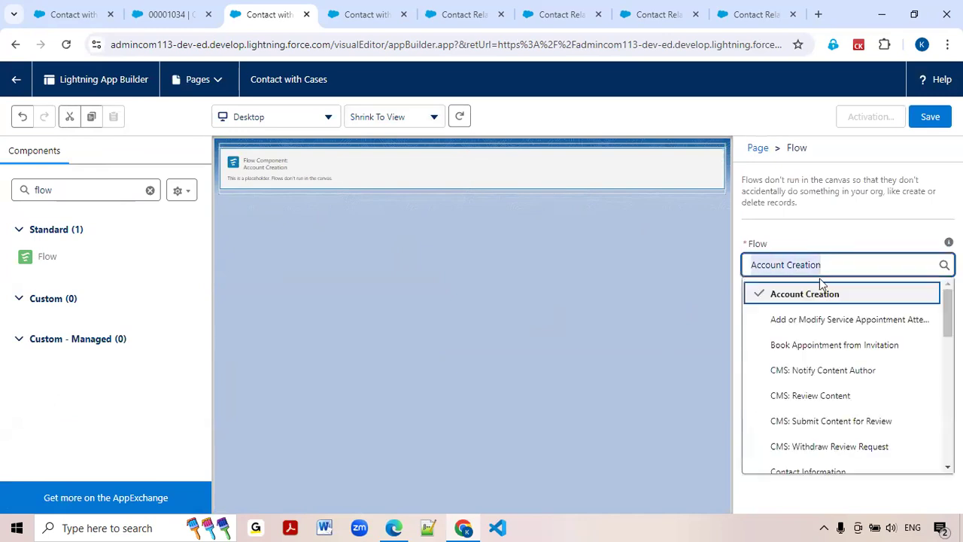
{"action": "scroll", "coordinate": [828, 316], "scroll_direction": "down", "scroll_amount": 3}
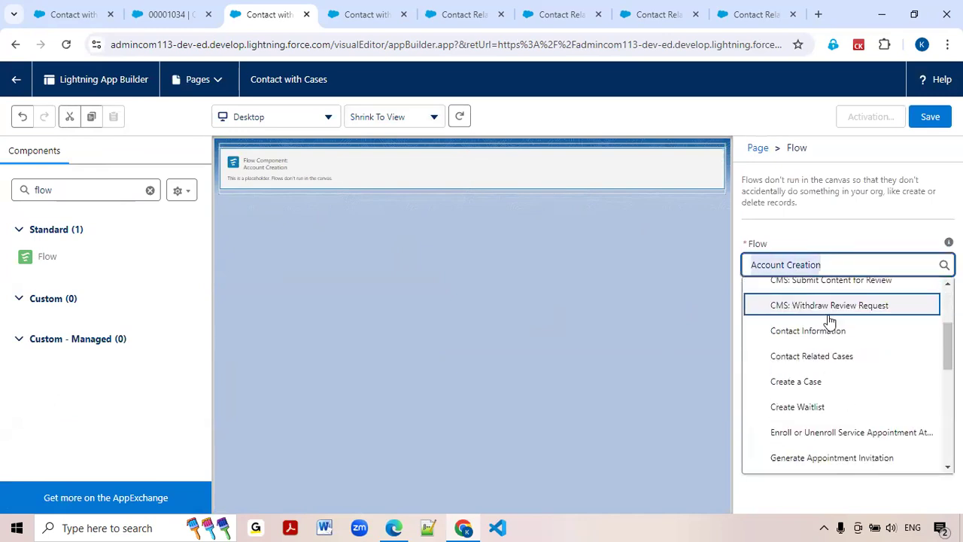
{"action": "left_click", "coordinate": [809, 359]}
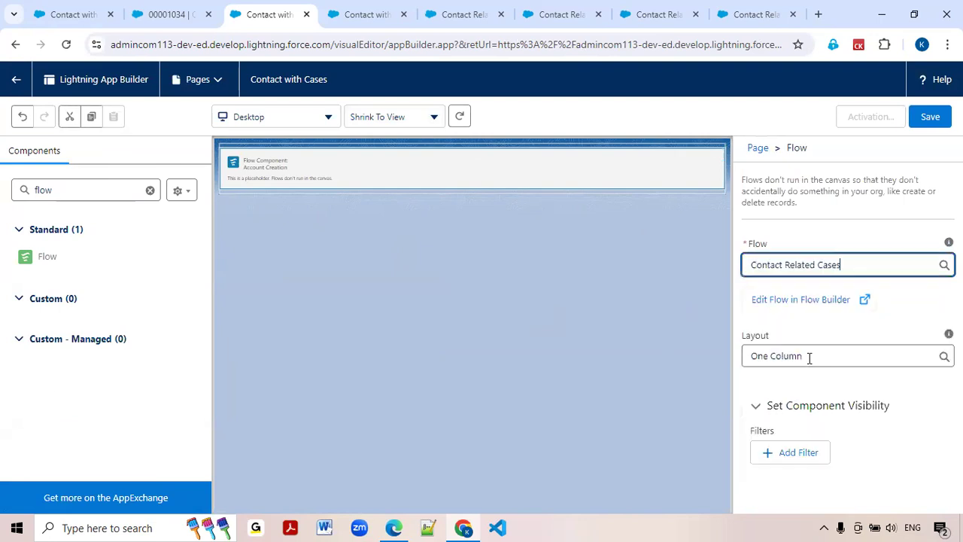
Save the Contact with Cases page and activate it, adding it to the Sales app in Lightning Experience.
{"action": "left_click", "coordinate": [929, 124]}
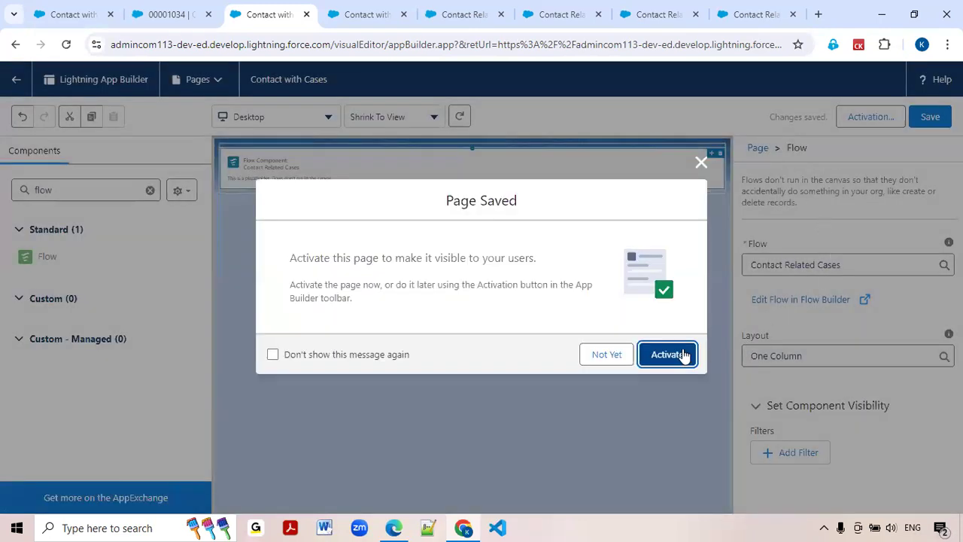
{"action": "left_click", "coordinate": [668, 354]}
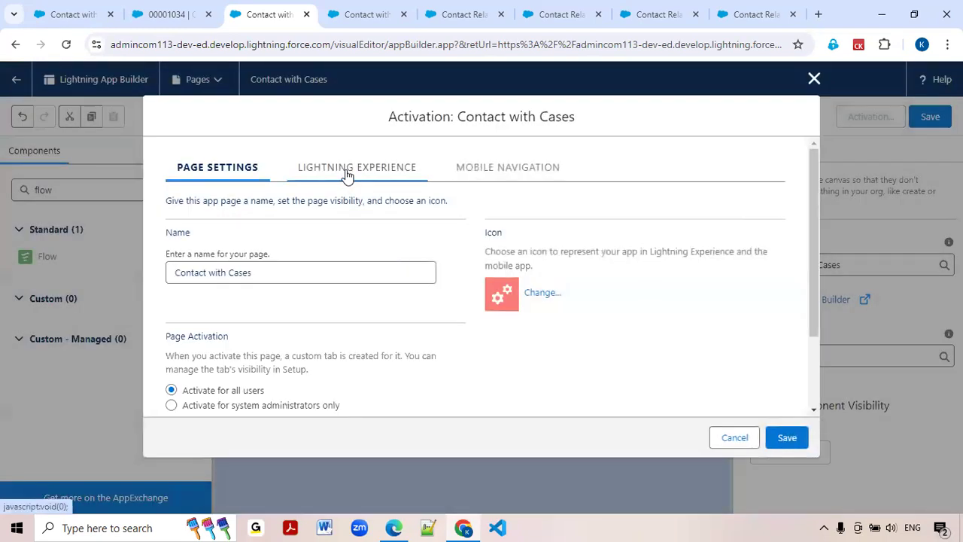
{"action": "left_click", "coordinate": [346, 173]}
{"action": "left_click", "coordinate": [270, 294]}
{"action": "scroll", "coordinate": [270, 293], "scroll_direction": "down", "scroll_amount": 2}
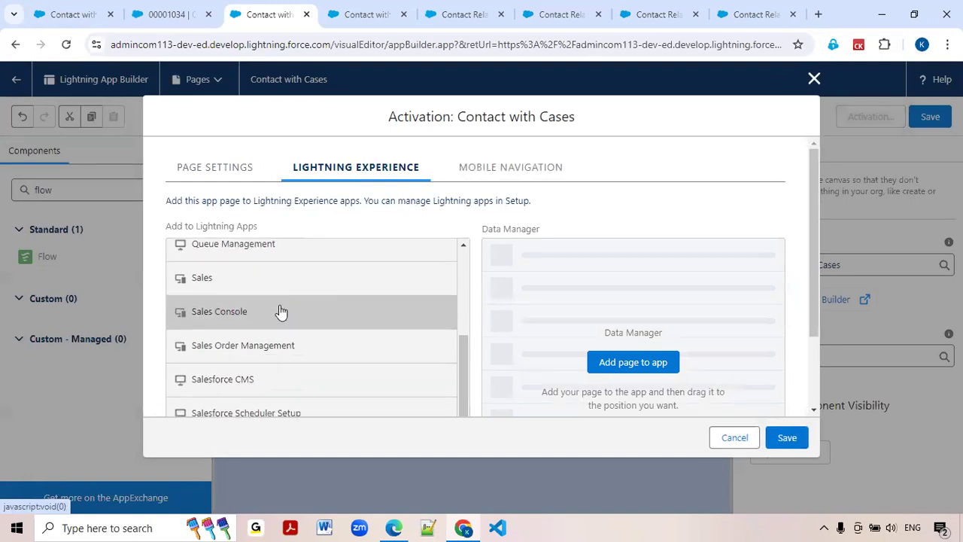
{"action": "scroll", "coordinate": [279, 311], "scroll_direction": "down", "scroll_amount": 3}
{"action": "scroll", "coordinate": [271, 346], "scroll_direction": "up", "scroll_amount": 3}
{"action": "left_click", "coordinate": [244, 331]}
{"action": "left_click", "coordinate": [629, 265]}
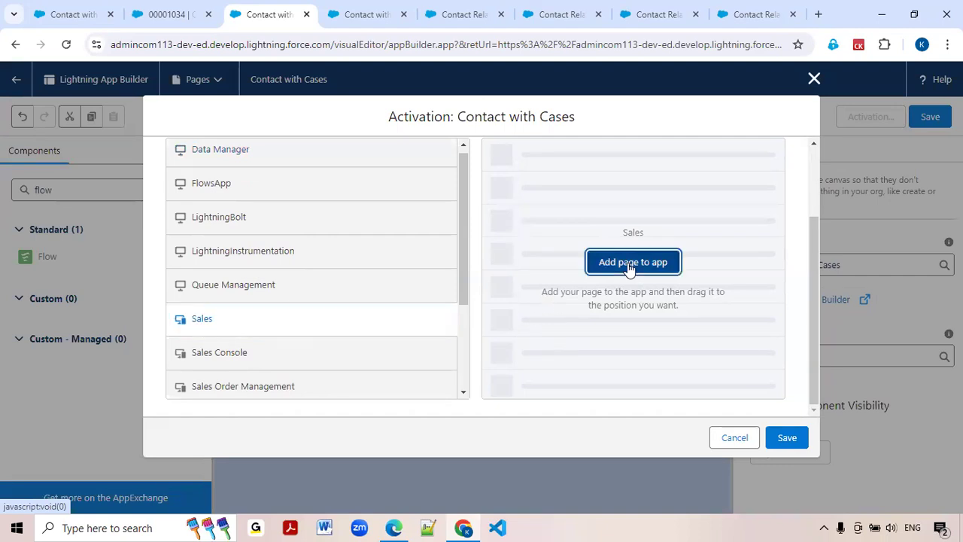
{"action": "left_click", "coordinate": [793, 444]}
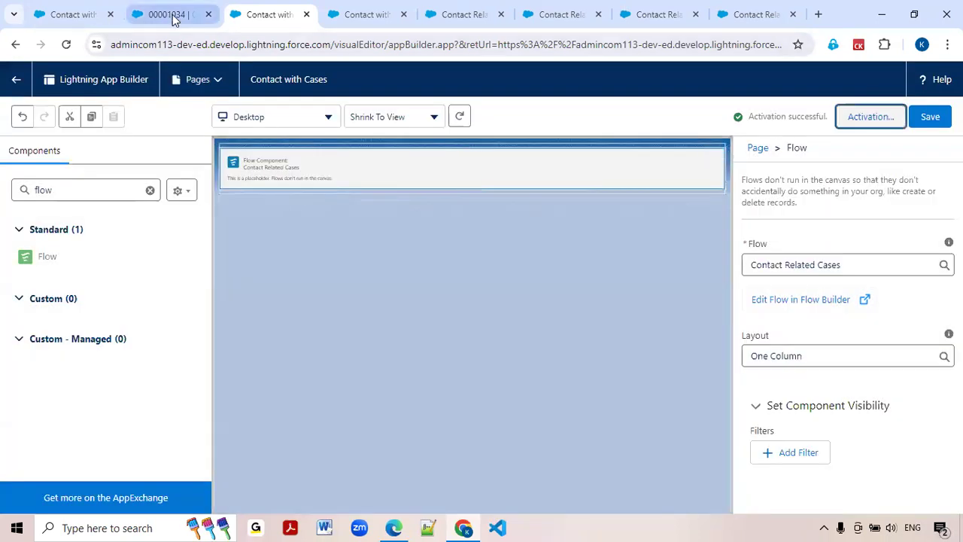
Return to the case record, reload it, and open the Contact with Cases page in the Sales app.
{"action": "left_click", "coordinate": [173, 15]}
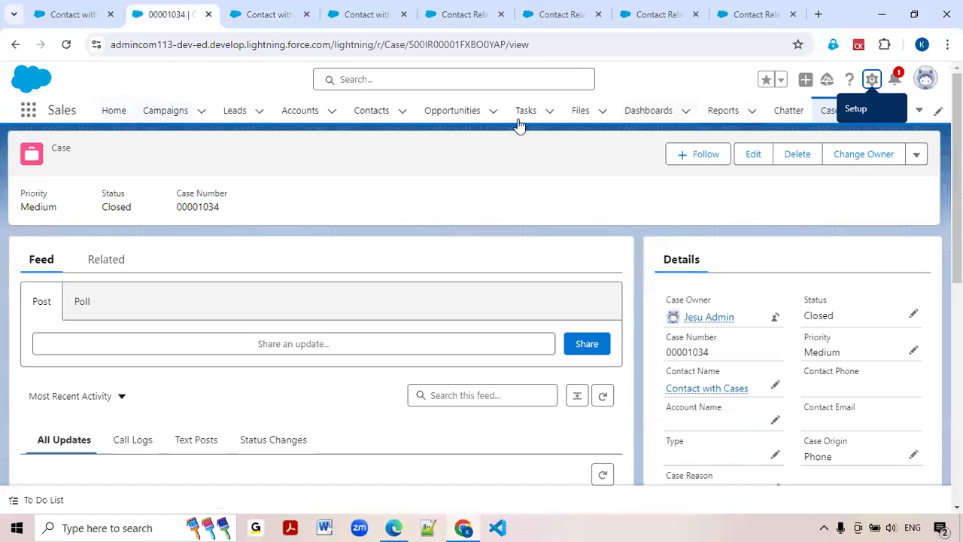
{"action": "left_click", "coordinate": [67, 45]}
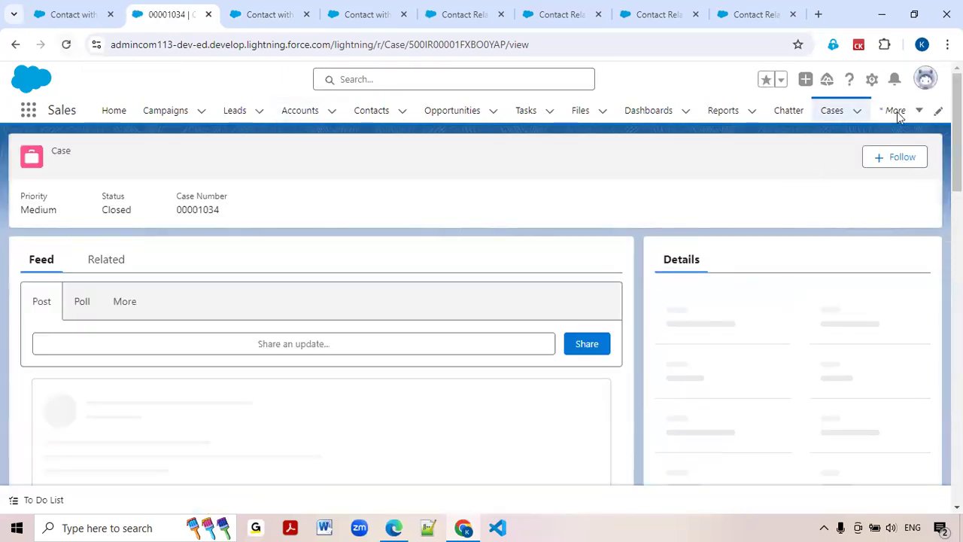
{"action": "left_click", "coordinate": [913, 113]}
{"action": "left_click", "coordinate": [916, 114]}
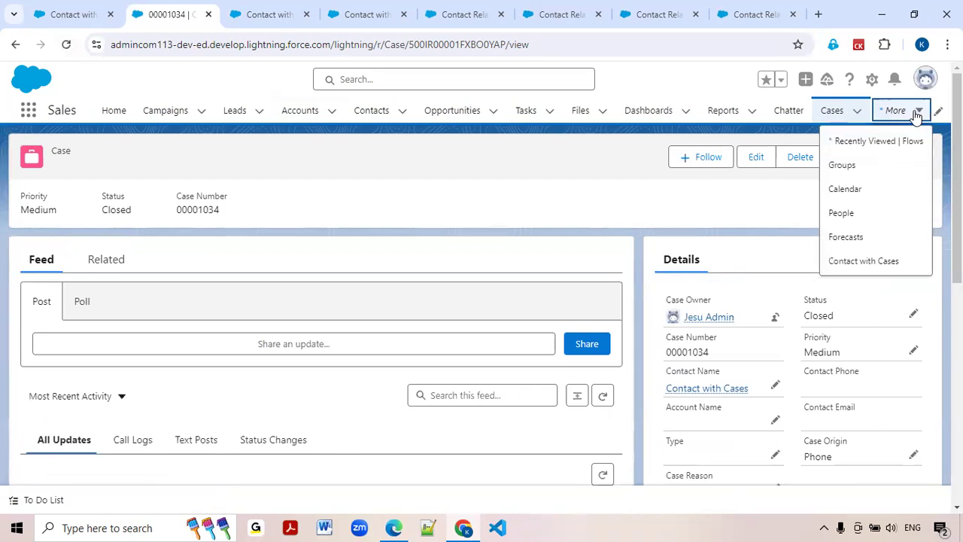
{"action": "left_click", "coordinate": [875, 262]}
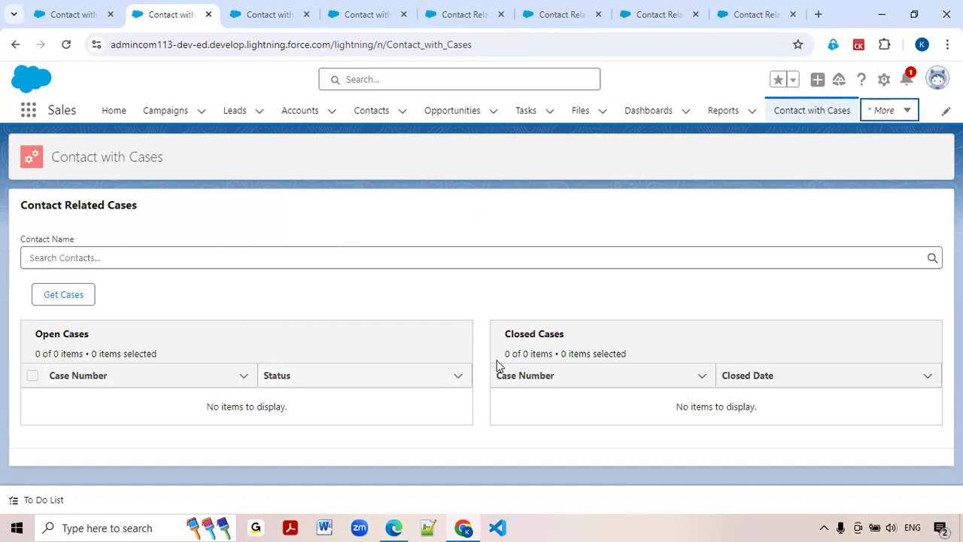
Choose the recent contact "Contact with Cases" in the embedded flow and get its cases.
{"action": "left_click", "coordinate": [166, 259]}
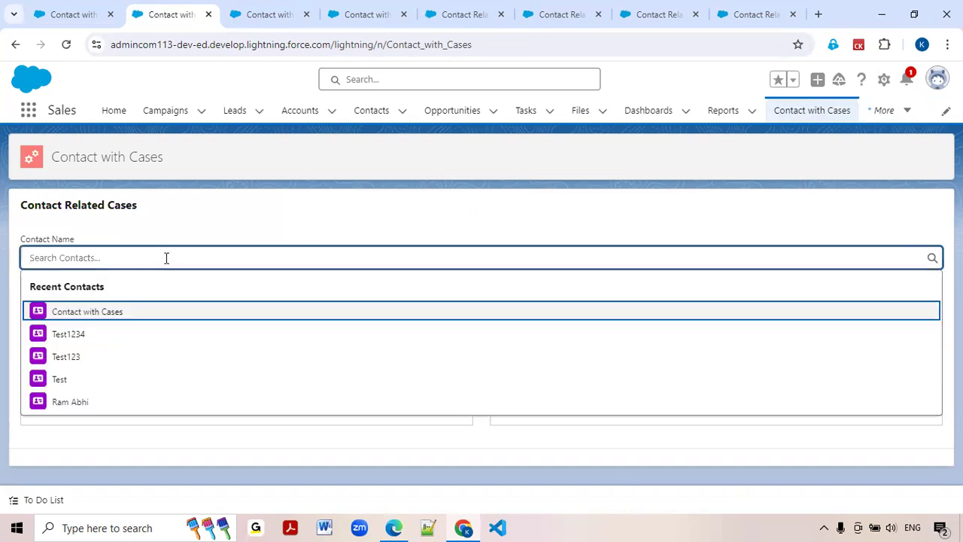
{"action": "left_click", "coordinate": [118, 311]}
{"action": "left_click", "coordinate": [76, 300]}
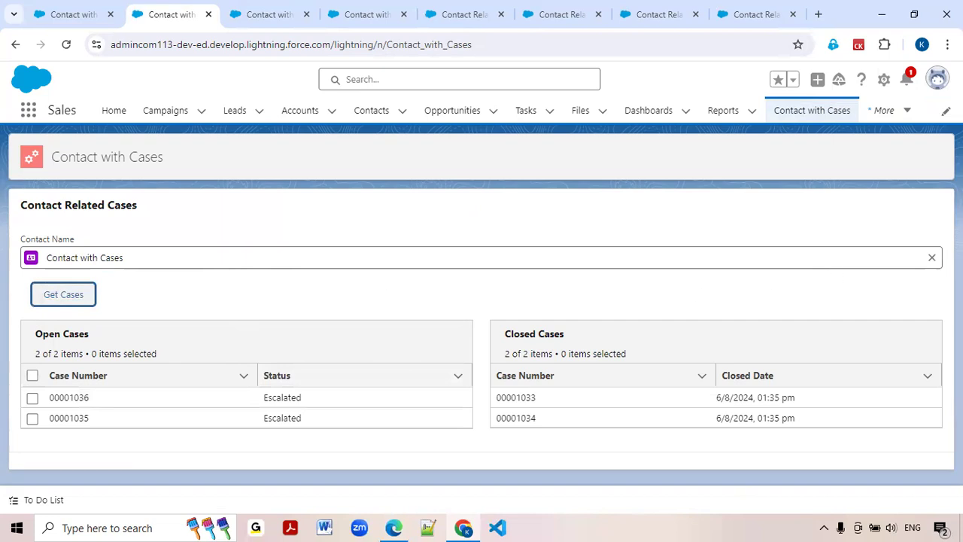
Replace the selected contact with the Edge Communications contact, found by part of the first name, and get that contact's cases.
{"action": "left_click", "coordinate": [938, 259]}
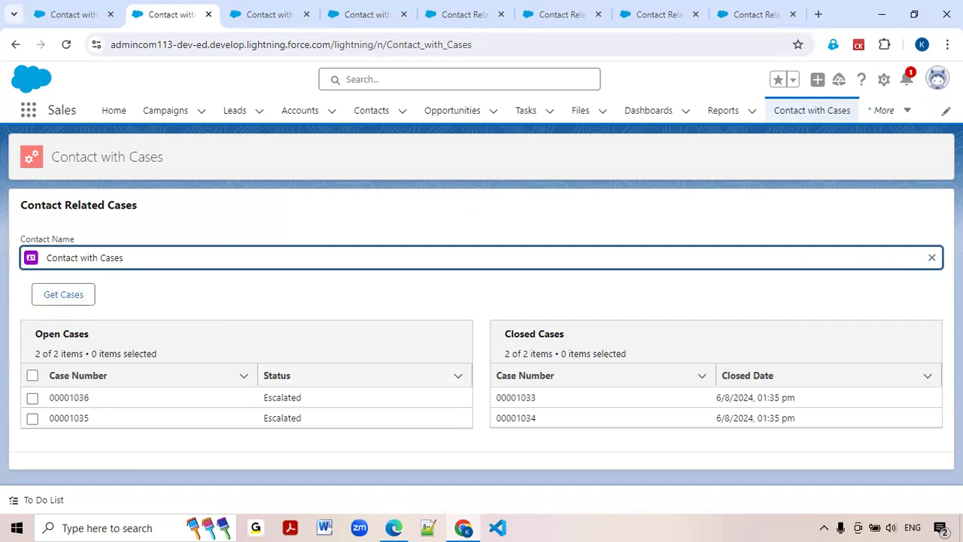
{"action": "left_click", "coordinate": [931, 257]}
{"action": "type", "text": "Ros"}
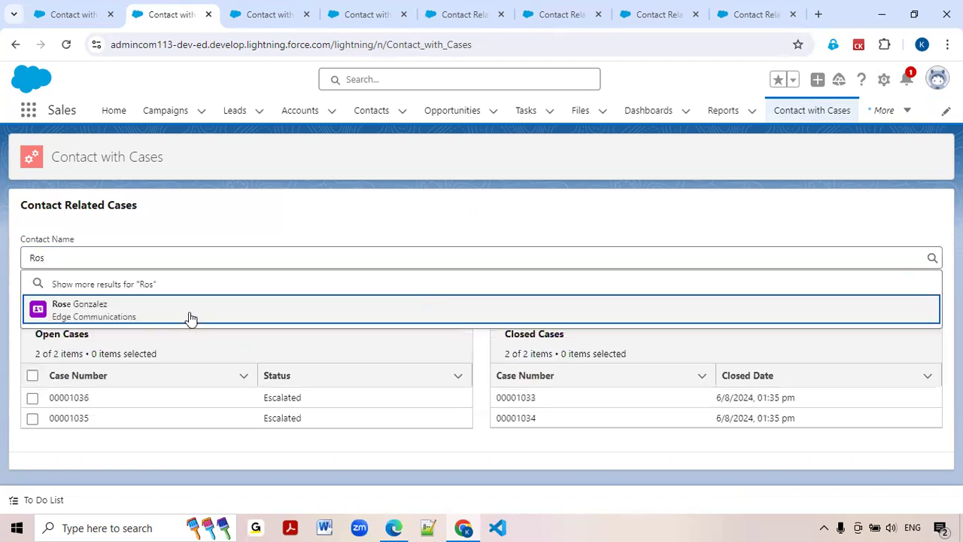
{"action": "left_click", "coordinate": [188, 317]}
{"action": "left_click", "coordinate": [70, 300]}
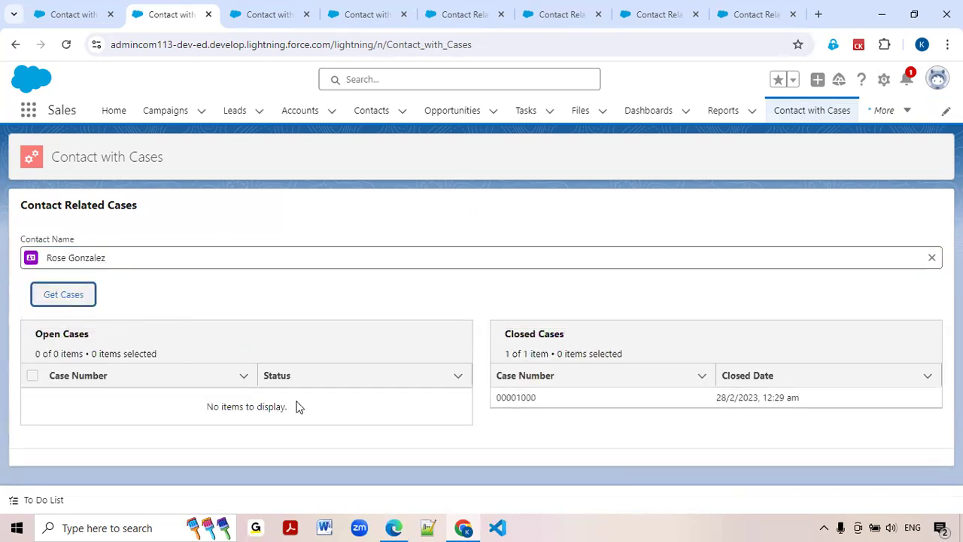